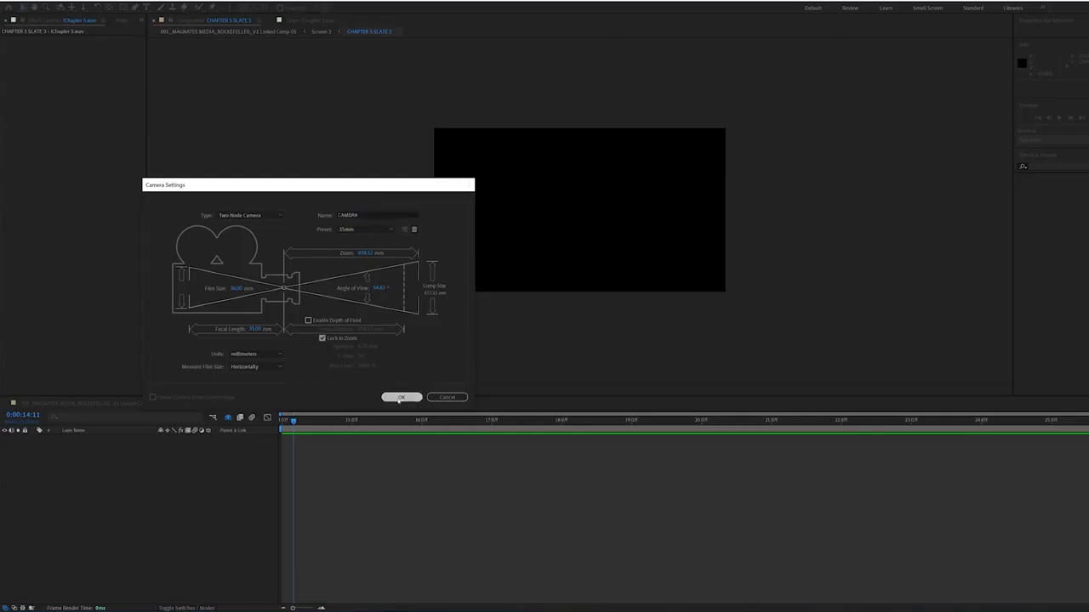
# Add a full-frame royal blue solid to the composition above the camera
pyautogui.click(111, 477)
pyautogui.scroll(-2, 727, 274)
pyautogui.hotkey('ctrl', 'y')
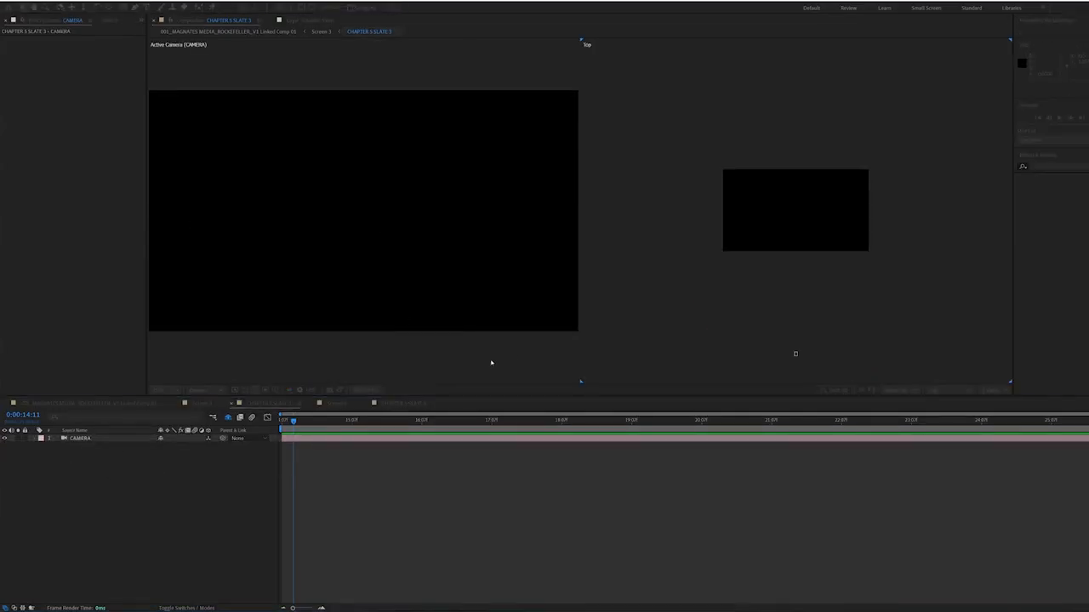
pyautogui.press('Return')
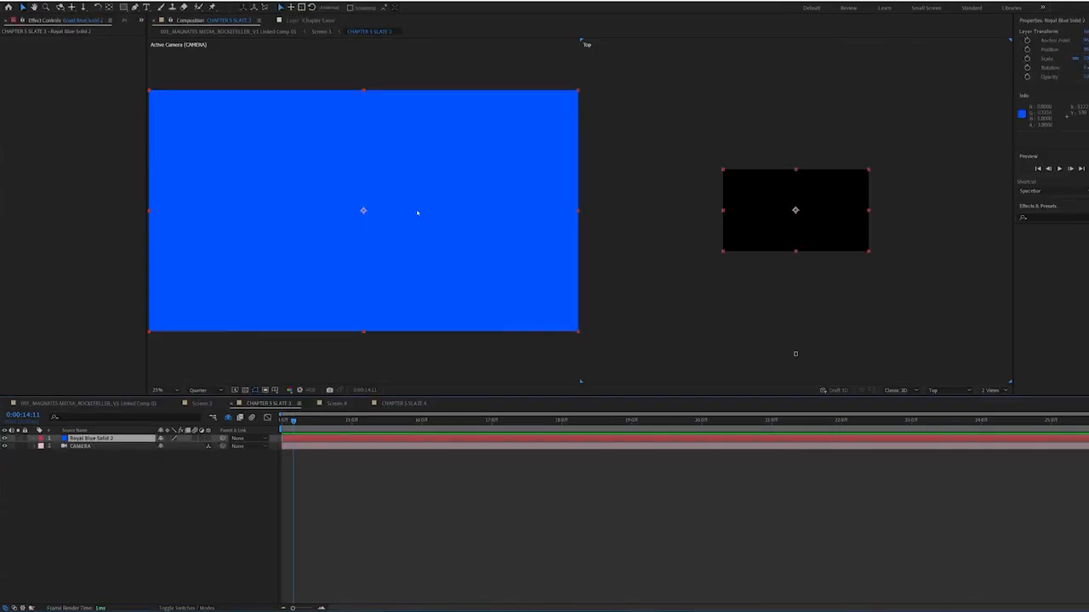
# Add a second full-frame solid and set its colour to pure red
pyautogui.click(90, 530)
pyautogui.hotkey('ctrl', 'y')
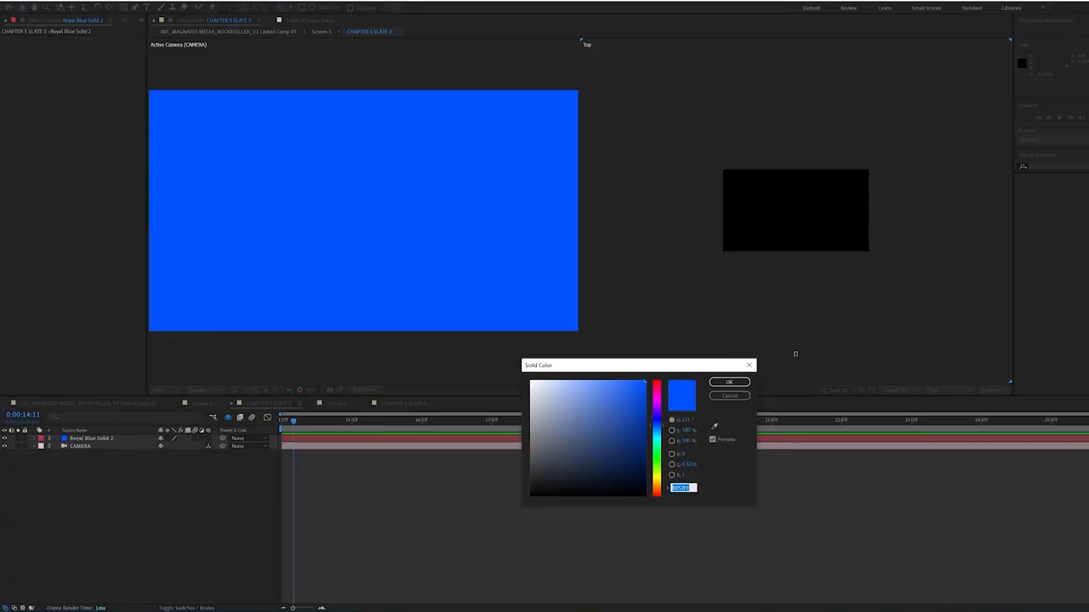
pyautogui.moveTo(658, 390); pyautogui.dragTo(657, 370)
pyautogui.click(731, 397)
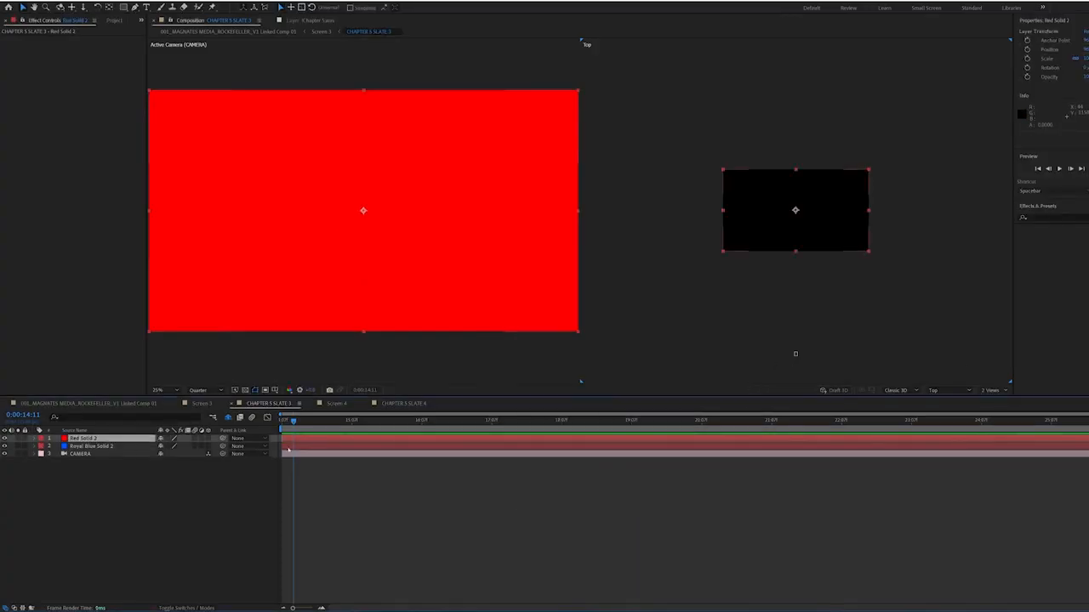
# Make the red solid a 3D layer and set its X Rotation to 90°
pyautogui.click(209, 438)
pyautogui.press('r')
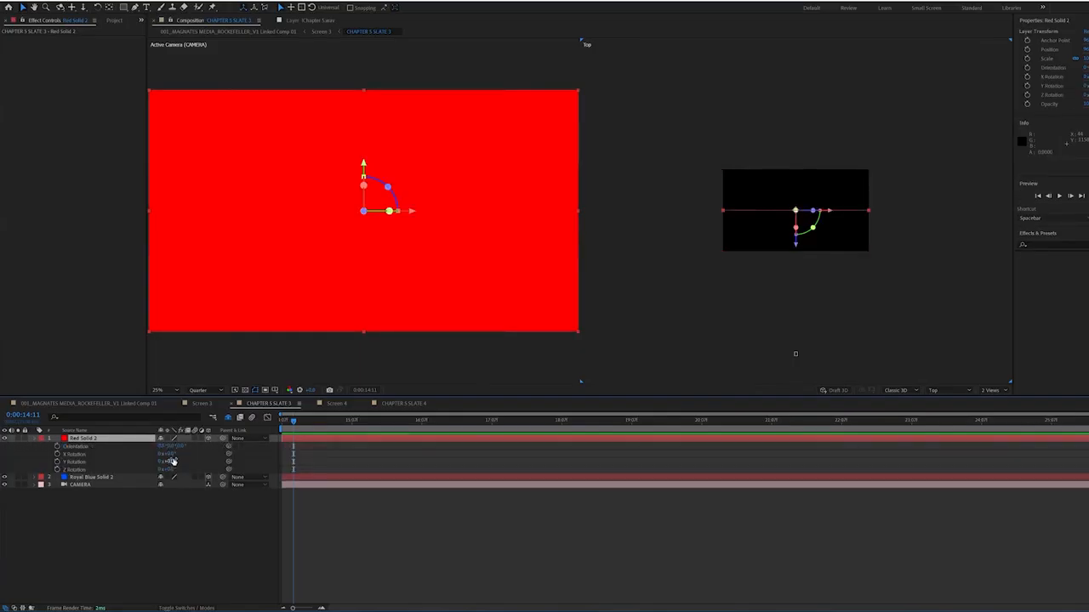
pyautogui.click(170, 455)
pyautogui.write('90')
pyautogui.press('Return')
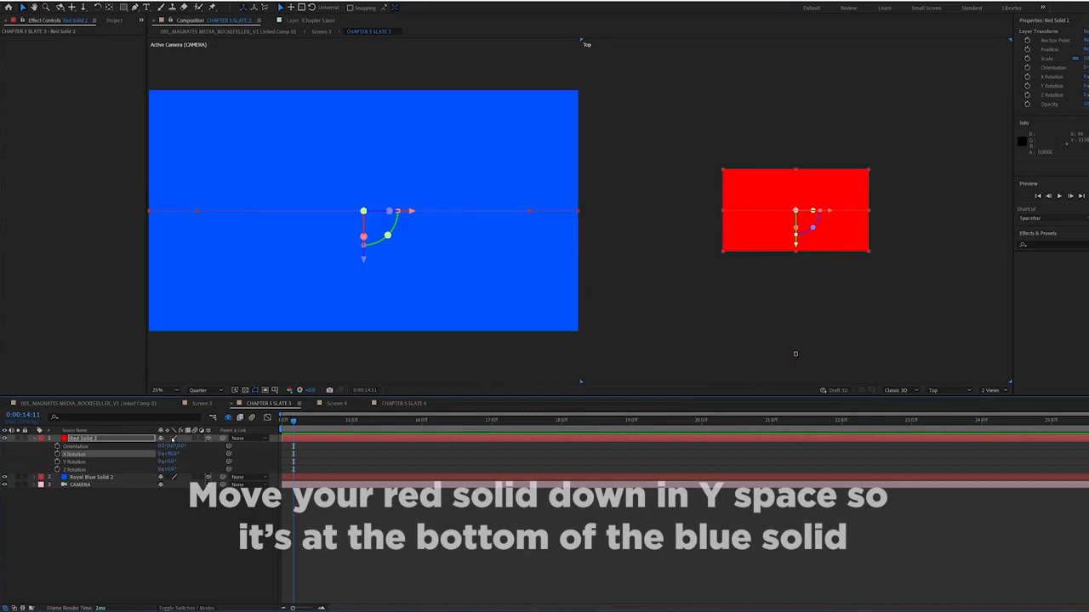
# Move the red solid down in Y to 1080 so it lies along the blue solid's bottom edge
pyautogui.moveTo(363, 259); pyautogui.dragTo(366, 355)
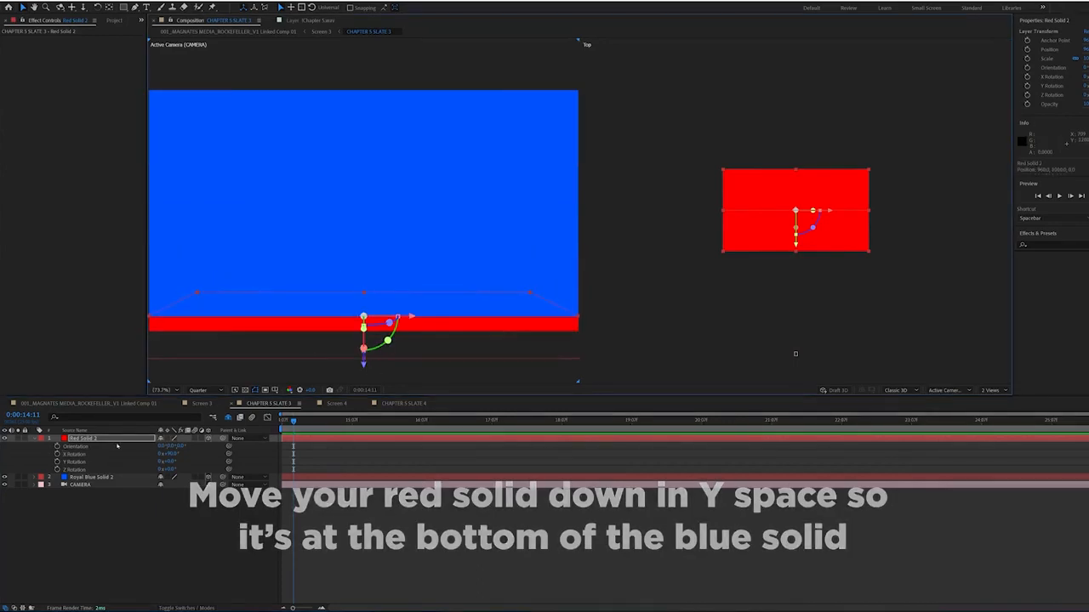
pyautogui.hotkey('ctrl', 'x')
pyautogui.hotkey('ctrl', 'z')
pyautogui.hotkey('ctrl', 'z')
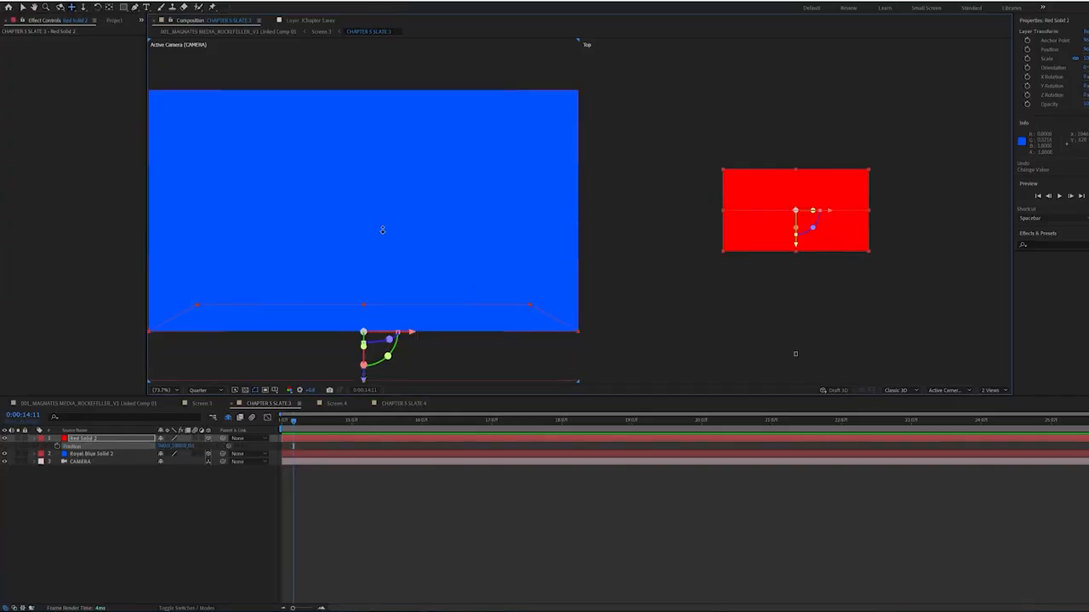
# Pull back and orbit the camera to an angled view of both solids, and keyframe its Position at 0:00:14:11
pyautogui.press('c')
pyautogui.moveTo(382, 229); pyautogui.dragTo(384, 332)
pyautogui.press('c')
pyautogui.moveTo(362, 243); pyautogui.dragTo(294, 222)
pyautogui.click(80, 462)
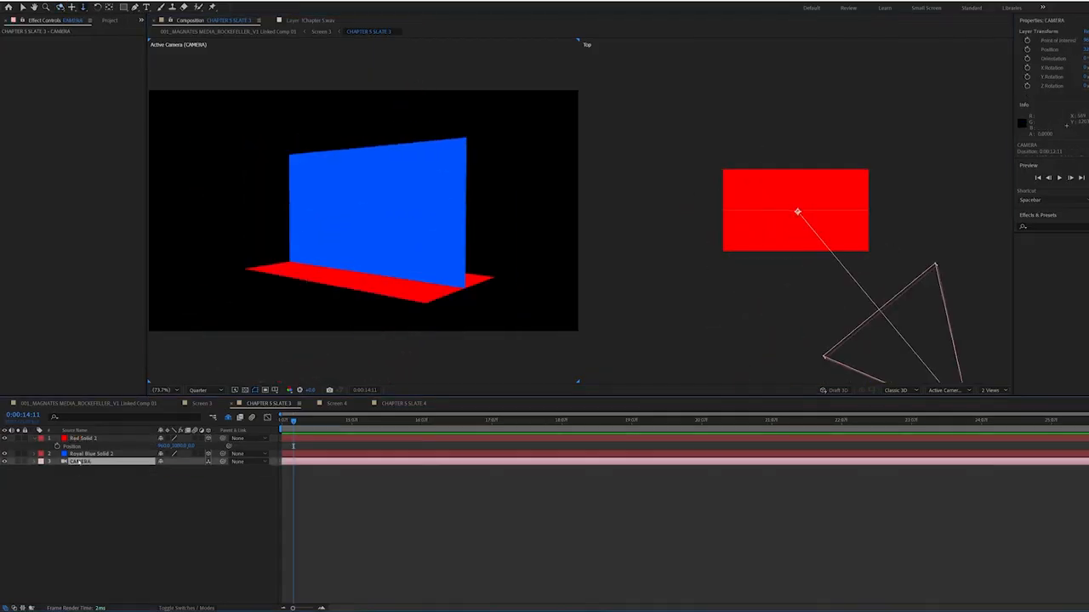
pyautogui.press('p')
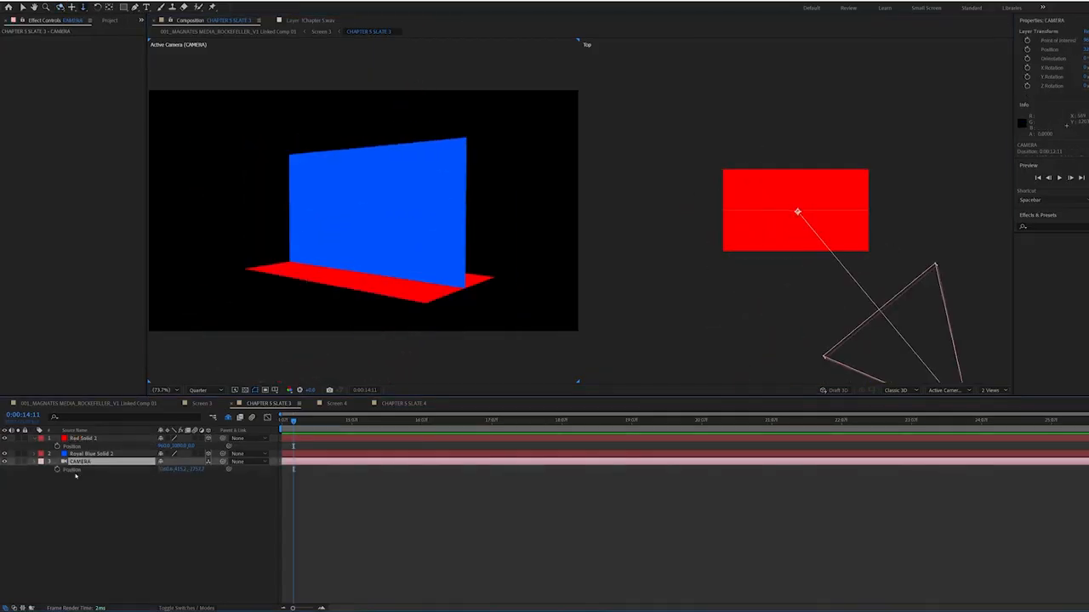
pyautogui.click(57, 470)
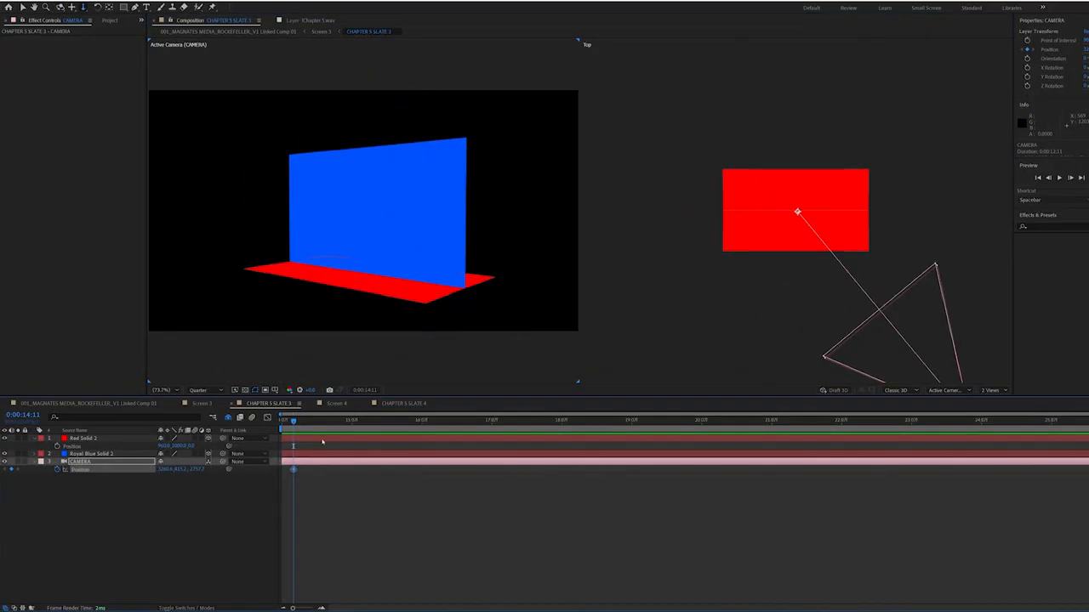
# At 0:00:15:13, orbit the camera around to the other side of the blue solid and adjust its distance for a second Position keyframe
pyautogui.moveTo(331, 430); pyautogui.dragTo(369, 428)
pyautogui.press('1')
pyautogui.moveTo(325, 220); pyautogui.dragTo(480, 243)
pyautogui.press('3')
pyautogui.moveTo(326, 238); pyautogui.dragTo(304, 127)
# Preview the camera move between the two Position keyframes and scrub back and forth through it
pyautogui.moveTo(368, 423); pyautogui.dragTo(297, 428)
pyautogui.press('space')
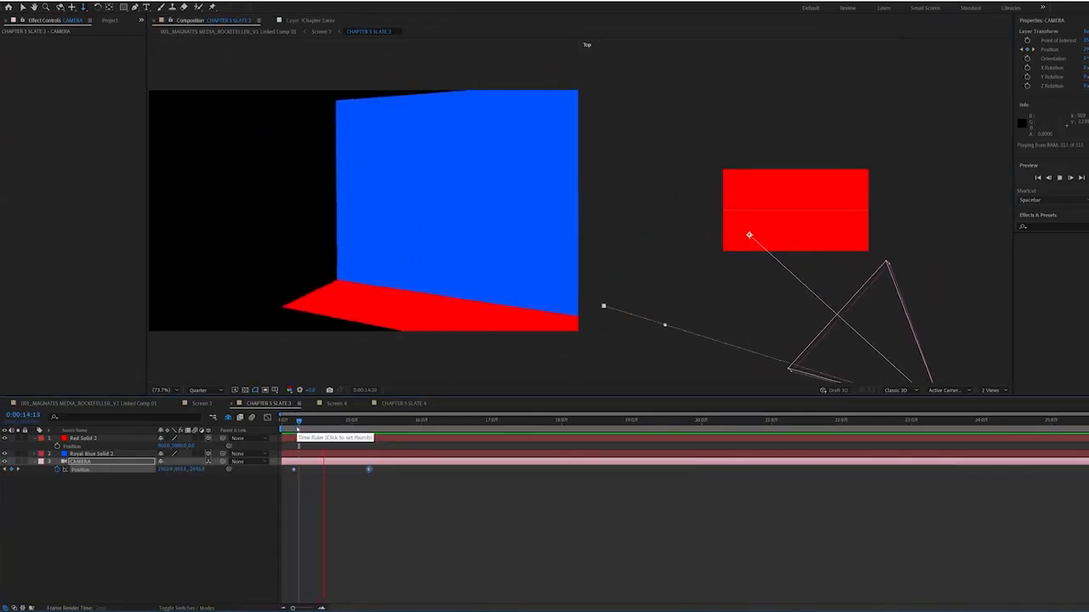
pyautogui.press('space')
pyautogui.moveTo(314, 425); pyautogui.dragTo(372, 431)
pyautogui.press('space')
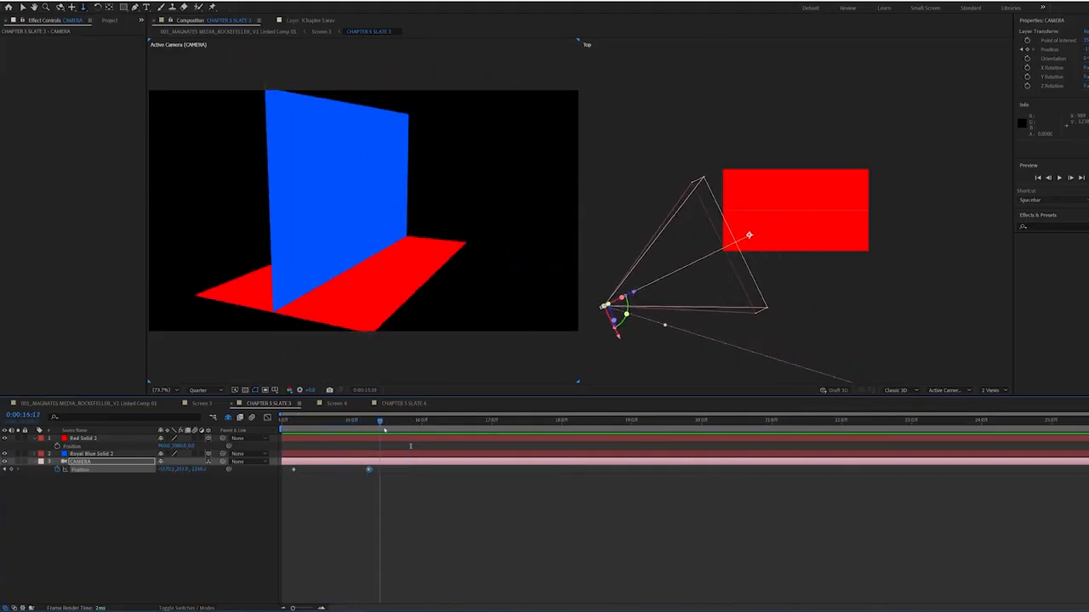
pyautogui.press('space')
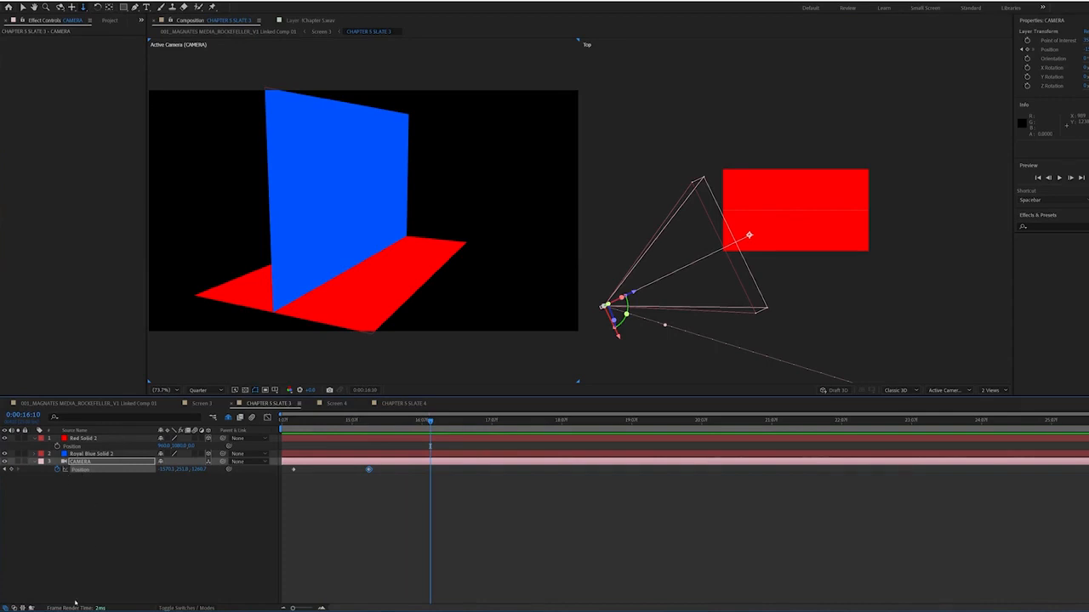
pyautogui.moveTo(380, 425)
pyautogui.mouseDown()
pyautogui.moveTo(312, 431)
pyautogui.moveTo(369, 429)
pyautogui.mouseUp()
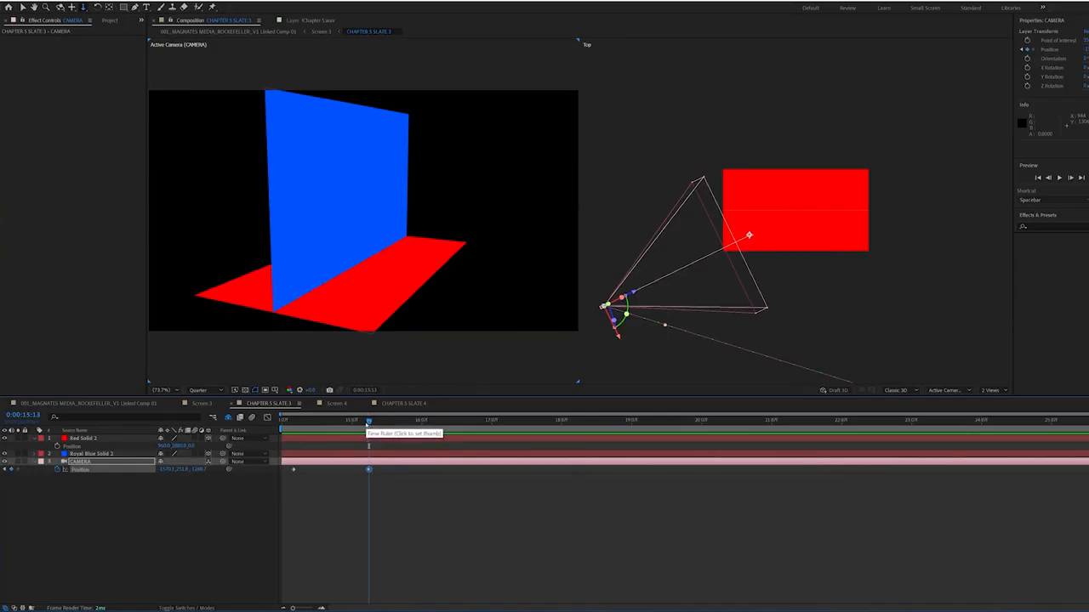
pyautogui.moveTo(368, 423); pyautogui.dragTo(307, 422)
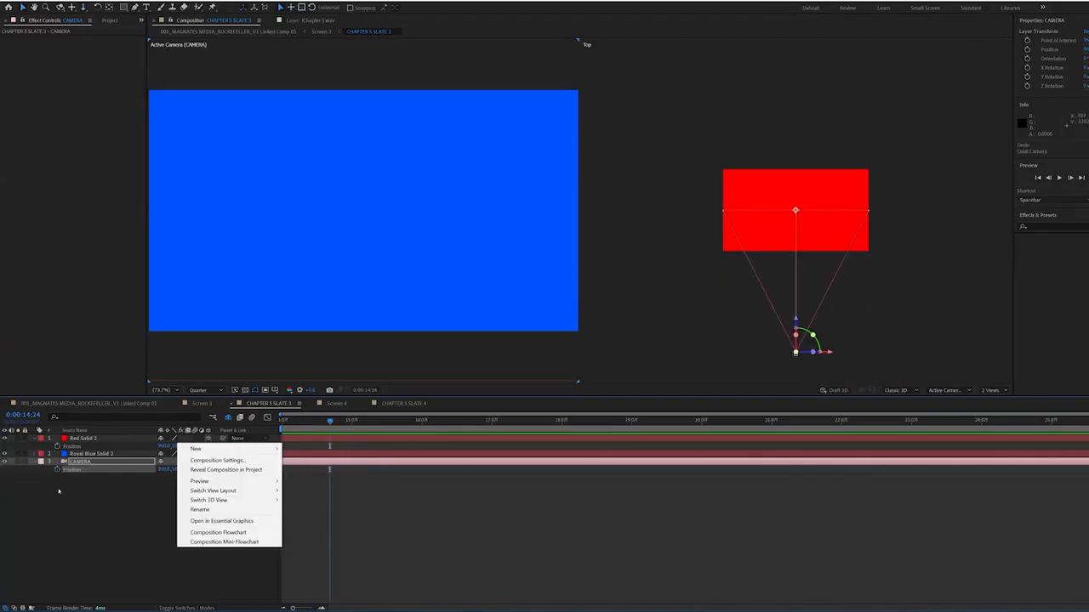
# Add a null object to the composition and rename it CAMERA CONTROL
pyautogui.click(61, 493)
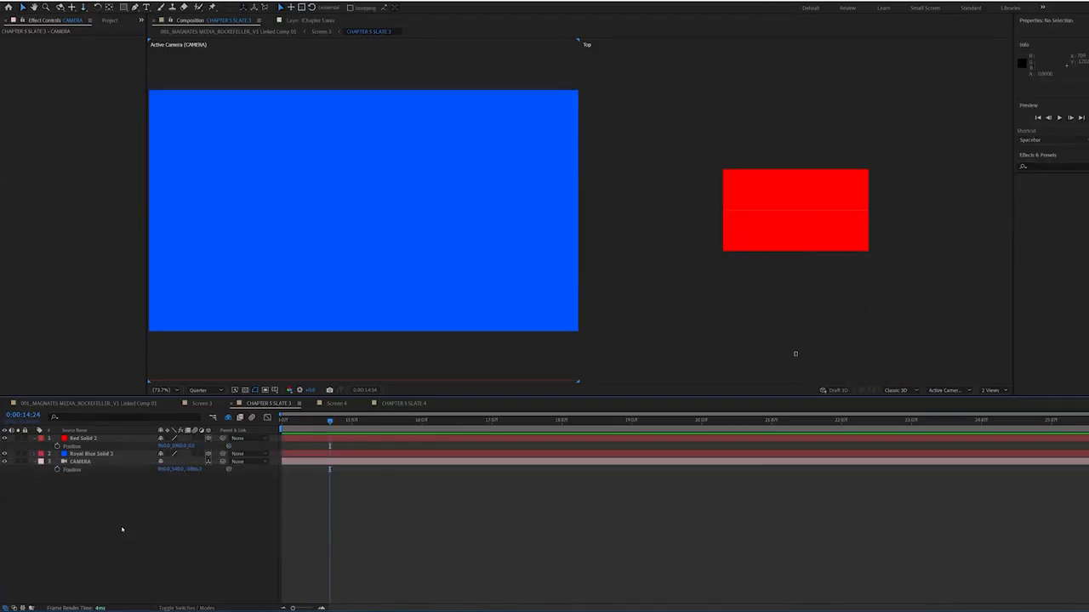
pyautogui.rightClick(121, 513)
pyautogui.moveTo(168, 414)
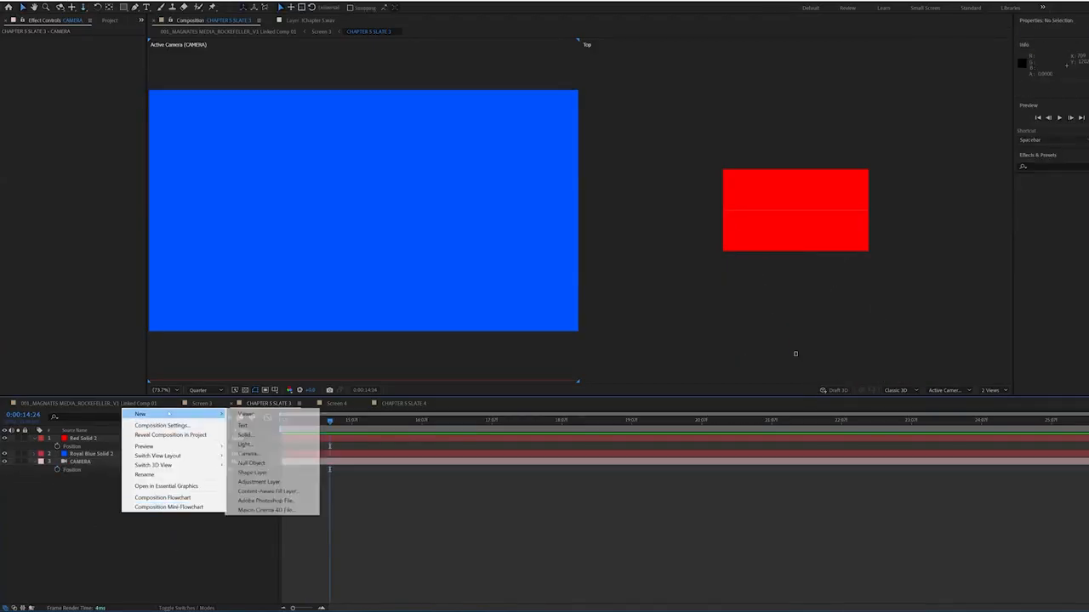
pyautogui.click(254, 463)
pyautogui.rightClick(83, 437)
pyautogui.click(100, 411)
pyautogui.write('CAMERA CONTRO')
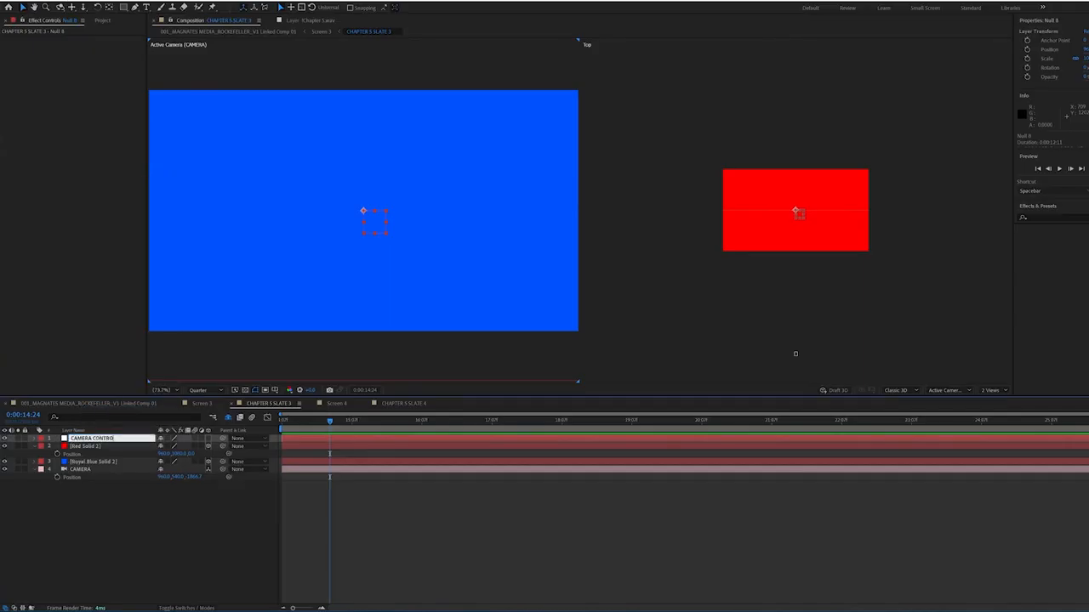
pyautogui.write('L')
pyautogui.press('Return')
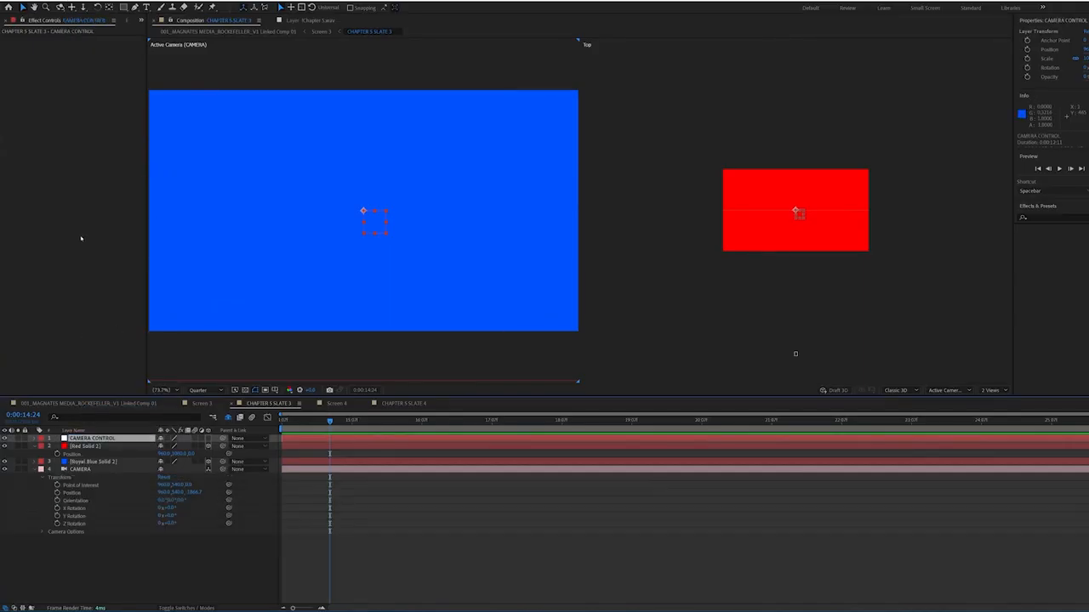
# Apply a Slider Control effect to the CAMERA CONTROL null and rename the effect X CNTRL
pyautogui.rightClick(80, 239)
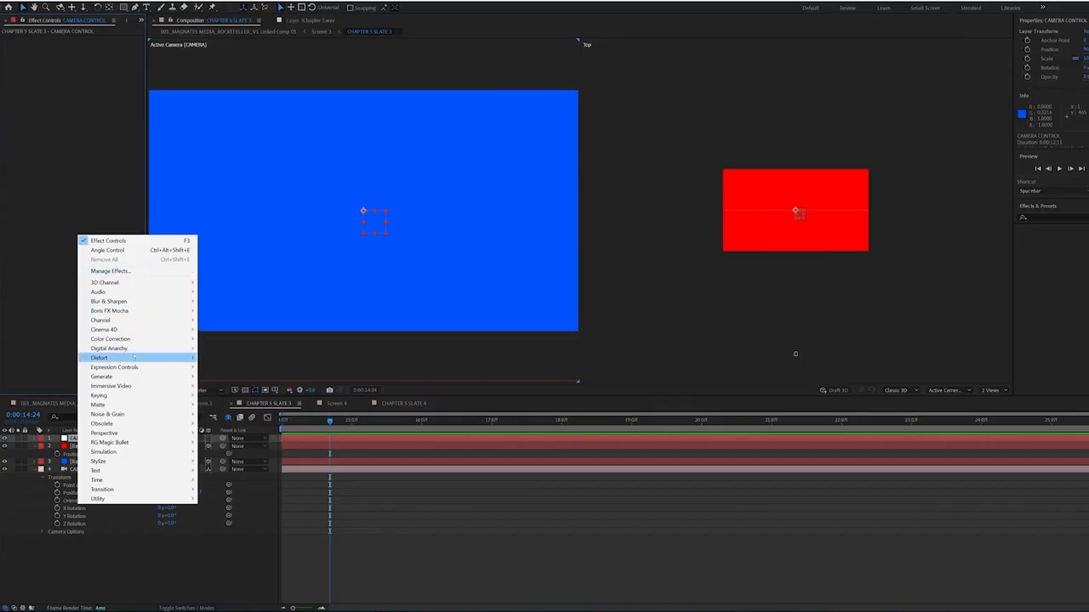
pyautogui.moveTo(129, 371)
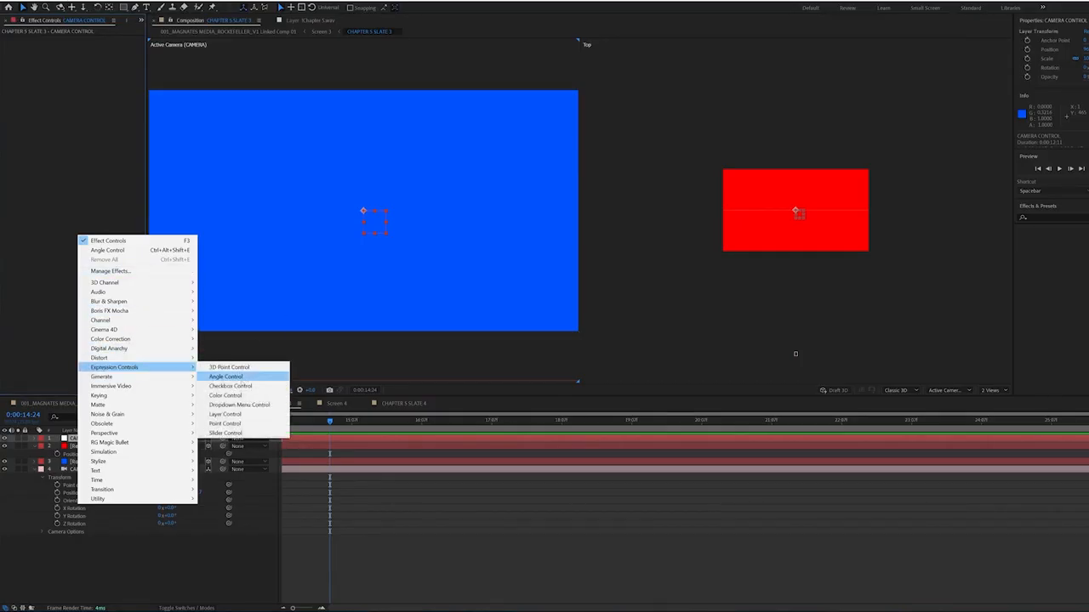
pyautogui.click(225, 433)
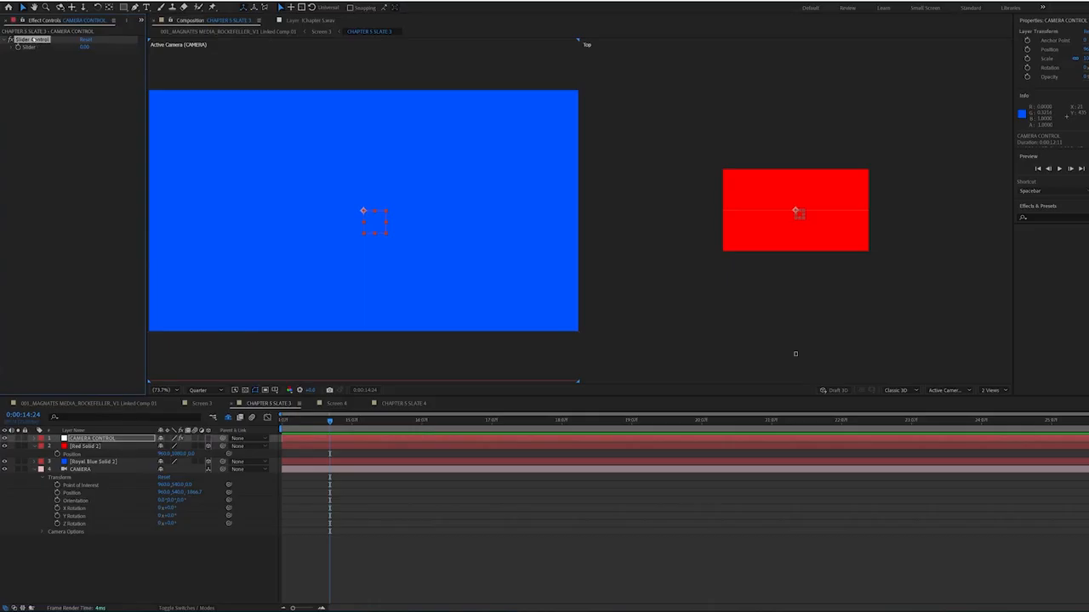
pyautogui.rightClick(30, 39)
pyautogui.click(54, 42)
pyautogui.write('X CNTRL')
pyautogui.press('Return')
# Duplicate the X CNTRL slider effect twice and rename the copies Y CNTRL and Z CNTRL
pyautogui.hotkey('ctrl', 'd')
pyautogui.hotkey('ctrl', 'd')
pyautogui.rightClick(37, 57)
pyautogui.click(51, 69)
pyautogui.write('Y CN')
pyautogui.click(124, 115)
pyautogui.rightClick(32, 72)
pyautogui.click(53, 77)
pyautogui.write('Z CNTRL')
pyautogui.click(127, 439)
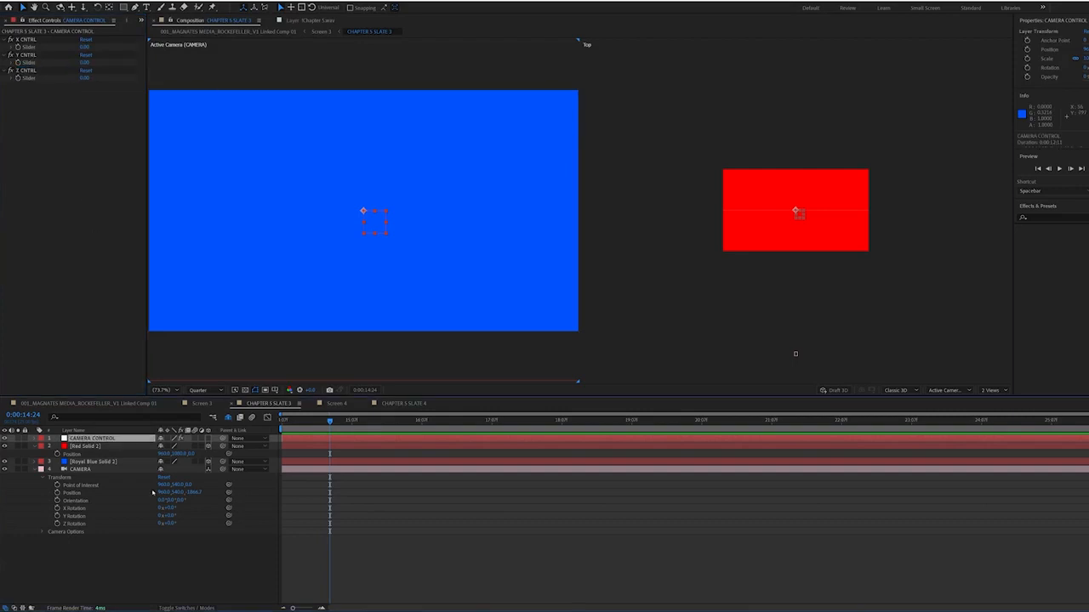
# Give the camera's Position the expression [960, 540, -1866.7]
pyautogui.keyDown('alt'); pyautogui.click(57, 493); pyautogui.keyUp('alt')
pyautogui.press('BackSpace')
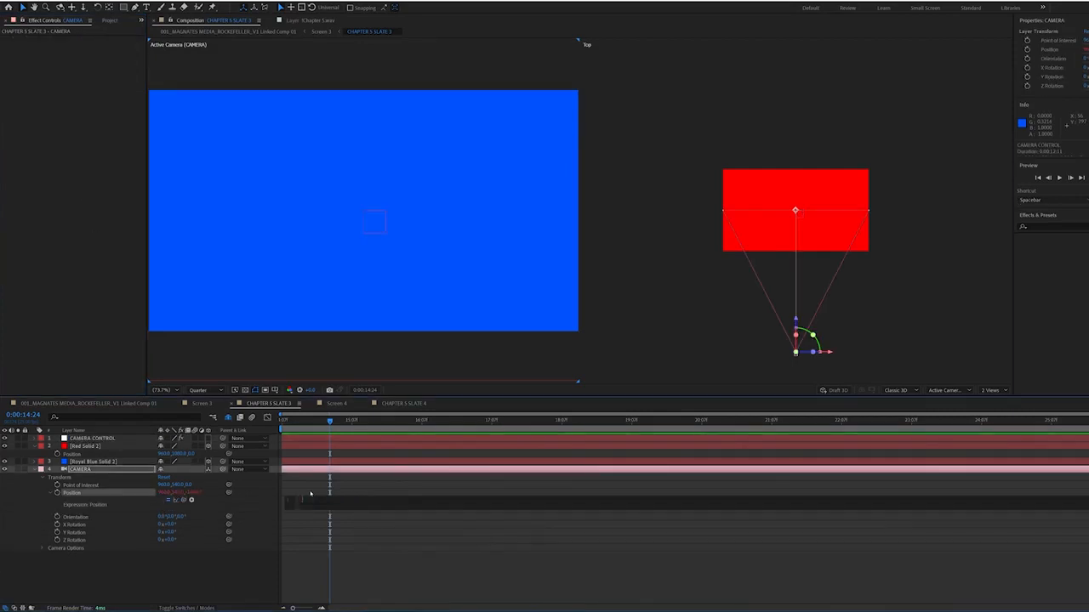
pyautogui.write('thi')
pyautogui.write('this')
pyautogui.write('-1866')
pyautogui.click(389, 590)
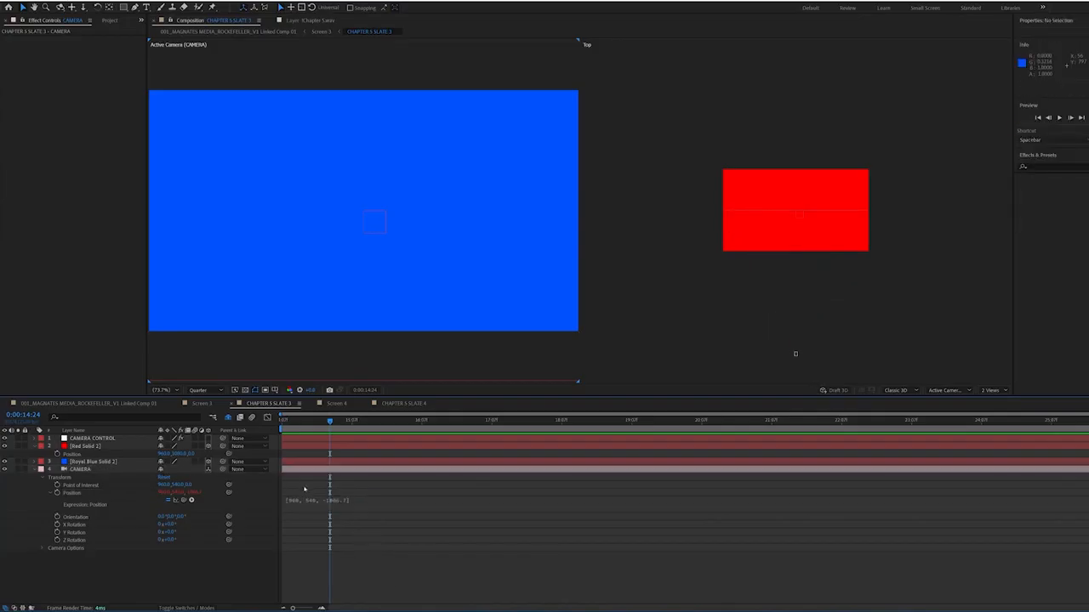
# Show the CAMERA CONTROL effects and add the linked X CNTRL slider to the 960 value in the camera's Position expression
pyautogui.click(312, 505)
pyautogui.click(139, 582)
pyautogui.click(86, 439)
pyautogui.click(299, 501)
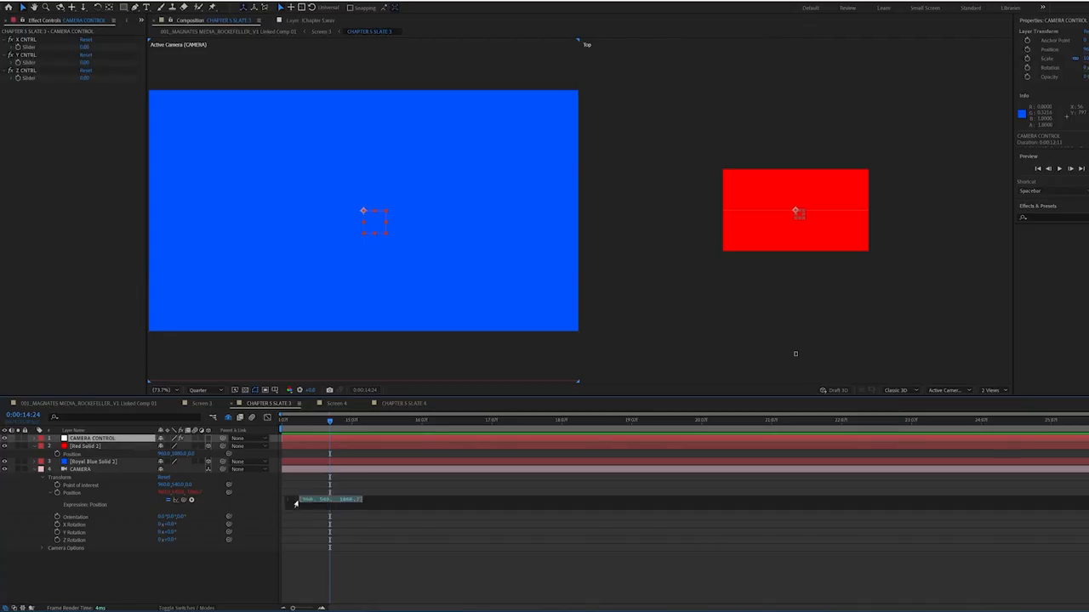
pyautogui.click(139, 579)
pyautogui.click(86, 439)
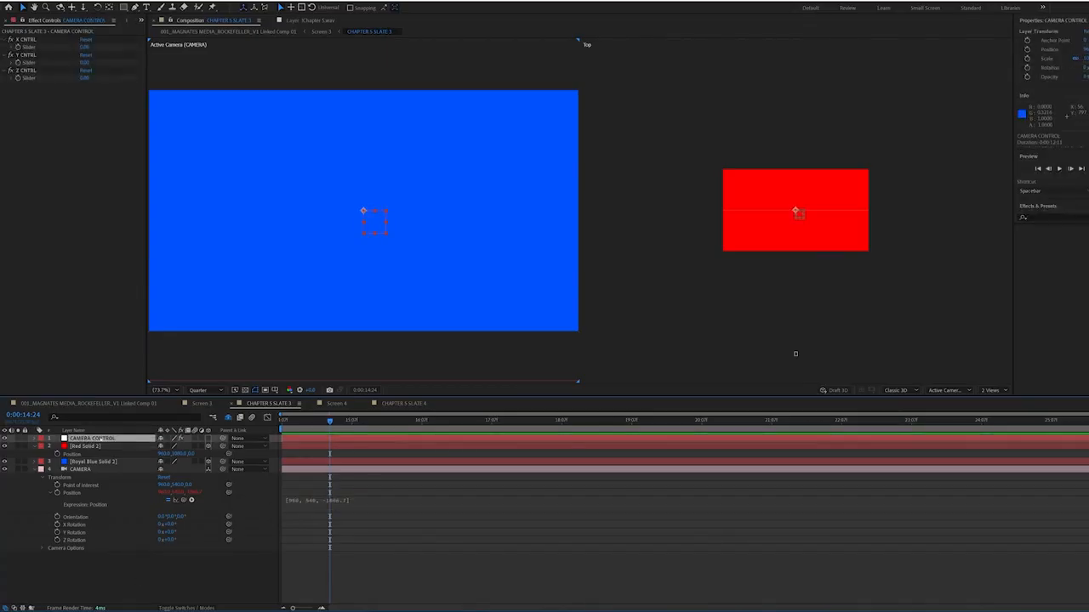
pyautogui.click(300, 504)
pyautogui.click(313, 500)
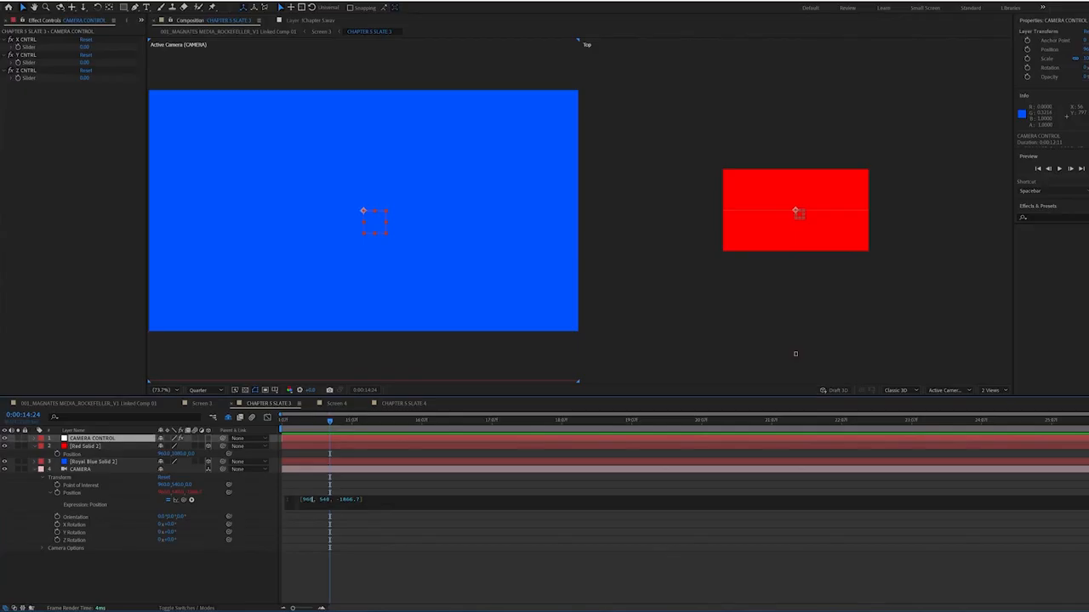
pyautogui.write('-')
pyautogui.moveTo(183, 500); pyautogui.dragTo(25, 47)
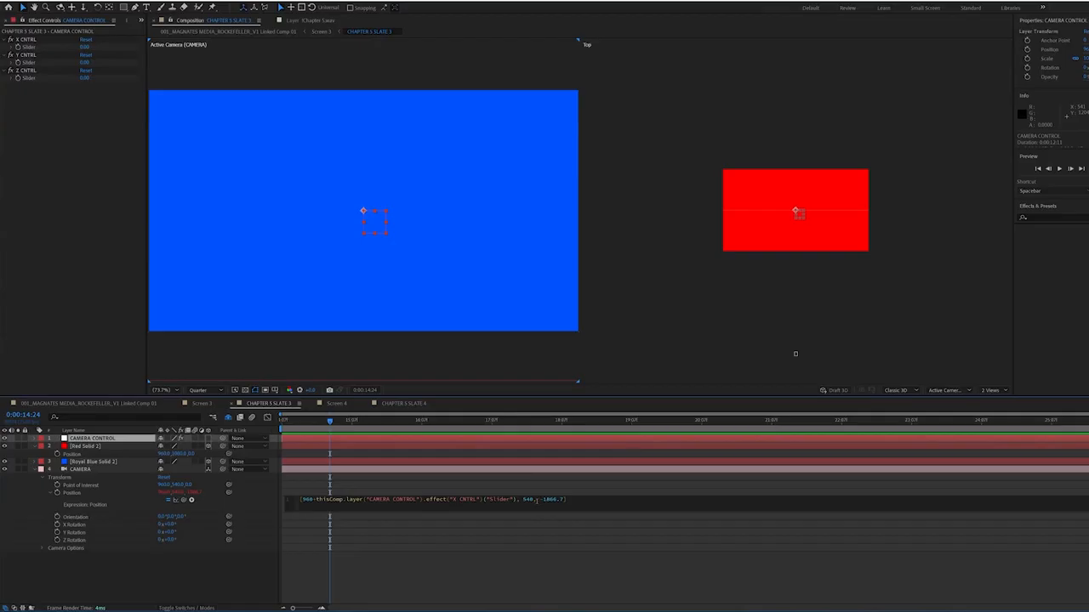
# Add the linked Y CNTRL slider to 540 and the Z CNTRL slider to -1866.7 in the camera's Position expression
pyautogui.write('-')
pyautogui.moveTo(184, 500); pyautogui.dragTo(27, 63)
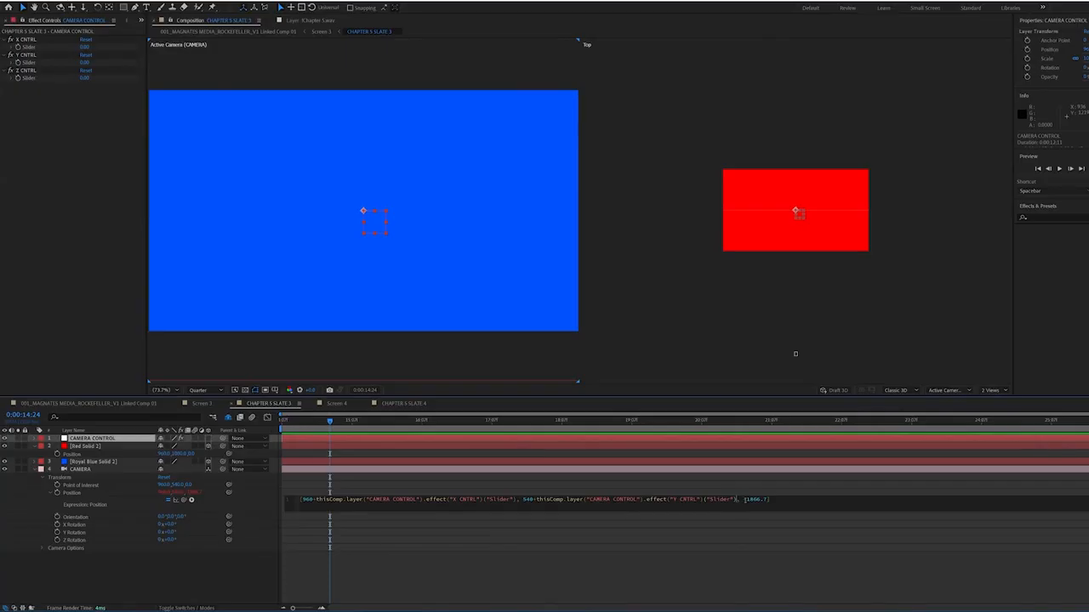
pyautogui.click(778, 501)
pyautogui.moveTo(183, 500); pyautogui.dragTo(27, 77)
pyautogui.click(605, 569)
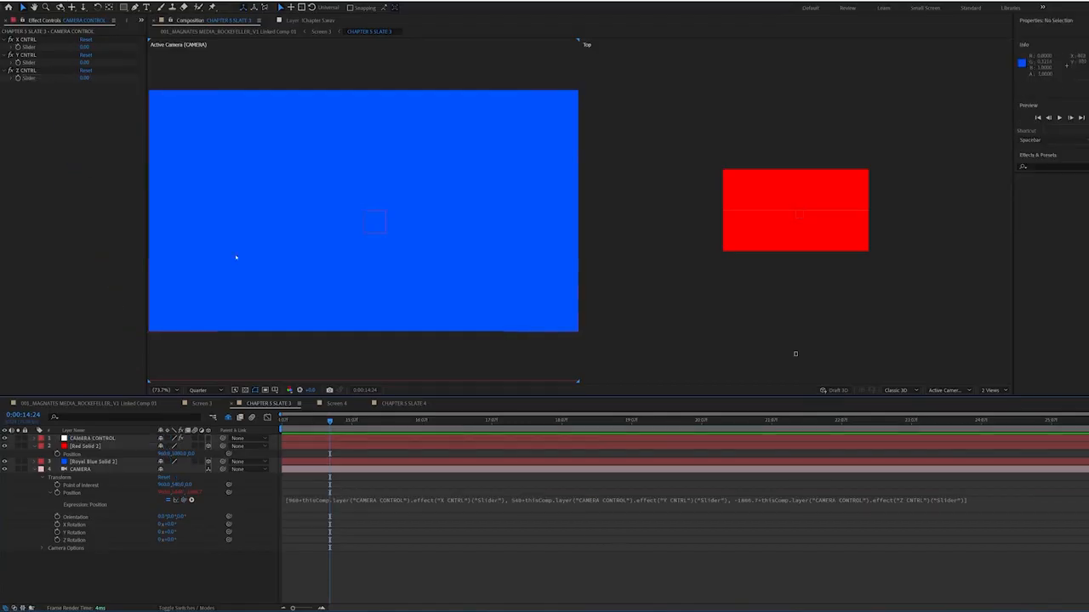
# Test the X CNTRL slider's effect on the camera by changing its value, and undo the change
pyautogui.moveTo(84, 47); pyautogui.dragTo(679, 66)
pyautogui.hotkey('ctrl', 'z')
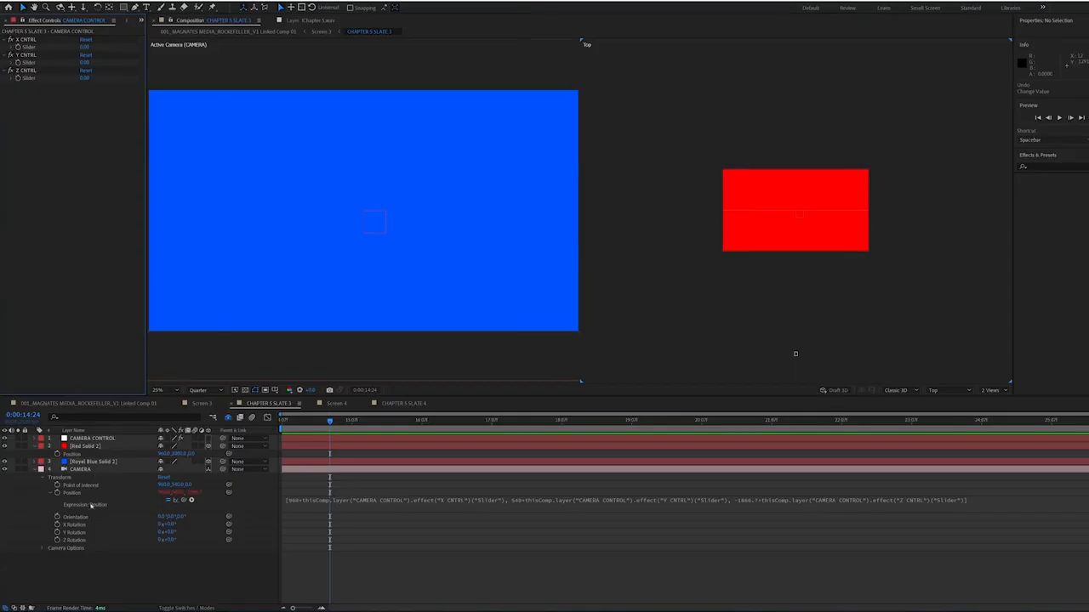
# Give the camera's Point of Interest the same slider-linked expression as its Position by copying the Position expression
pyautogui.click(51, 485)
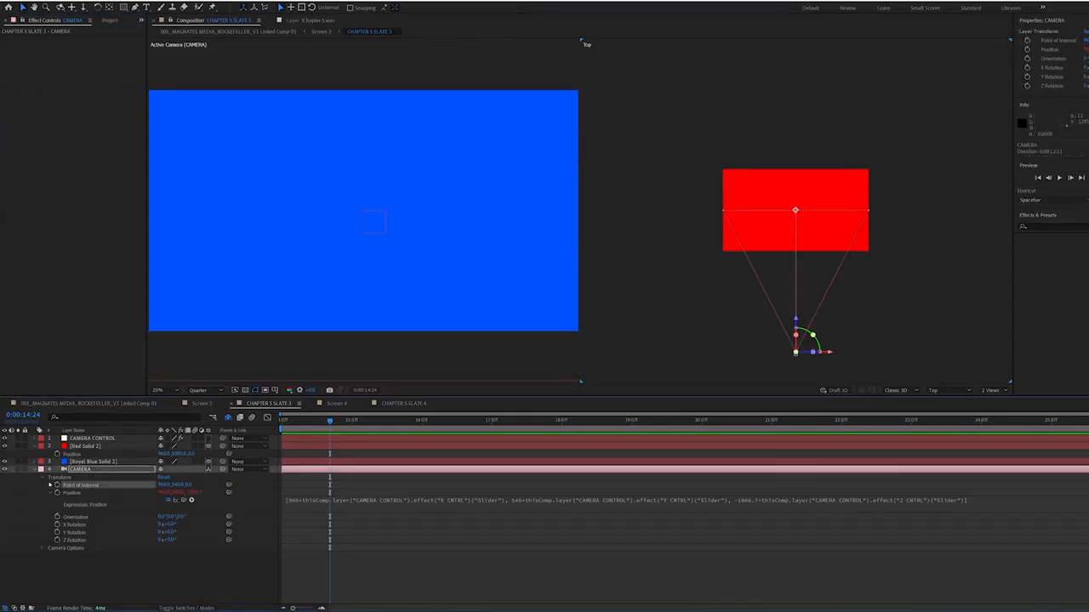
pyautogui.keyDown('alt'); pyautogui.click(57, 485); pyautogui.keyUp('alt')
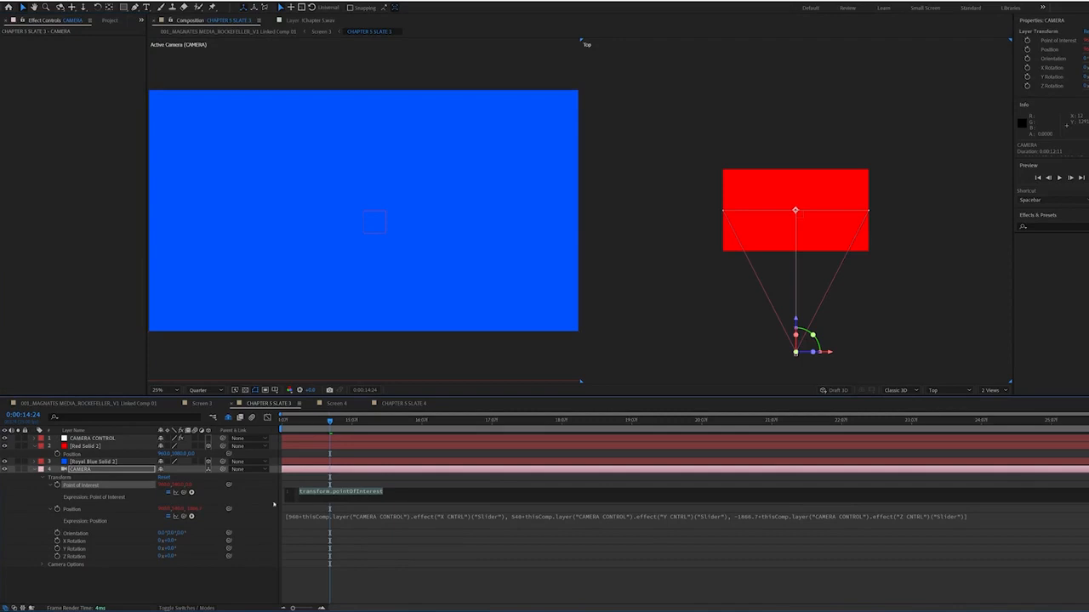
pyautogui.click(346, 518)
pyautogui.hotkey('ctrl', 'c')
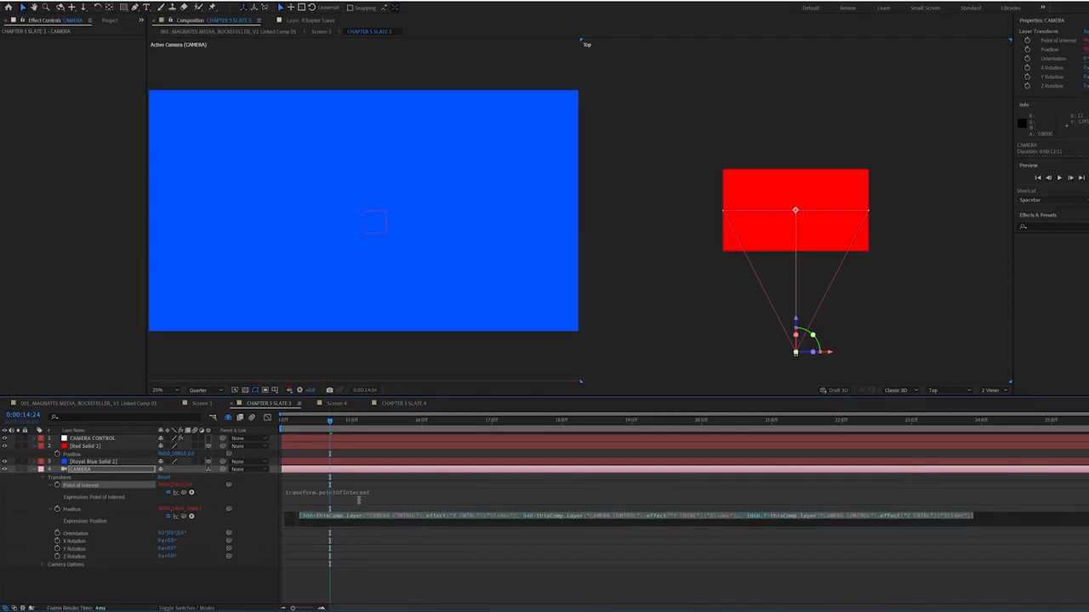
pyautogui.click(360, 493)
pyautogui.hotkey('ctrl', 'v')
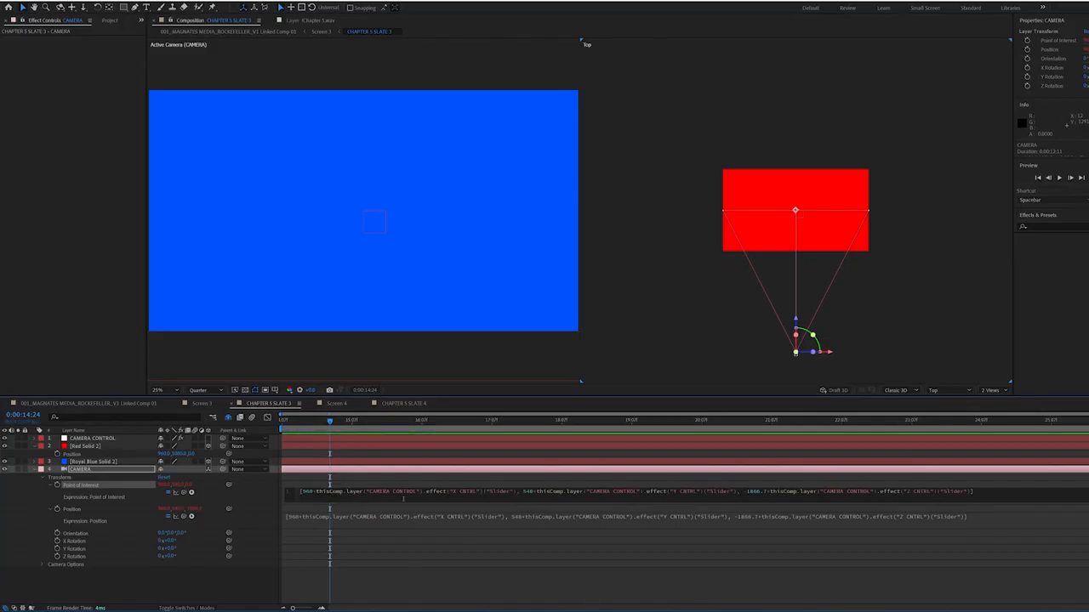
pyautogui.click(408, 578)
# Test the CAMERA CONTROL sliders, undoing the trial changes, and pull the camera back with a negative Z CNTRL value
pyautogui.click(91, 438)
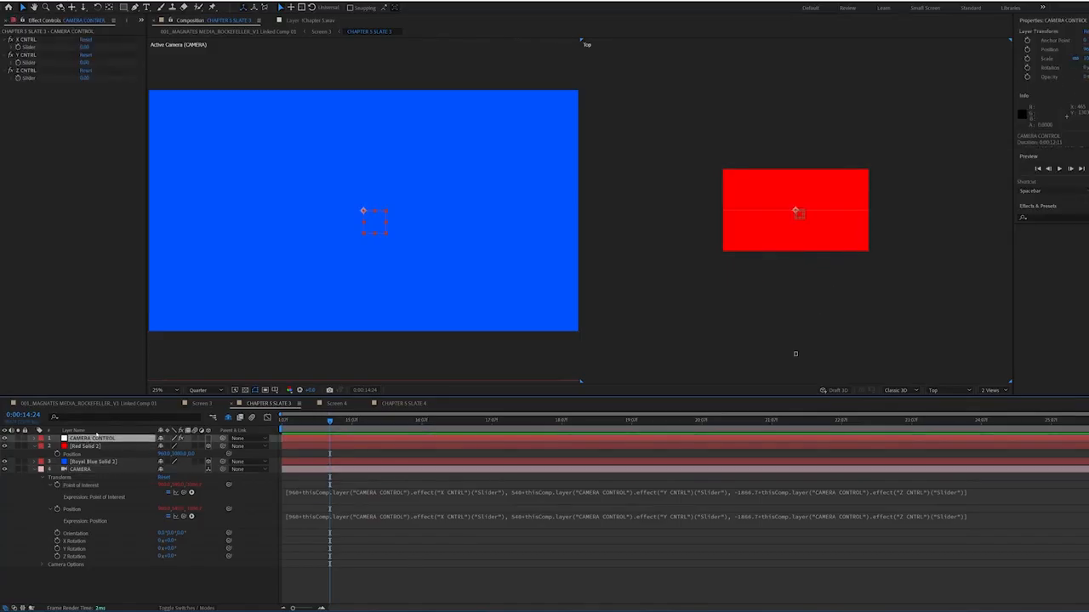
pyautogui.moveTo(85, 48); pyautogui.dragTo(0, 75)
pyautogui.hotkey('ctrl', 'z')
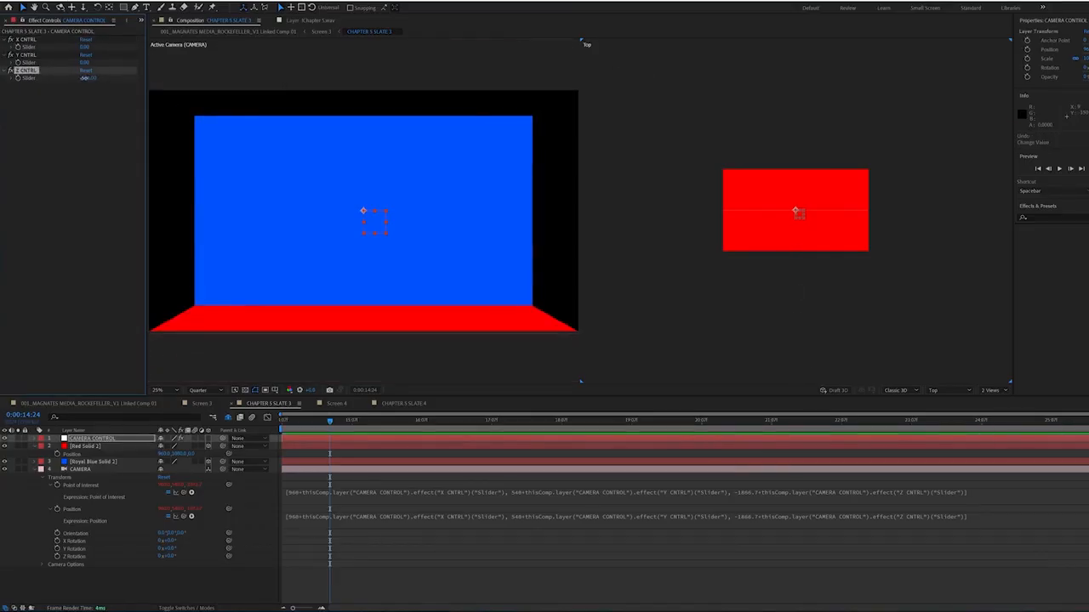
pyautogui.moveTo(88, 79); pyautogui.dragTo(0, 78)
pyautogui.moveTo(89, 79); pyautogui.dragTo(114, 100)
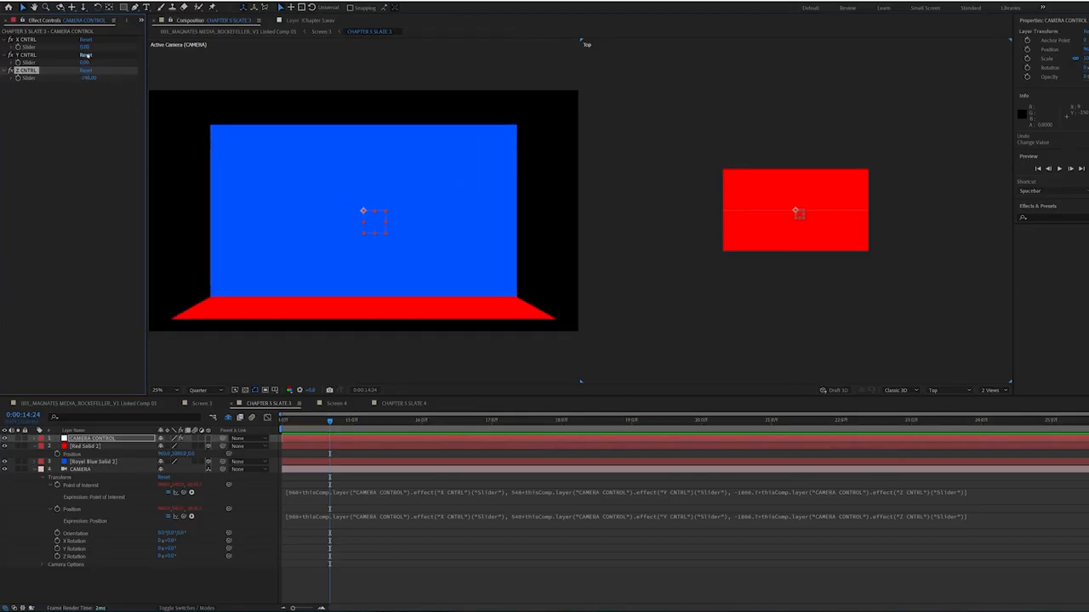
# Test the camera's Y Rotation by changing its value, and undo the change
pyautogui.moveTo(165, 541); pyautogui.dragTo(188, 548)
pyautogui.hotkey('ctrl', 'z')
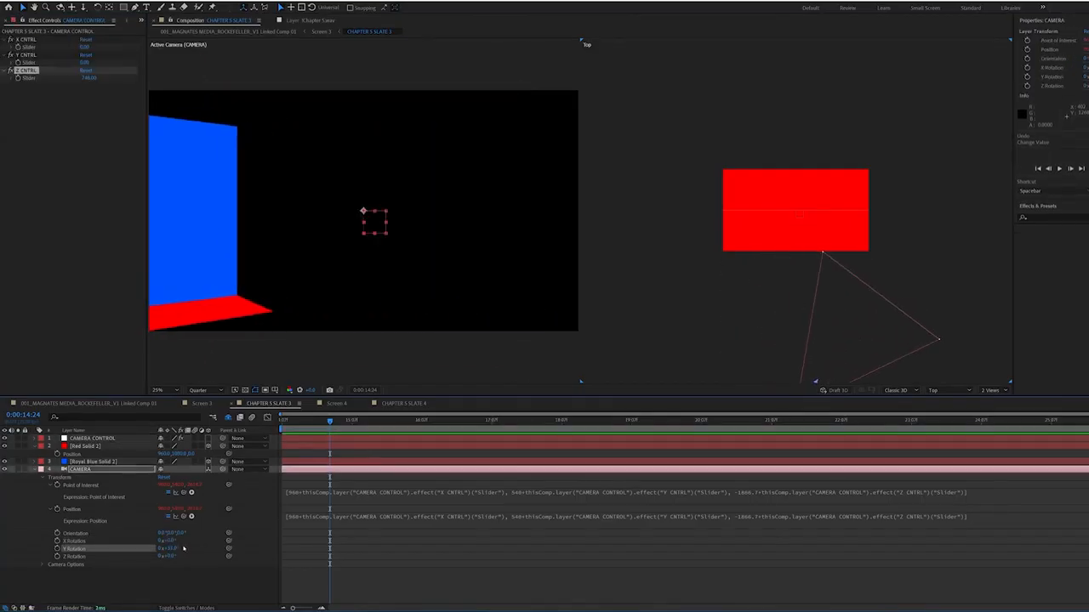
pyautogui.hotkey('ctrl', 'z')
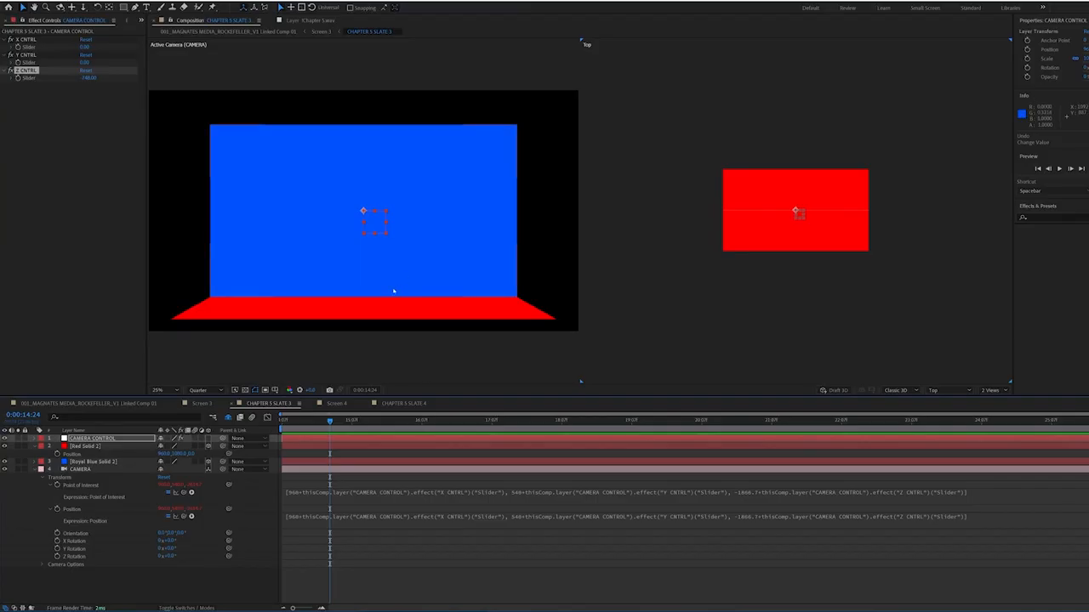
# Add an Angle Control effect to the CAMERA CONTROL null and rename it PITCH
pyautogui.click(81, 485)
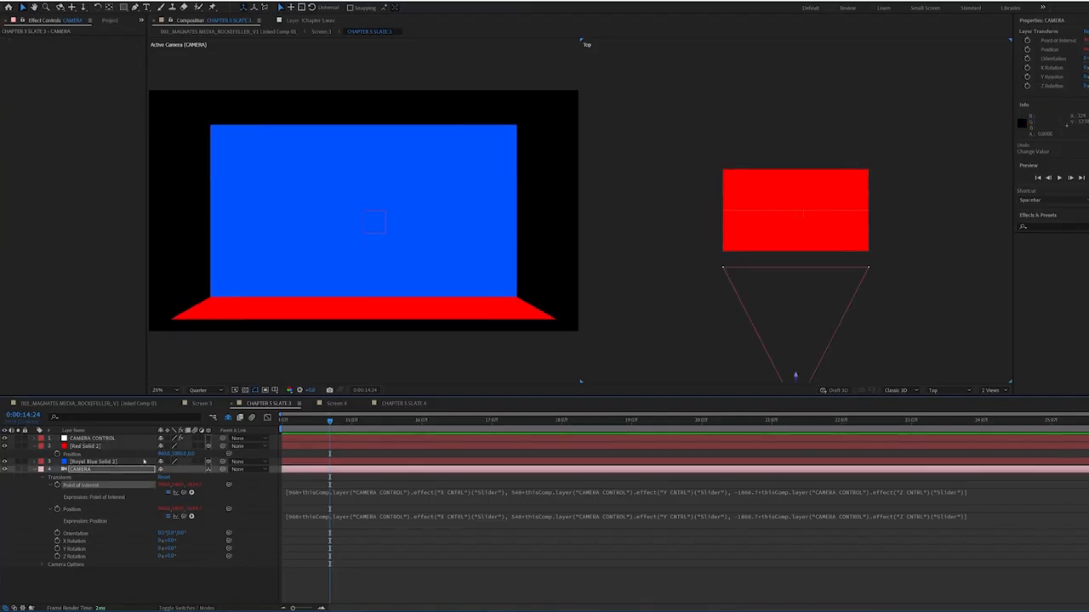
pyautogui.click(124, 437)
pyautogui.rightClick(56, 199)
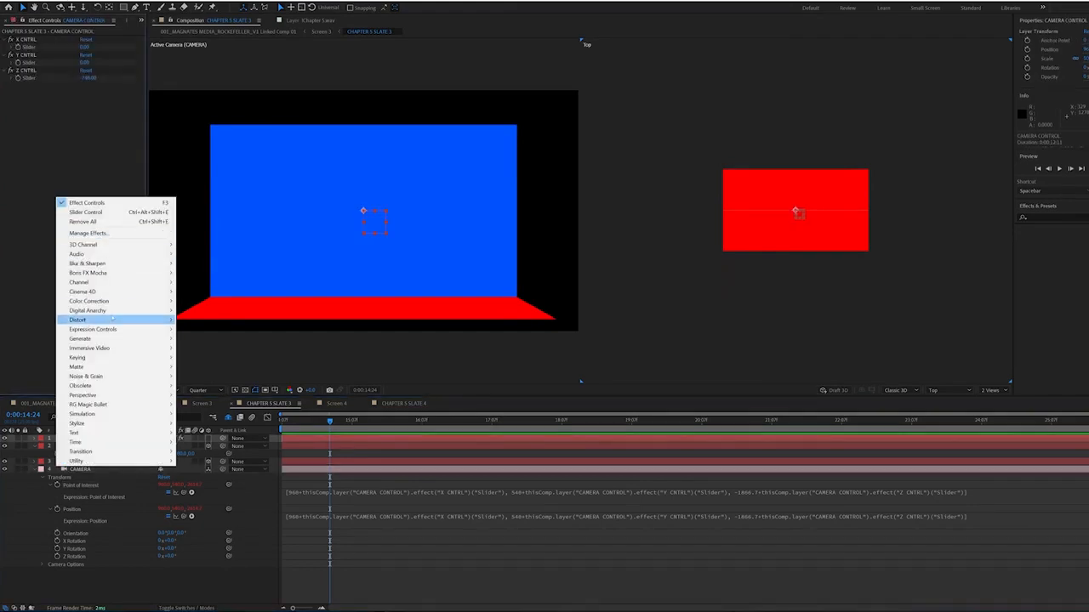
pyautogui.moveTo(110, 332)
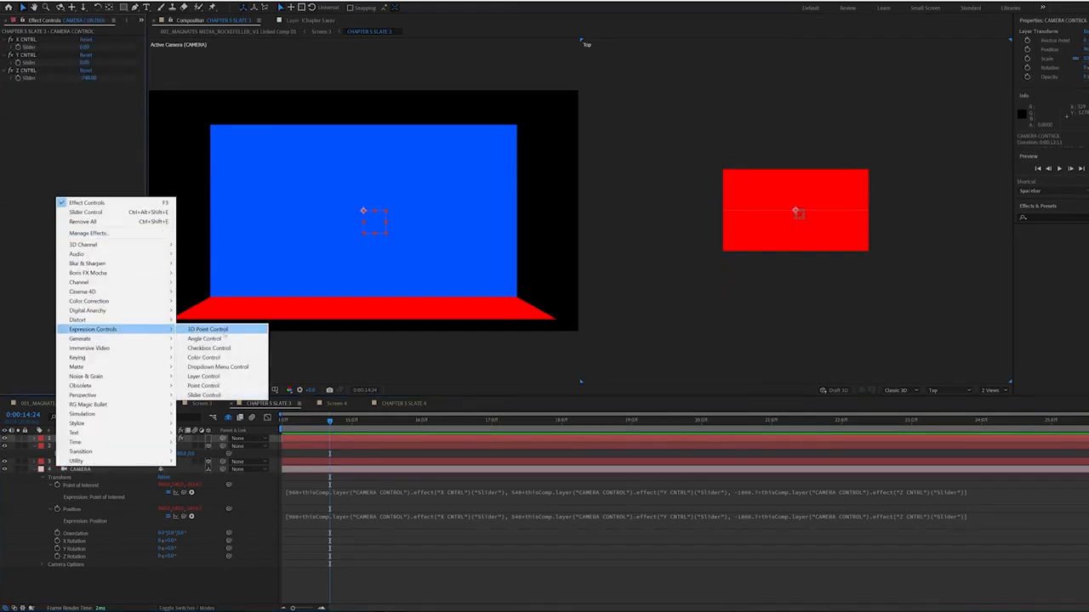
pyautogui.click(214, 340)
pyautogui.rightClick(32, 86)
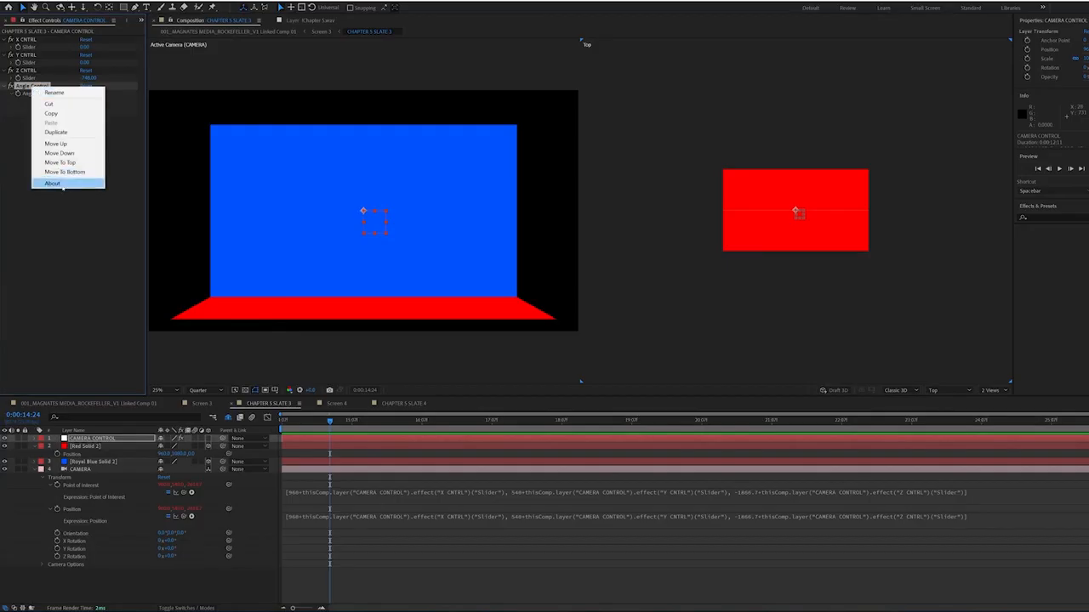
pyautogui.click(56, 92)
pyautogui.write('PITCH')
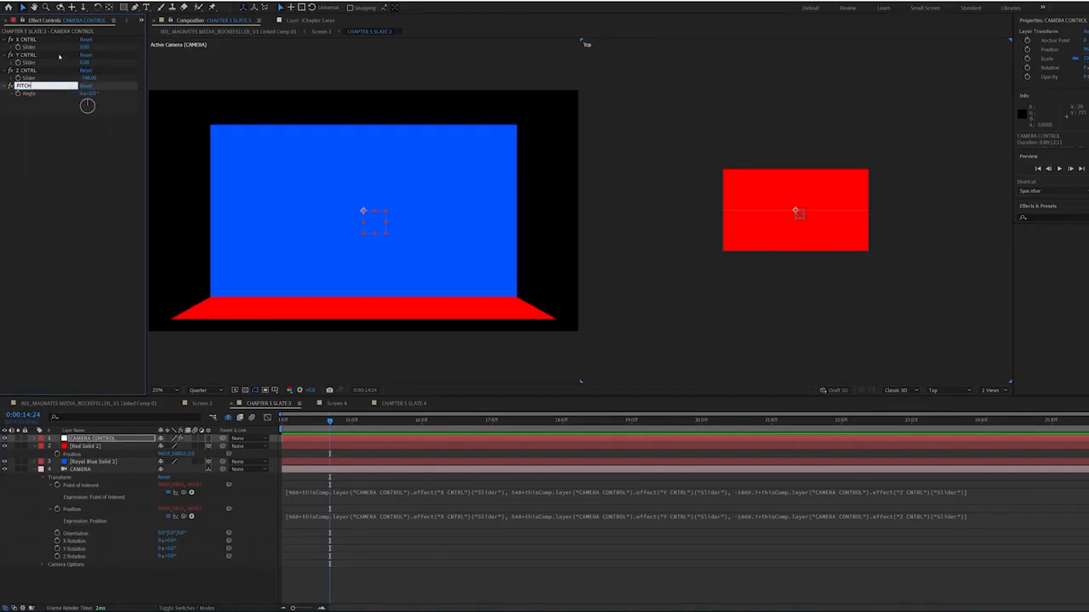
pyautogui.press('Return')
# Duplicate the PITCH angle control twice and rename the copies ROLL and YAW
pyautogui.hotkey('ctrl', 'd')
pyautogui.hotkey('ctrl', 'd')
pyautogui.rightClick(33, 120)
pyautogui.click(61, 126)
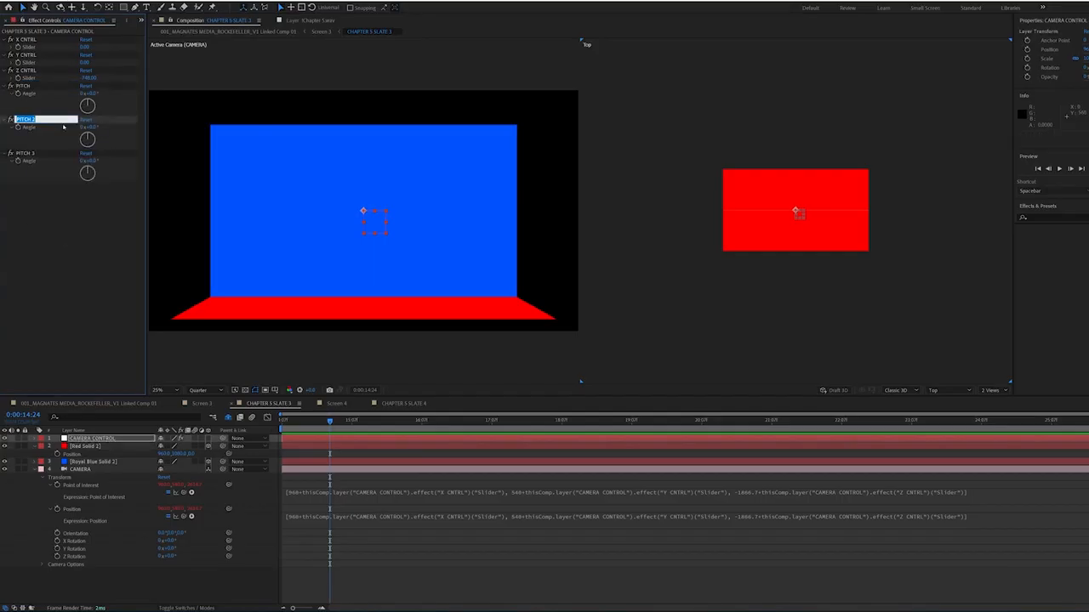
pyautogui.write('ROLL')
pyautogui.press('Return')
pyautogui.rightClick(32, 153)
pyautogui.click(62, 160)
pyautogui.write('YAW')
pyautogui.press('Return')
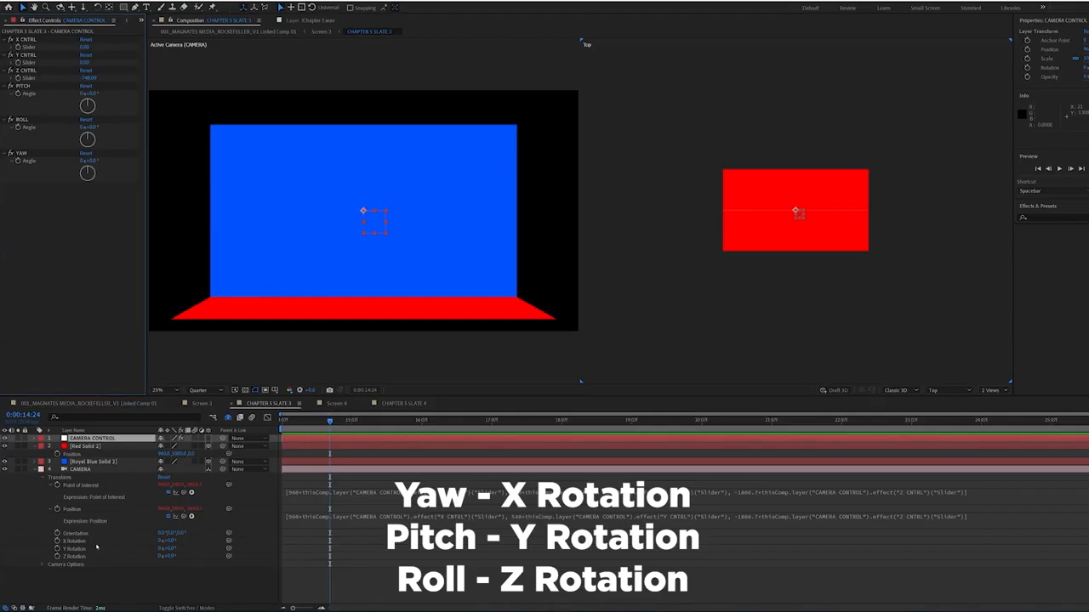
# Test the camera's X Rotation by changing its value, and undo the change
pyautogui.click(78, 541)
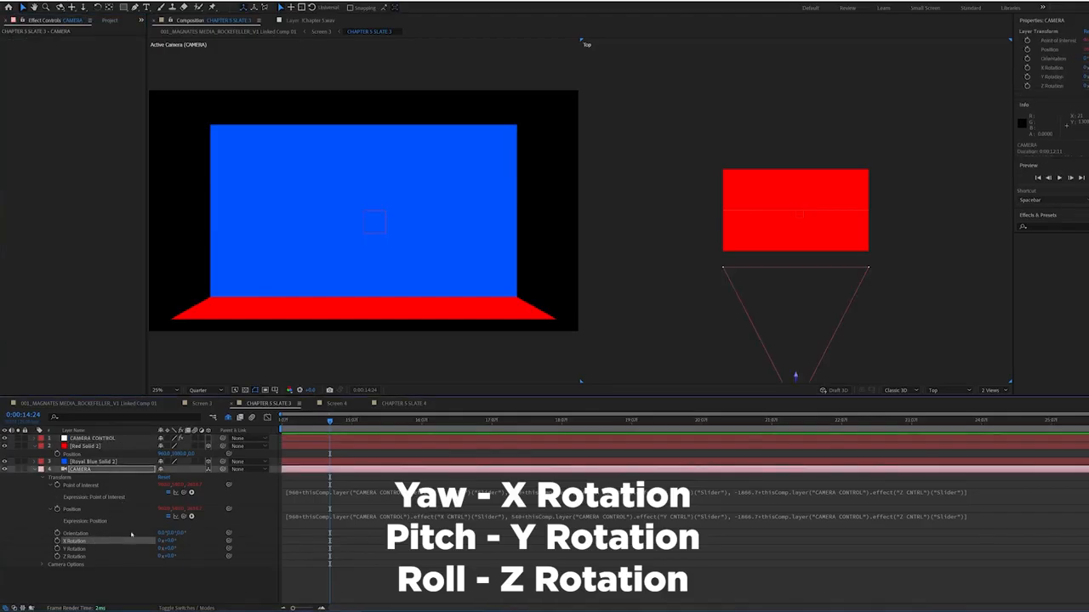
pyautogui.moveTo(165, 540); pyautogui.dragTo(158, 537)
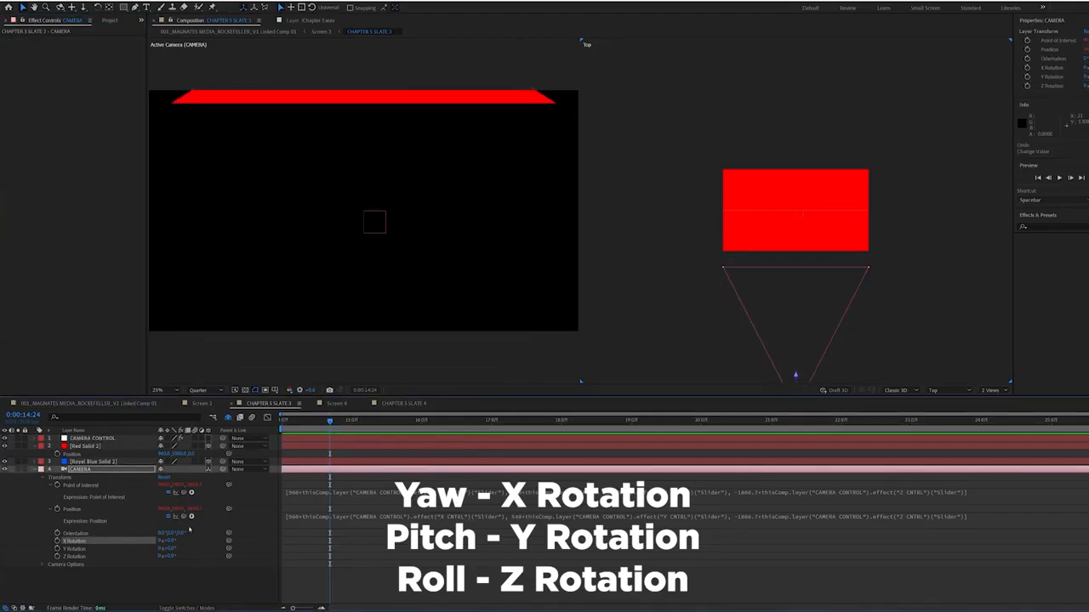
pyautogui.hotkey('ctrl', 'z')
# Add an expression to the camera's X Rotation that links it to the PITCH angle on CAMERA CONTROL
pyautogui.click(91, 439)
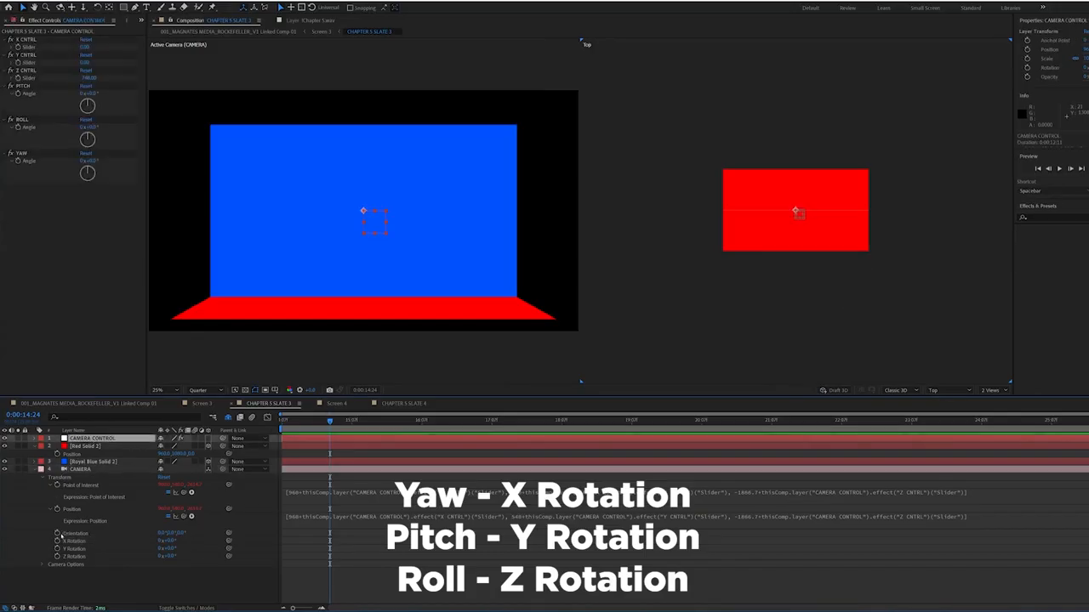
pyautogui.keyDown('alt'); pyautogui.click(57, 542); pyautogui.keyUp('alt')
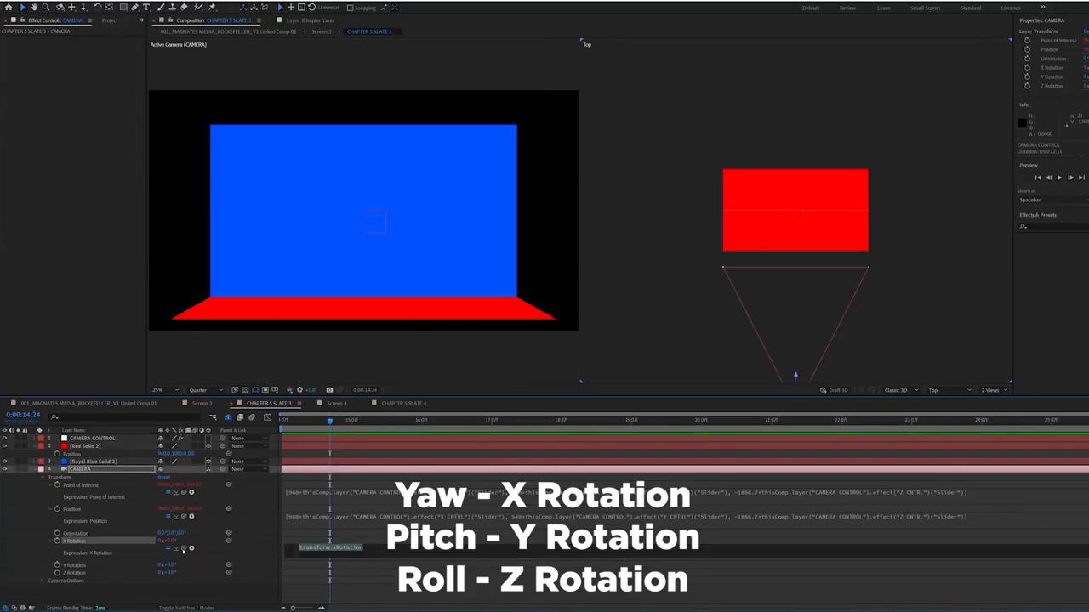
pyautogui.click(116, 439)
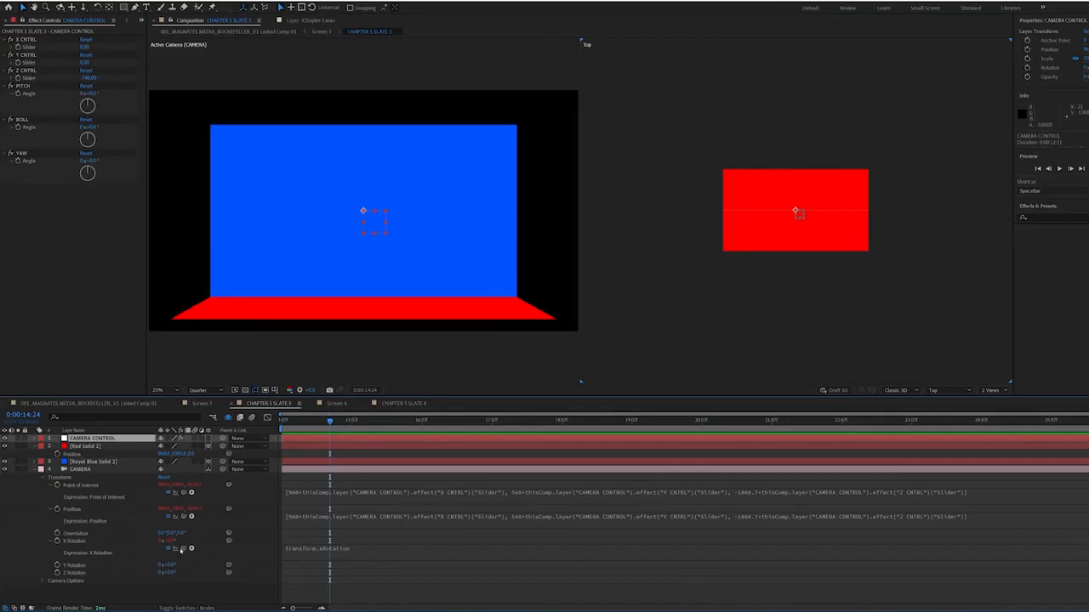
pyautogui.moveTo(180, 551)
pyautogui.mouseDown()
pyautogui.moveTo(29, 132)
pyautogui.moveTo(198, 577)
pyautogui.moveTo(102, 344)
pyautogui.moveTo(28, 94)
pyautogui.mouseUp()
# Link the camera's Y Rotation to the YAW angle and its Z Rotation to the ROLL angle with expressions
pyautogui.keyDown('alt'); pyautogui.click(58, 565); pyautogui.keyUp('alt')
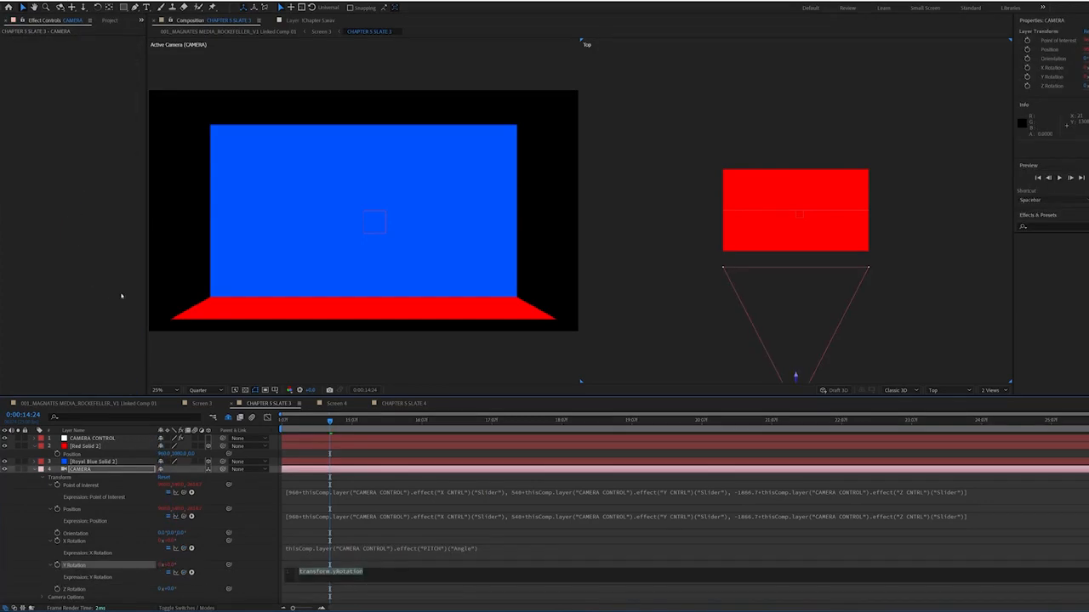
pyautogui.click(92, 438)
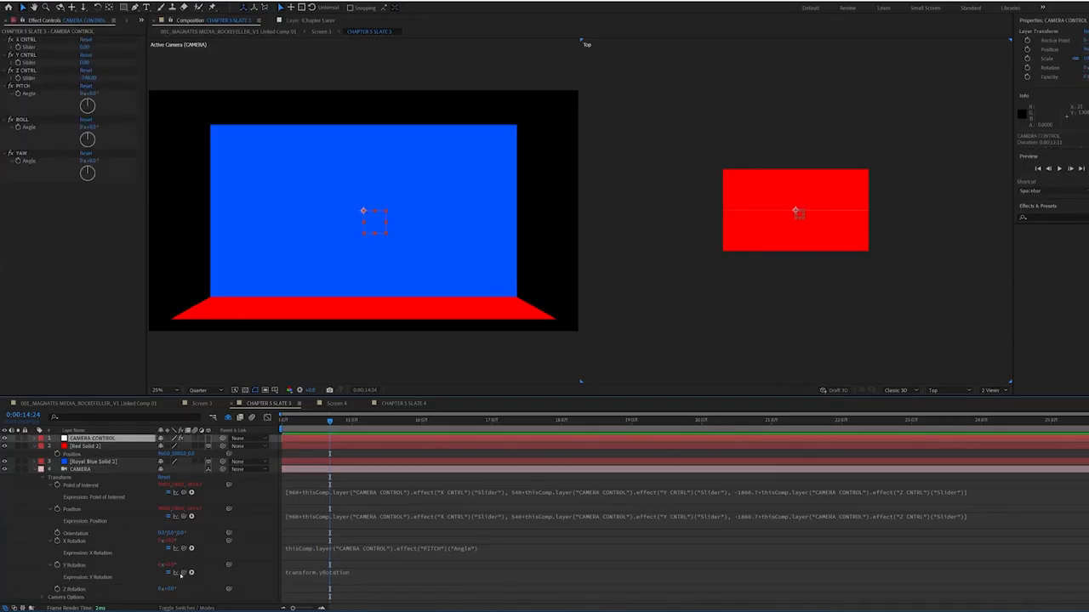
pyautogui.moveTo(182, 573); pyautogui.dragTo(29, 166)
pyautogui.keyDown('alt'); pyautogui.click(57, 589); pyautogui.keyUp('alt')
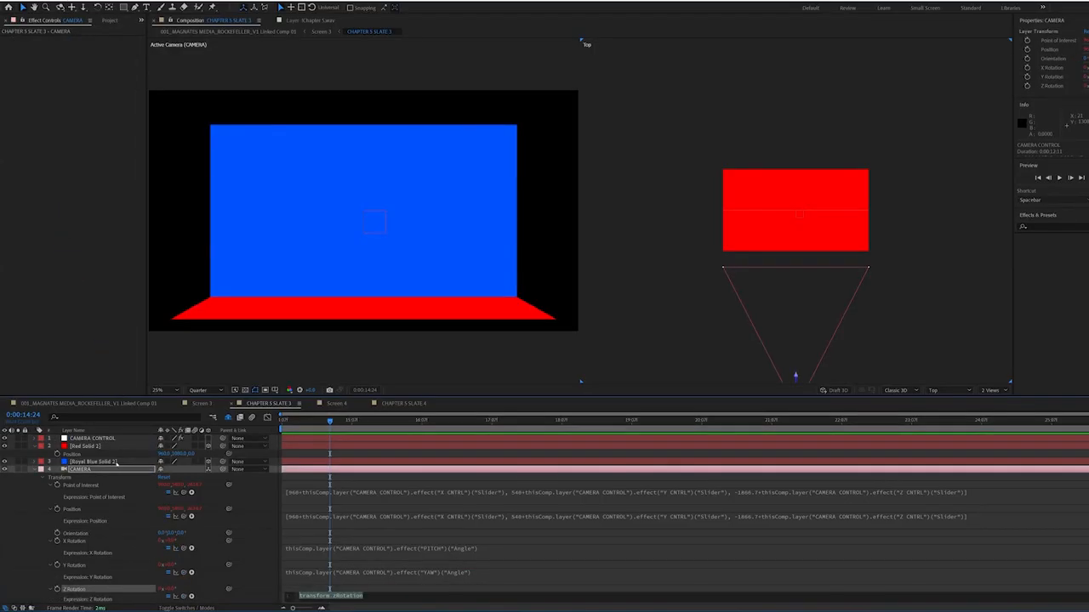
pyautogui.click(92, 438)
pyautogui.moveTo(182, 596); pyautogui.dragTo(38, 128)
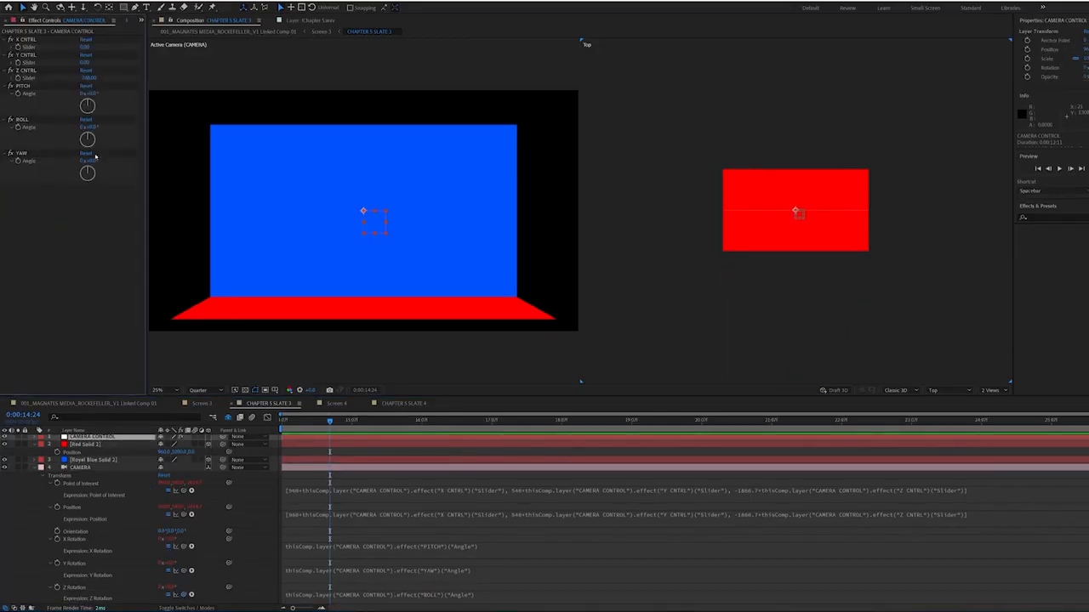
# Test the YAW, ROLL and PITCH angles' effect on the camera by changing their values, and undo the changes
pyautogui.moveTo(94, 162)
pyautogui.mouseDown()
pyautogui.moveTo(105, 162)
pyautogui.moveTo(97, 165)
pyautogui.mouseUp()
pyautogui.hotkey('ctrl', 'z')
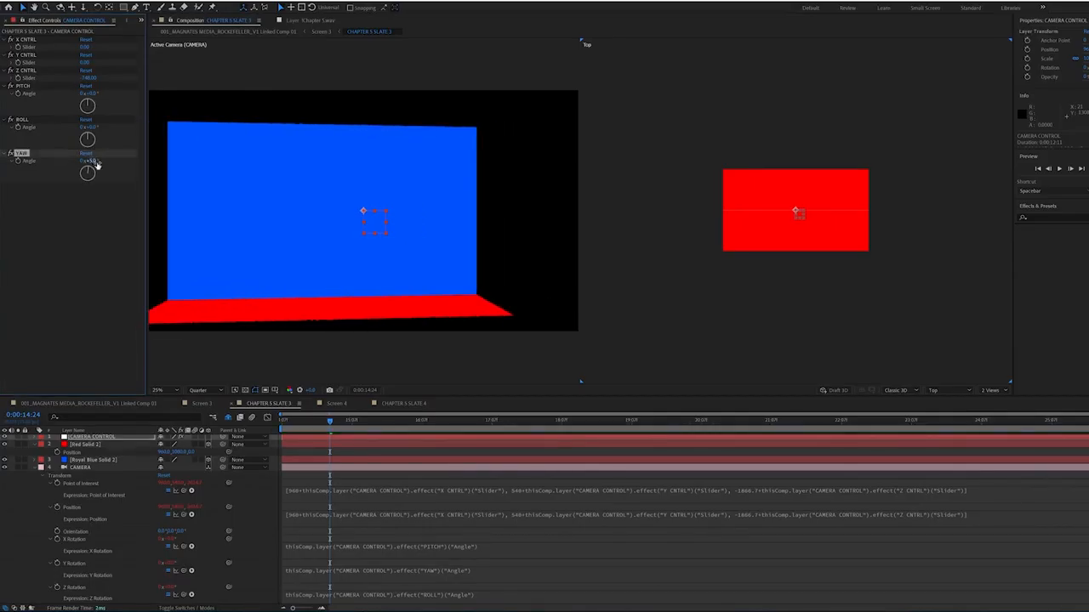
pyautogui.hotkey('ctrl', 'z')
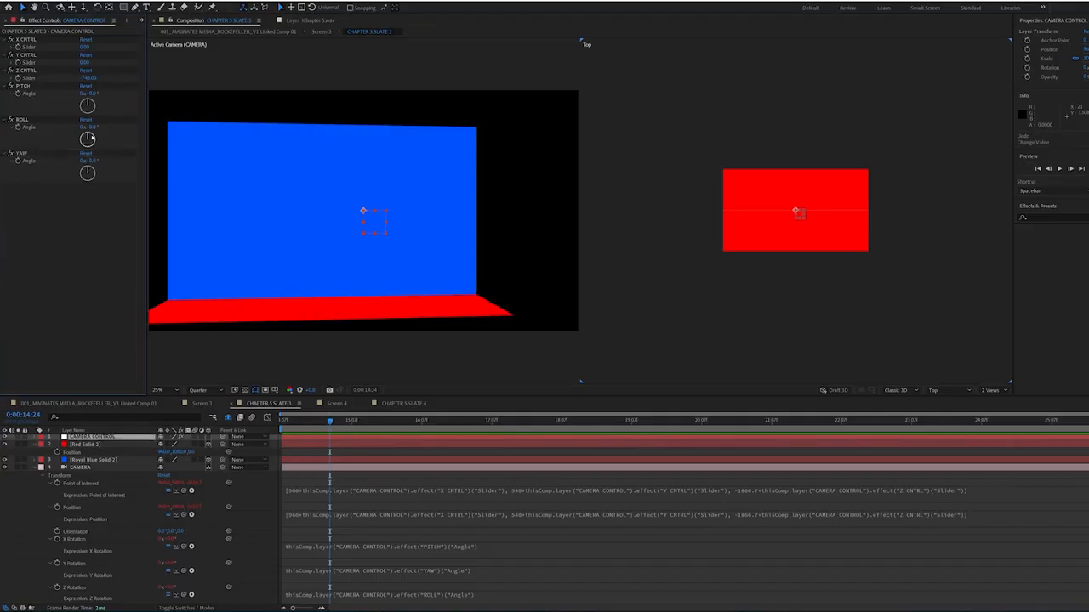
pyautogui.moveTo(91, 127); pyautogui.dragTo(87, 102)
pyautogui.hotkey('ctrl', 'z')
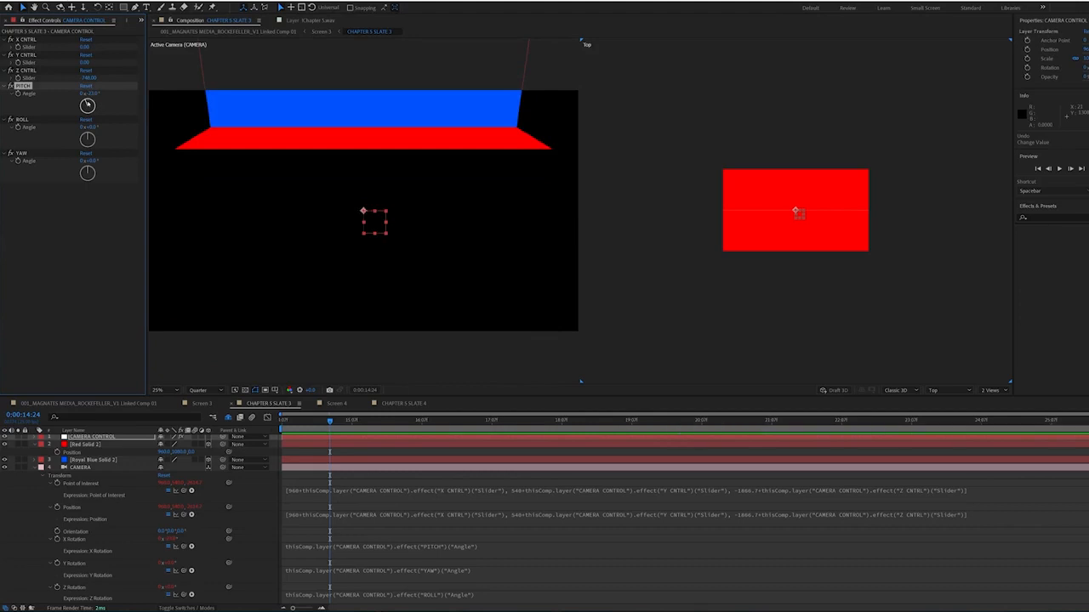
pyautogui.hotkey('ctrl', 'z')
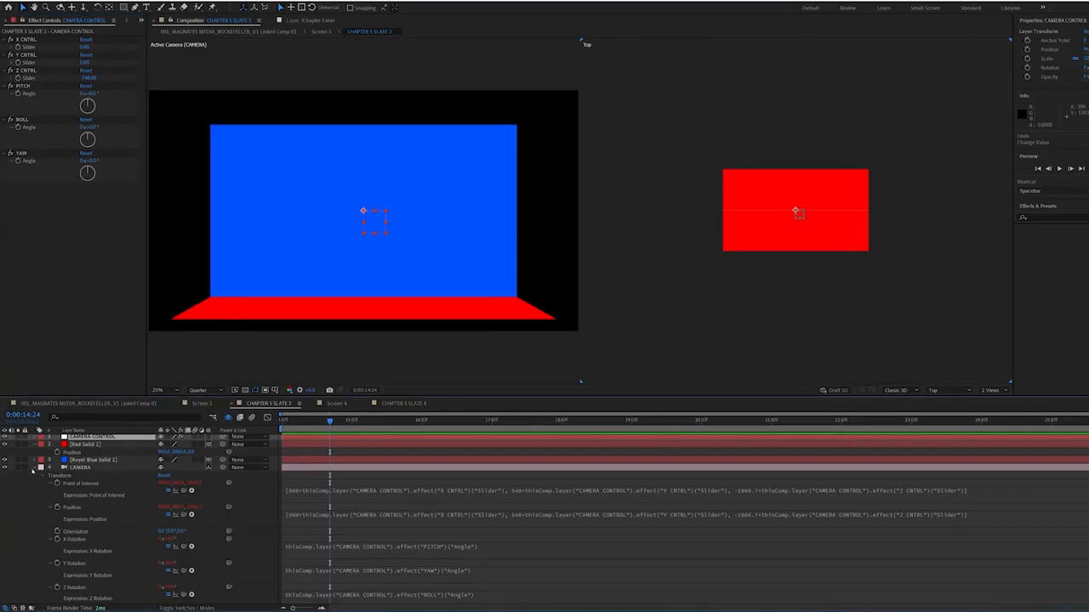
# Collapse the camera layer's properties and animate the CAMERA CONTROL sliders with keyframes, previewing the camera move
pyautogui.click(35, 467)
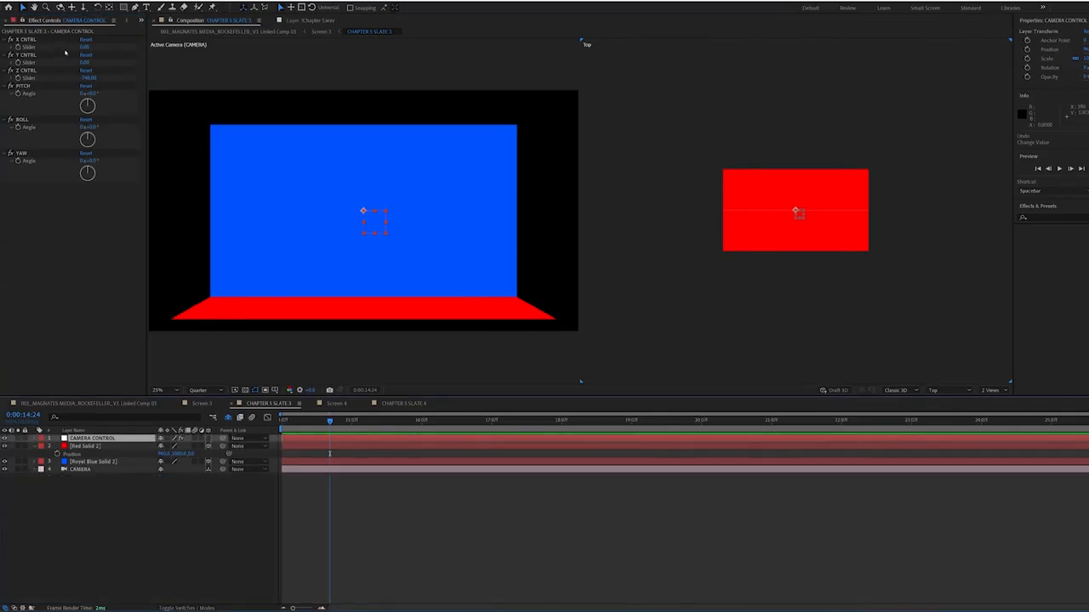
pyautogui.click(18, 63)
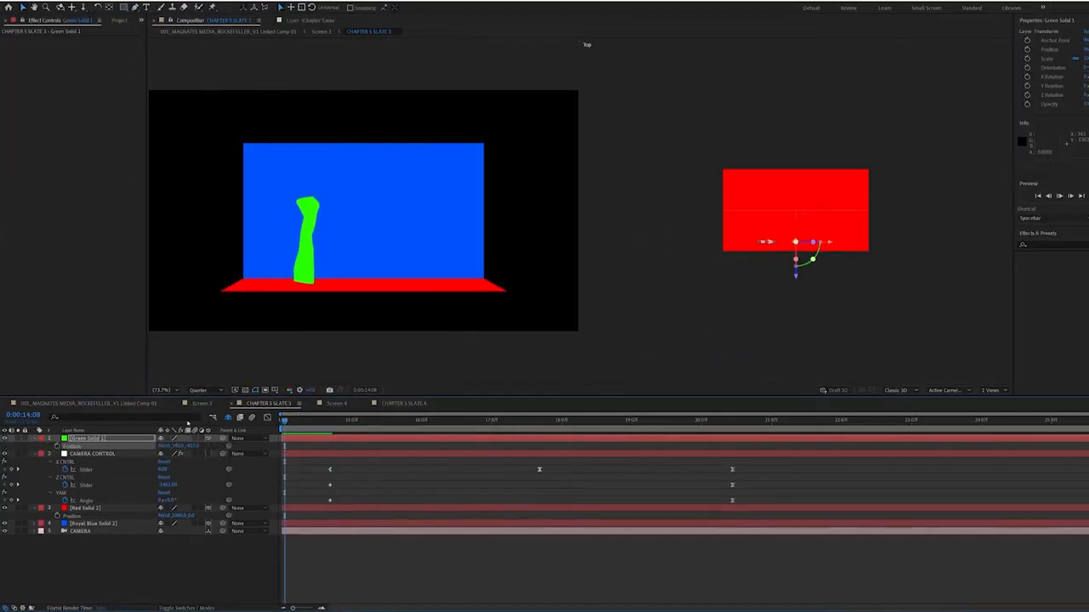
pyautogui.press('space')
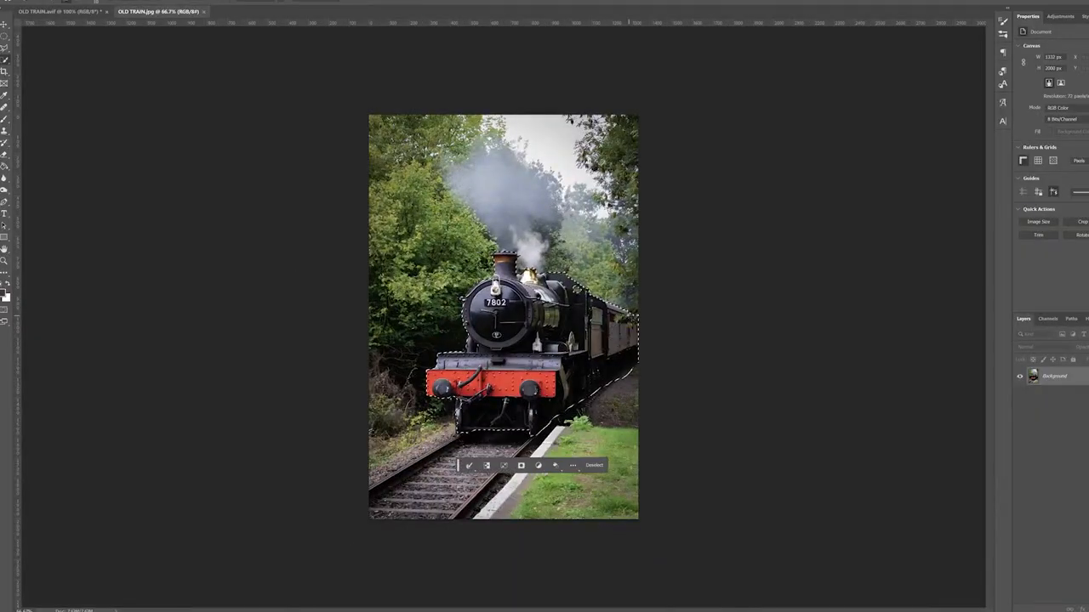
# In Photoshop, mask out the background around the locomotive in OLD TRAIN.jpg and select the foliage overlapping the carriages
pyautogui.hotkey('ctrl', '+')
pyautogui.hotkey('ctrl', '+')
pyautogui.press('Return')
pyautogui.moveTo(510, 443); pyautogui.dragTo(516, 282)
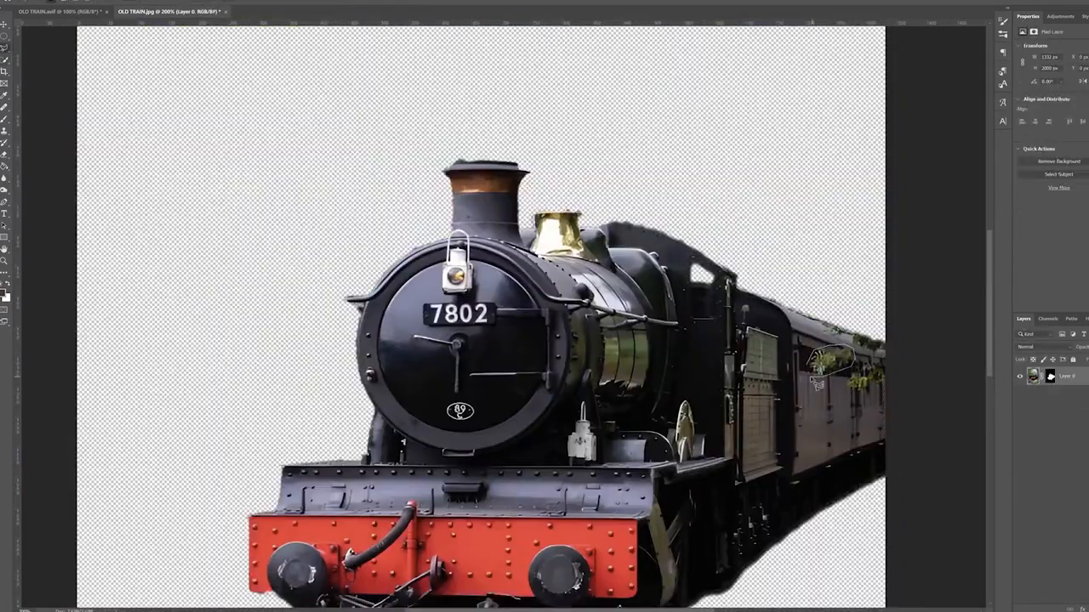
pyautogui.rightClick(848, 342)
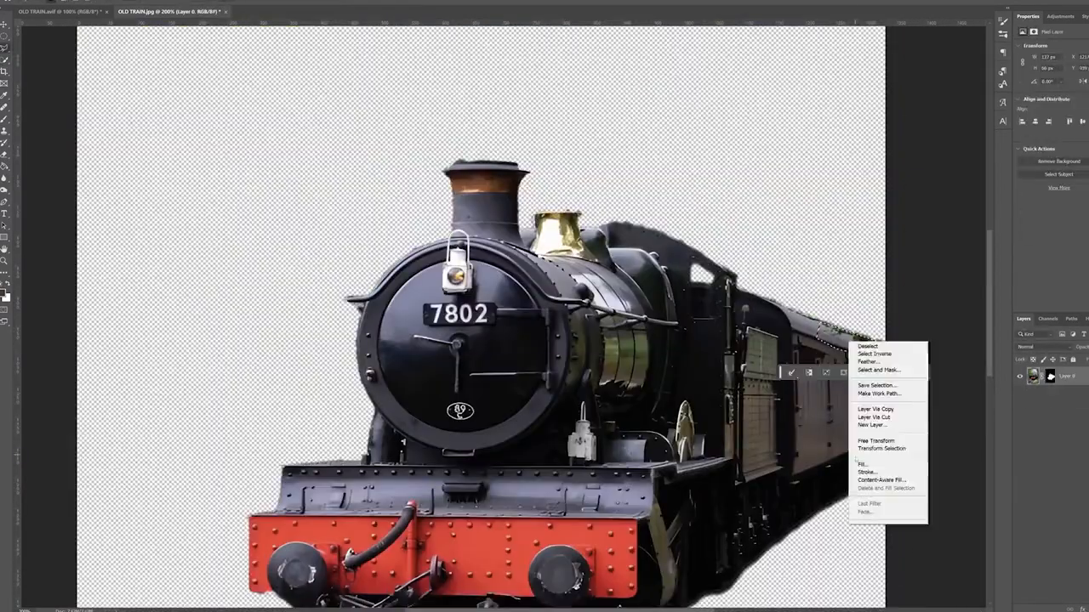
pyautogui.press('Escape')
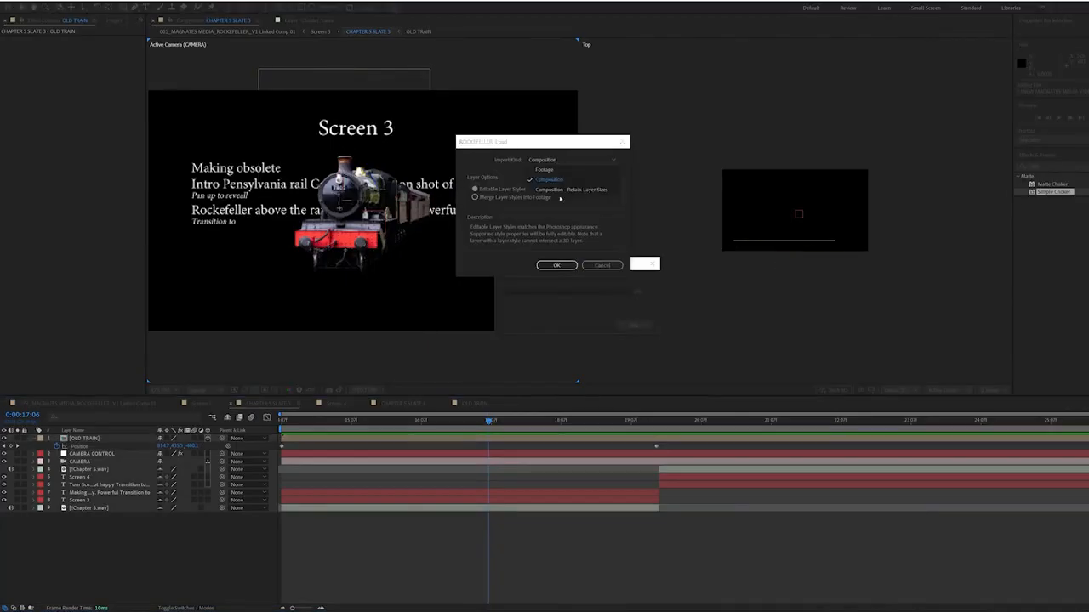
# Import ROCKEFELLER 3.psd as a composition, make its layer 3D, and hide the shy layers in the timeline
pyautogui.press('Return')
pyautogui.press('s')
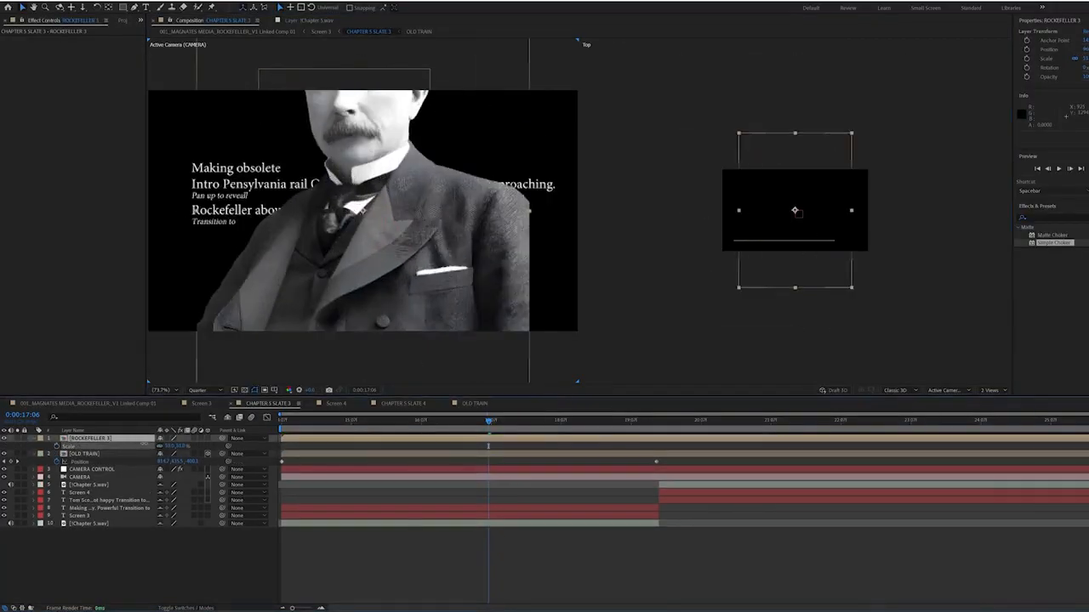
pyautogui.click(207, 438)
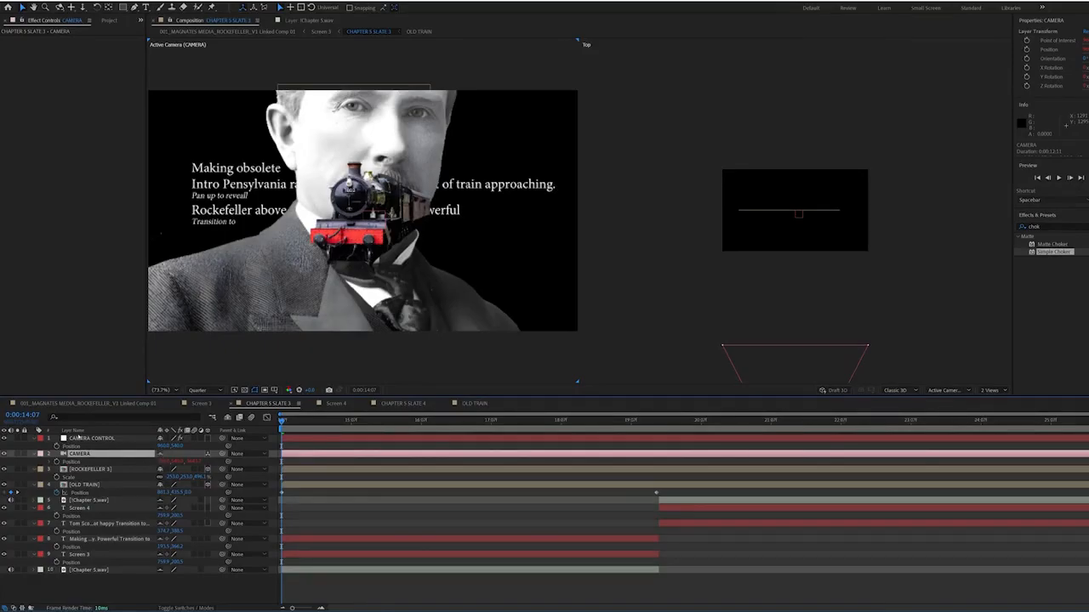
pyautogui.click(228, 417)
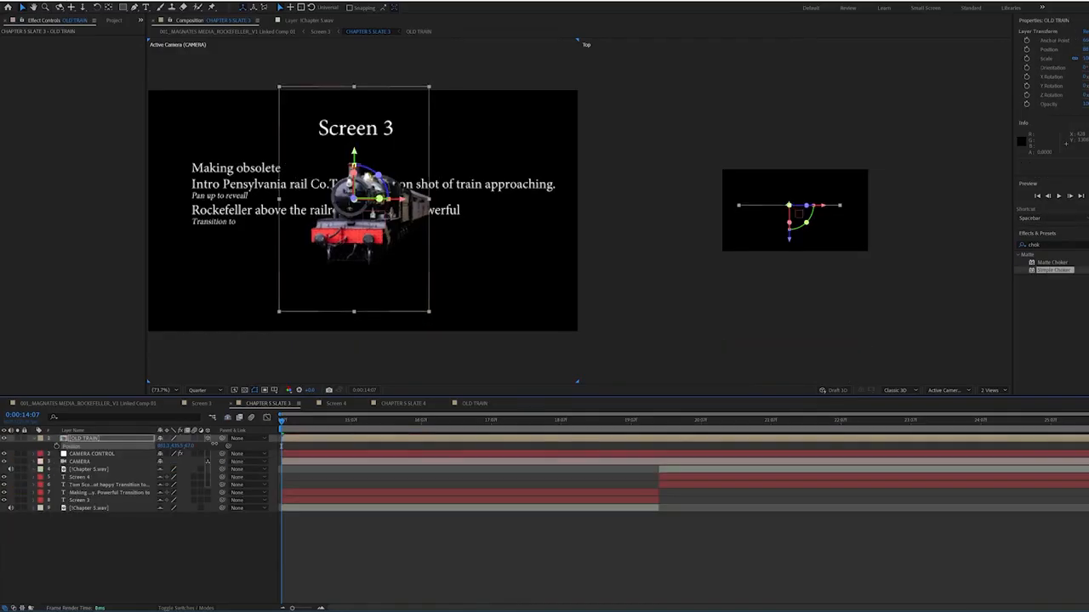
# Keyframe the OLD TRAIN layer's Position from 0:00:14:07 to 0:00:19:16 so it moves towards the camera, and preview the animation
pyautogui.moveTo(191, 445); pyautogui.dragTo(87, 455)
pyautogui.hotkey('ctrl', 'z')
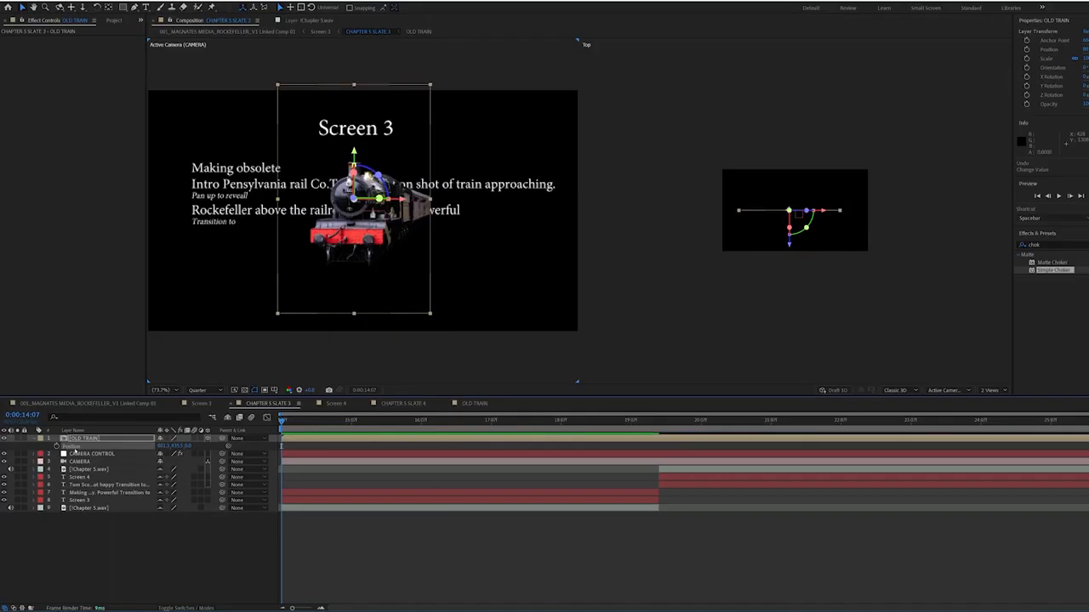
pyautogui.click(57, 446)
pyautogui.moveTo(281, 420); pyautogui.dragTo(658, 432)
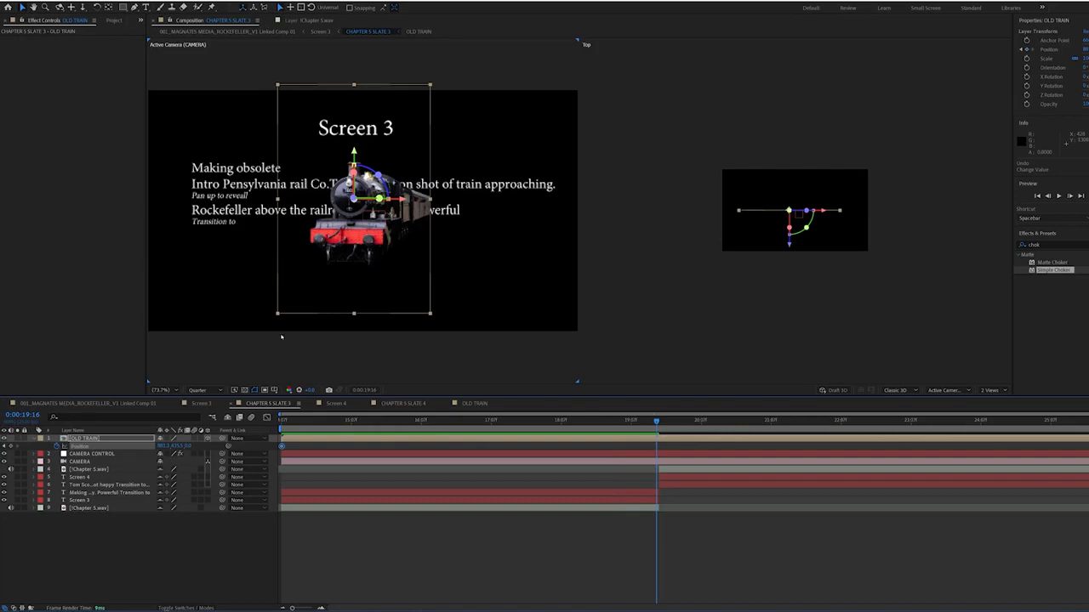
pyautogui.moveTo(355, 199)
pyautogui.mouseDown()
pyautogui.moveTo(352, 189)
pyautogui.moveTo(352, 202)
pyautogui.mouseUp()
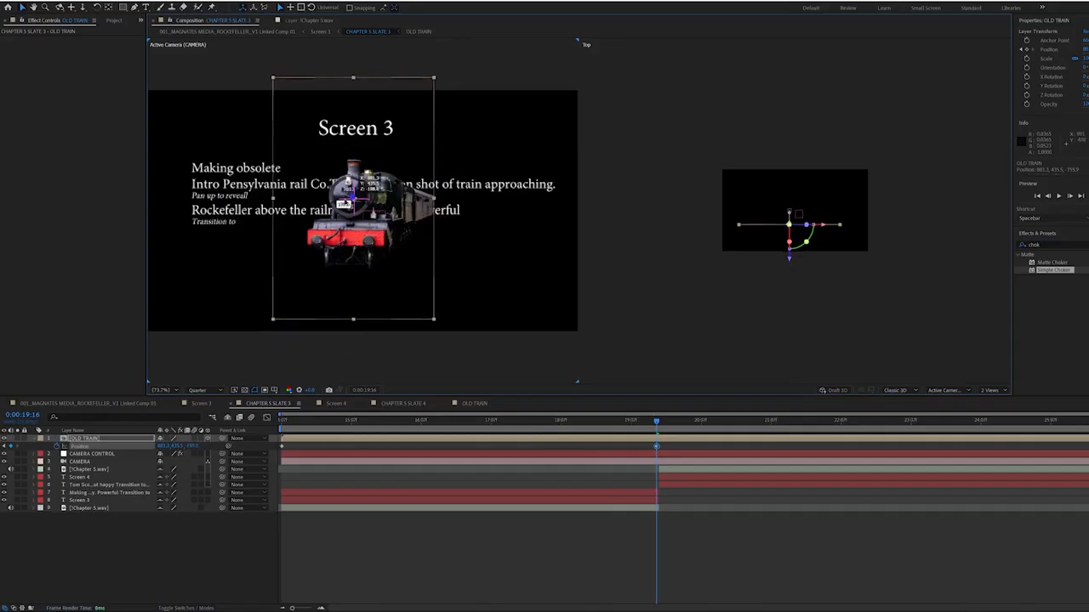
pyautogui.press('space')
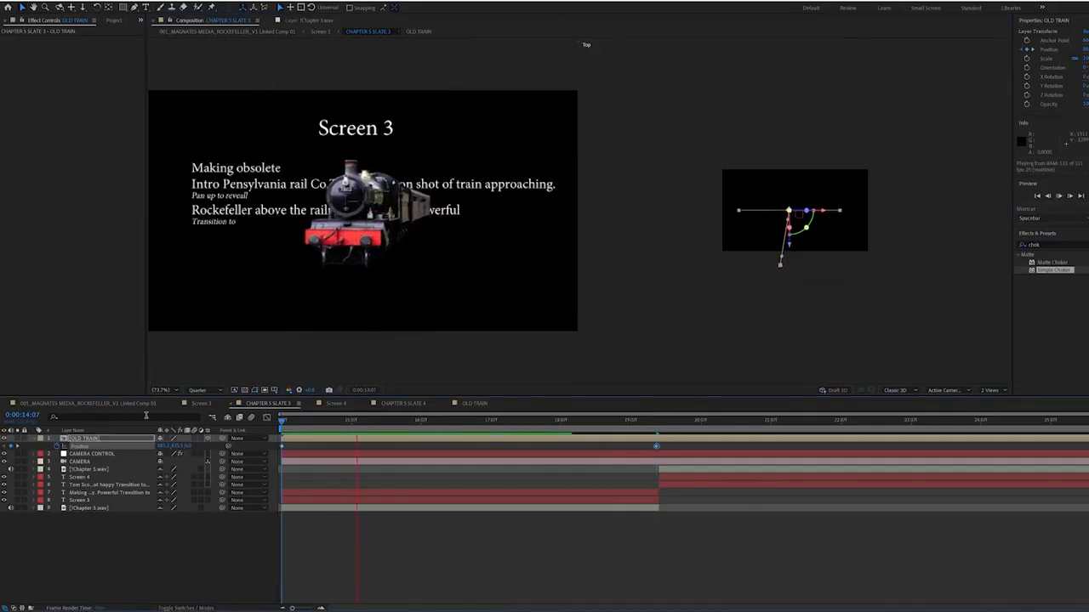
pyautogui.press('space')
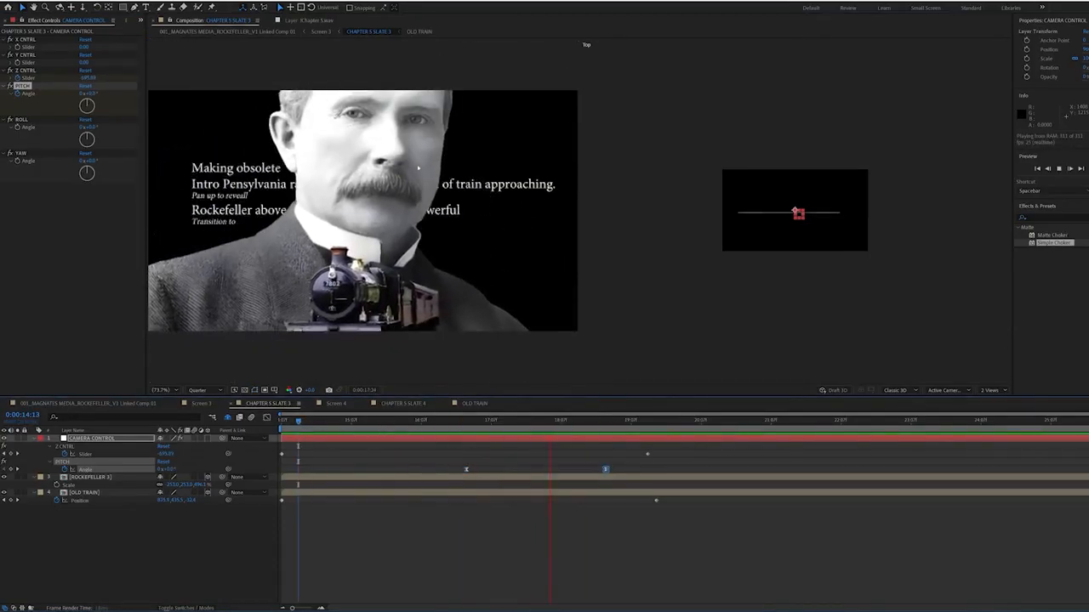
pyautogui.press('space')
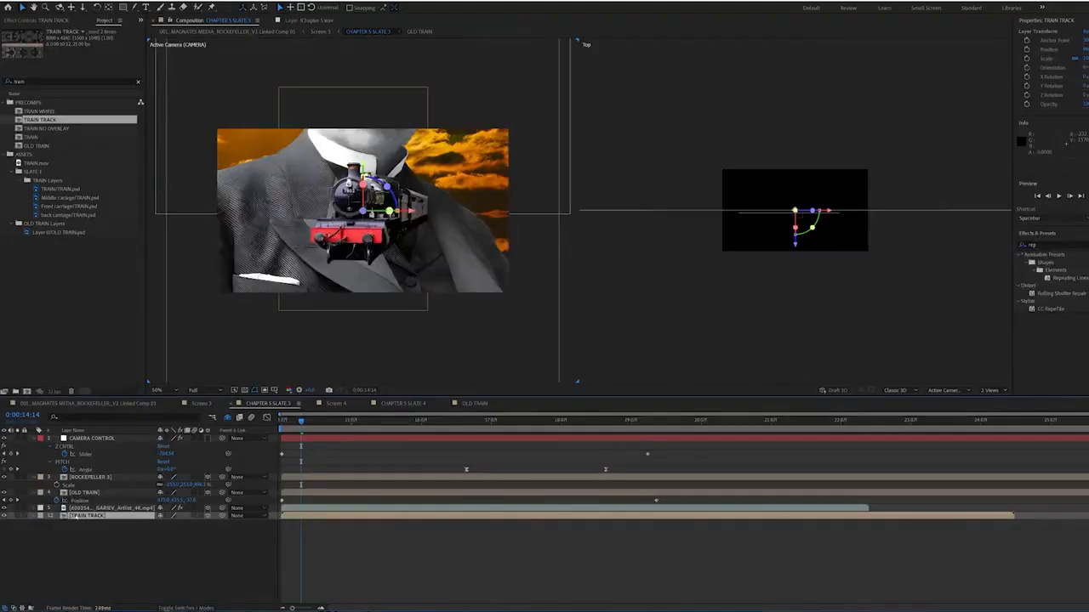
# Place the TRAIN TRACK layer directly below OLD TRAIN in the stack and rotate it 90° on X and Z
pyautogui.moveTo(85, 515); pyautogui.dragTo(78, 501)
pyautogui.press('r')
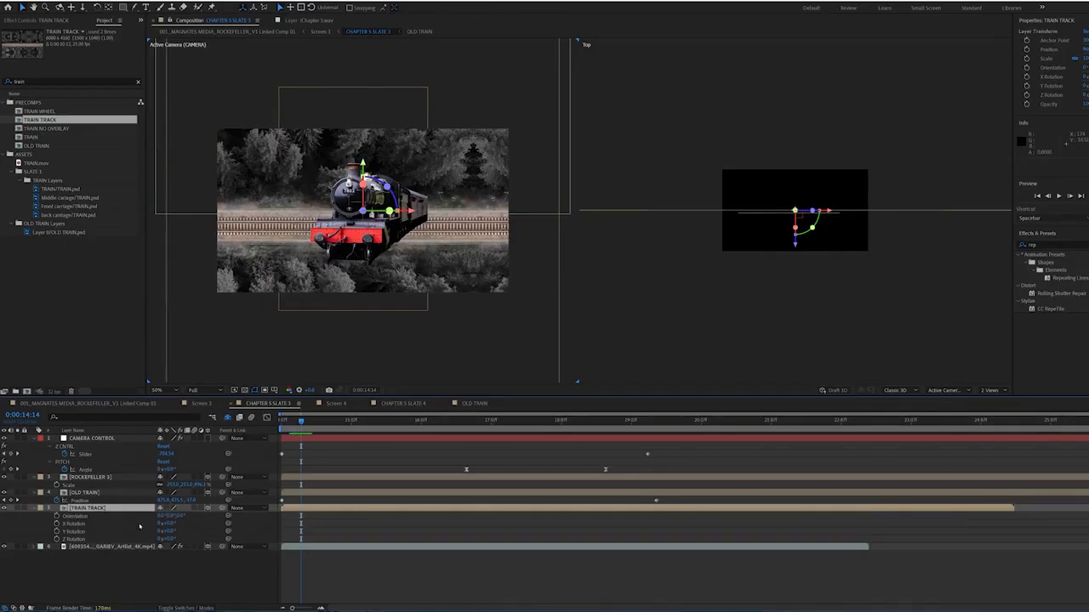
pyautogui.write('90')
pyautogui.press('Return')
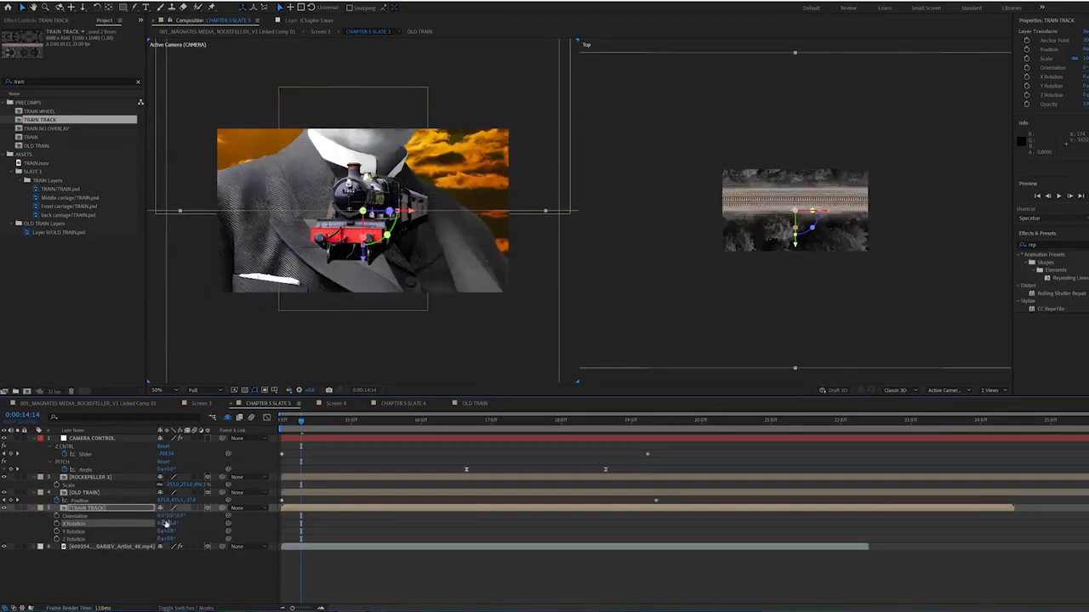
pyautogui.moveTo(169, 532); pyautogui.dragTo(191, 532)
pyautogui.hotkey('ctrl', 'z')
pyautogui.click(170, 539)
pyautogui.write('90')
pyautogui.press('Return')
# Lower the TRAIN TRACK layer beneath the locomotive, and scale and shift it so the rails line up with the train
pyautogui.moveTo(364, 259); pyautogui.dragTo(368, 332)
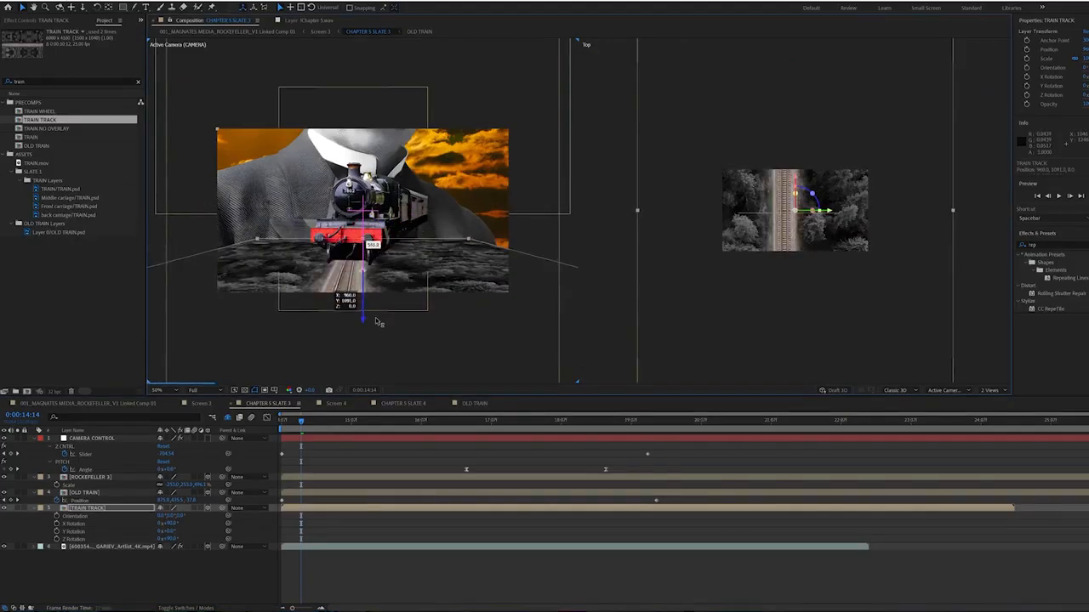
pyautogui.moveTo(171, 531); pyautogui.dragTo(279, 502)
pyautogui.press('s')
pyautogui.moveTo(317, 281); pyautogui.dragTo(359, 282)
pyautogui.press('space')
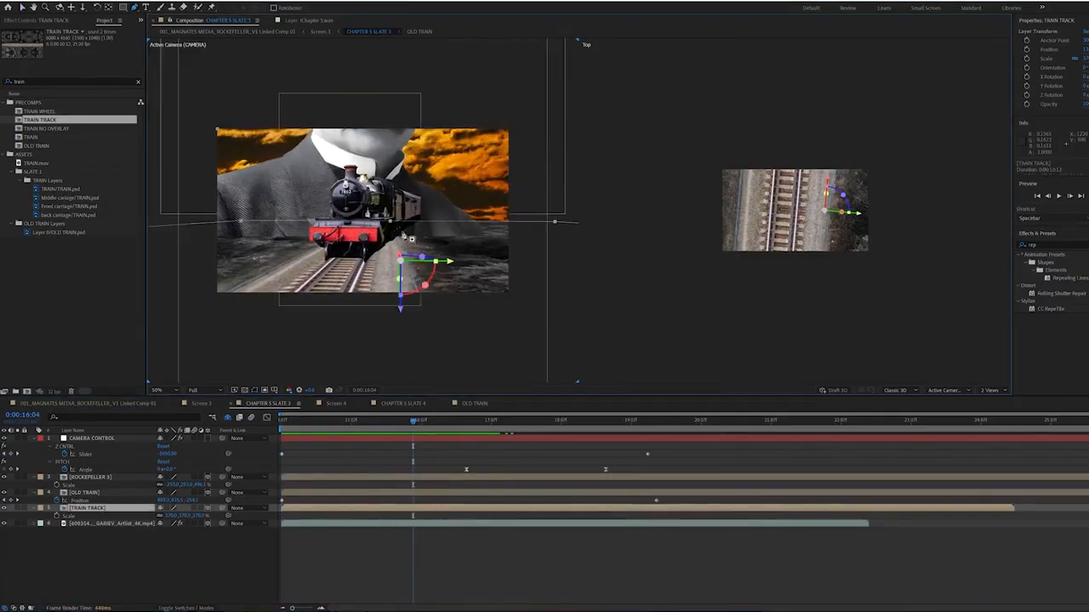
# Draw a mask around the rails on the TRAIN TRACK layer and feather its edges
pyautogui.click(397, 229)
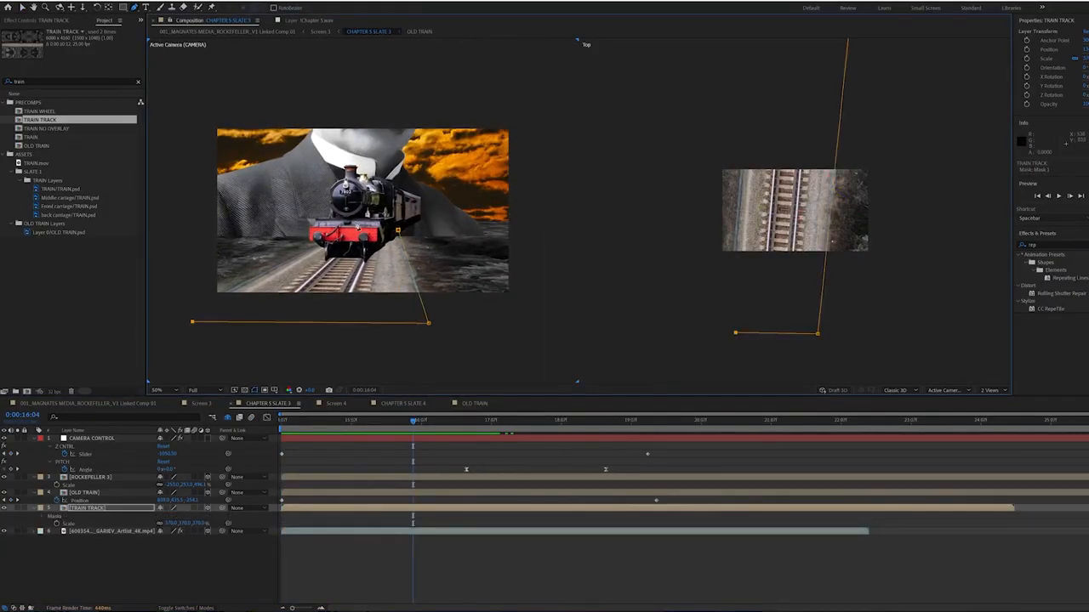
pyautogui.click(398, 231)
pyautogui.press('m')
pyautogui.press('m')
pyautogui.press('m')
pyautogui.moveTo(170, 531); pyautogui.dragTo(229, 532)
pyautogui.press('F2')
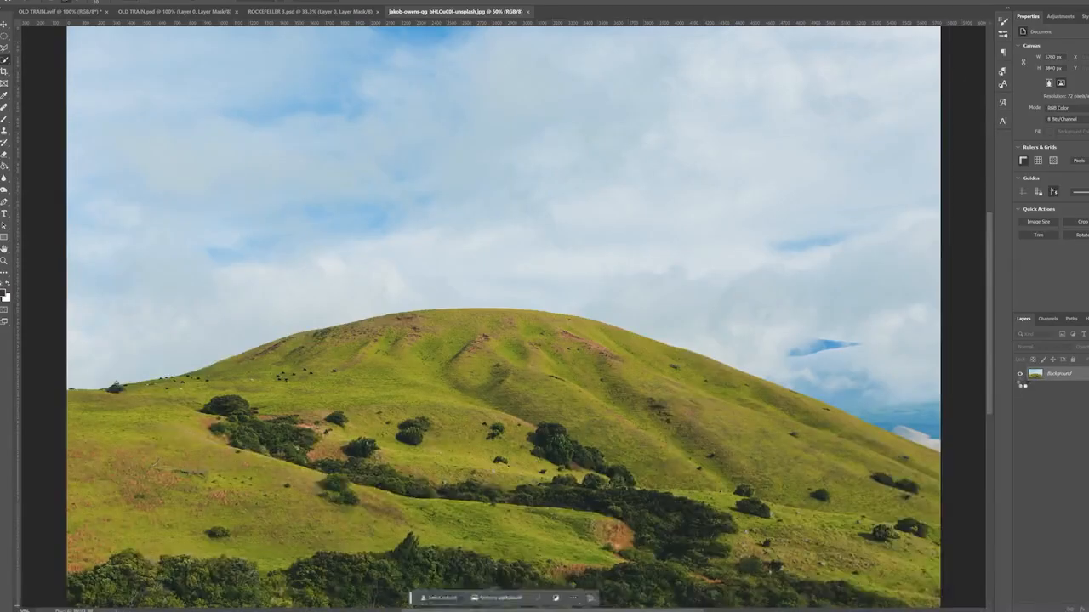
# In Photoshop, mask out the sky behind the green hill and select the landscape in the mountain valley photo
pyautogui.moveTo(449, 408); pyautogui.dragTo(587, 434)
pyautogui.moveTo(723, 459); pyautogui.dragTo(562, 492)
pyautogui.click(492, 295)
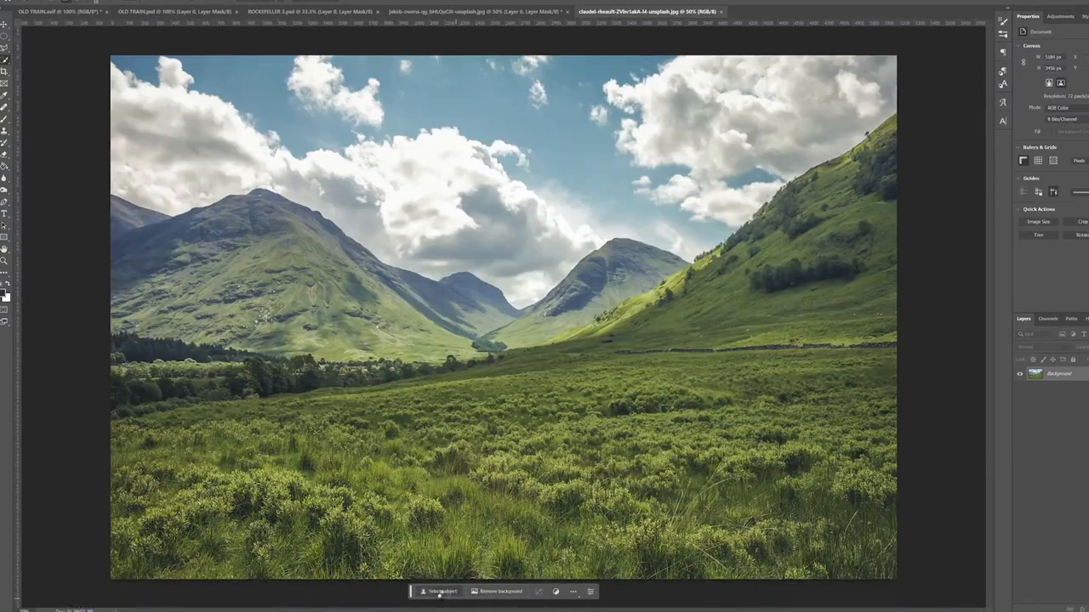
pyautogui.click(440, 591)
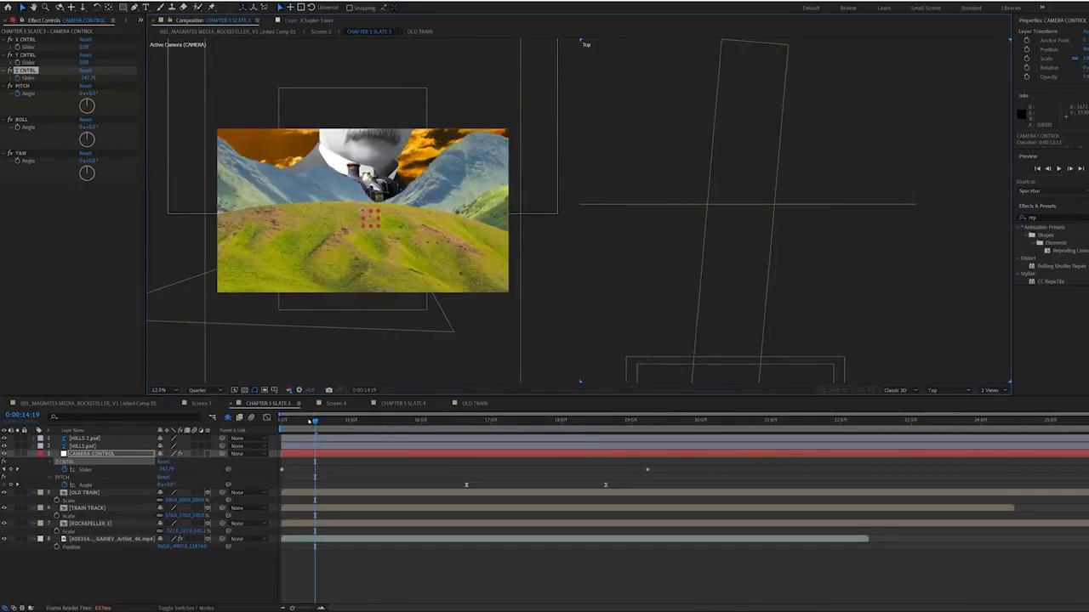
# In After Effects, hide the HILLS.psd layer and make both HILLS.psd and HILLS 2.psd 3D layers
pyautogui.click(3, 446)
pyautogui.click(94, 446)
pyautogui.click(208, 445)
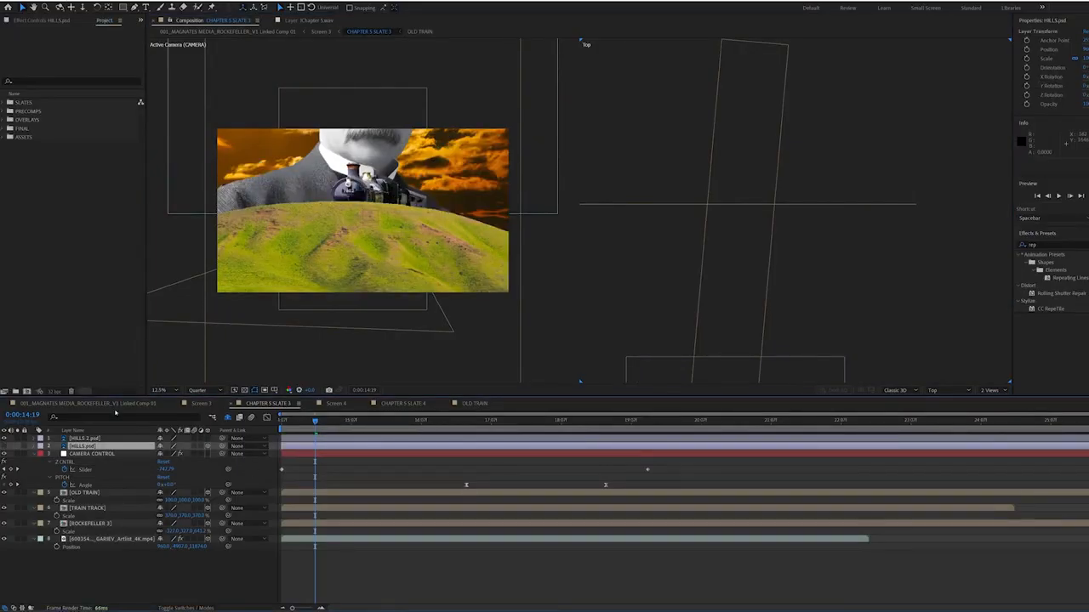
pyautogui.press('s')
pyautogui.click(94, 438)
pyautogui.click(208, 438)
pyautogui.press('s')
# Reposition the HILLS 2.psd layer in the Top view so the hills sit behind the train beside the track
pyautogui.moveTo(783, 366); pyautogui.dragTo(771, 222)
pyautogui.click(731, 323)
pyautogui.scroll(-1, 773, 333)
pyautogui.click(102, 438)
pyautogui.click(761, 266)
pyautogui.click(106, 453)
pyautogui.click(102, 438)
pyautogui.moveTo(762, 266); pyautogui.dragTo(810, 180)
# Duplicate the HILLS 2.psd layer for the other side of the track and preview the scene
pyautogui.click(282, 421)
pyautogui.click(292, 421)
pyautogui.hotkey('ctrl', 'd')
pyautogui.press('space')
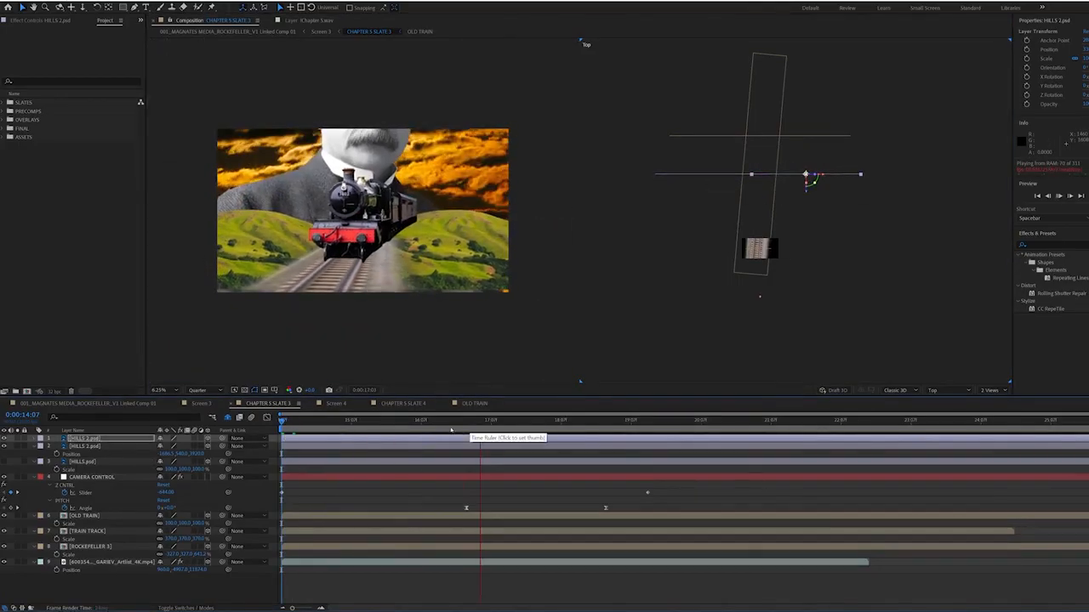
pyautogui.press('space')
# Raise the sky clouds footage layer behind Rockefeller, checking its framing at the start and end of the camera move
pyautogui.click(95, 562)
pyautogui.moveTo(627, 421)
pyautogui.mouseDown()
pyautogui.moveTo(782, 421)
pyautogui.moveTo(648, 421)
pyautogui.mouseUp()
pyautogui.moveTo(364, 180); pyautogui.dragTo(364, 166)
pyautogui.moveTo(648, 421); pyautogui.dragTo(282, 421)
pyautogui.hotkey('ctrl', 'z')
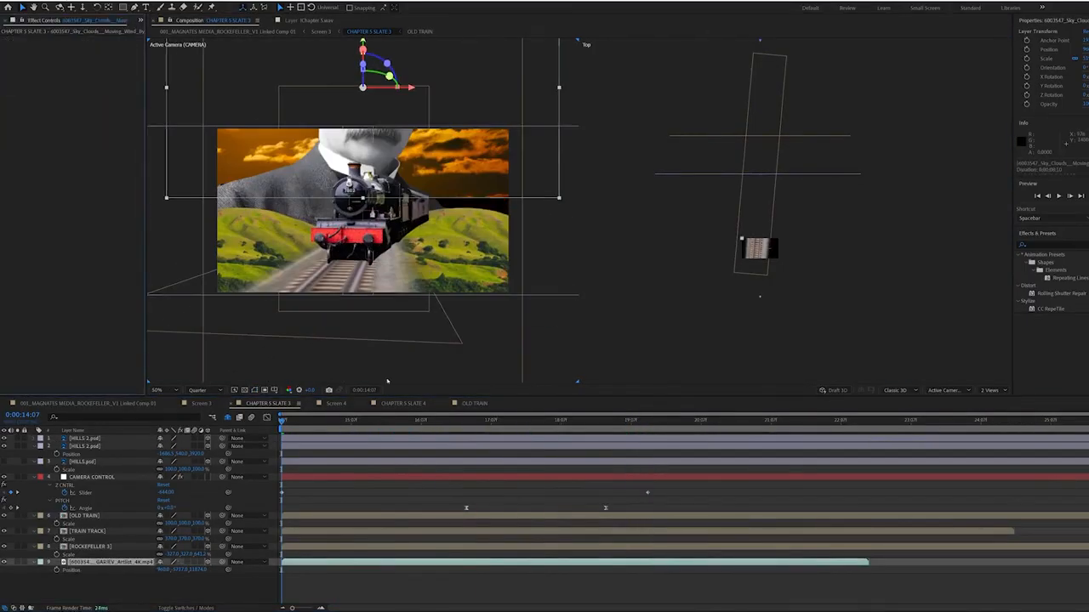
# Extend the sky footage downwards with CC RepeTile using Checker Flip Y tiling, and preview the camera move
pyautogui.press('Return')
pyautogui.press('space')
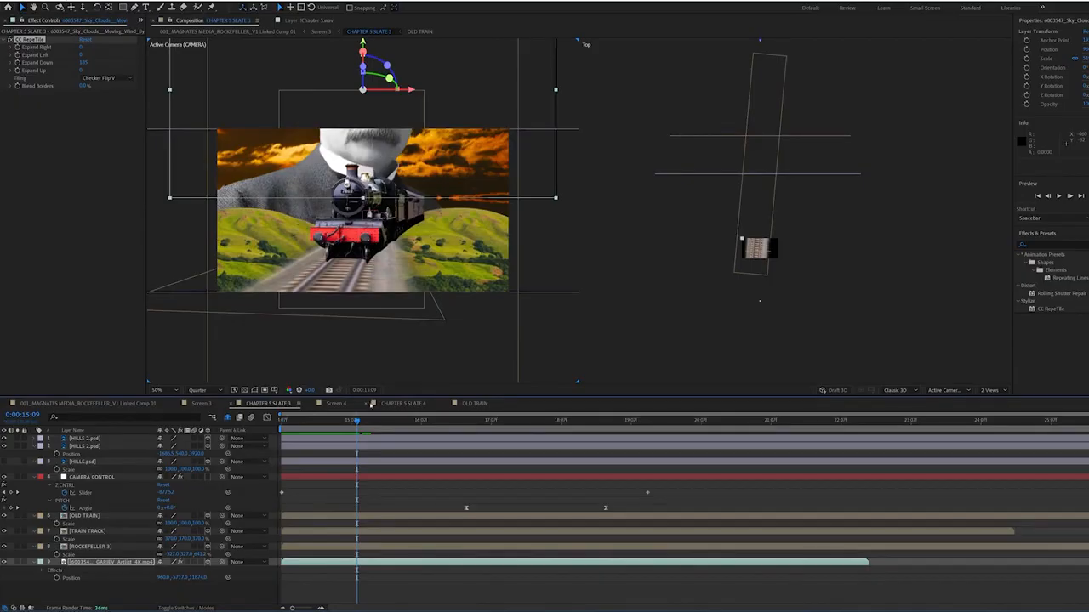
pyautogui.moveTo(357, 421); pyautogui.dragTo(561, 432)
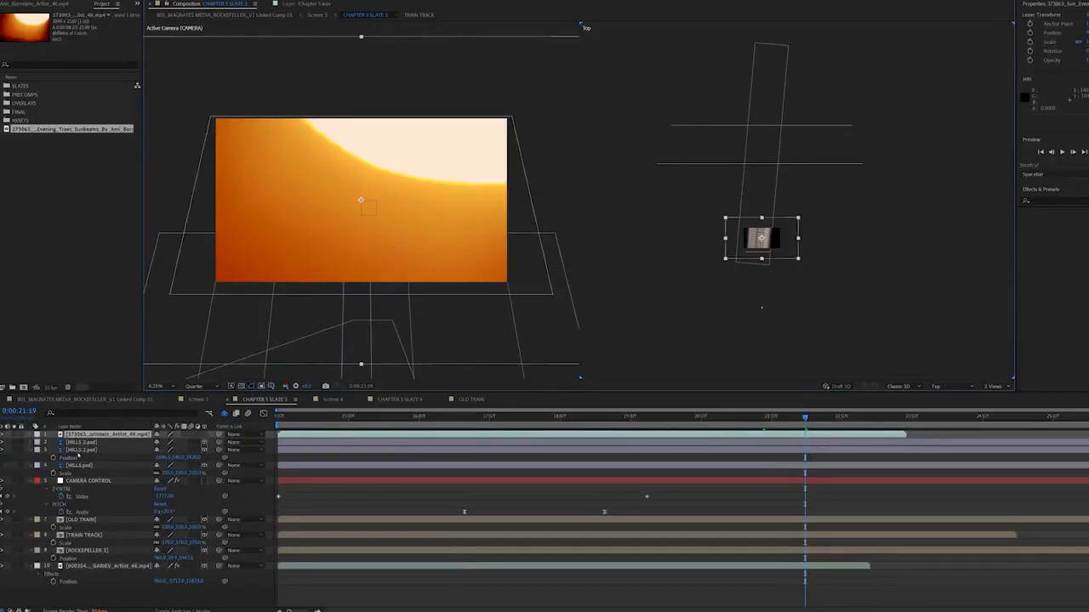
# Make the sunset footage layer 3D and place it beside the sky footage at the back of the layer stack
pyautogui.click(204, 435)
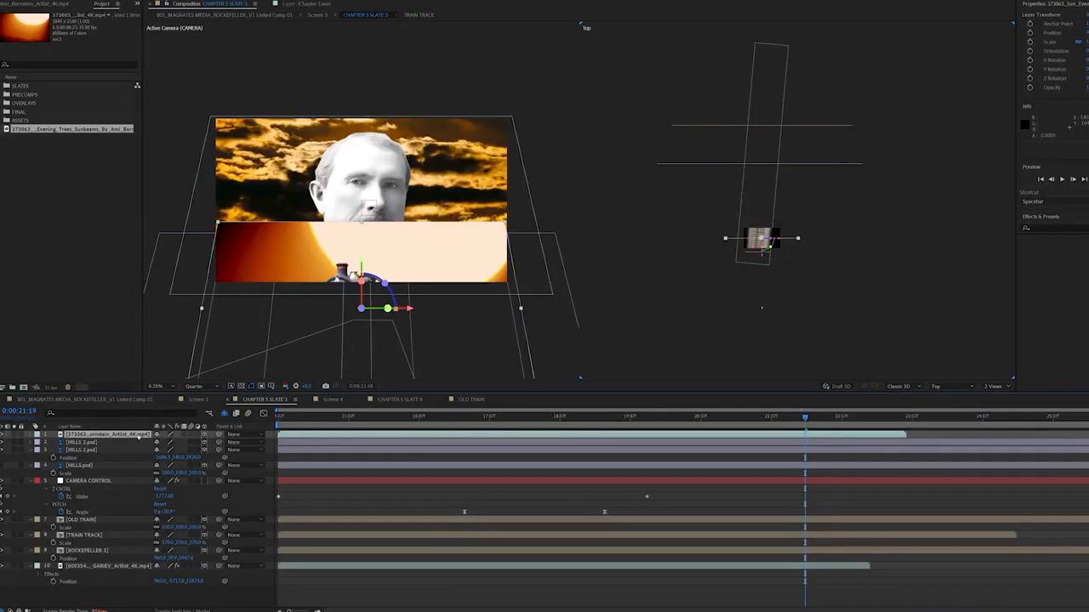
pyautogui.moveTo(127, 572); pyautogui.dragTo(150, 564)
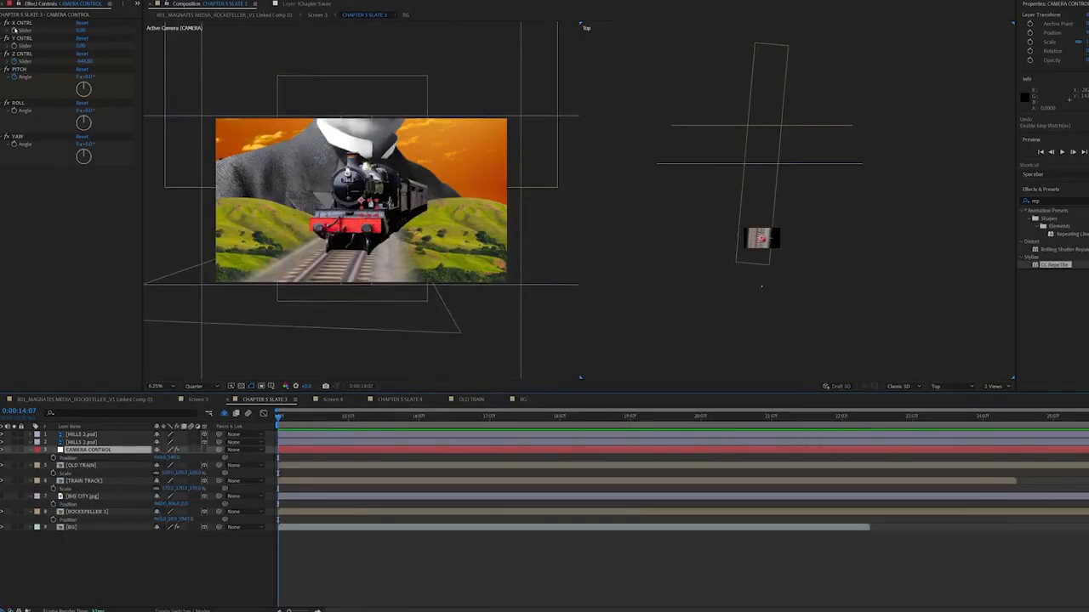
# Add the expression wiggle(5,5) to the X CNTRL slider on CAMERA CONTROL and preview the camera shake
pyautogui.keyDown('alt'); pyautogui.click(13, 30); pyautogui.keyUp('alt')
pyautogui.write('wig')
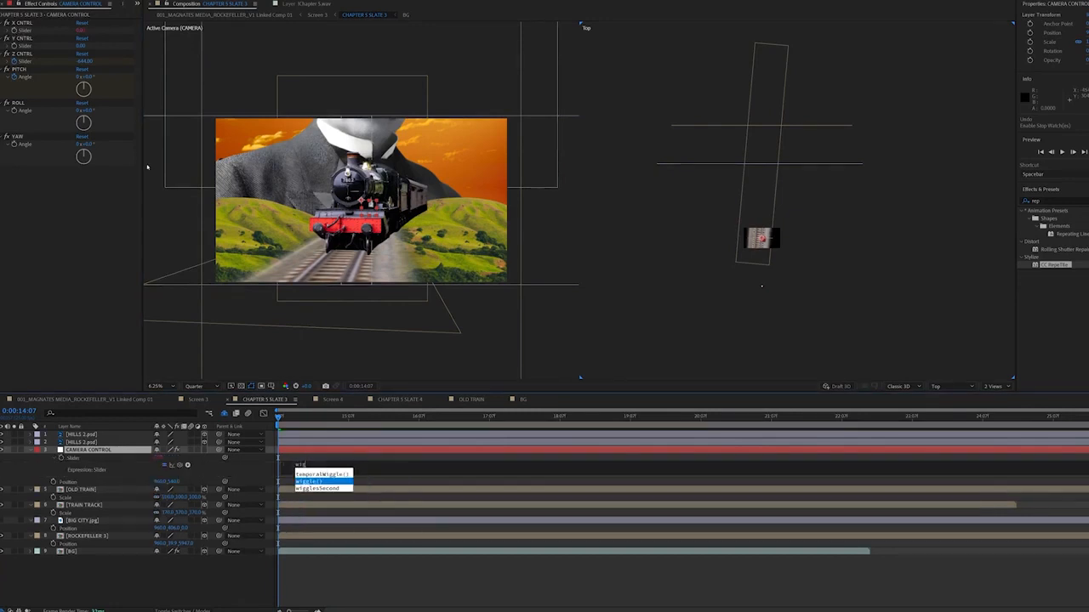
pyautogui.write('gle')
pyautogui.press('Return')
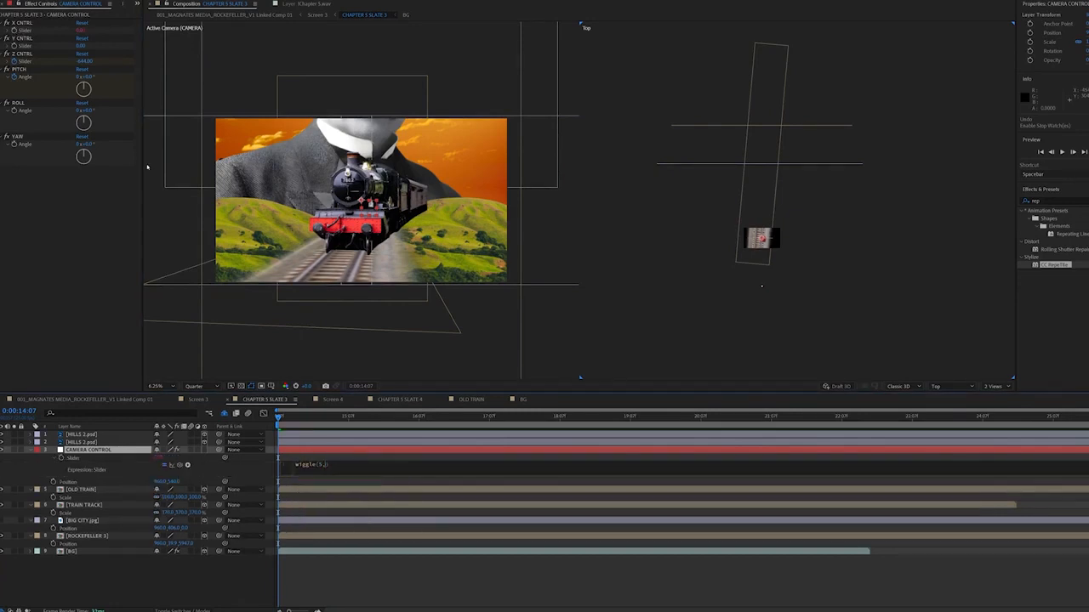
pyautogui.click(374, 596)
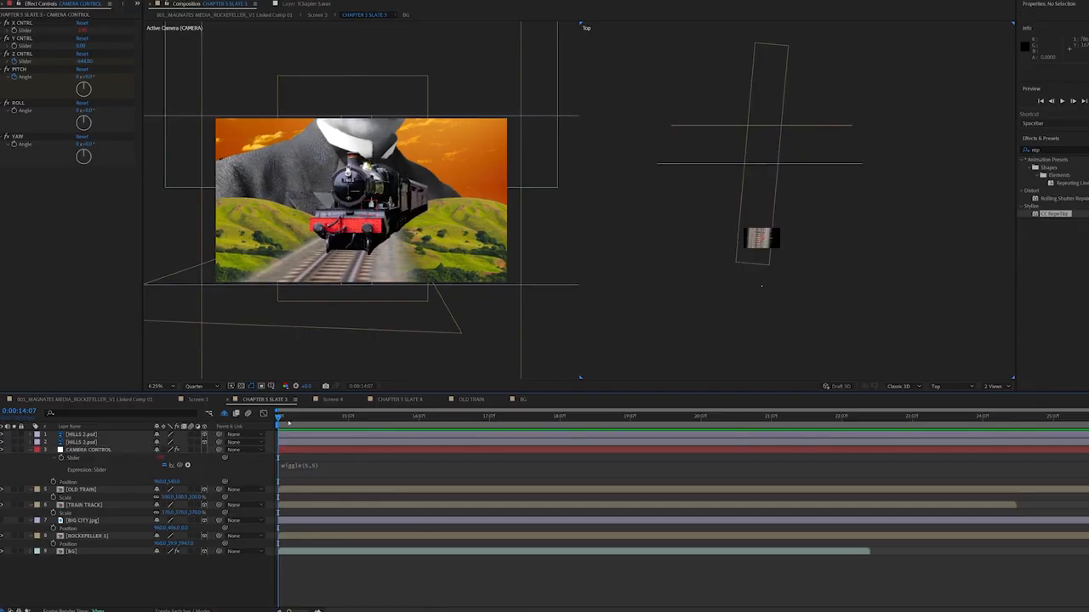
pyautogui.press('space')
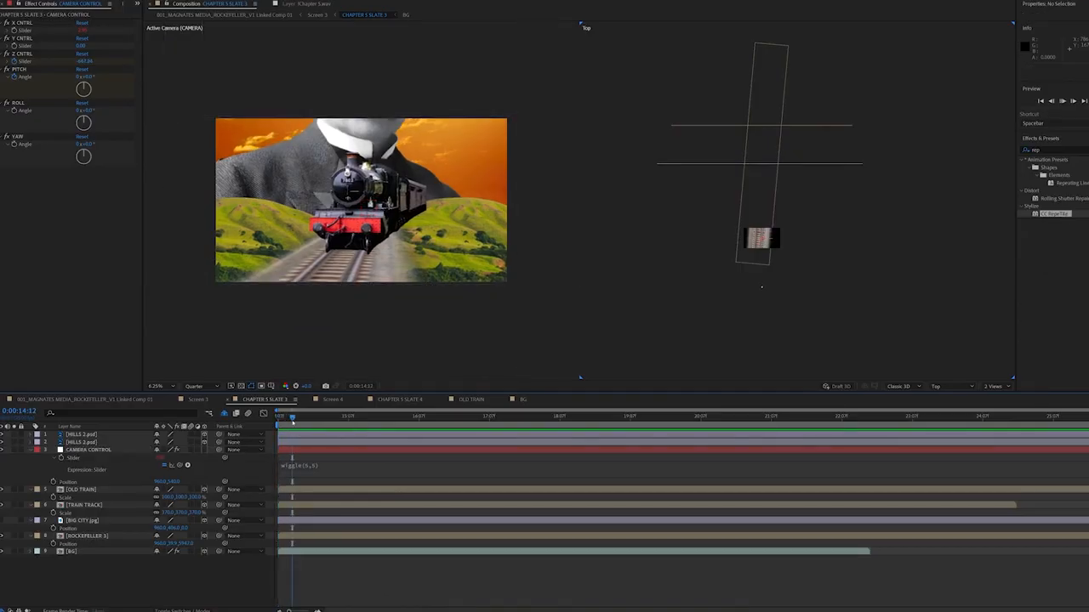
pyautogui.press('space')
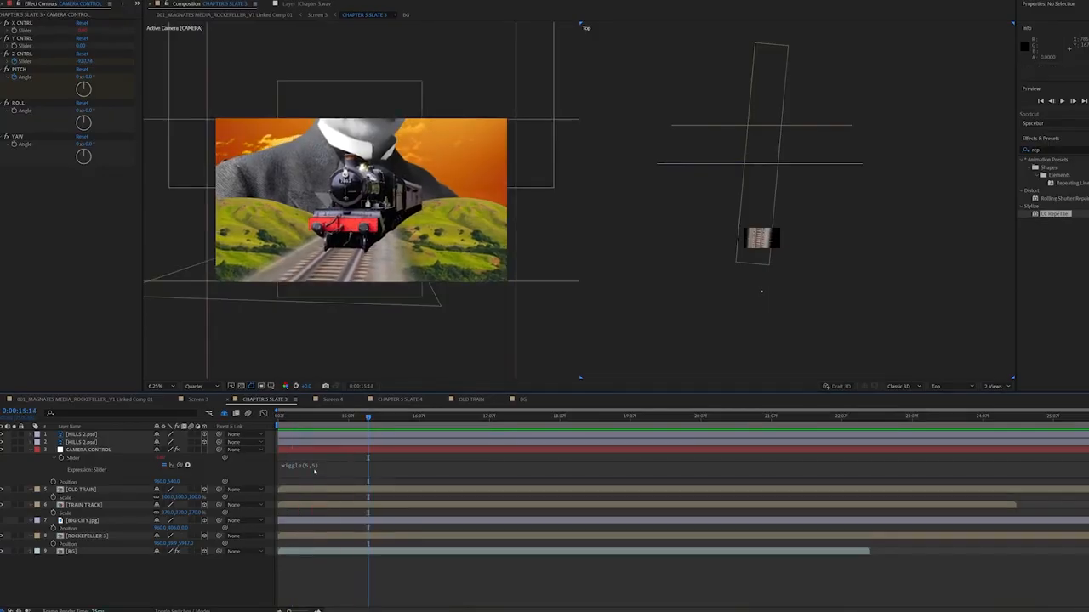
# Change the X CNTRL slider's expression to wiggle(2,5) and preview the slower camera shake
pyautogui.click(315, 468)
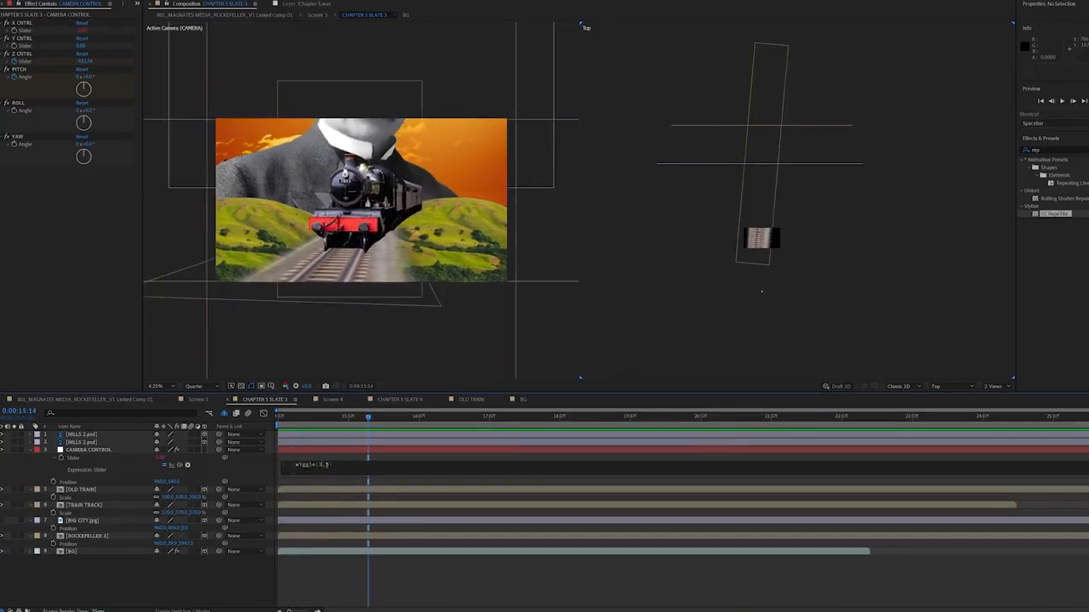
pyautogui.click(340, 560)
pyautogui.press('space')
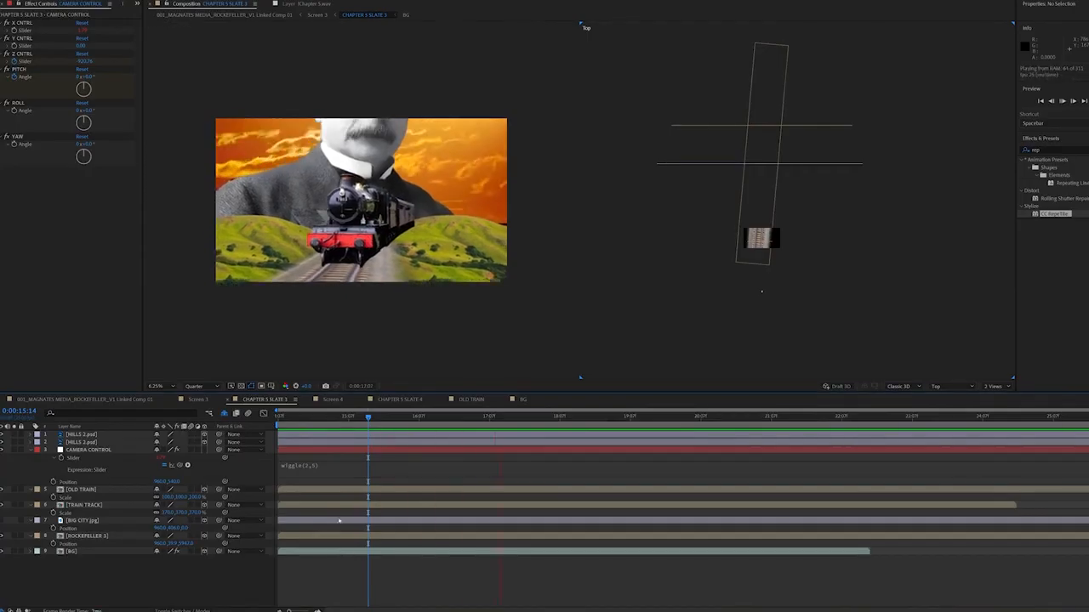
pyautogui.press('space')
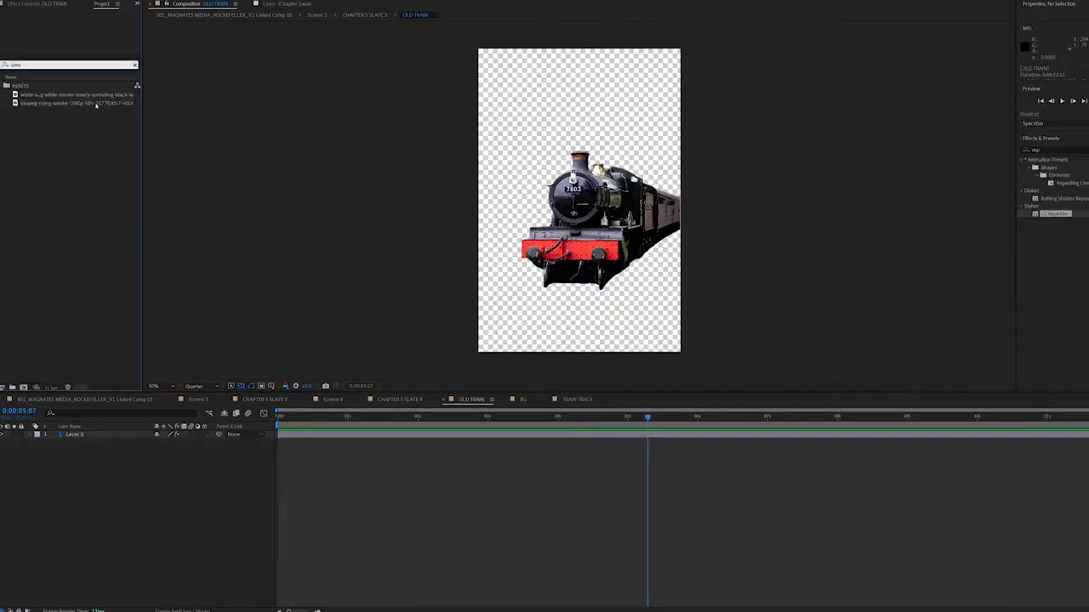
# Add the looping rising smoke clip above the locomotive in the OLD TRAIN composition and position it over the chimney
pyautogui.moveTo(98, 103); pyautogui.dragTo(108, 431)
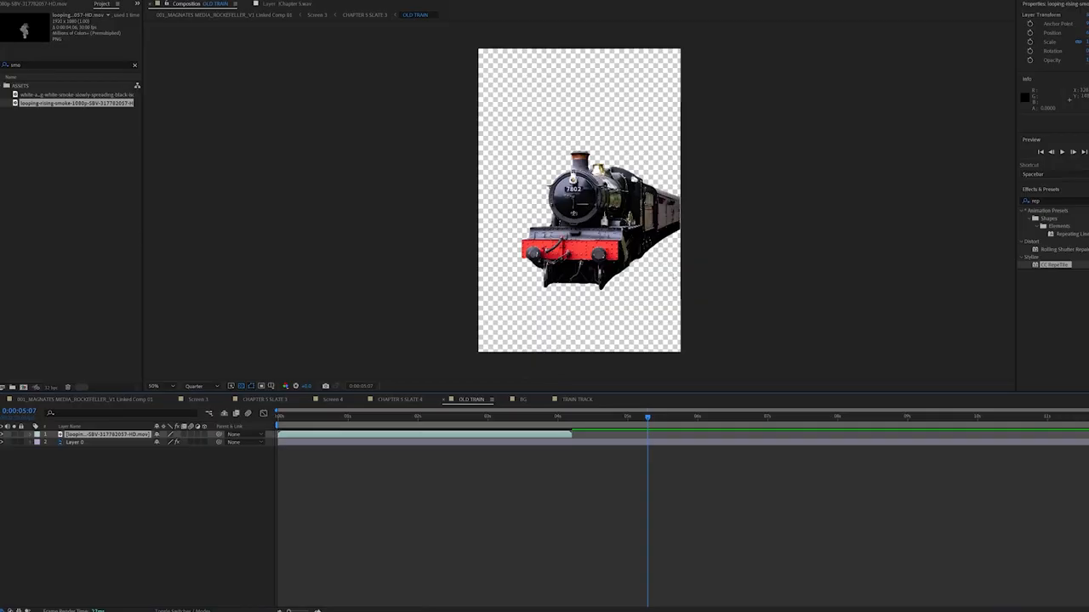
pyautogui.moveTo(391, 424); pyautogui.dragTo(345, 424)
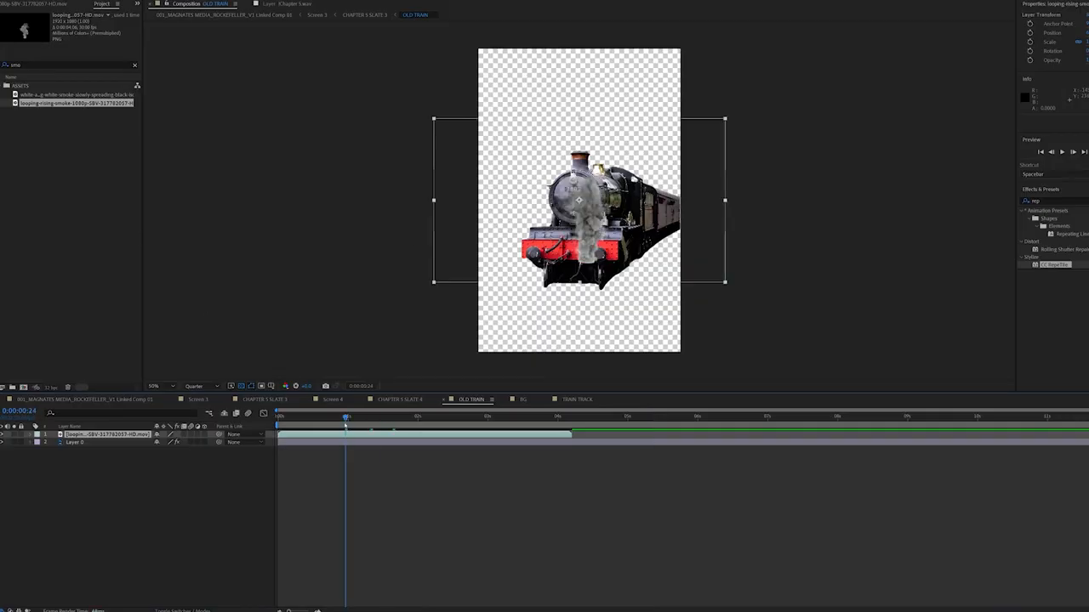
pyautogui.moveTo(579, 201); pyautogui.dragTo(588, 126)
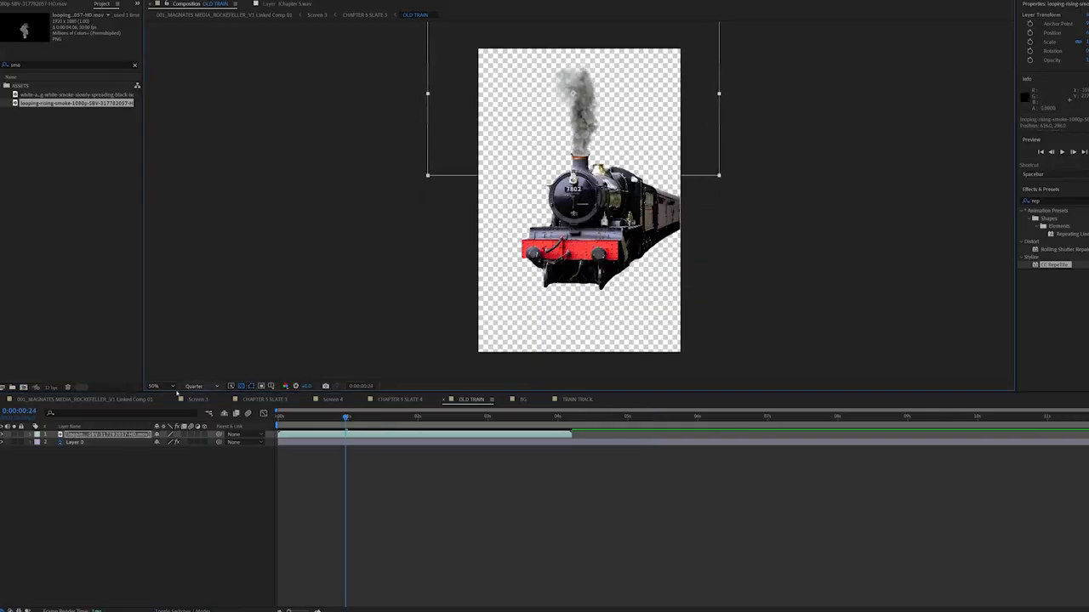
# Move the looping smoke clip beneath the locomotive layer in OLD TRAIN and duplicate it
pyautogui.hotkey('ctrl', '[')
pyautogui.press('space')
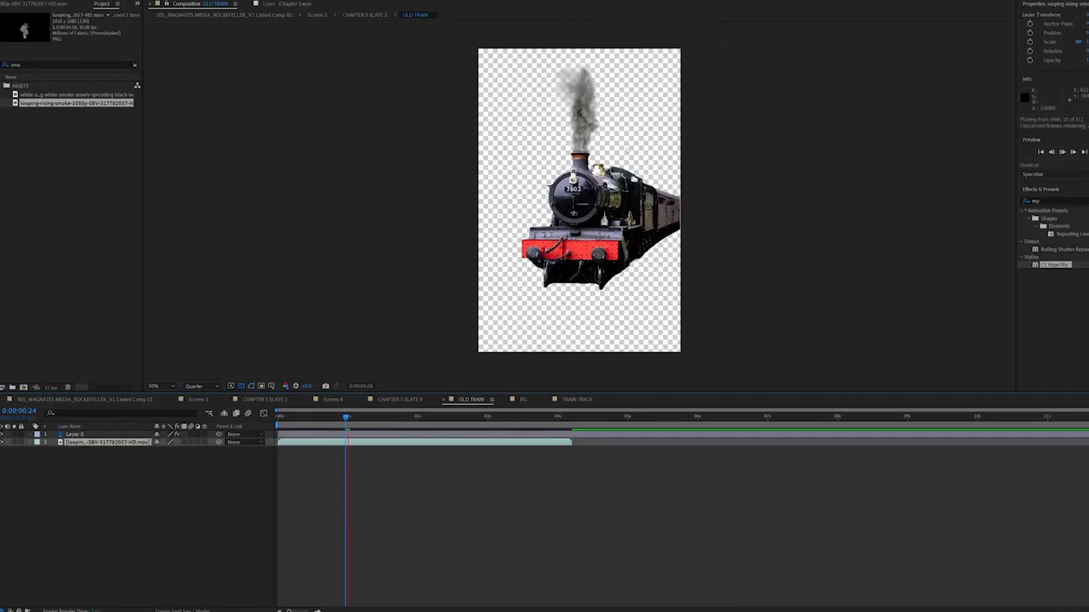
pyautogui.click(558, 425)
pyautogui.hotkey('ctrl', 'shift', 'd')
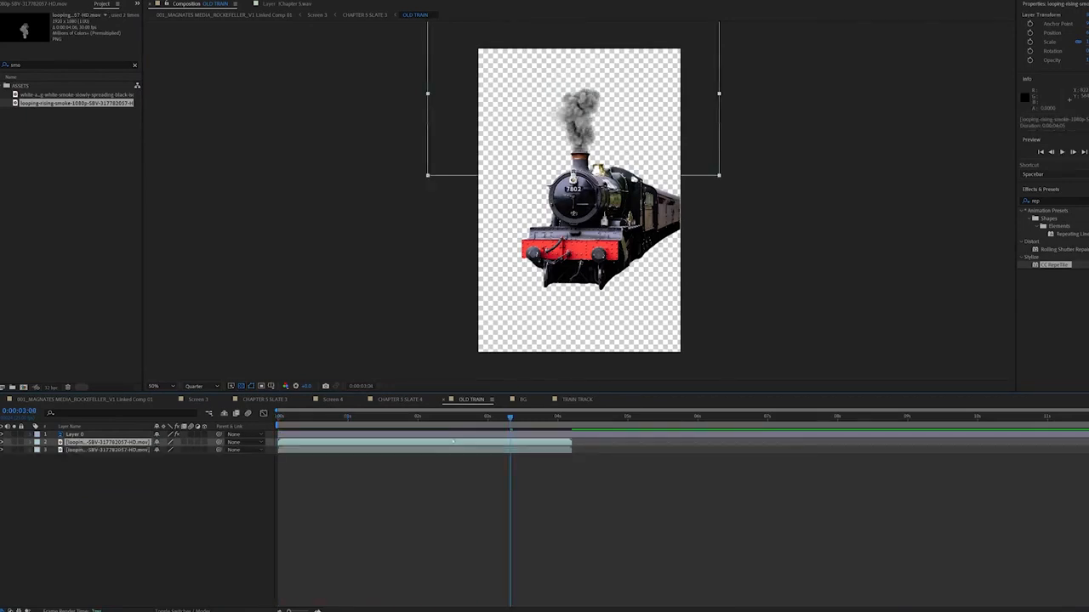
# Offset the smoke copies to run one after another, with opacity keyframes fading in the second clip where it overlaps the first
pyautogui.hotkey('alt', 'shift', 't')
pyautogui.press('j')
pyautogui.moveTo(566, 422); pyautogui.dragTo(860, 442)
pyautogui.press('space')
pyautogui.press('space')
pyautogui.hotkey('ctrl', 'd')
pyautogui.click(843, 422)
pyautogui.click(562, 465)
pyautogui.moveTo(595, 450); pyautogui.dragTo(568, 457)
pyautogui.click(553, 422)
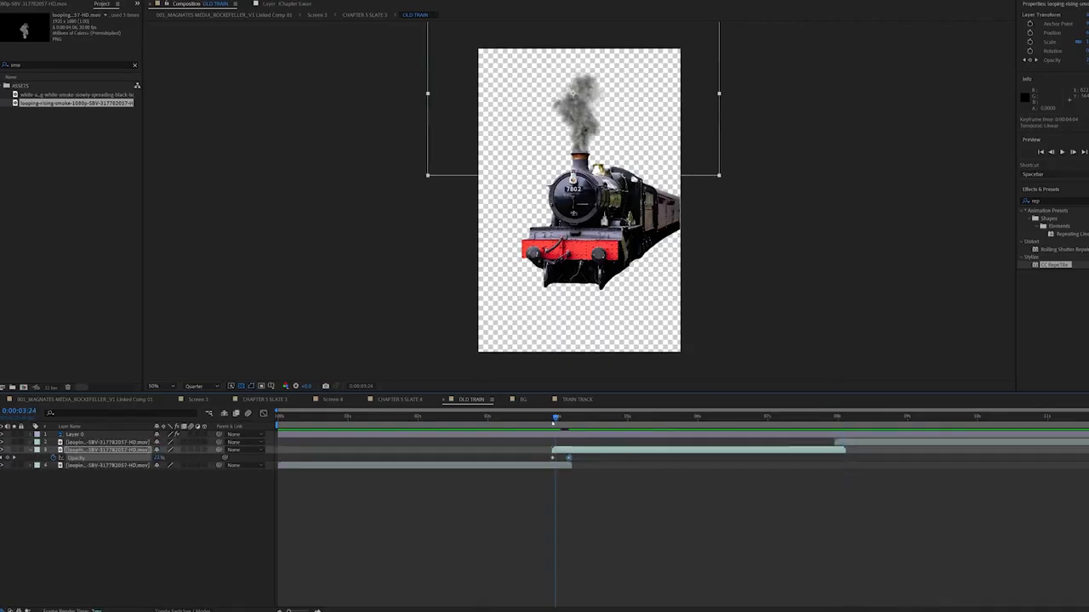
# Keyframe the first smoke clip's opacity to fade out at its end and refine the crossfade timing into the second clip
pyautogui.click(544, 465)
pyautogui.hotkey('alt', 'shift', 't')
pyautogui.click(568, 423)
pyautogui.moveTo(158, 473); pyautogui.dragTo(41, 473)
pyautogui.press('space')
pyautogui.click(613, 423)
pyautogui.moveTo(552, 457)
pyautogui.mouseDown()
pyautogui.moveTo(537, 458)
pyautogui.moveTo(539, 473)
pyautogui.mouseUp()
pyautogui.moveTo(595, 449); pyautogui.dragTo(569, 458)
pyautogui.click(533, 422)
pyautogui.press('space')
# Keyframe the second smoke clip's opacity to fade out over its overlap with the third clip
pyautogui.click(780, 423)
pyautogui.hotkey('alt', 'shift', 't')
pyautogui.click(823, 423)
pyautogui.moveTo(158, 458); pyautogui.dragTo(93, 451)
pyautogui.press('Delete')
# Duplicate the third smoke clip and offset the copy to follow it, extending the smoke past 11 seconds
pyautogui.click(773, 444)
pyautogui.hotkey('ctrl', 'd')
pyautogui.moveTo(562, 442); pyautogui.dragTo(1056, 442)
pyautogui.click(804, 421)
pyautogui.press('space')
pyautogui.press('space')
pyautogui.hotkey('ctrl', 'd')
pyautogui.click(1023, 421)
pyautogui.press('space')
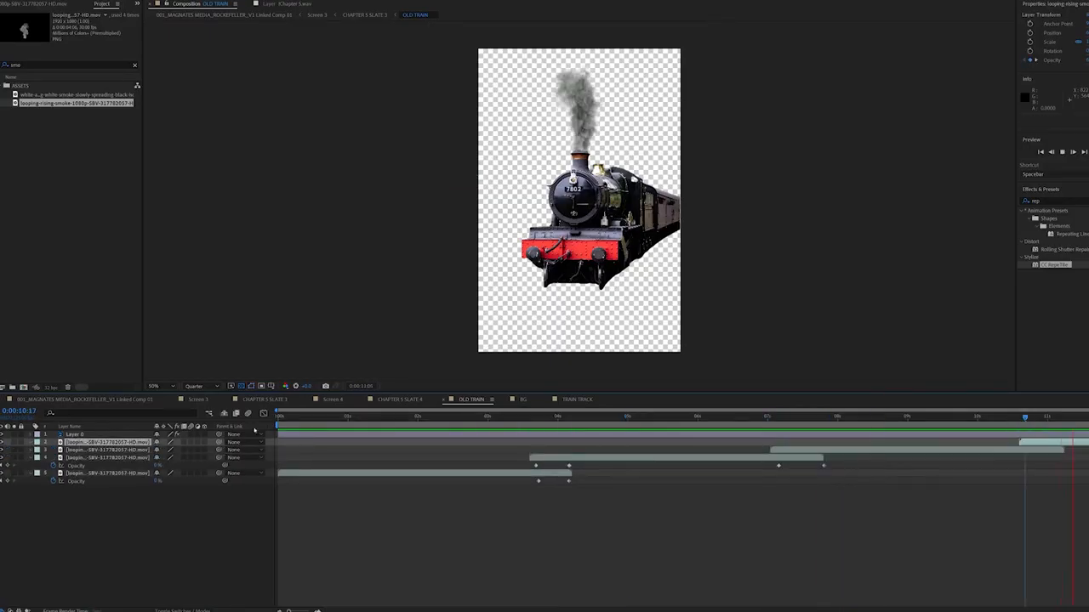
# Return to the CHAPTER 5 SLATE 3 composition and preview the train scene with its smoke
pyautogui.click(264, 400)
pyautogui.press('space')
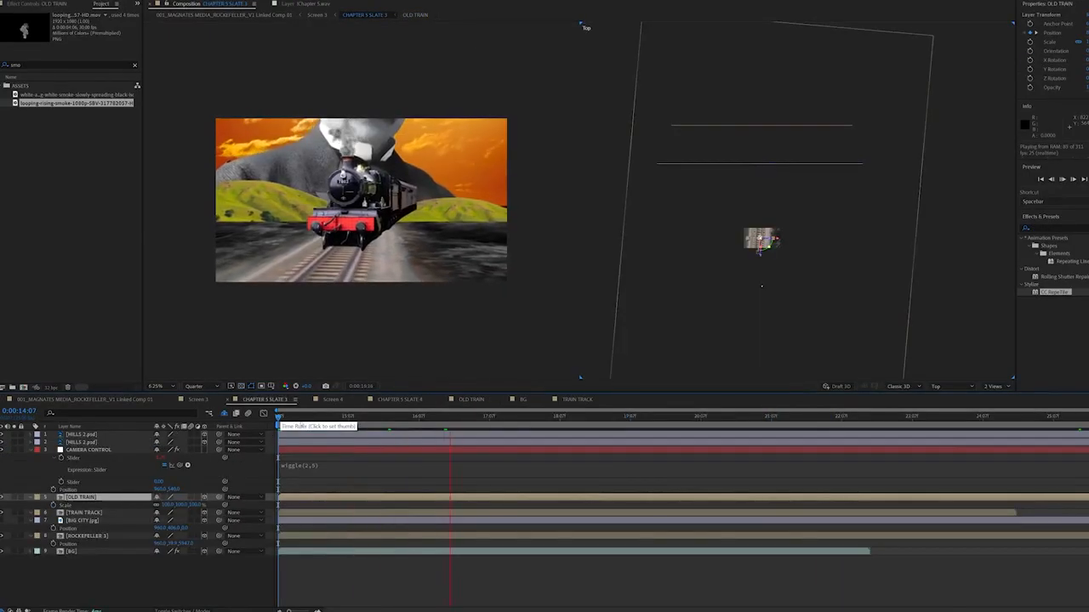
pyautogui.press('space')
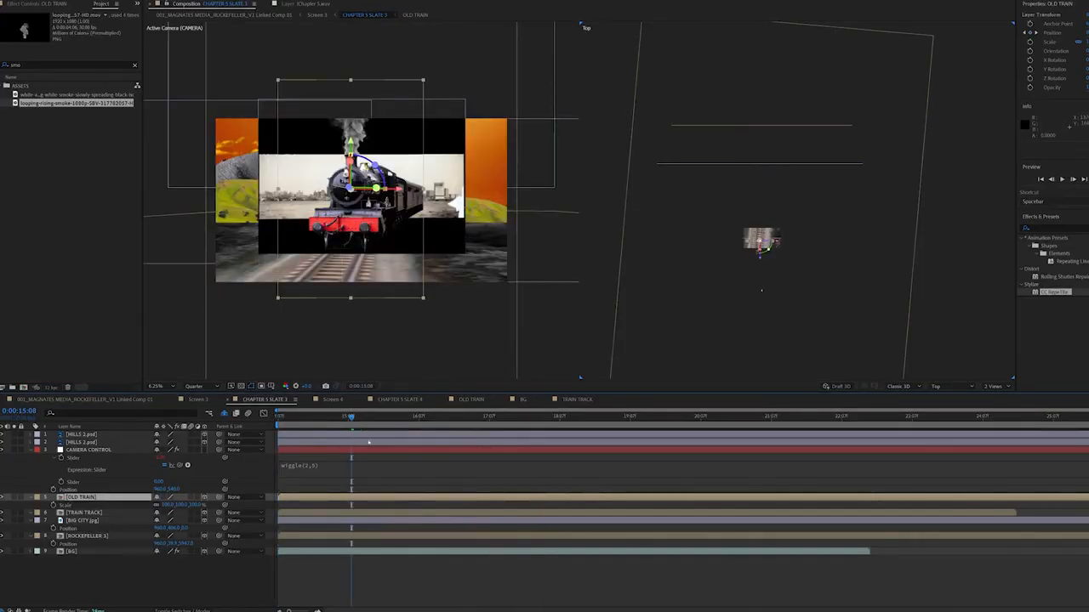
pyautogui.moveTo(173, 505); pyautogui.dragTo(181, 505)
pyautogui.press('s')
pyautogui.hotkey('ctrl', 'z')
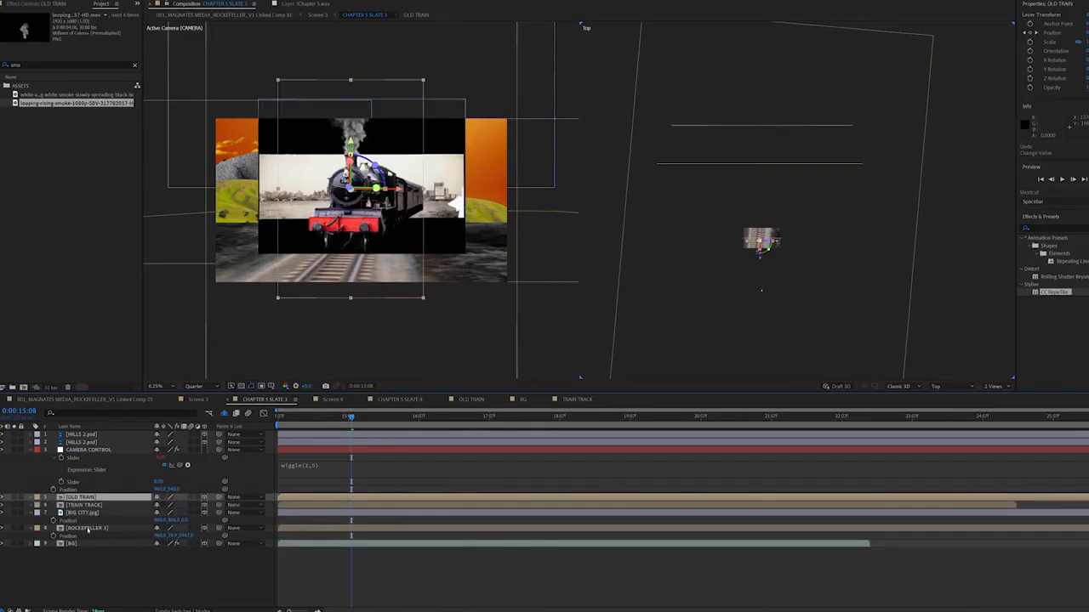
pyautogui.hotkey('ctrl', 'z')
# Scale up the BIG CITY.jpg layer until the skyline fills the frame's full width
pyautogui.click(82, 513)
pyautogui.moveTo(163, 518); pyautogui.dragTo(173, 519)
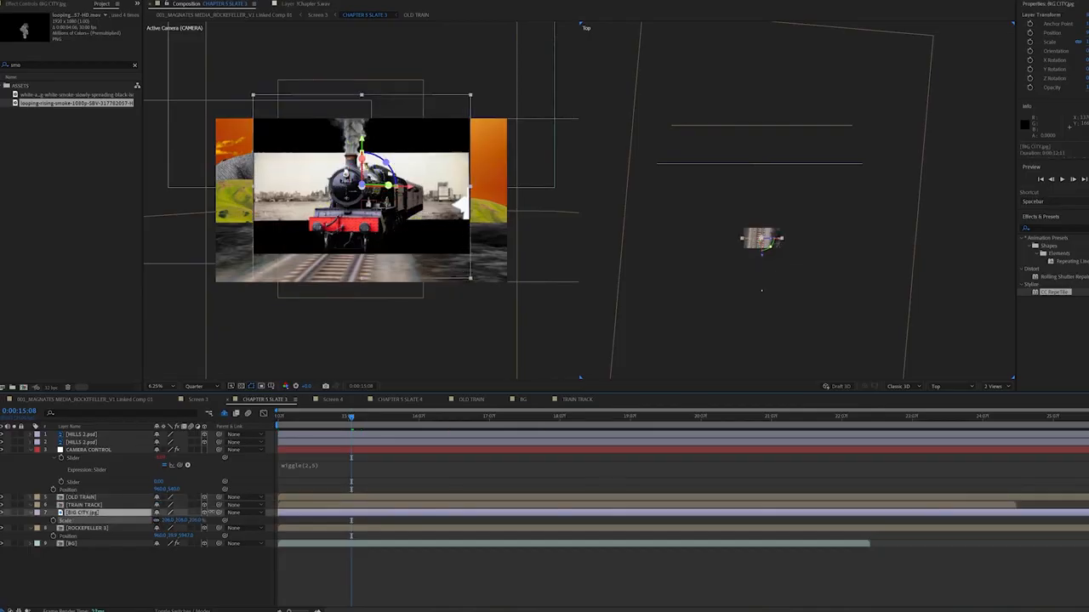
pyautogui.moveTo(251, 501); pyautogui.dragTo(204, 500)
# Pre-compose BIG CITY.jpg as BIG CITY.jpg Comp 1, leaving all attributes in CHAPTER 5 SLATE 3, and open the new composition
pyautogui.rightClick(82, 513)
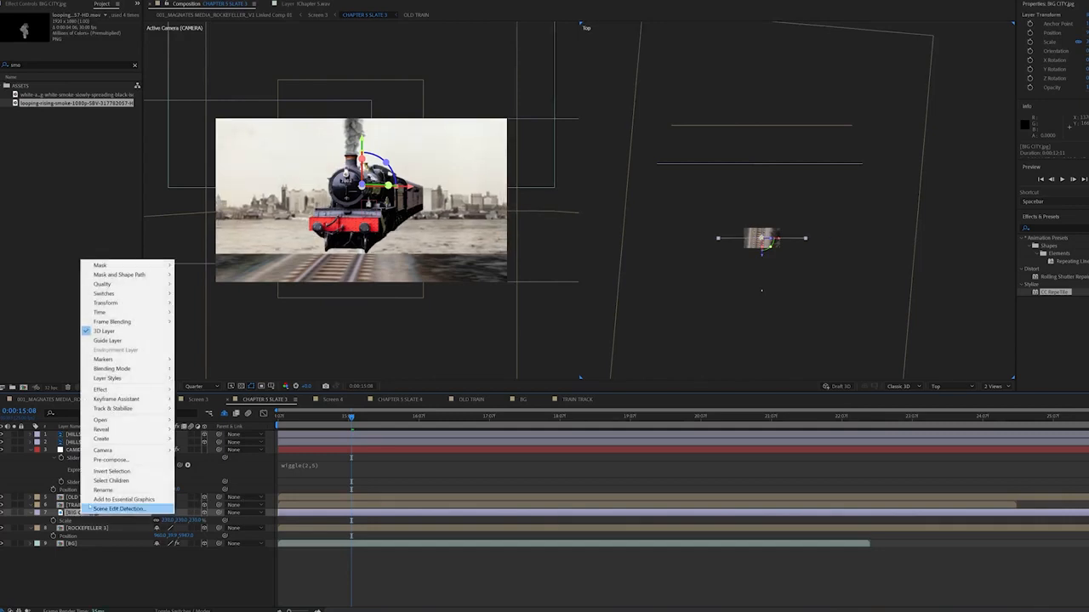
pyautogui.click(111, 460)
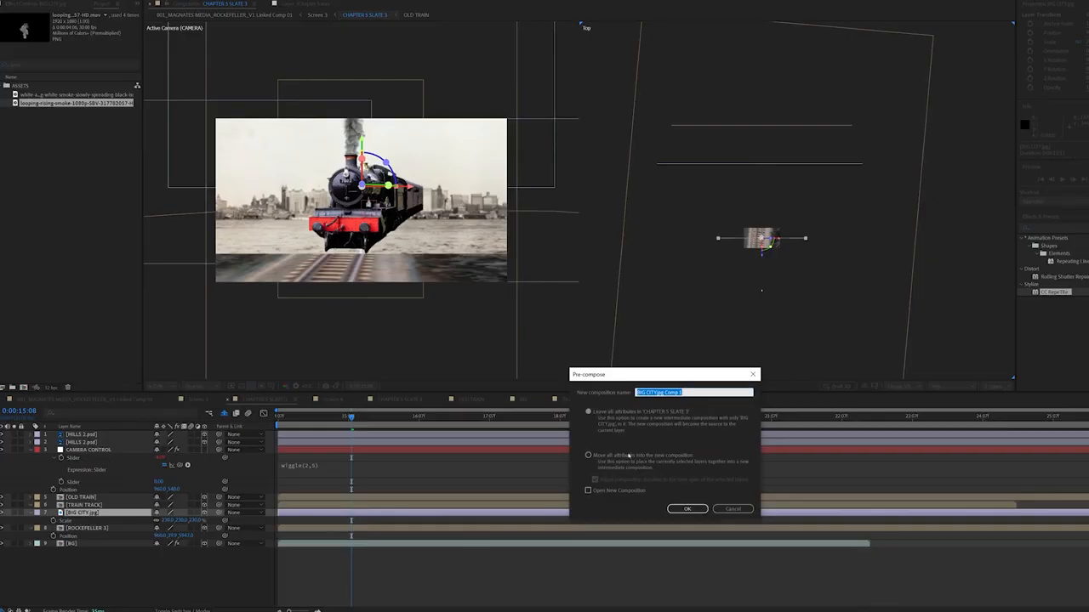
pyautogui.click(687, 509)
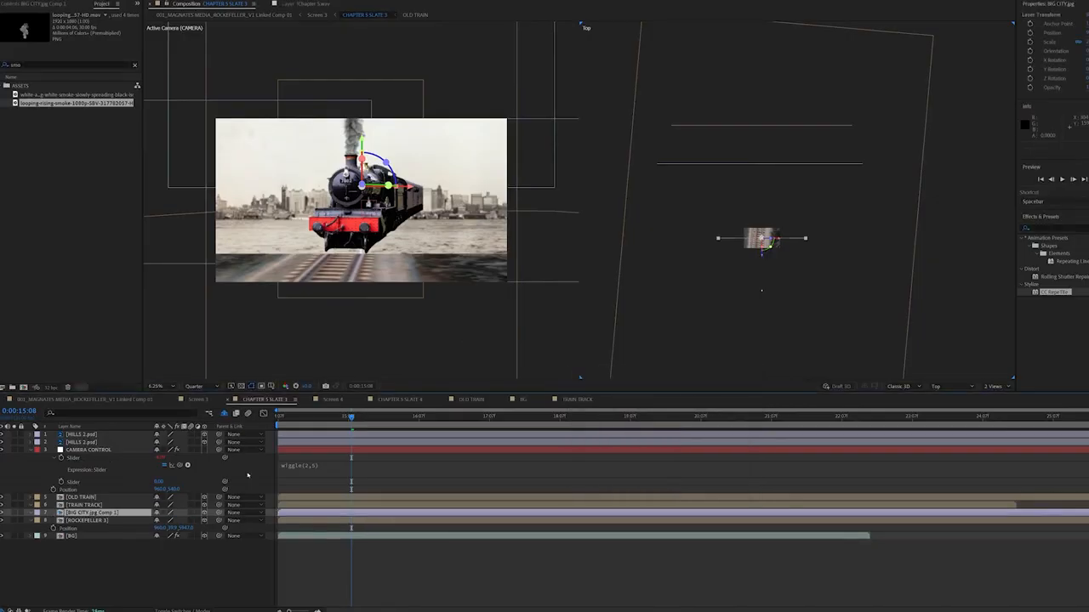
pyautogui.doubleClick(98, 513)
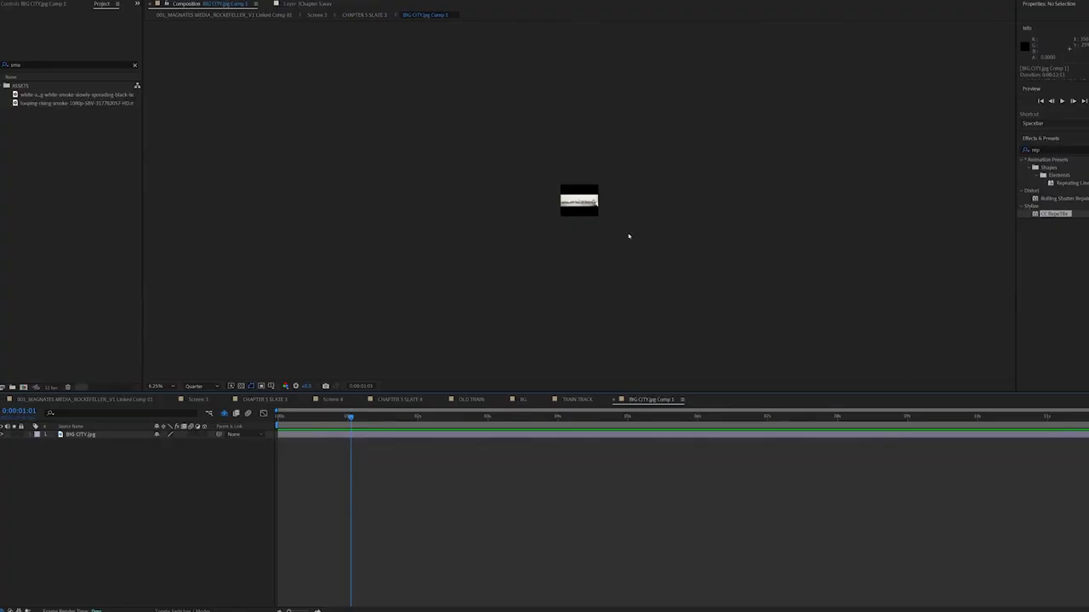
pyautogui.press('/')
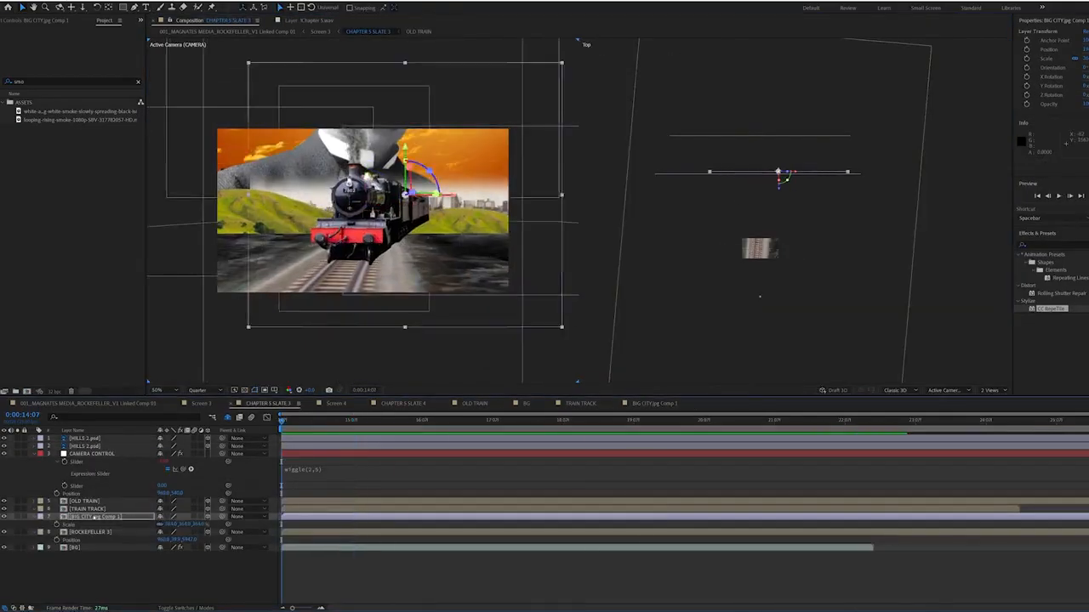
# Mask BIG CITY.jpg inside its precomp with the Pen tool, tracing the skyline's rooftops to cut away the sky
pyautogui.doubleClick(94, 517)
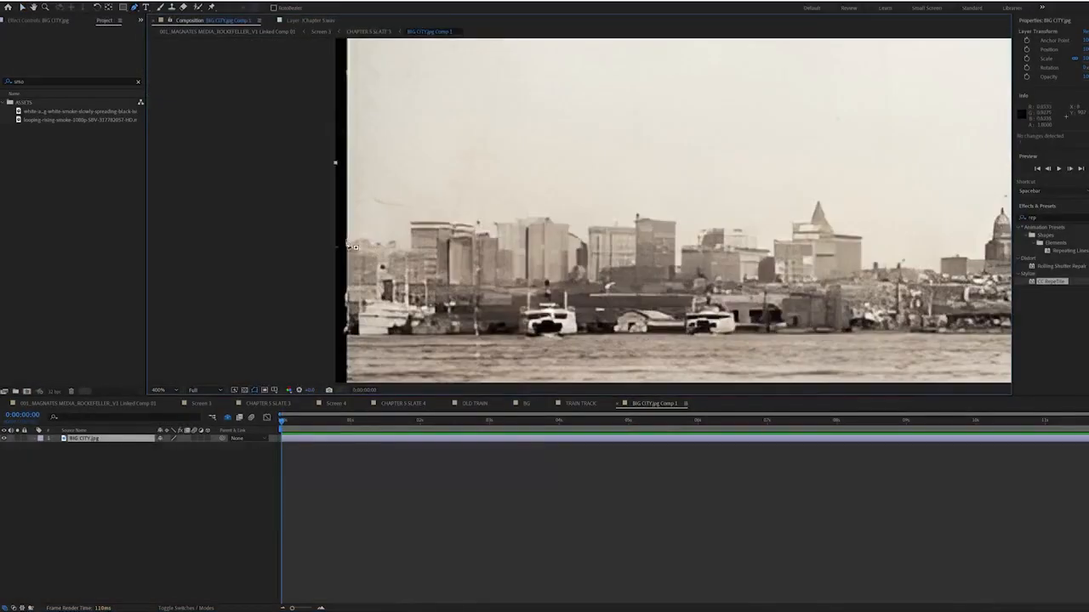
pyautogui.click(678, 262)
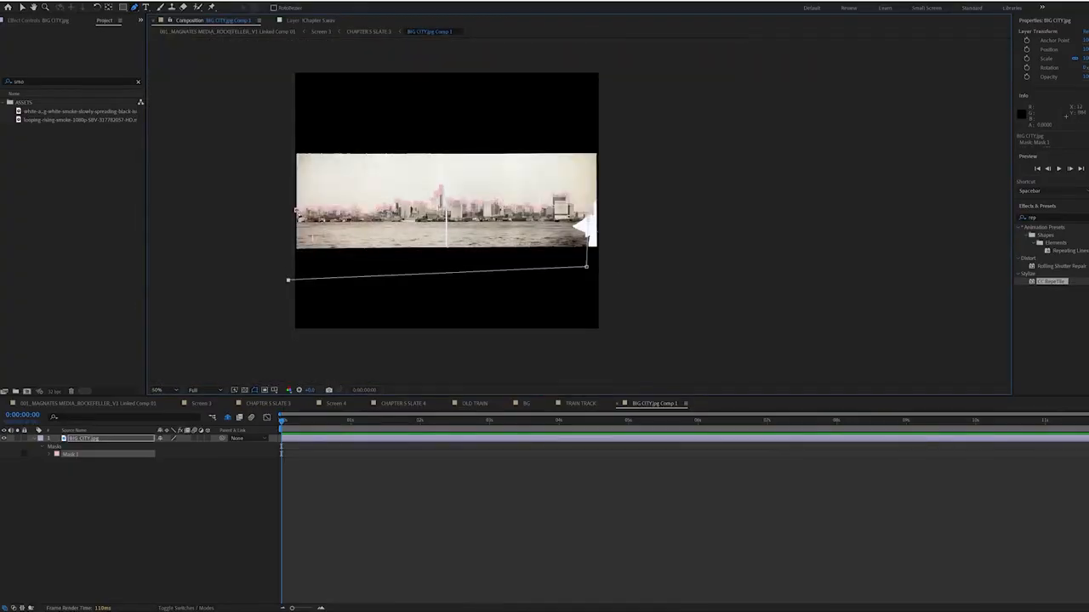
pyautogui.click(296, 213)
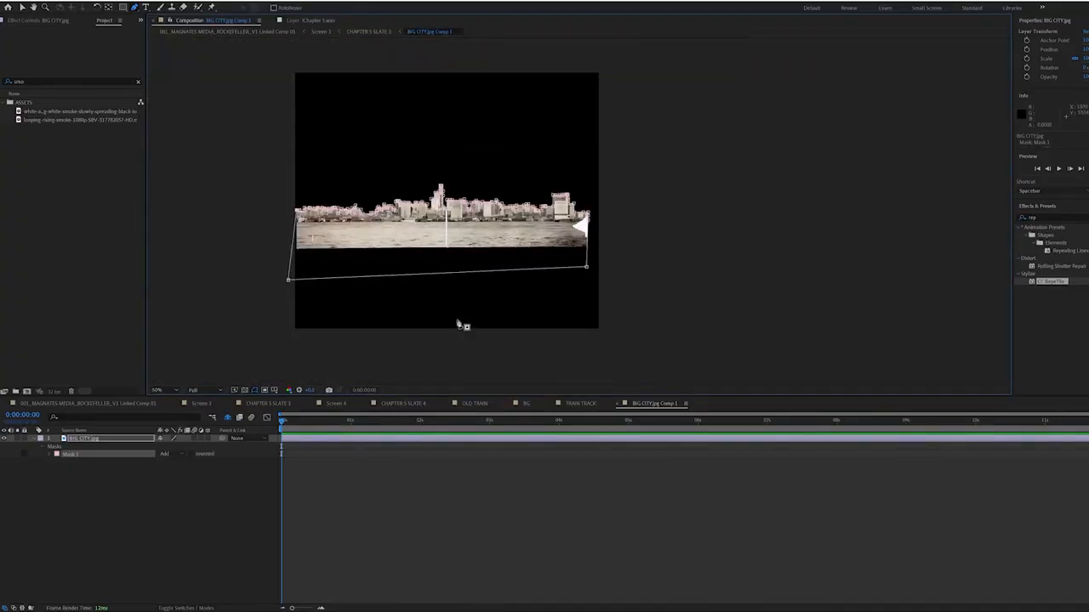
pyautogui.press('v')
pyautogui.click(539, 498)
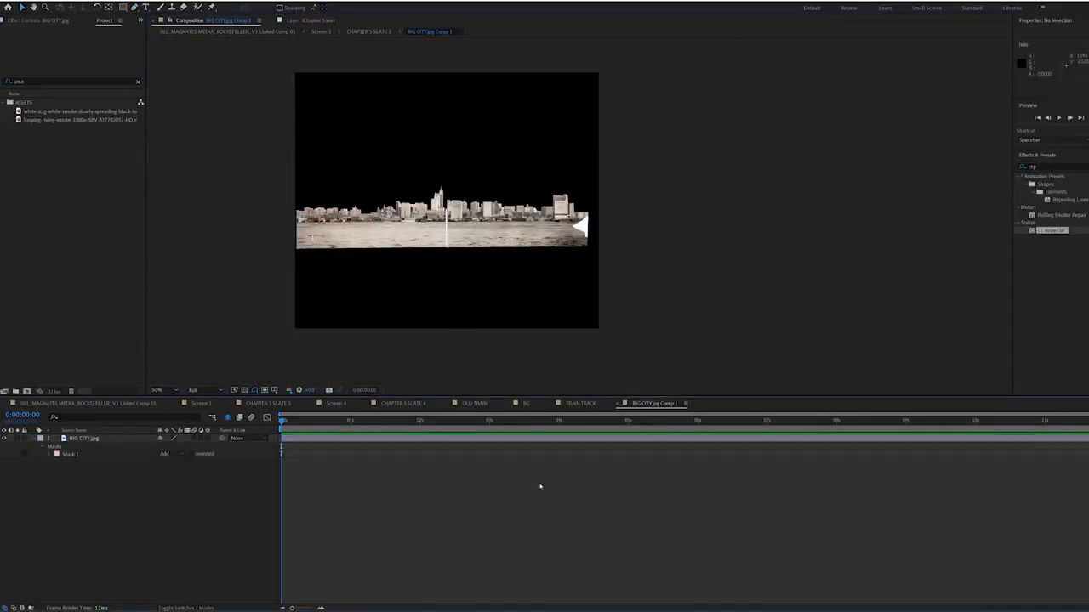
pyautogui.press('/')
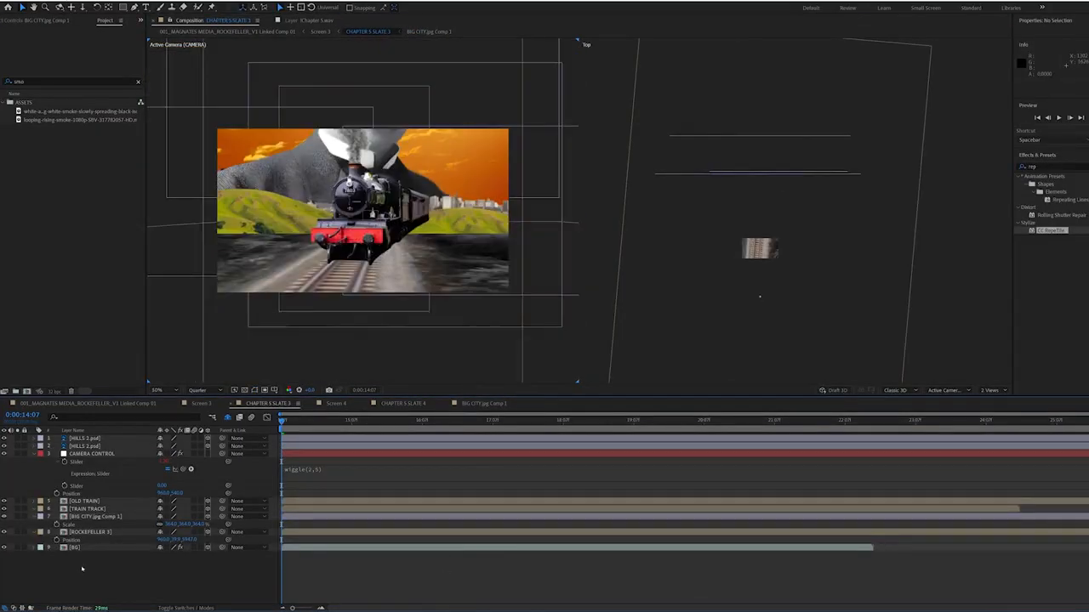
# Shift the BIG CITY.jpg Comp 1 layer slightly up and left behind the hills and preview the scene
pyautogui.click(84, 501)
pyautogui.click(94, 516)
pyautogui.moveTo(404, 149)
pyautogui.mouseDown()
pyautogui.moveTo(405, 128)
pyautogui.moveTo(404, 141)
pyautogui.mouseUp()
pyautogui.moveTo(452, 186)
pyautogui.mouseDown()
pyautogui.moveTo(390, 185)
pyautogui.moveTo(434, 184)
pyautogui.mouseUp()
pyautogui.click(418, 525)
pyautogui.press('space')
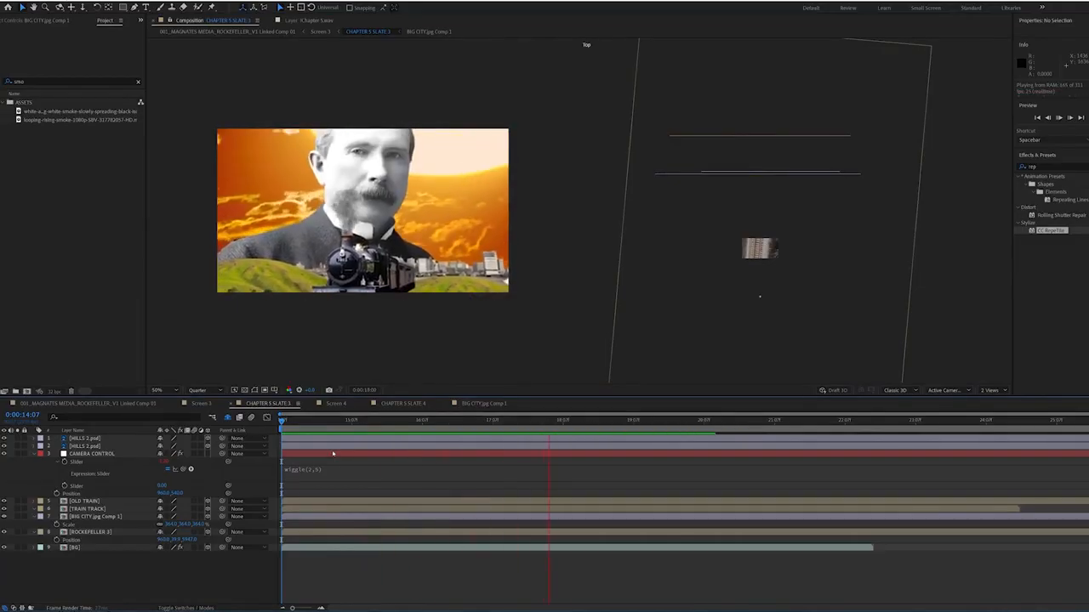
pyautogui.press('space')
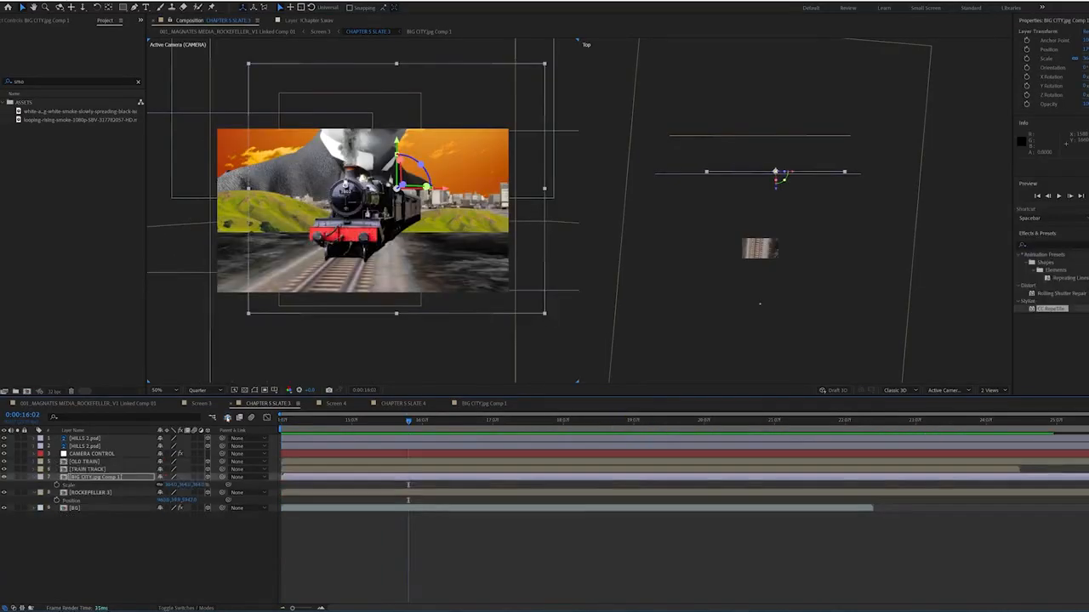
# Reveal the shy layers, hide CAMERA CONTROL instead of CAMERA, and move the CAMERA layer to the top of the stack
pyautogui.click(227, 418)
pyautogui.click(81, 454)
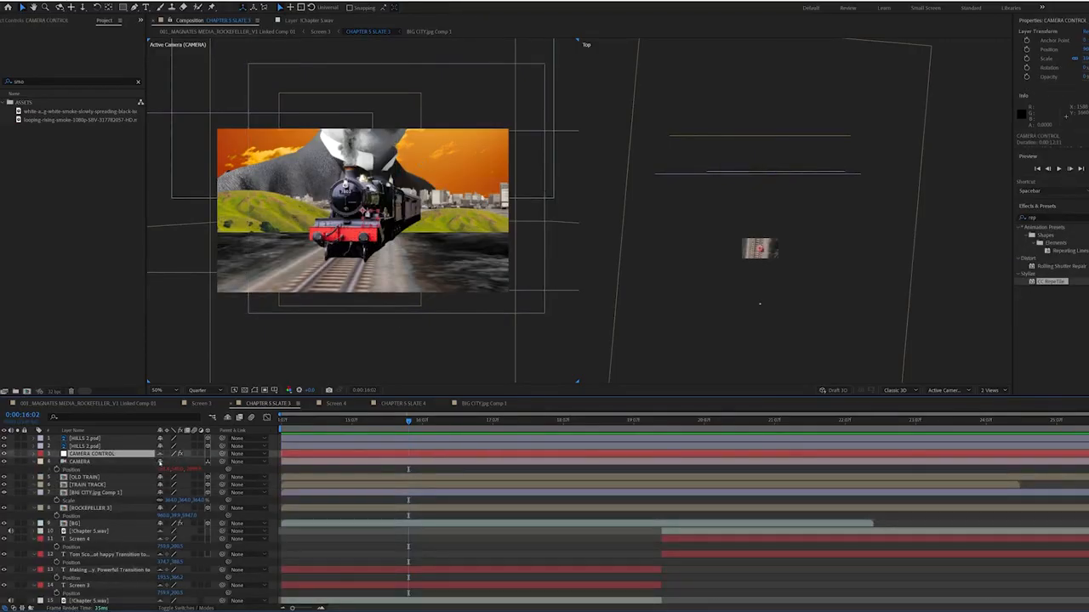
pyautogui.click(227, 419)
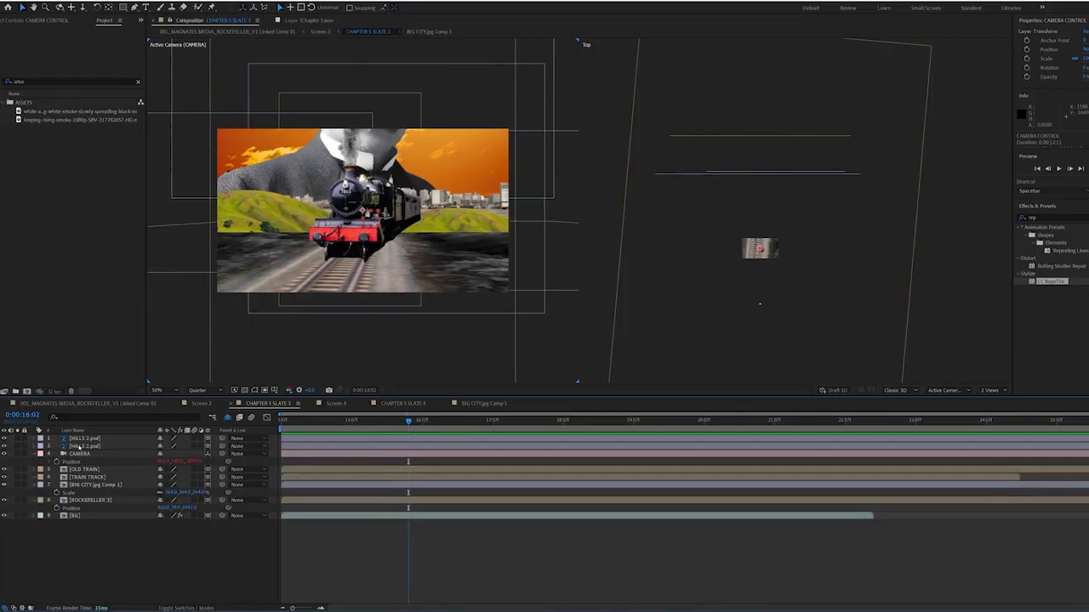
pyautogui.click(80, 446)
pyautogui.moveTo(88, 454); pyautogui.dragTo(93, 435)
# Turn on Depth of Field in the CAMERA layer's Camera Options and raise the Aperture to about 764 pixels
pyautogui.click(35, 438)
pyautogui.click(35, 439)
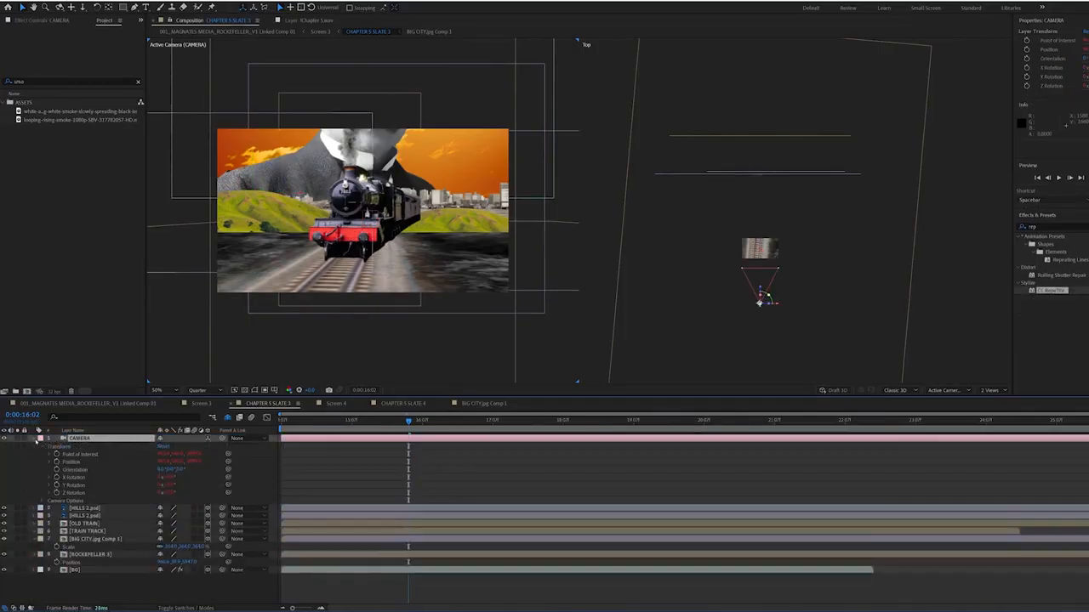
pyautogui.click(45, 501)
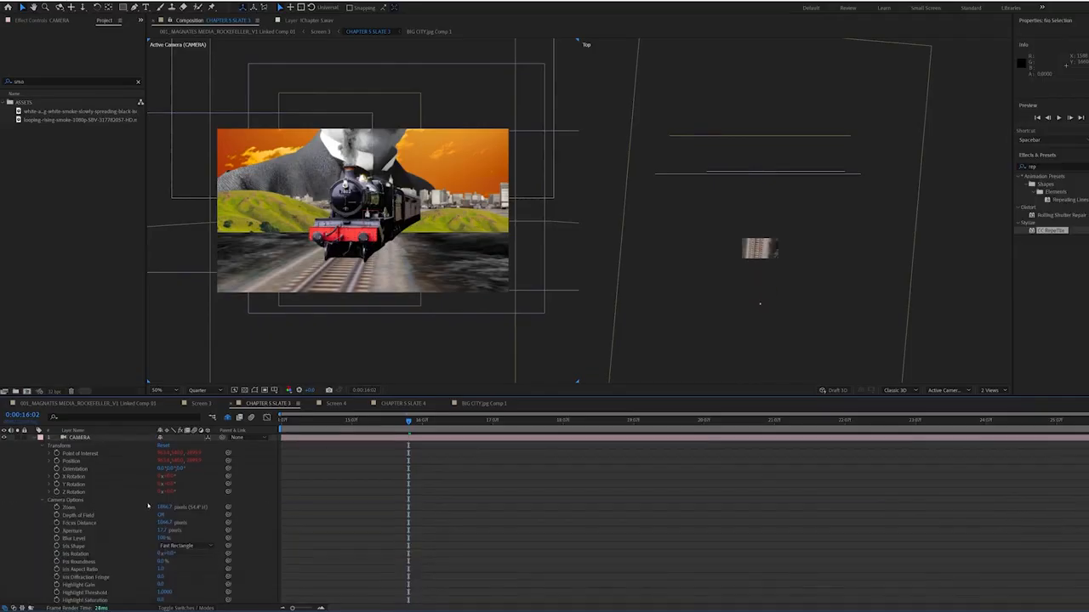
pyautogui.click(159, 515)
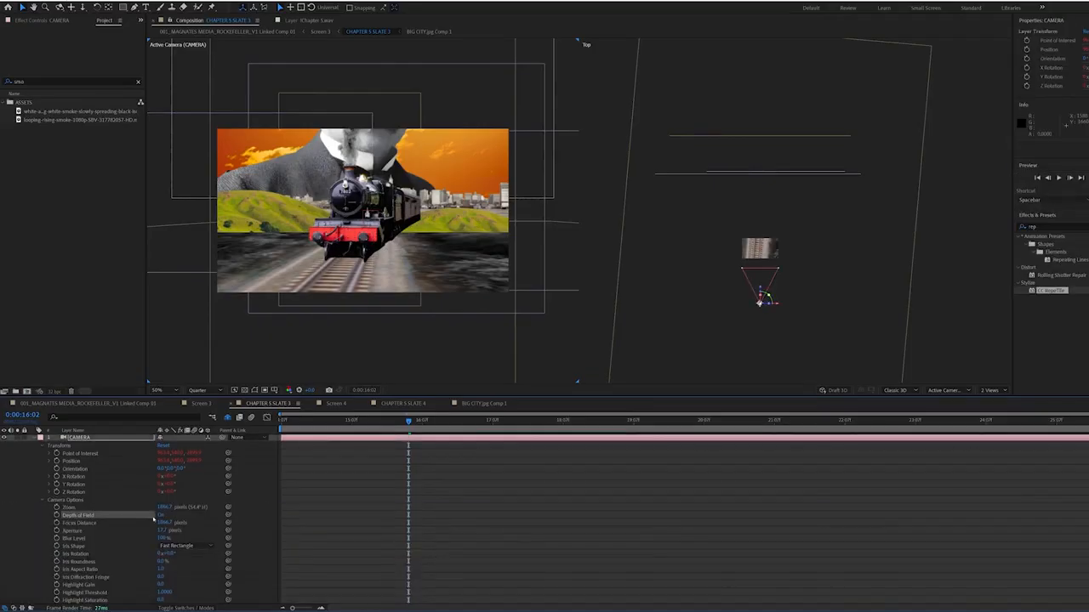
pyautogui.moveTo(165, 531); pyautogui.dragTo(476, 516)
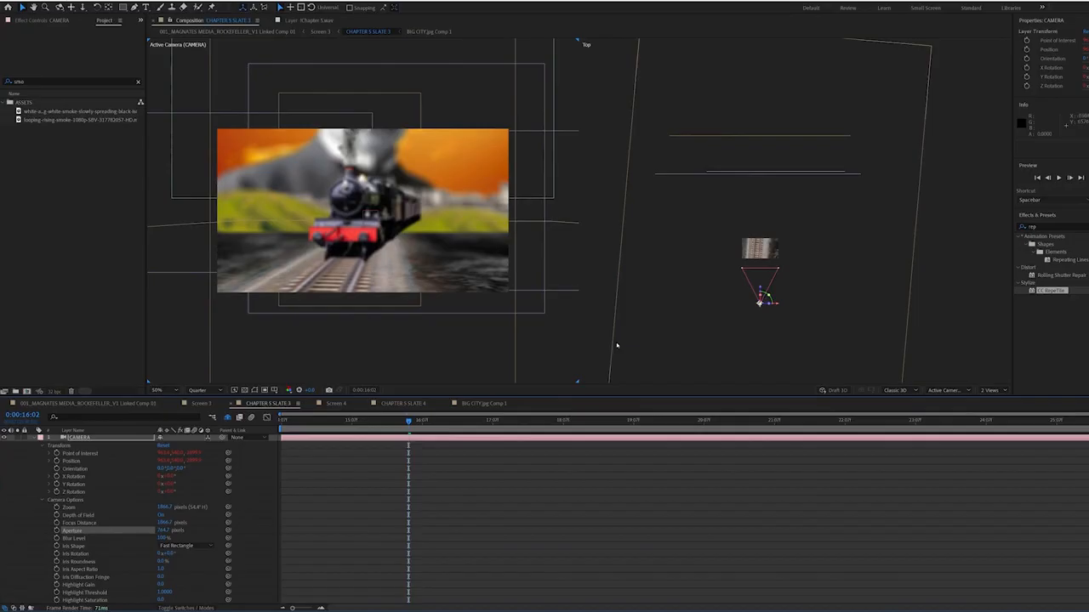
# Keyframe the camera's Focus Distance at 0:00:16:02 and increase it until the locomotive is sharp
pyautogui.click(367, 213)
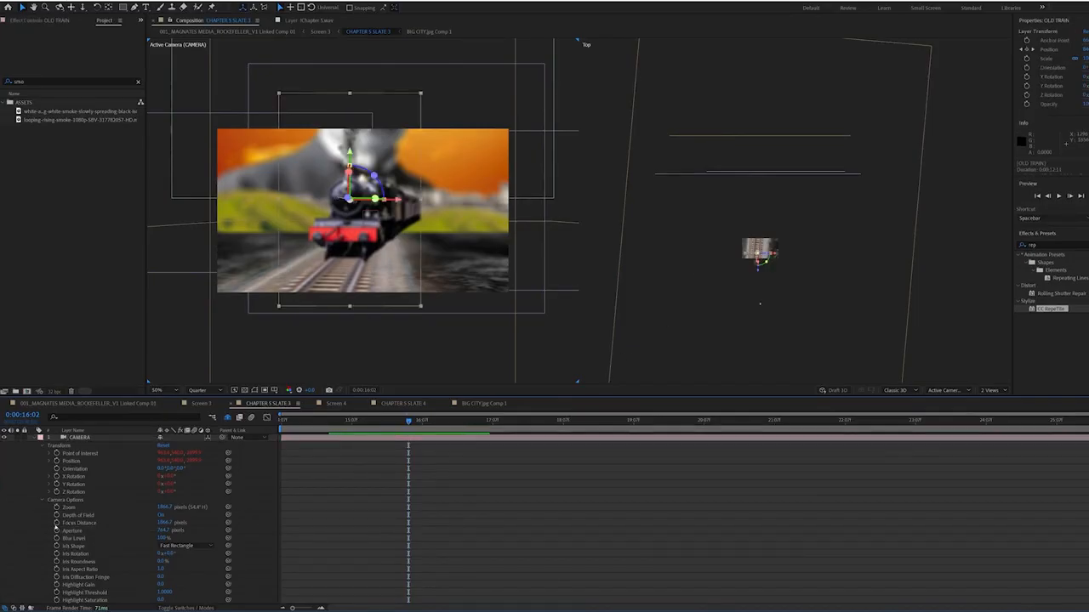
pyautogui.click(56, 522)
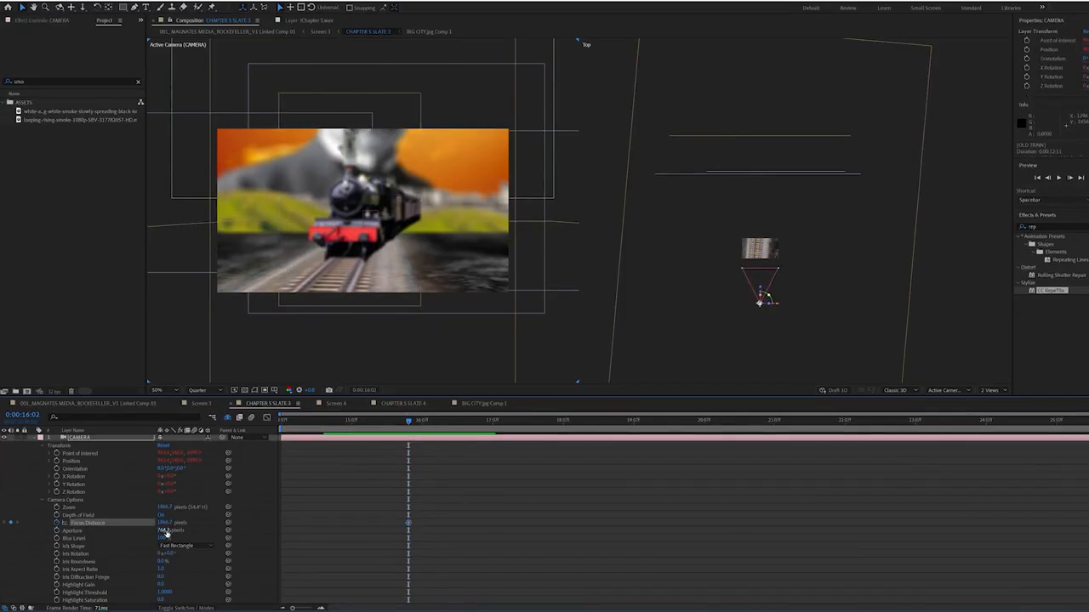
pyautogui.moveTo(269, 525); pyautogui.dragTo(636, 489)
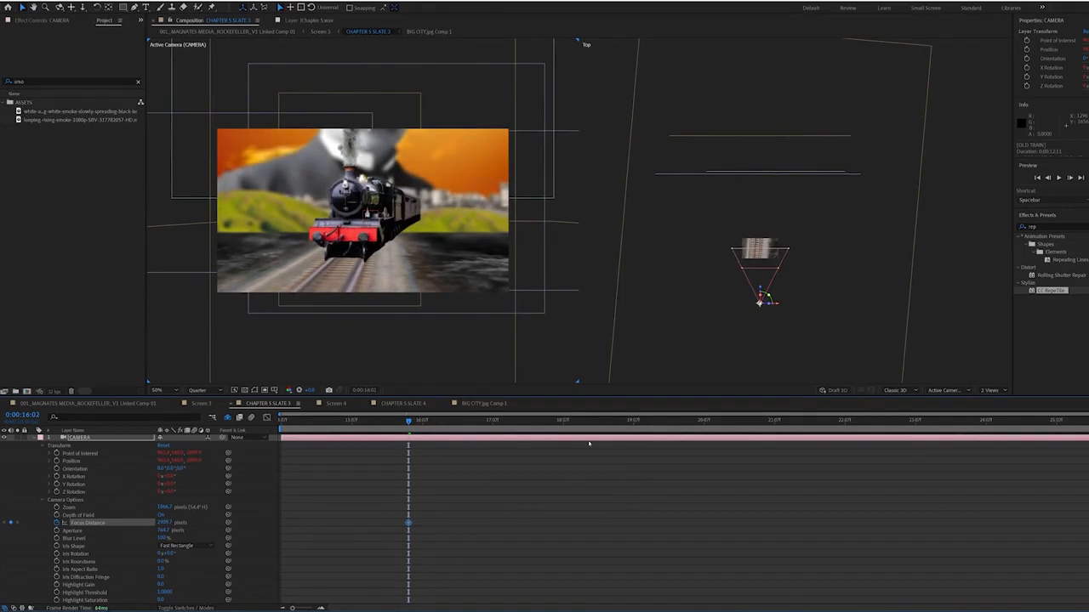
# Frame the camera and train track in the Top view and fine-tune the Focus Distance to the locomotive
pyautogui.press('/')
pyautogui.press(',')
pyautogui.click(835, 279)
pyautogui.press('.')
pyautogui.press('.')
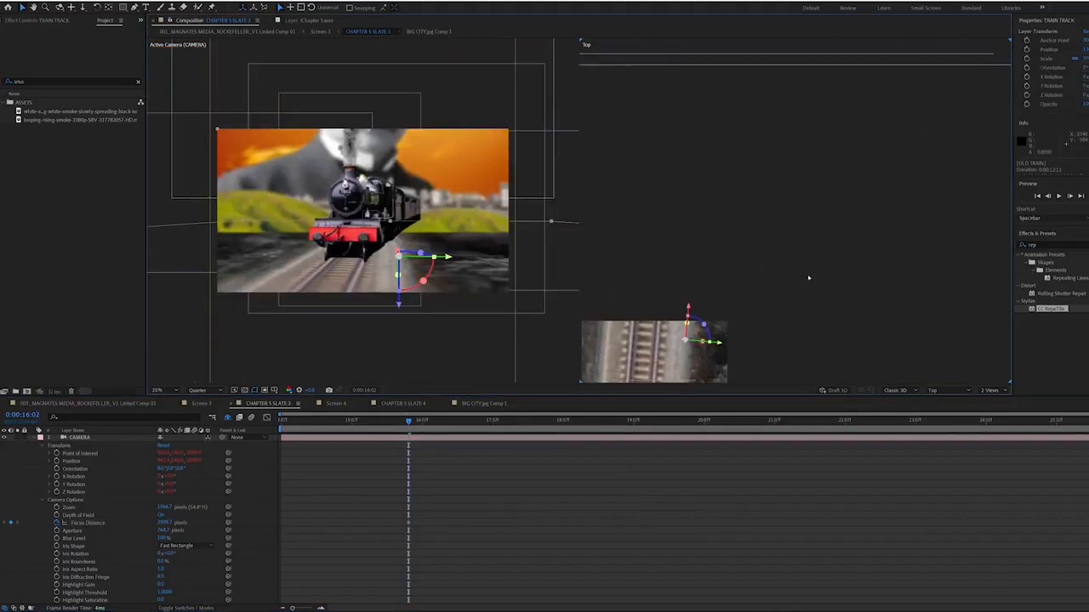
pyautogui.moveTo(735, 281); pyautogui.dragTo(806, 52)
pyautogui.press('v')
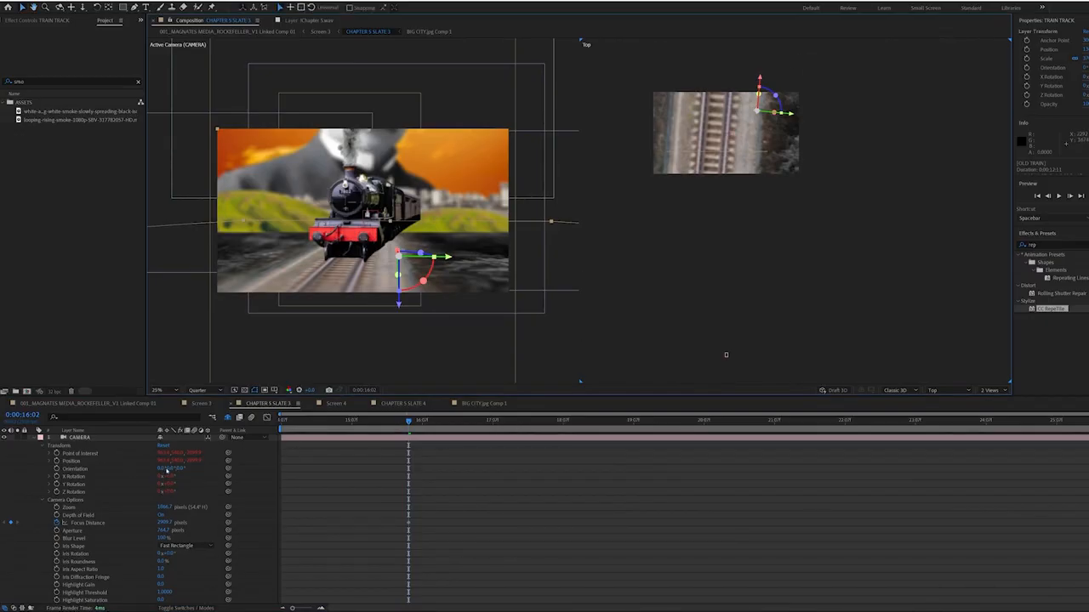
pyautogui.click(94, 524)
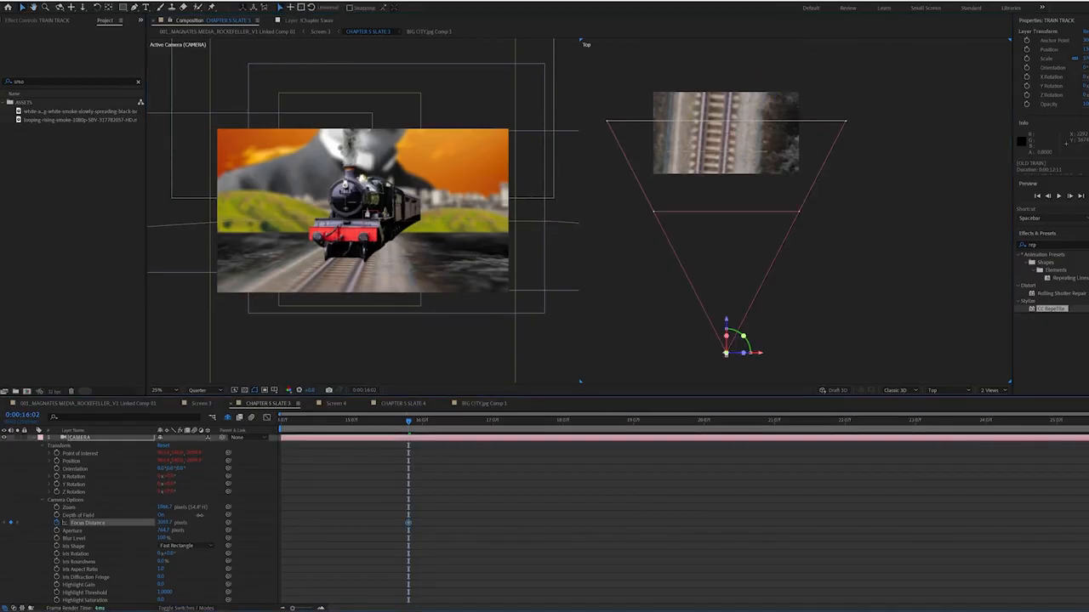
pyautogui.moveTo(95, 525); pyautogui.dragTo(57, 529)
# Add a Focus Distance keyframe at 0:00:17:21, and at 0:00:19:02 increase the distance until the Rockefeller portrait is sharp
pyautogui.moveTo(409, 421); pyautogui.dragTo(410, 421)
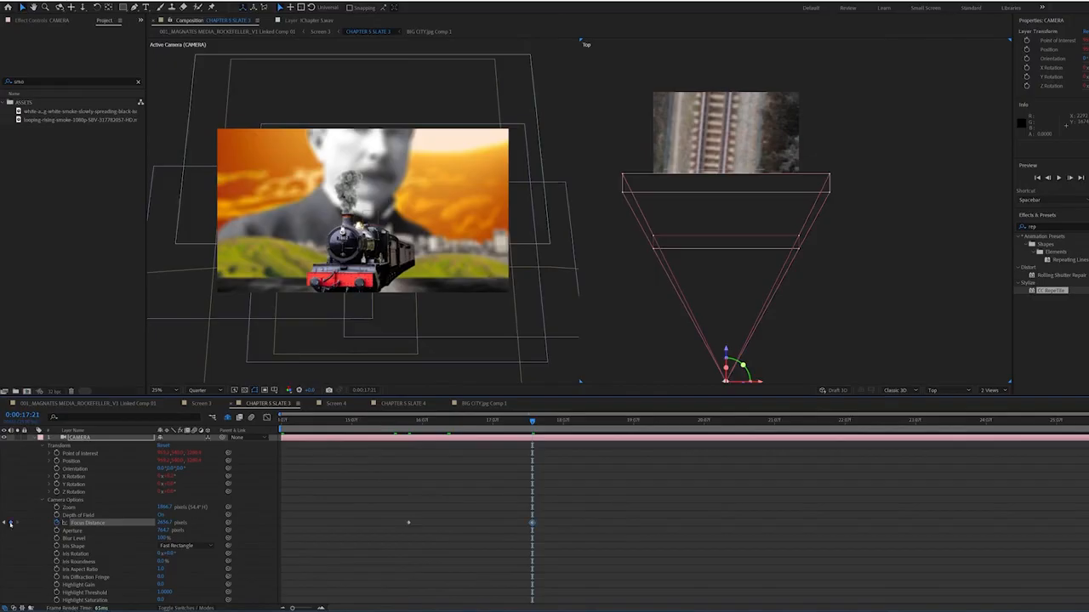
pyautogui.moveTo(532, 425); pyautogui.dragTo(619, 424)
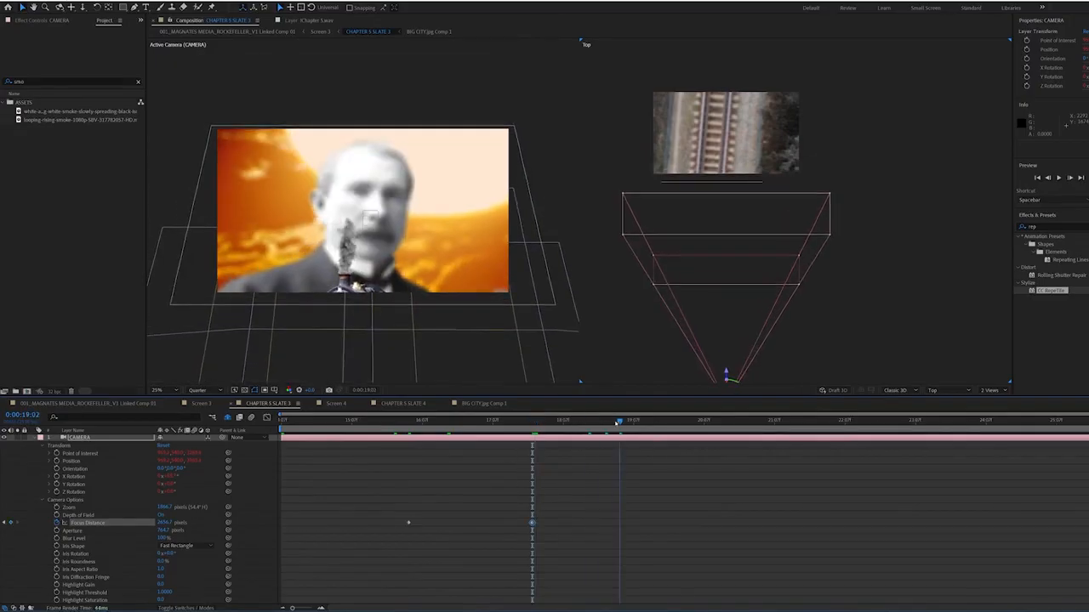
pyautogui.moveTo(164, 526); pyautogui.dragTo(1062, 382)
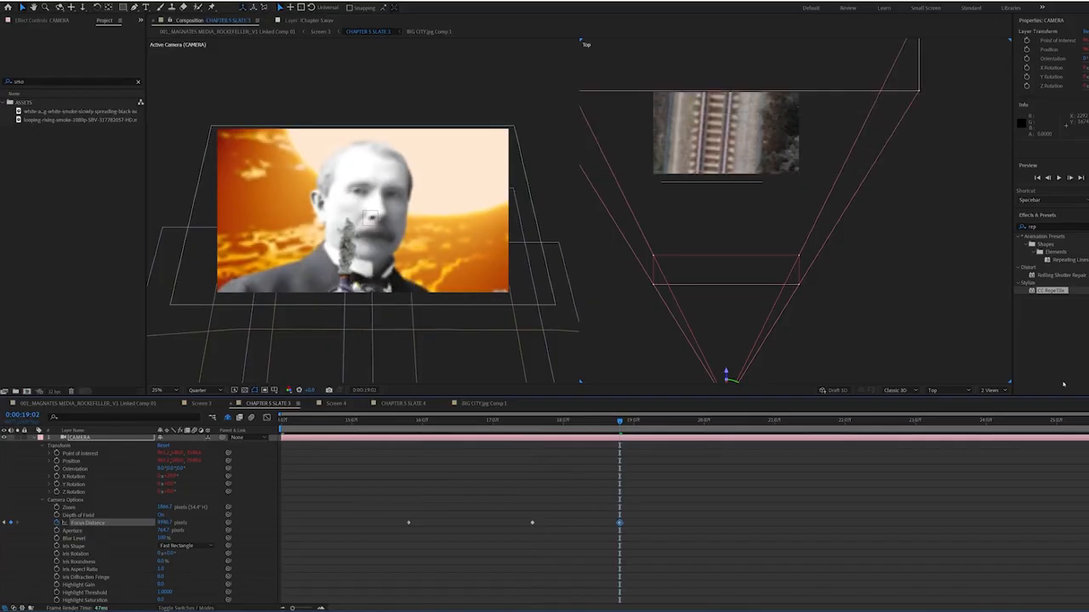
# Preview the focus pull from the locomotive to the portrait, replaying it from the start of the shot
pyautogui.scroll(-2, 808, 332)
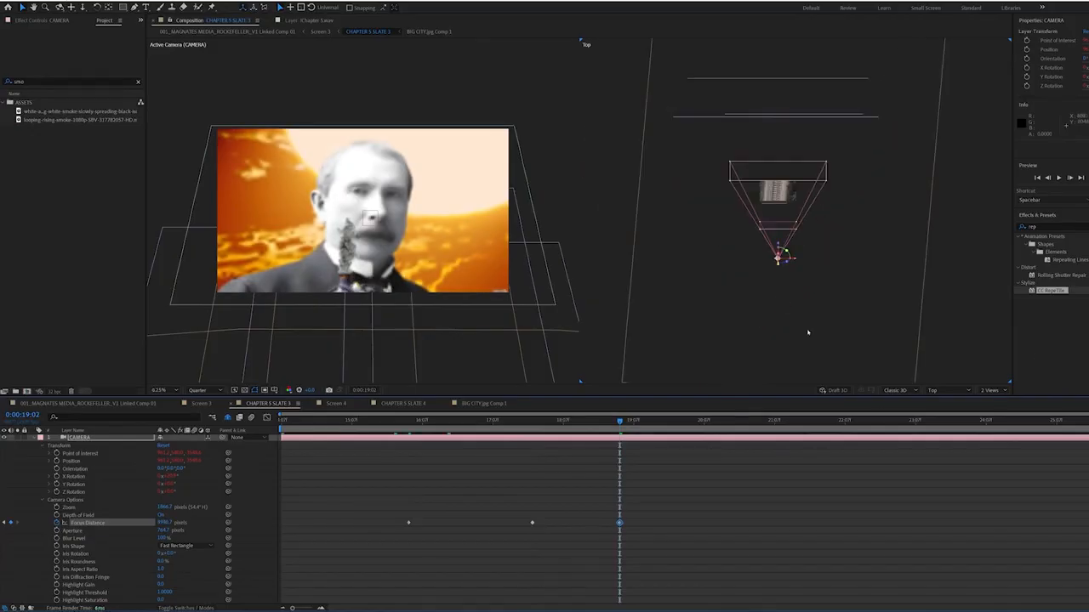
pyautogui.moveTo(213, 510); pyautogui.dragTo(370, 470)
pyautogui.moveTo(400, 423); pyautogui.dragTo(379, 435)
pyautogui.press('space')
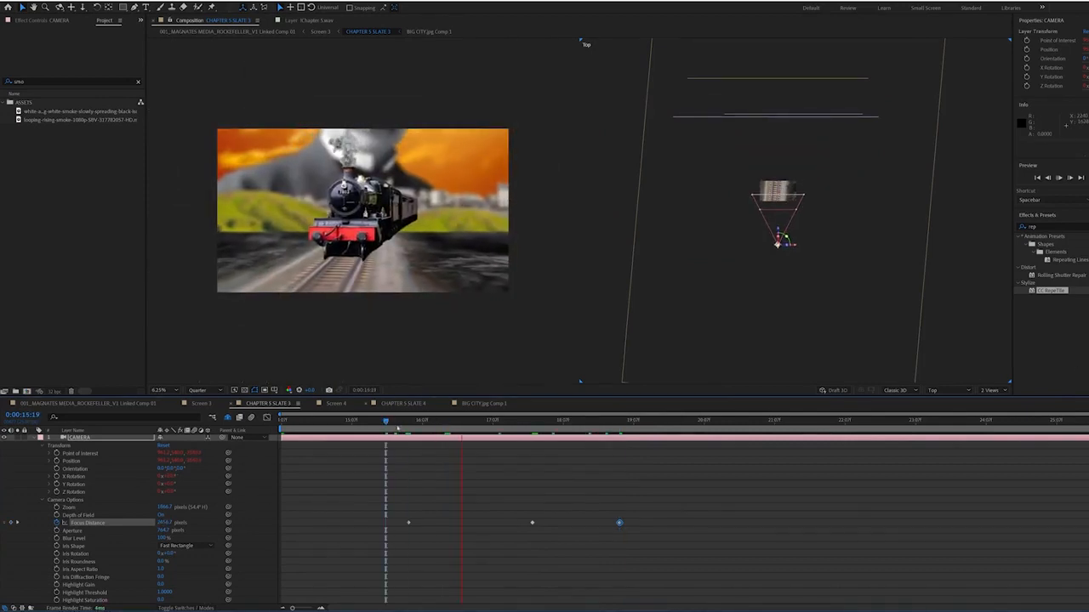
pyautogui.press('space')
pyautogui.moveTo(396, 422); pyautogui.dragTo(273, 410)
pyautogui.press('space')
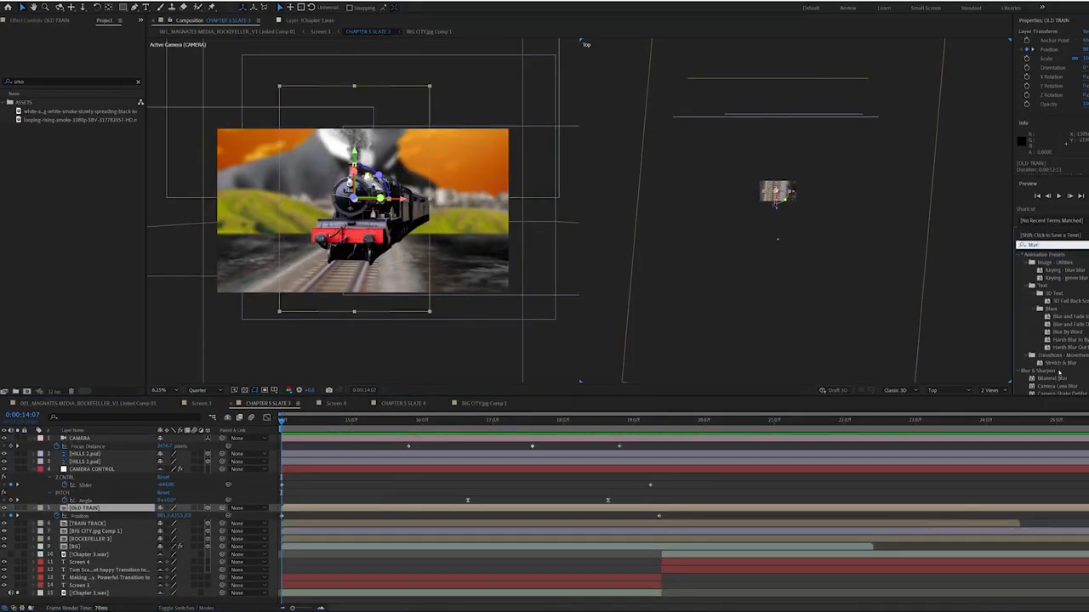
# Apply Gaussian Blur to the OLD TRAIN layer and raise its Blurriness to about 63
pyautogui.scroll(-3, 1059, 371)
pyautogui.doubleClick(1059, 349)
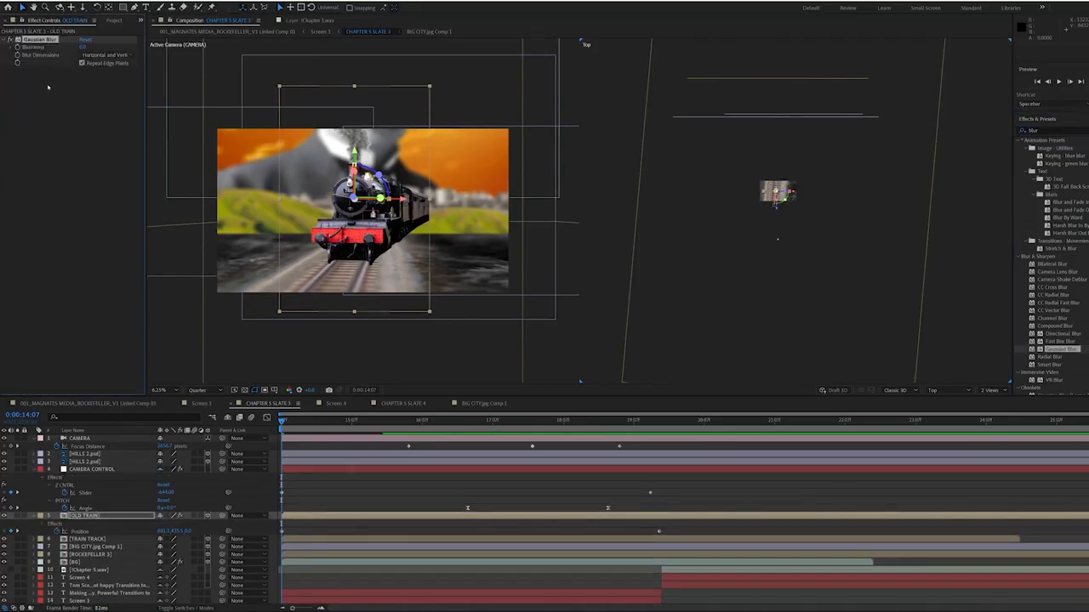
pyautogui.moveTo(83, 47); pyautogui.dragTo(370, 45)
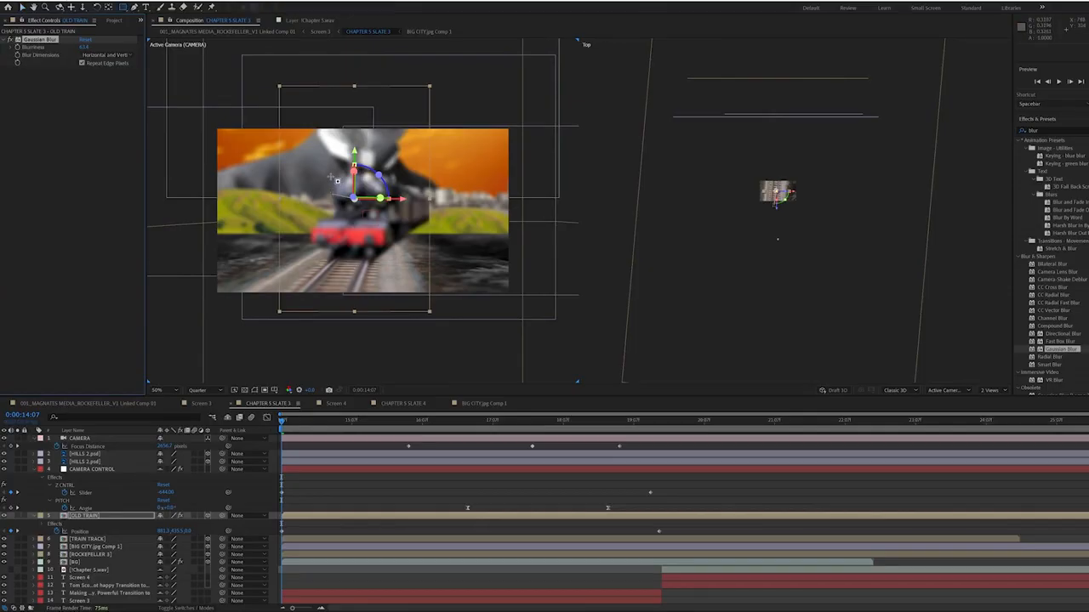
# Draw an elliptical mask over the locomotive's front and restrict the Gaussian Blur to the area outside it using an inverted Mask 1 reference
pyautogui.moveTo(323, 166)
pyautogui.mouseDown()
pyautogui.moveTo(383, 215)
pyautogui.moveTo(401, 255)
pyautogui.mouseUp()
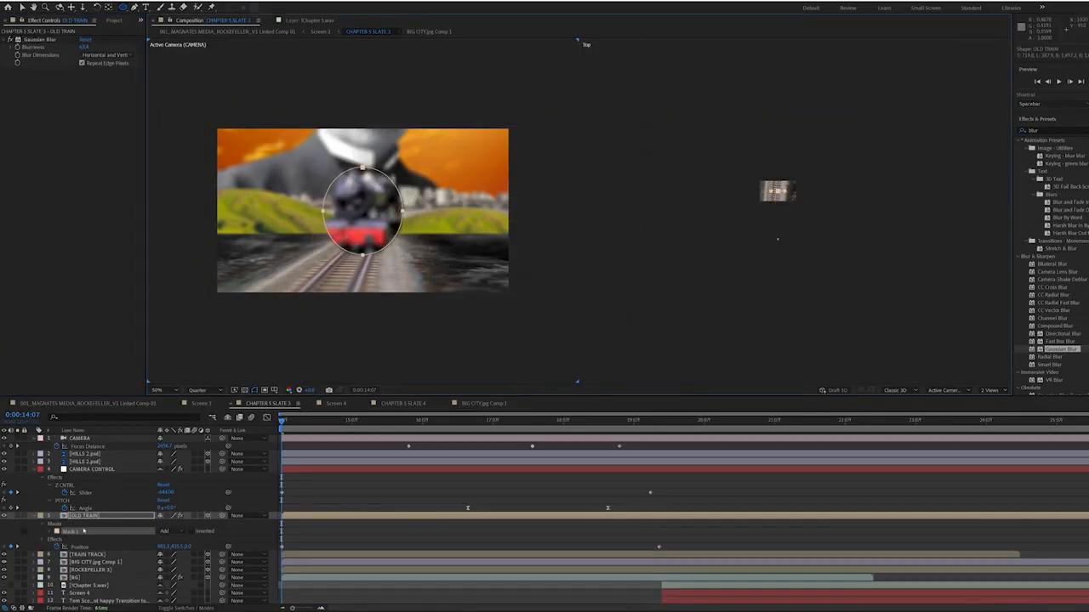
pyautogui.click(45, 540)
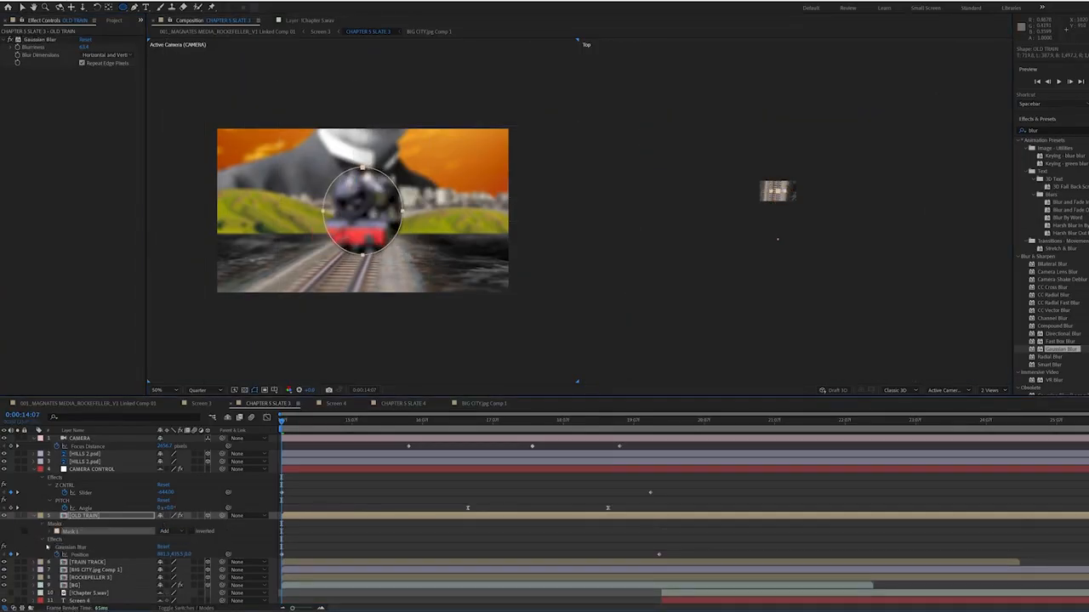
pyautogui.click(48, 547)
pyautogui.scroll(-2, 121, 566)
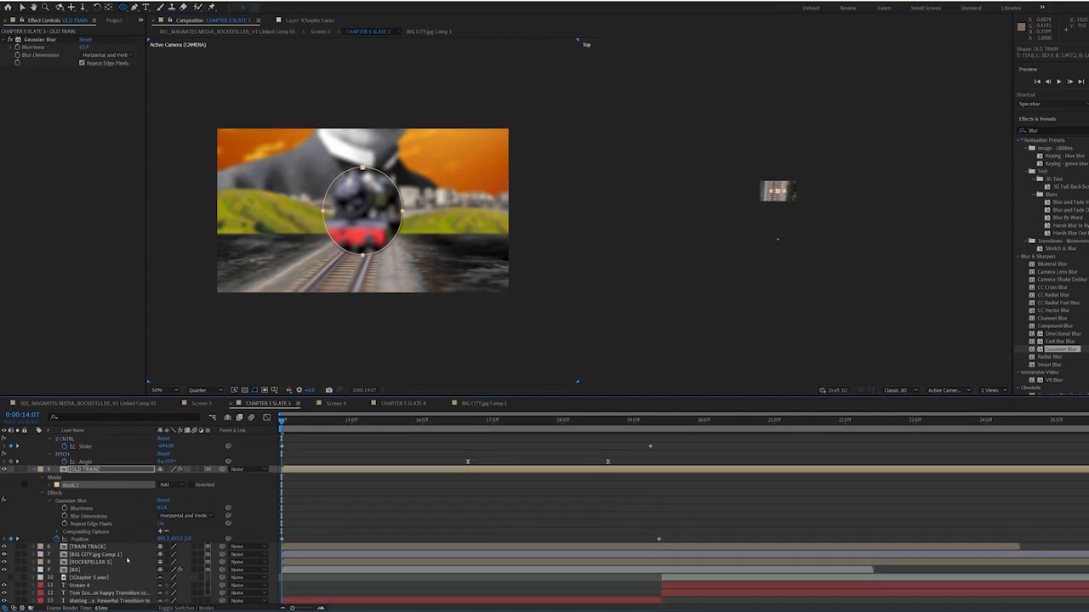
pyautogui.click(160, 531)
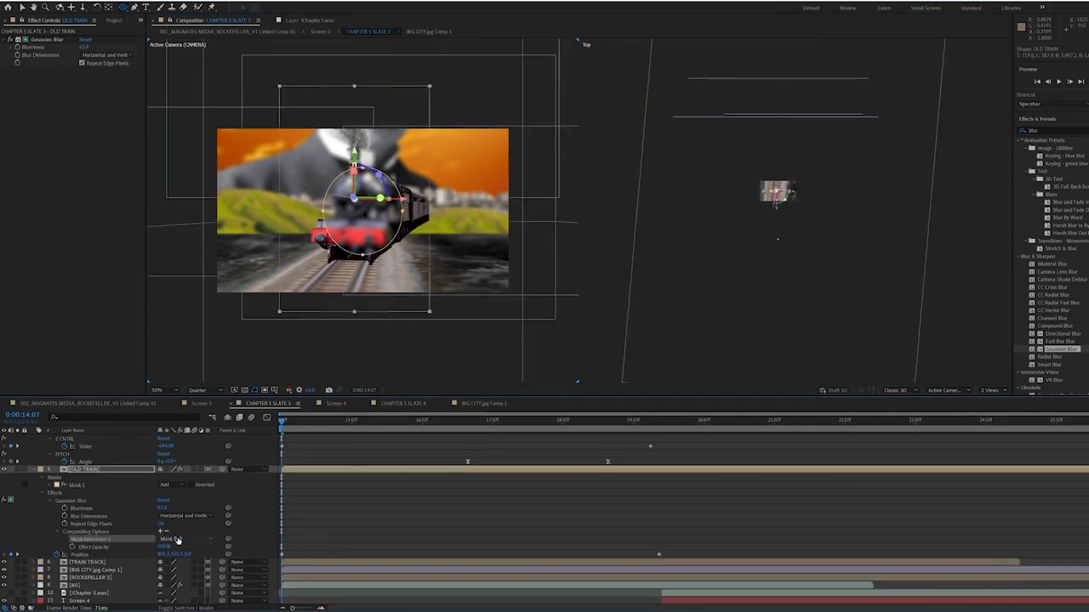
pyautogui.click(174, 540)
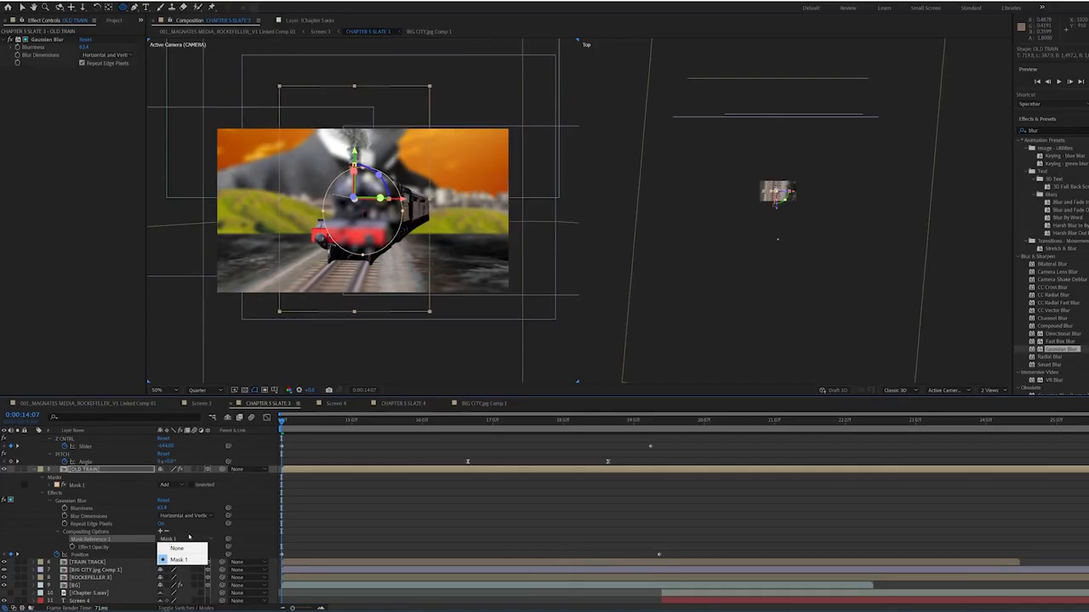
pyautogui.click(192, 484)
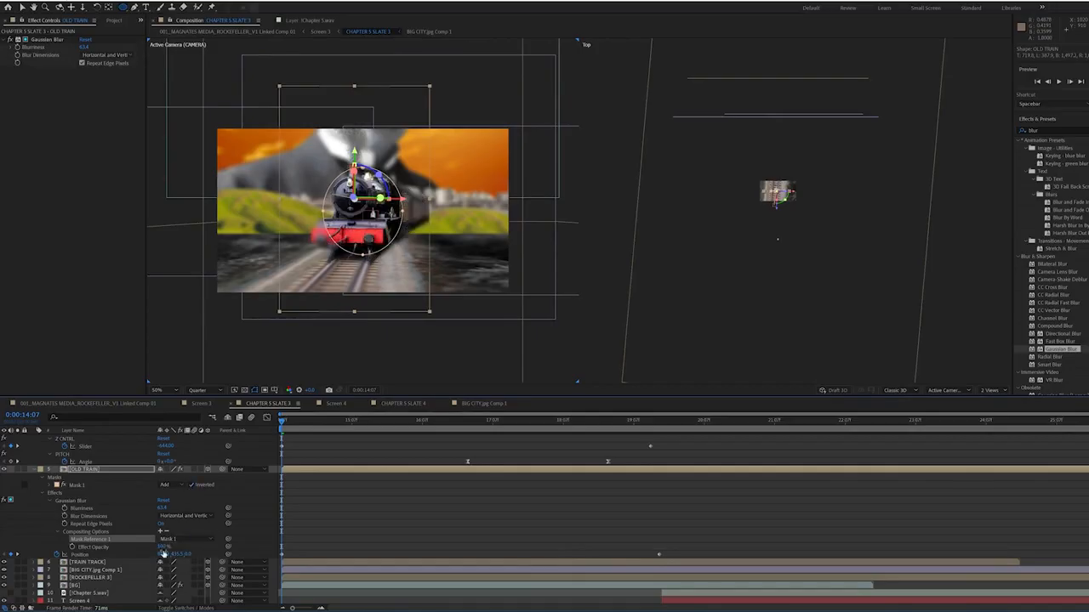
# Reshape the mask by widening its lower sides around the locomotive and extending its peak above the smoke
pyautogui.press('v')
pyautogui.moveTo(323, 211); pyautogui.dragTo(302, 241)
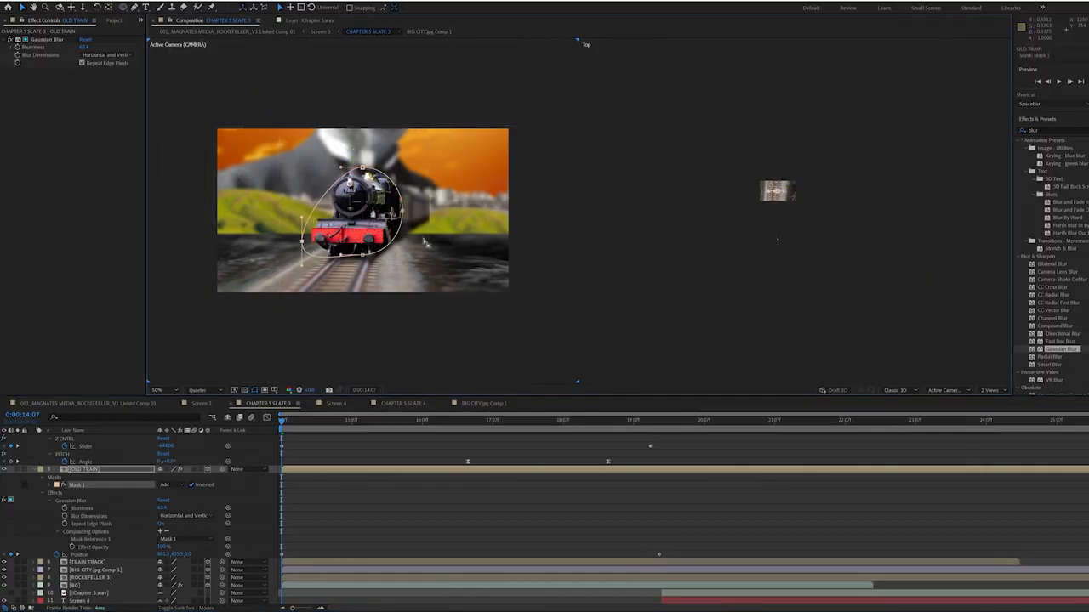
pyautogui.moveTo(401, 212); pyautogui.dragTo(409, 233)
pyautogui.moveTo(363, 169); pyautogui.dragTo(344, 92)
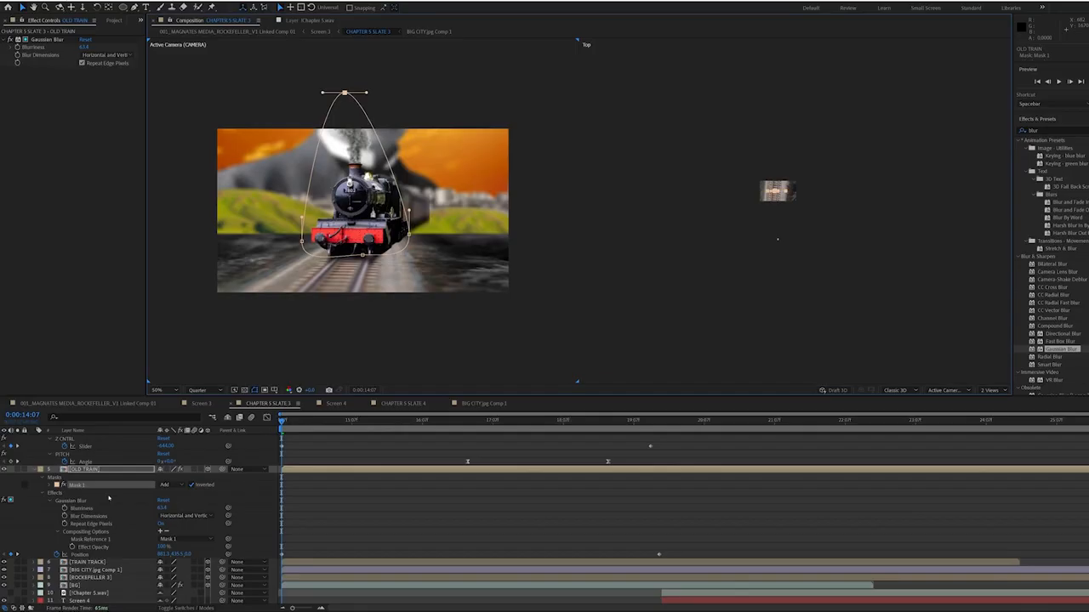
# Reveal Mask 1's properties on OLD TRAIN and raise the Mask Feather to about 521 pixels
pyautogui.press('m')
pyautogui.press('m')
pyautogui.press('m')
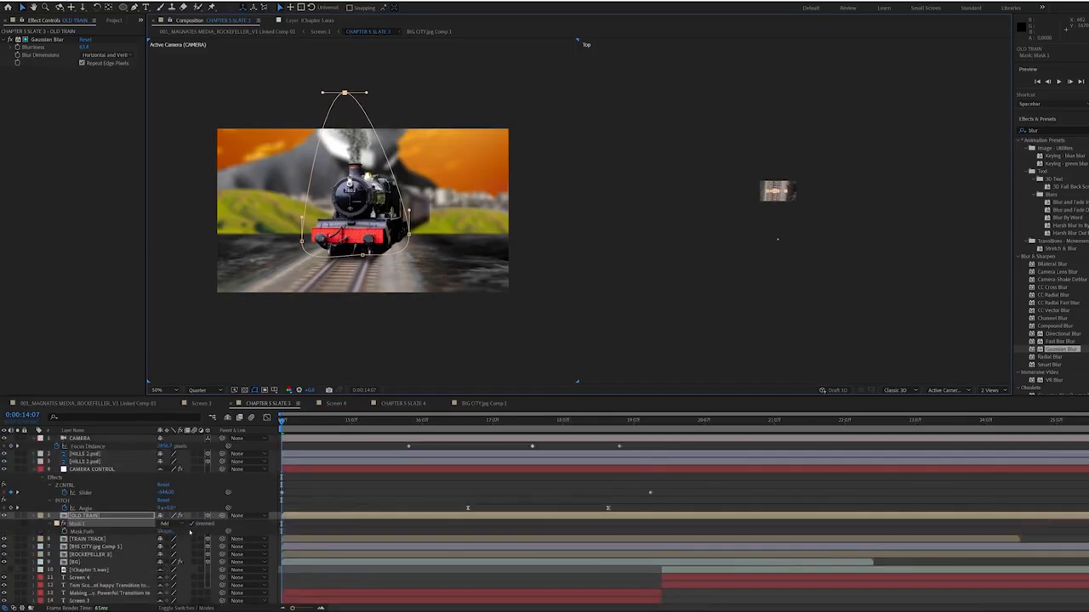
pyautogui.press('m')
pyautogui.press('m')
pyautogui.moveTo(174, 539); pyautogui.dragTo(275, 529)
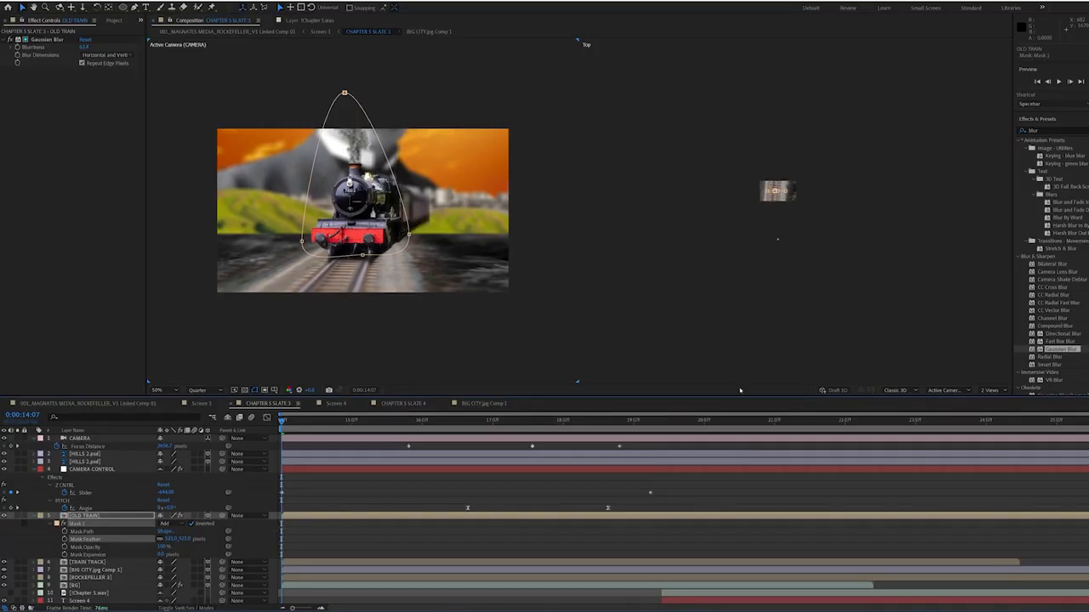
# Preview the shot from 0:00:16:21 to check the masked train blur together with the focus pull
pyautogui.moveTo(281, 420); pyautogui.dragTo(456, 428)
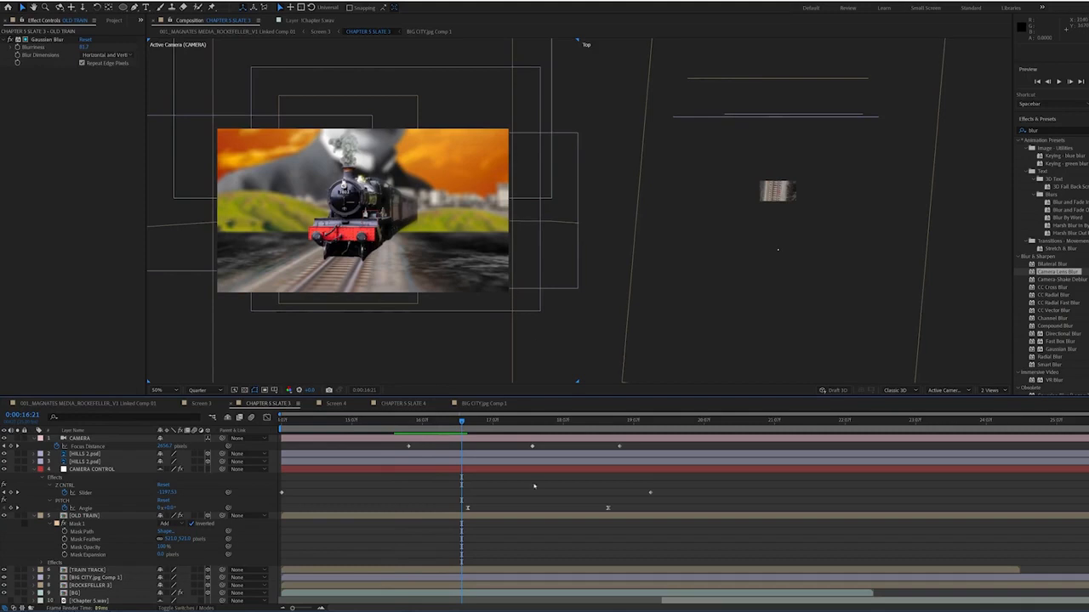
pyautogui.press('space')
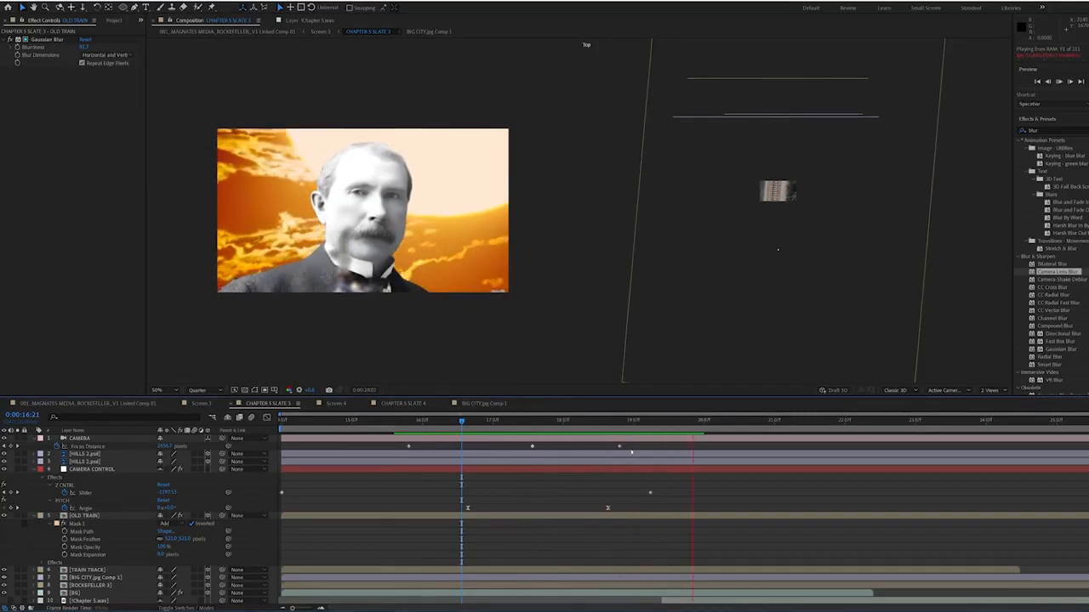
pyautogui.press('space')
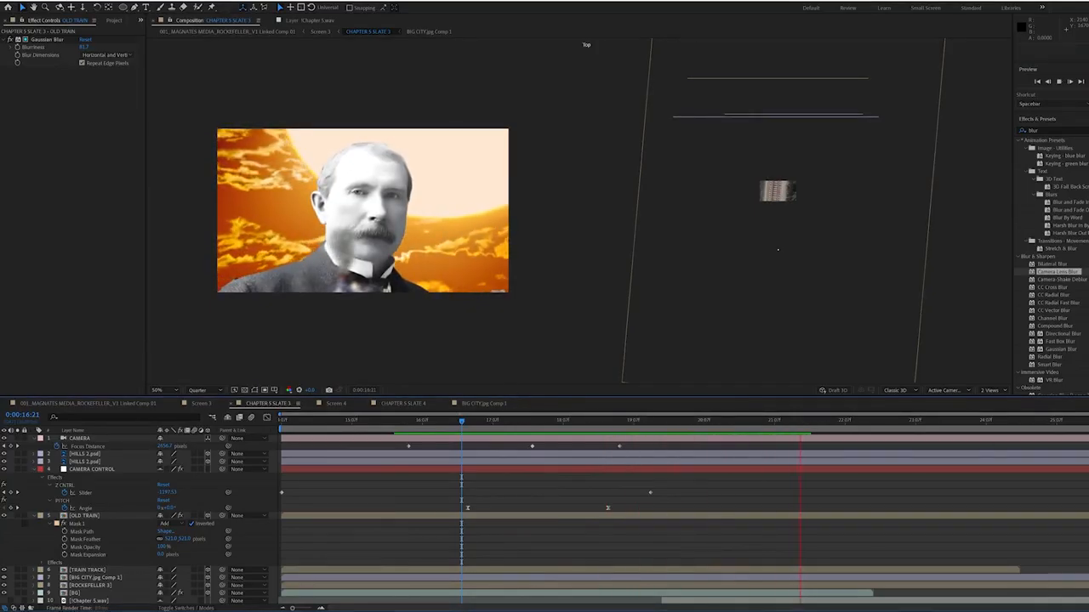
pyautogui.scroll(-2, 685, 460)
pyautogui.scroll(-1, 428, 542)
pyautogui.press('space')
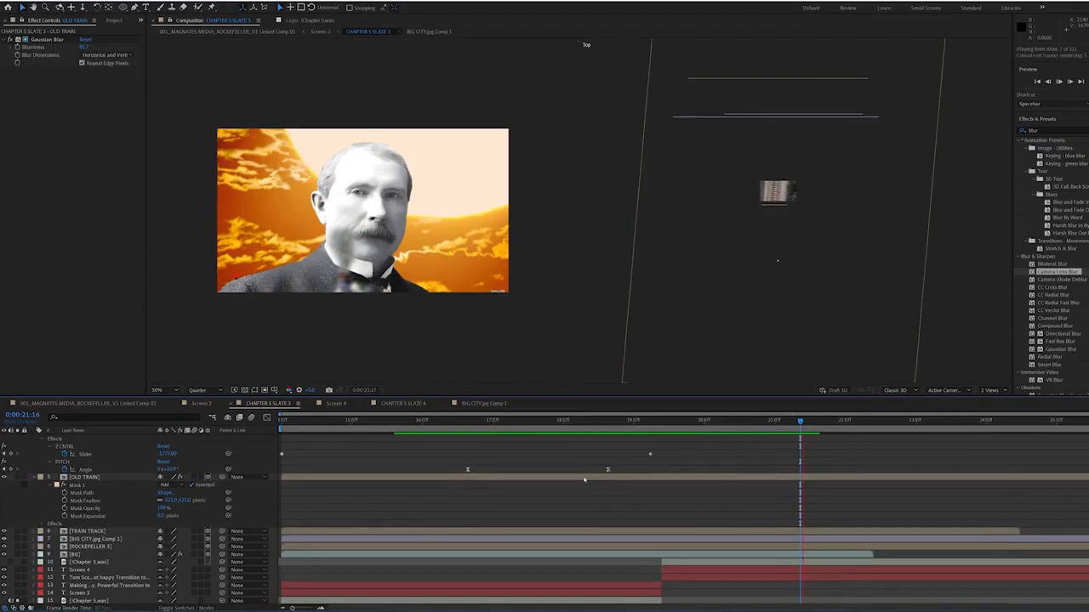
pyautogui.press('space')
# Fade in the ROCKEFELLER 3 layer with Opacity keyframes from 0% at about 0:00:16:24 to 100% at 0:00:18:04, and preview it
pyautogui.click(51, 562)
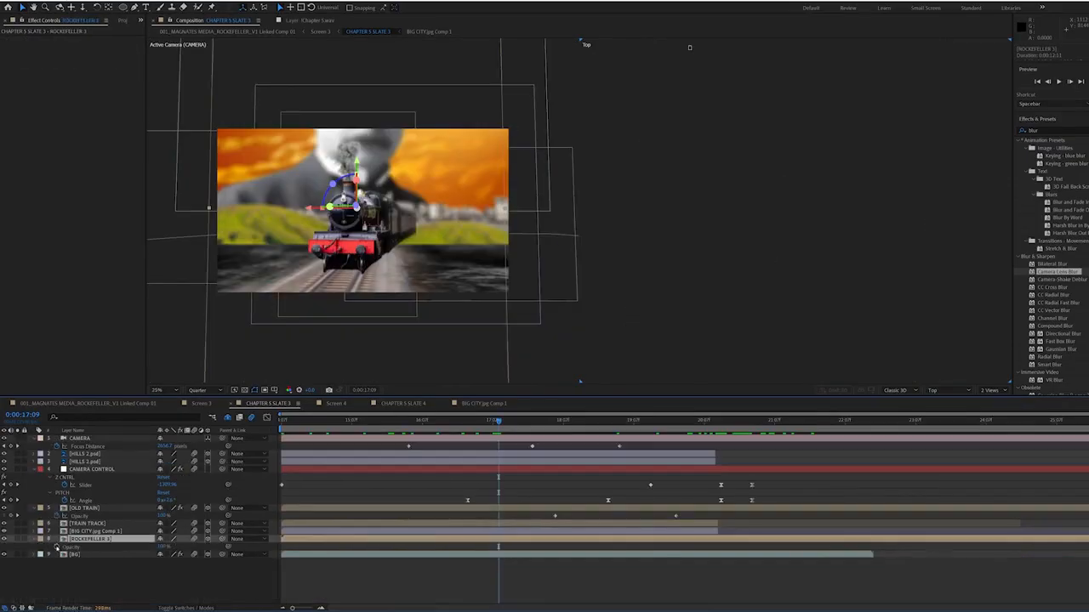
pyautogui.hotkey('alt', 'shift', 't')
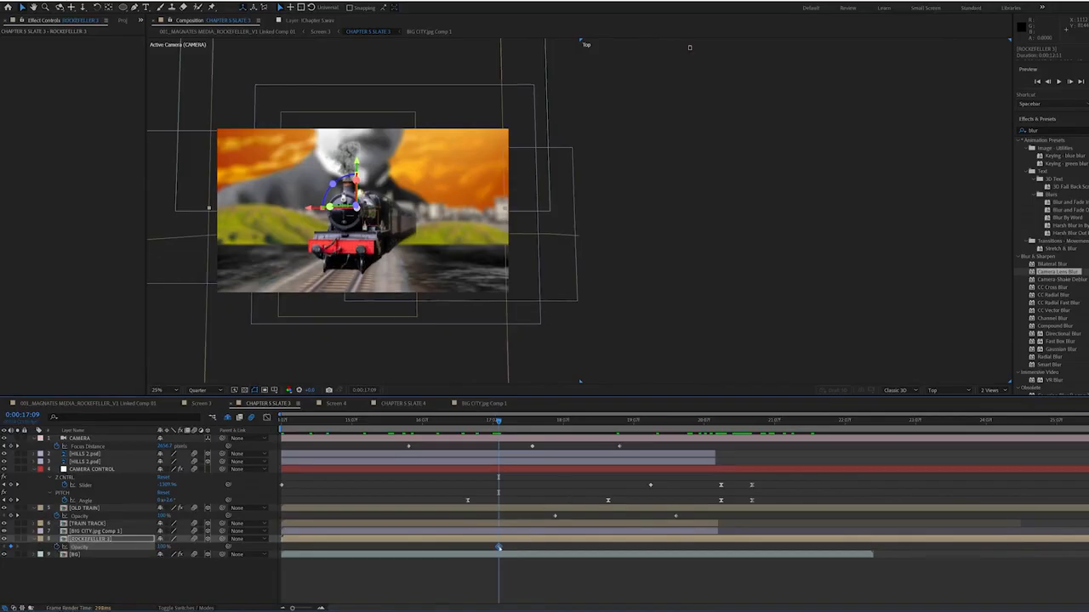
pyautogui.moveTo(499, 547); pyautogui.dragTo(555, 547)
pyautogui.moveTo(79, 547); pyautogui.dragTo(34, 547)
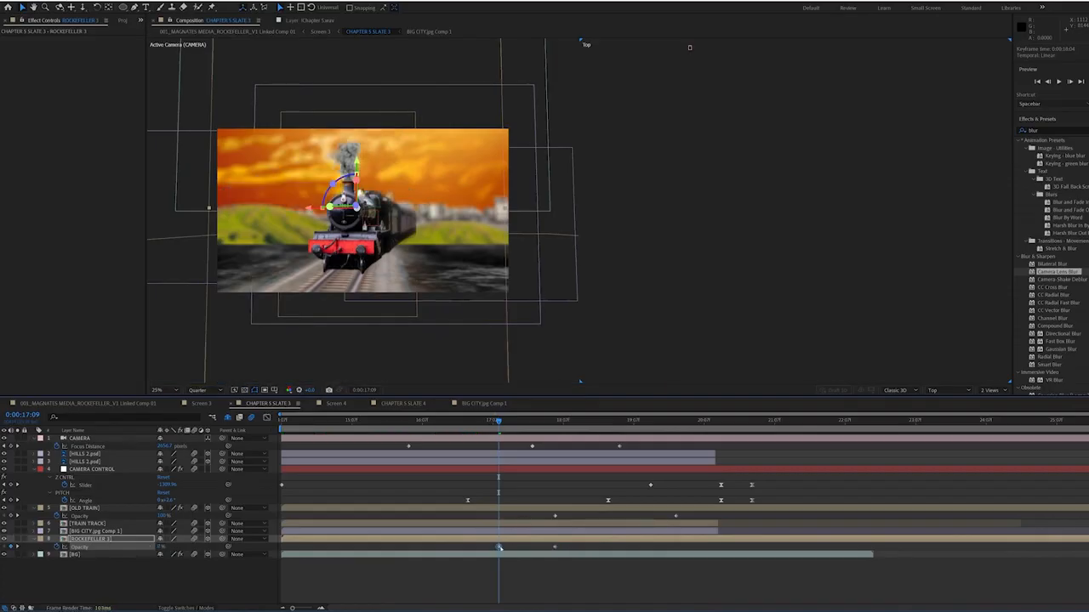
pyautogui.click(496, 550)
pyautogui.moveTo(499, 548); pyautogui.dragTo(468, 545)
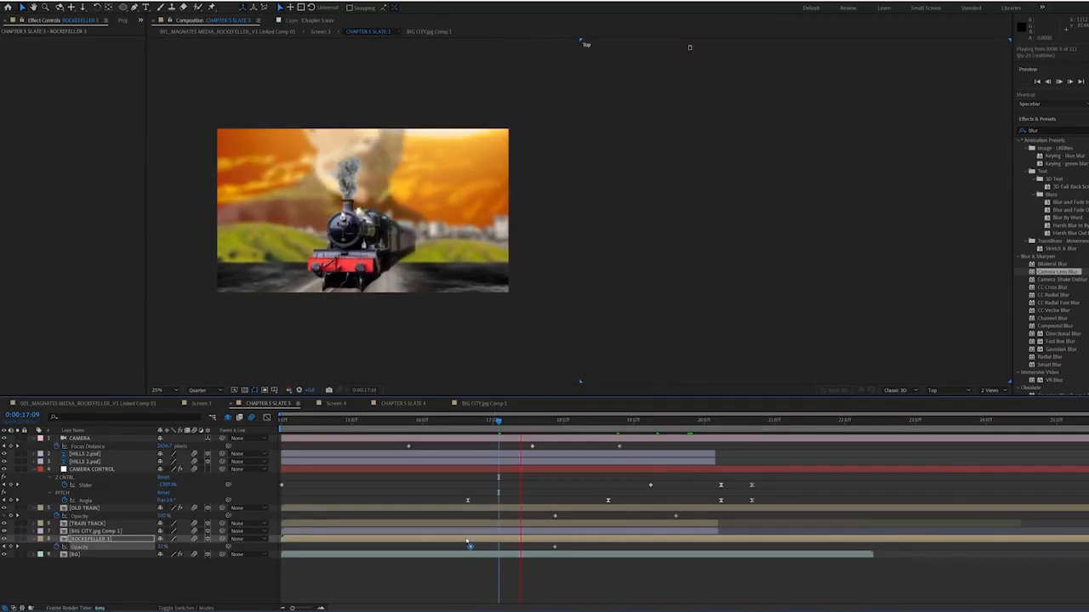
pyautogui.press('space')
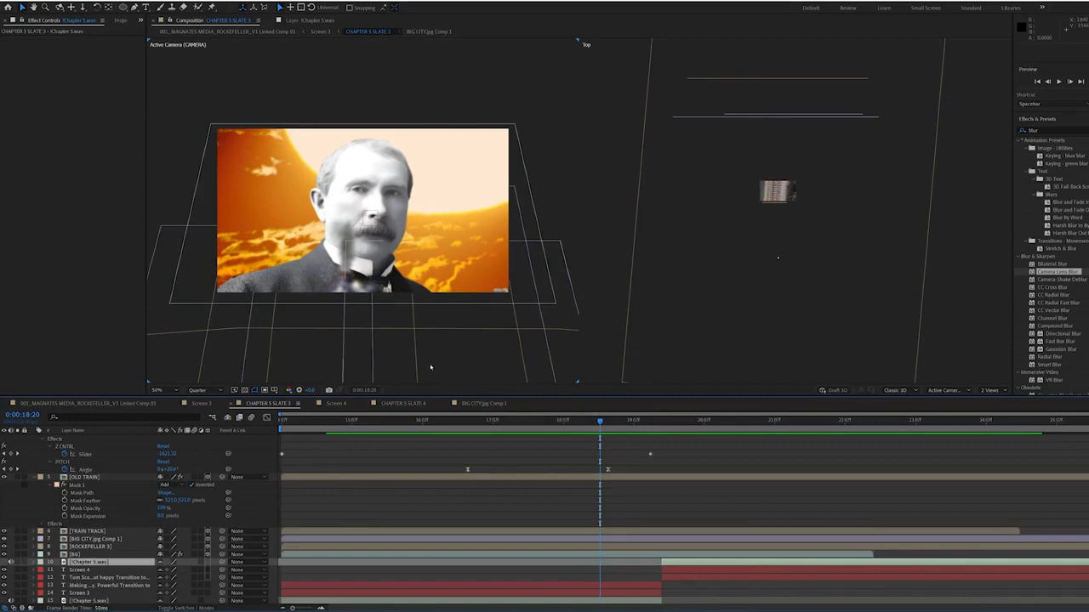
# Fade out the OLD TRAIN layer with Opacity keyframes from 100% at about 0:00:18:04 to 0% at 0:00:18:20
pyautogui.click(99, 477)
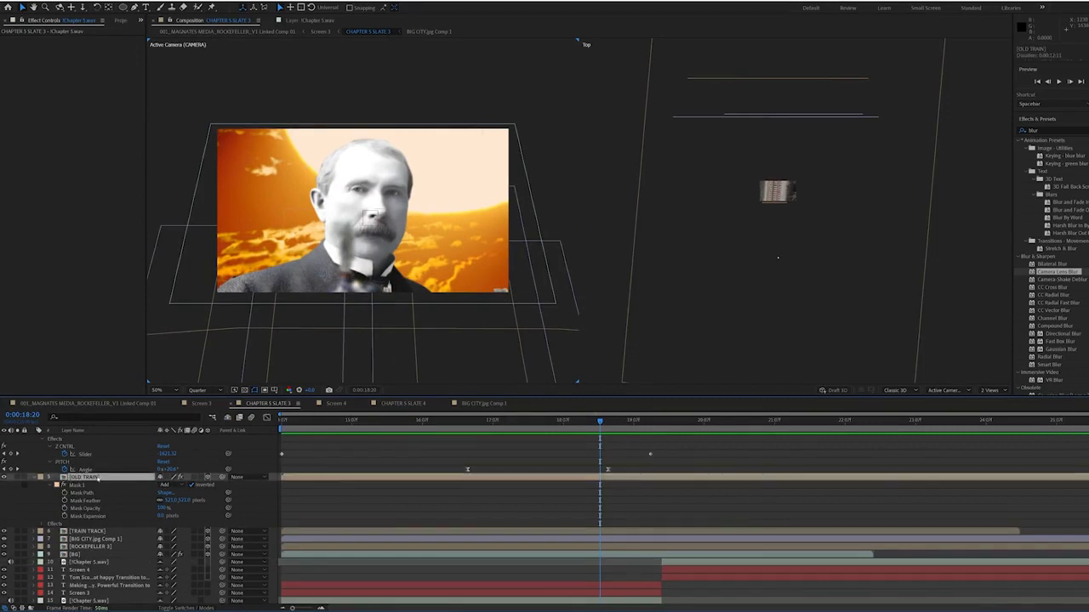
pyautogui.press('t')
pyautogui.click(56, 522)
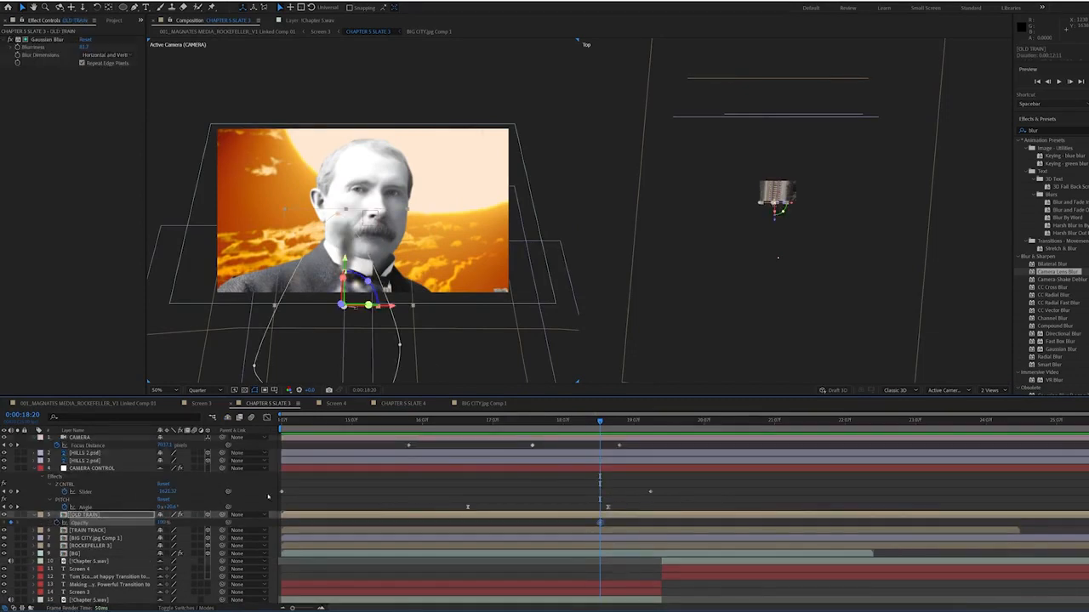
pyautogui.moveTo(600, 522); pyautogui.dragTo(557, 523)
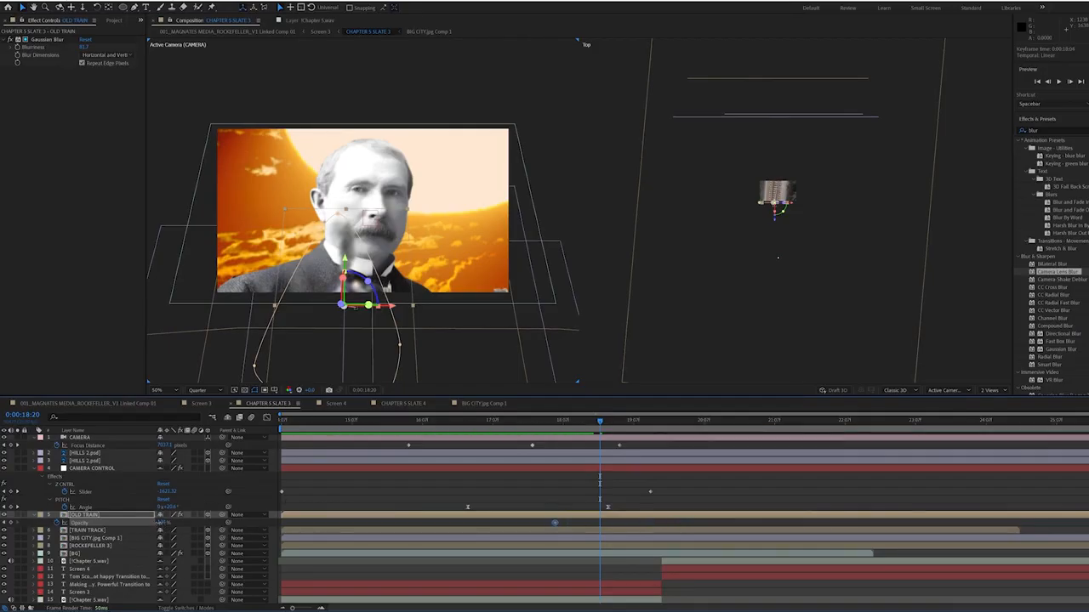
pyautogui.moveTo(162, 523); pyautogui.dragTo(75, 522)
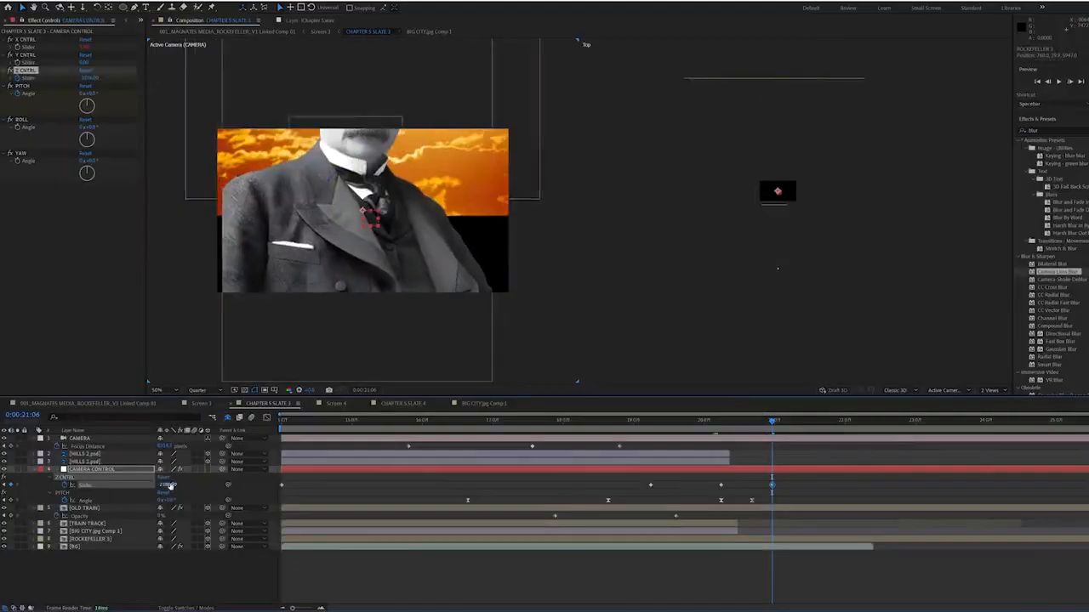
# Move the TRAIN TRACK layer in the Top view until the rails run beneath the locomotive, then select the BIG CITY layer
pyautogui.press('space')
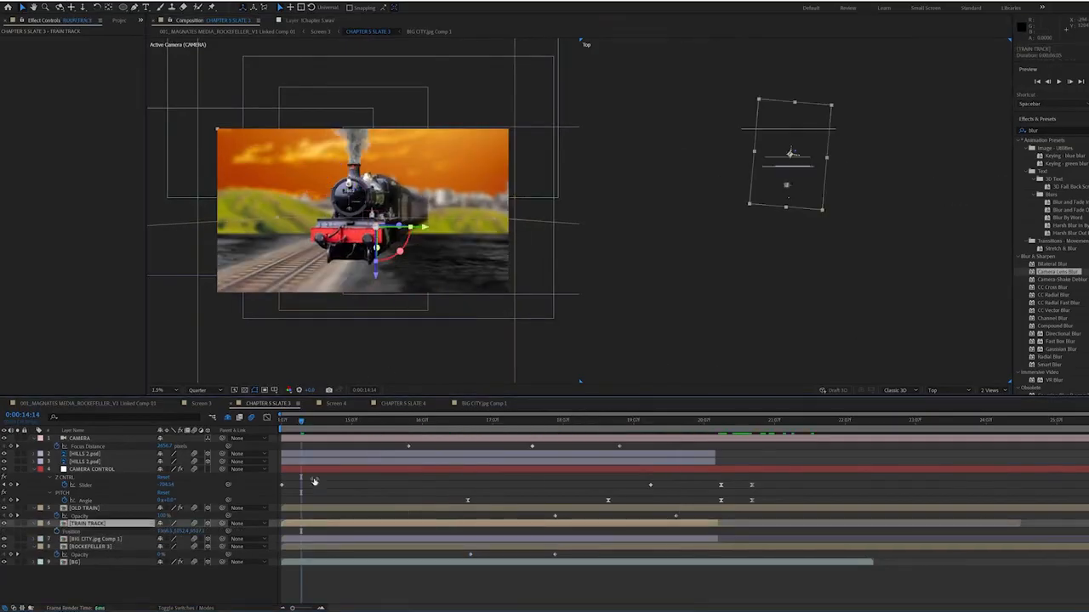
pyautogui.moveTo(790, 153); pyautogui.dragTo(804, 146)
pyautogui.press('space')
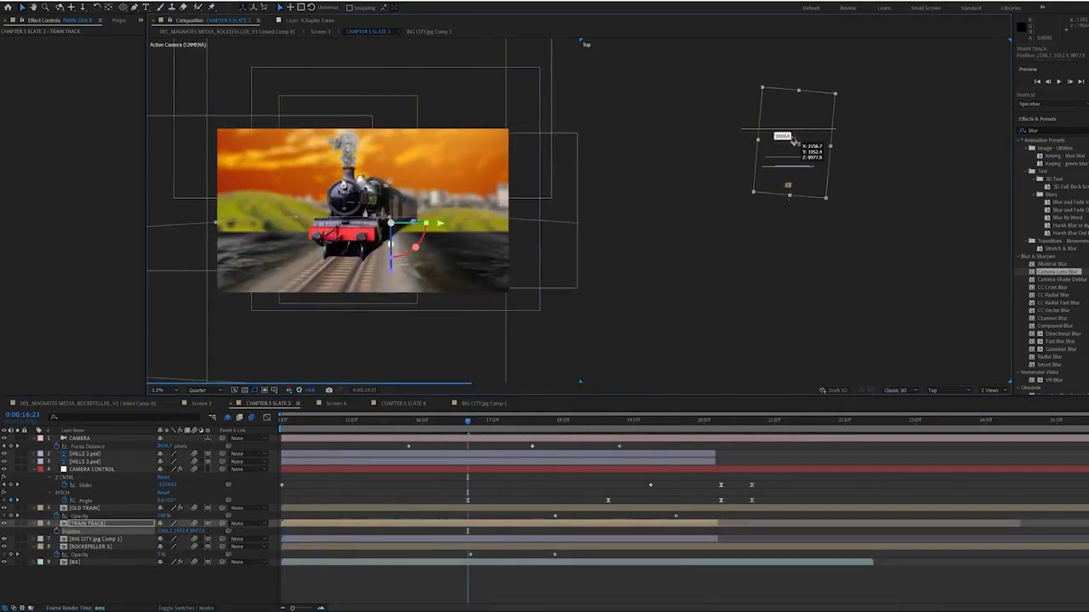
pyautogui.press('space')
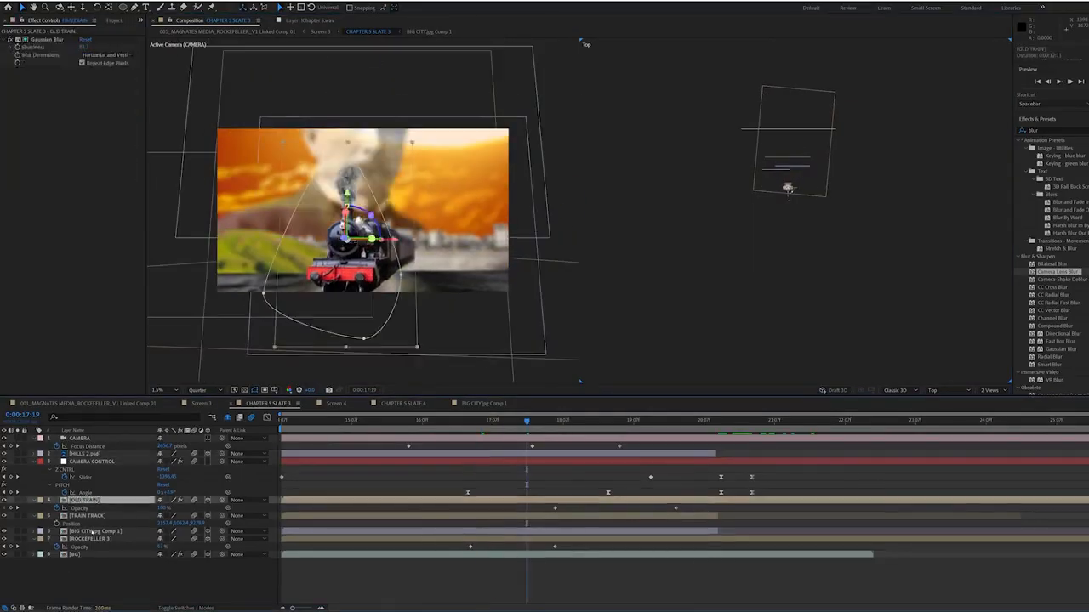
pyautogui.click(92, 531)
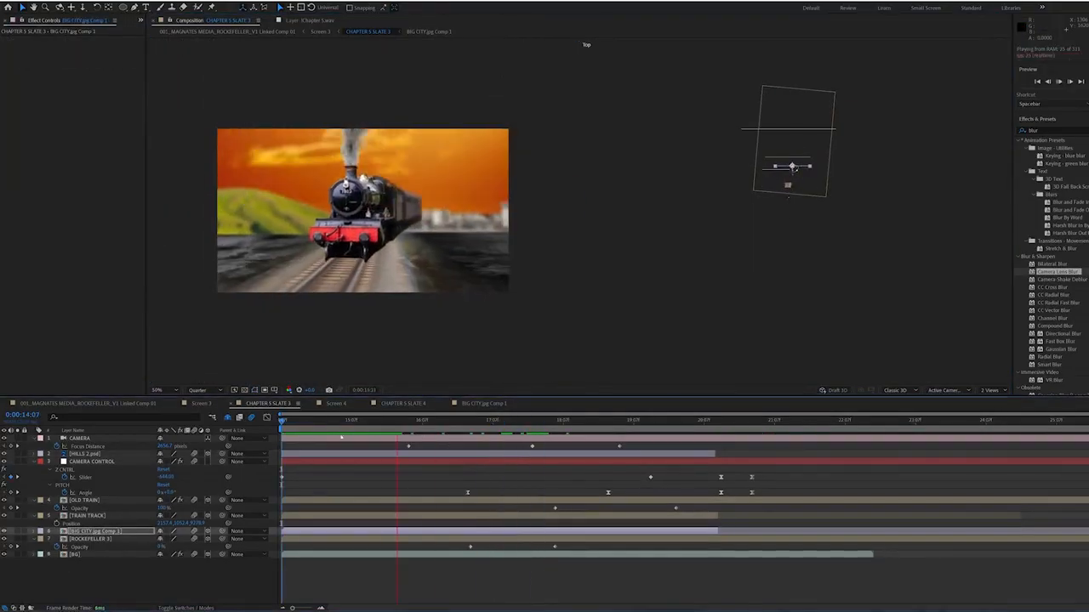
# Keyframe CAMERA CONTROL's Y CNTRL slider at 0:00:20:24 and apply Easy Ease to it
pyautogui.click(738, 422)
pyautogui.moveTo(738, 423); pyautogui.dragTo(752, 423)
pyautogui.click(92, 461)
pyautogui.moveTo(88, 93); pyautogui.dragTo(90, 78)
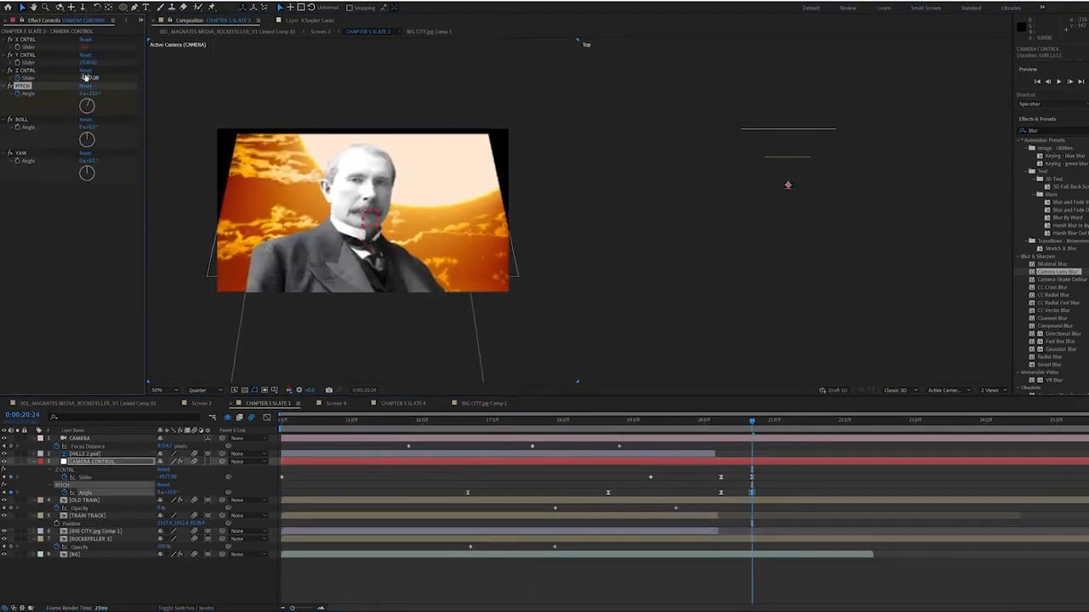
pyautogui.hotkey('ctrl', 'z')
pyautogui.click(17, 62)
pyautogui.press('F9')
# Adjust CAMERA CONTROL's position sliders to reframe the portrait and scrub through the end of the camera move
pyautogui.moveTo(752, 422); pyautogui.dragTo(734, 422)
pyautogui.moveTo(89, 77)
pyautogui.mouseDown()
pyautogui.moveTo(73, 78)
pyautogui.moveTo(102, 62)
pyautogui.mouseUp()
pyautogui.click(709, 422)
pyautogui.moveTo(709, 421); pyautogui.dragTo(903, 423)
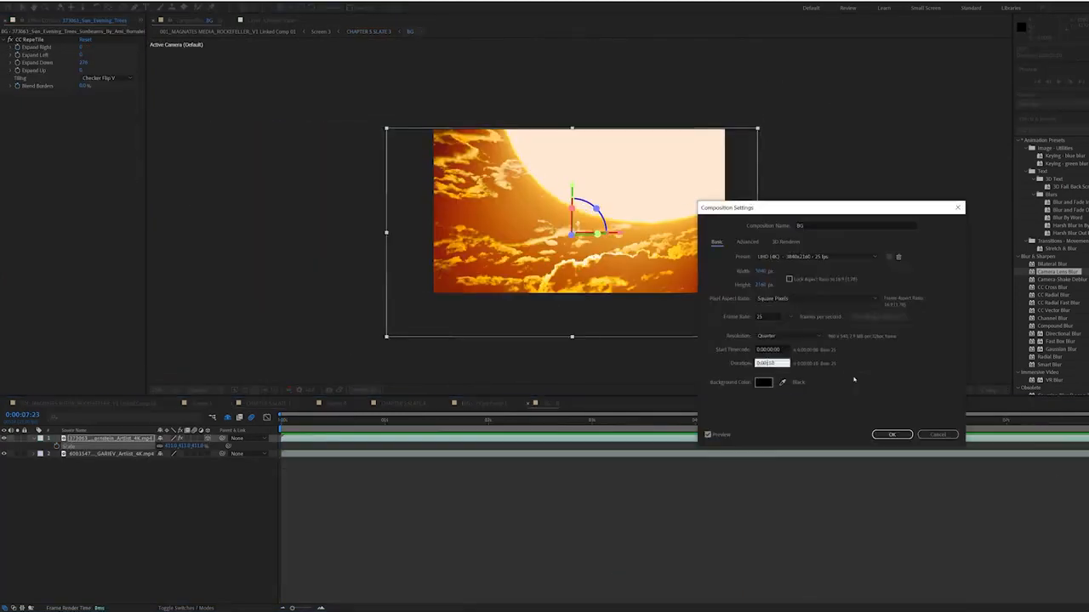
# Apply a new duration to the BG composition in its Composition Settings
pyautogui.press('Return')
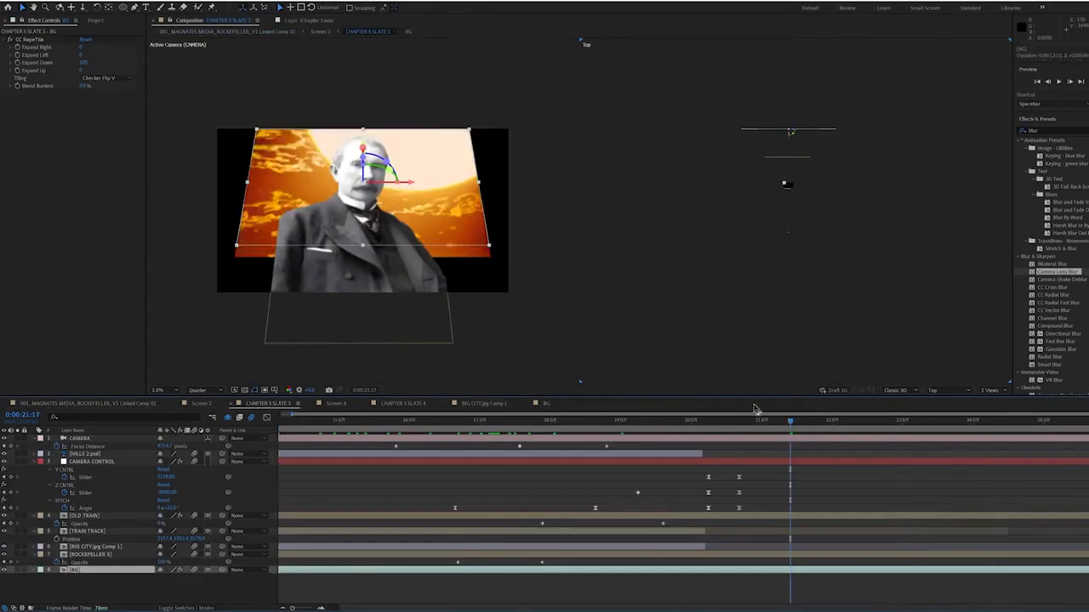
# Move the playhead back to the start of the train shot and preview the scene
pyautogui.moveTo(789, 420); pyautogui.dragTo(254, 425)
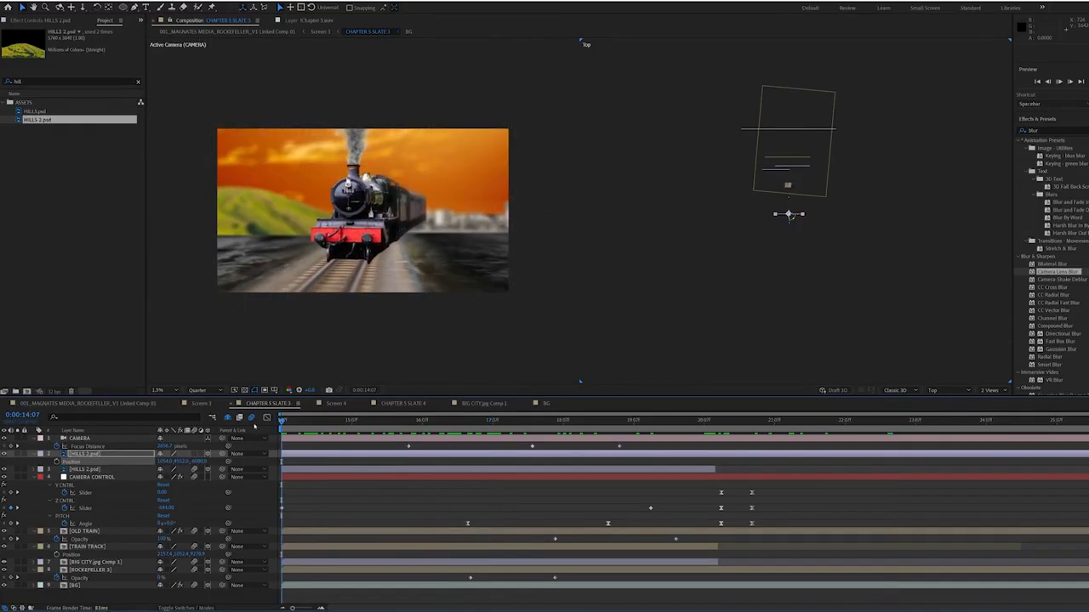
pyautogui.press('space')
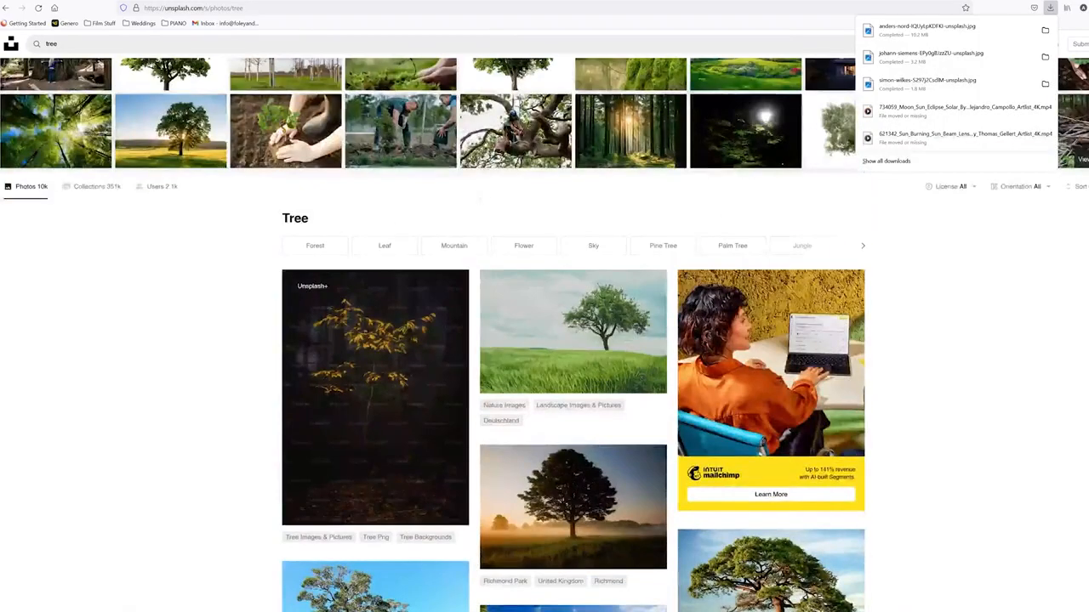
# Switch to Unsplash, search for "bush" and browse the results for plants to add to the scene
pyautogui.click(361, 44)
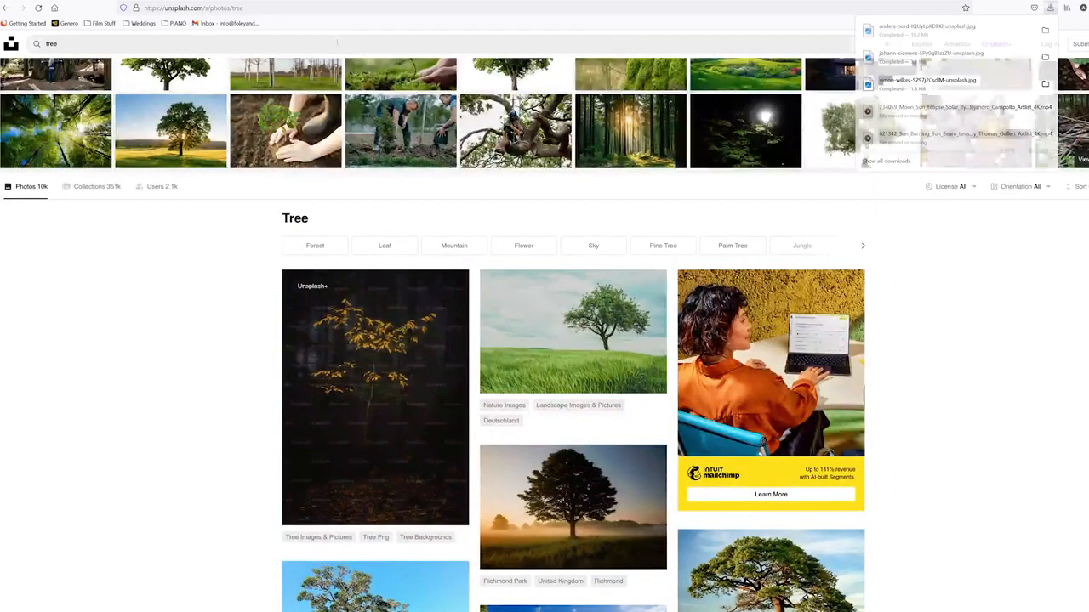
pyautogui.write('bush')
pyautogui.press('Return')
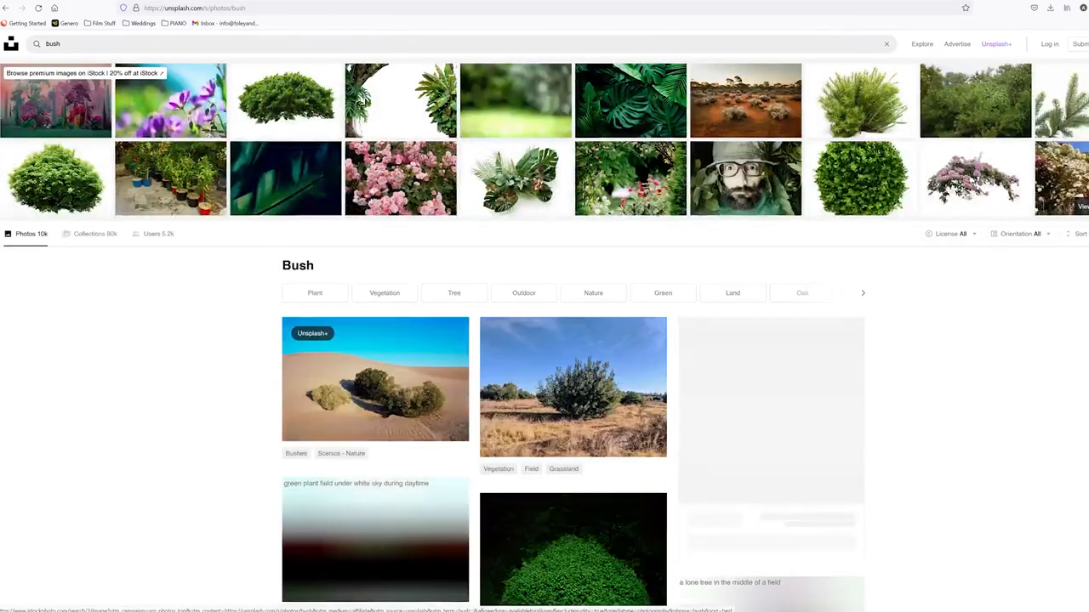
pyautogui.scroll(-2, 584, 478)
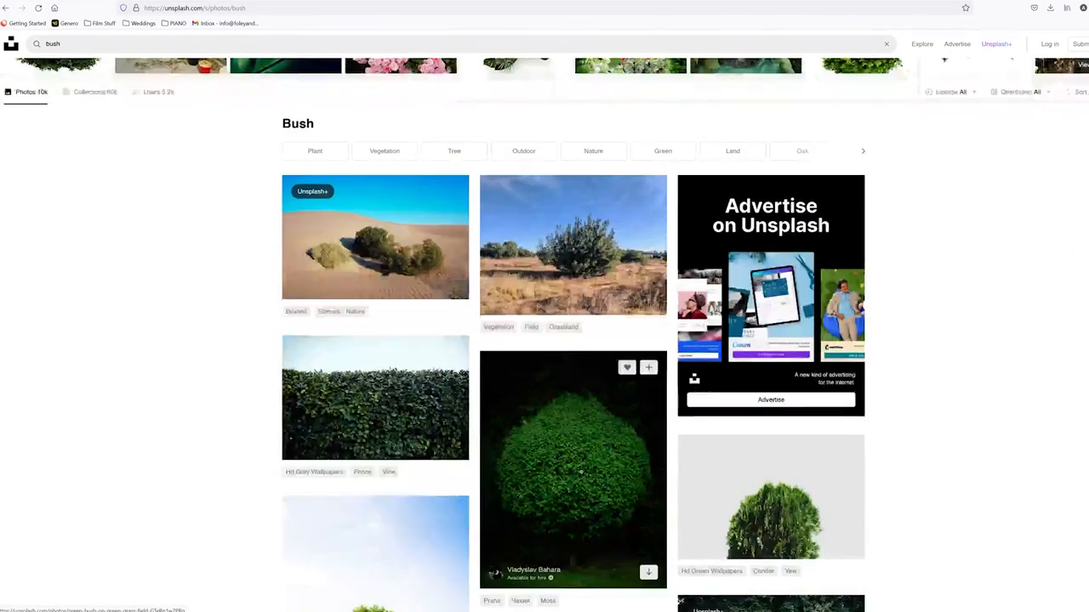
pyautogui.scroll(-2, 581, 473)
pyautogui.scroll(-2, 586, 451)
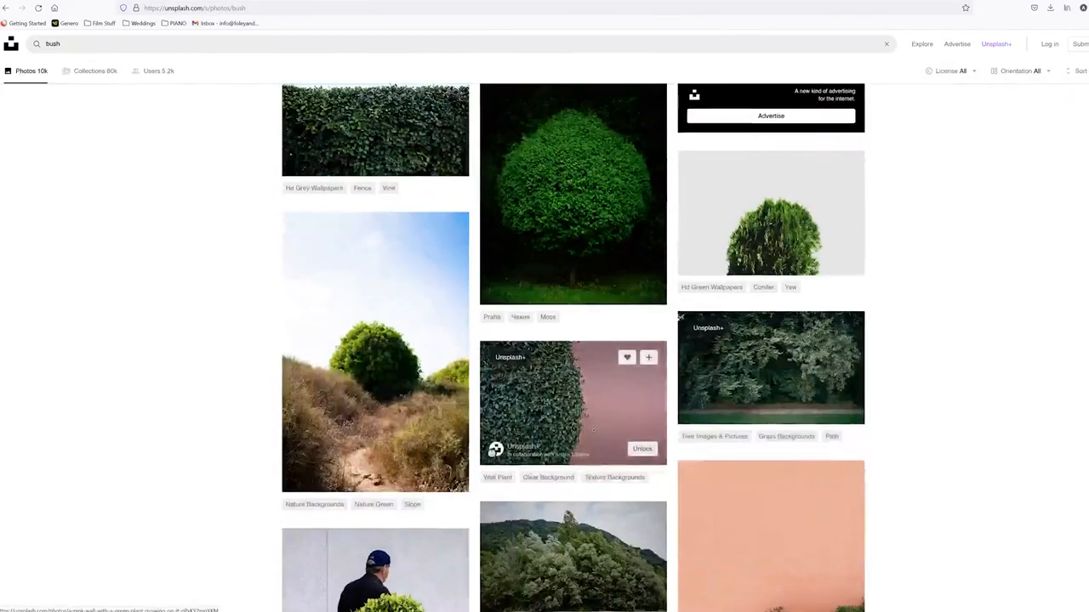
pyautogui.scroll(-3, 596, 391)
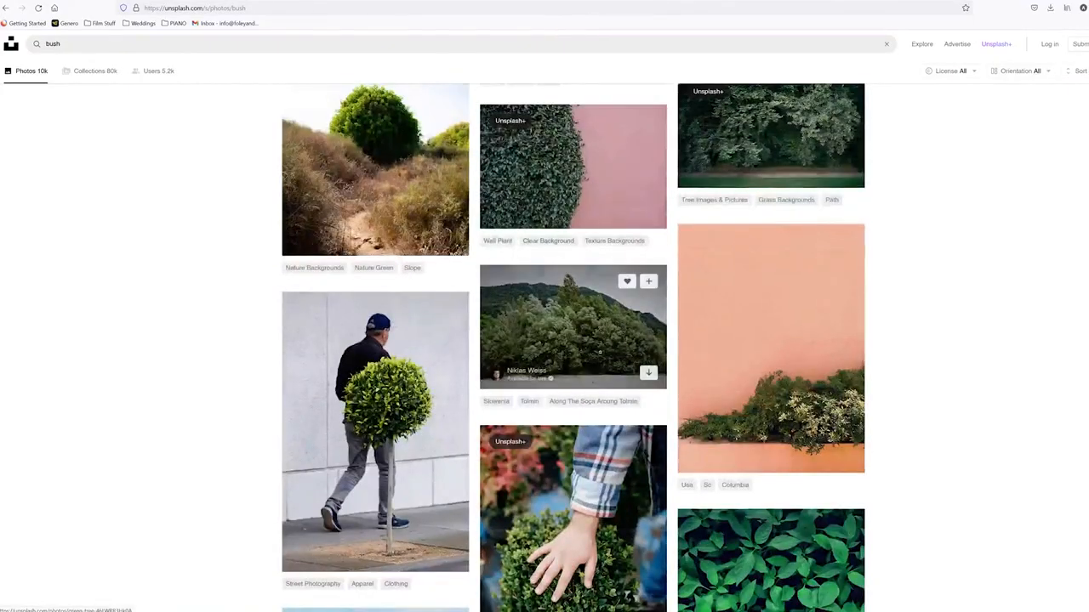
pyautogui.scroll(-8, 597, 339)
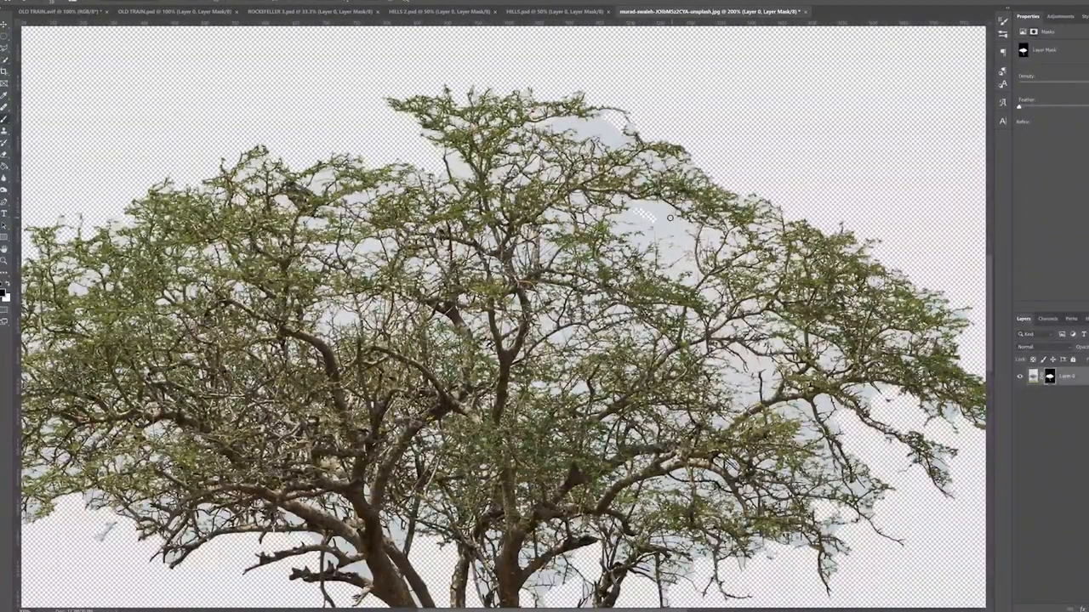
# Touch up the tree photo's layer mask around the upper branches with a small brush and check the whole cutout
pyautogui.rightClick(643, 217)
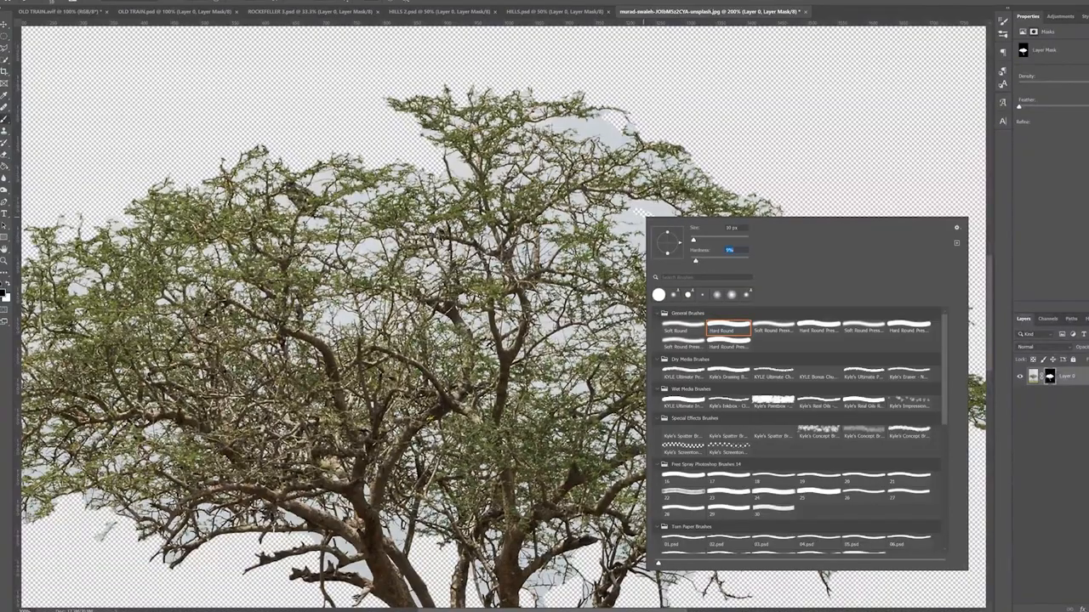
pyautogui.click(628, 206)
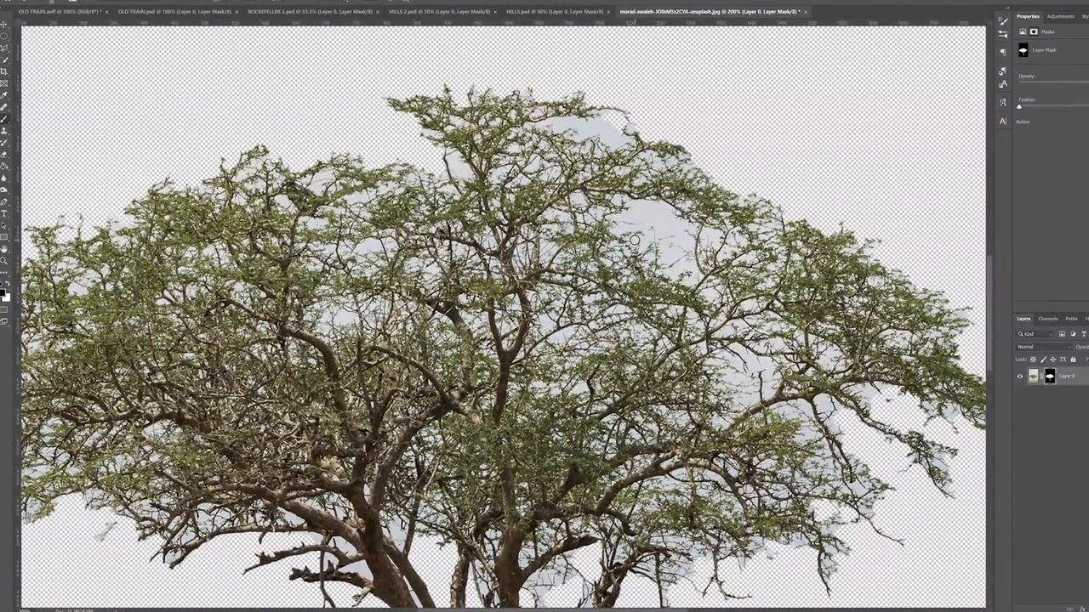
pyautogui.hotkey('ctrl', '-')
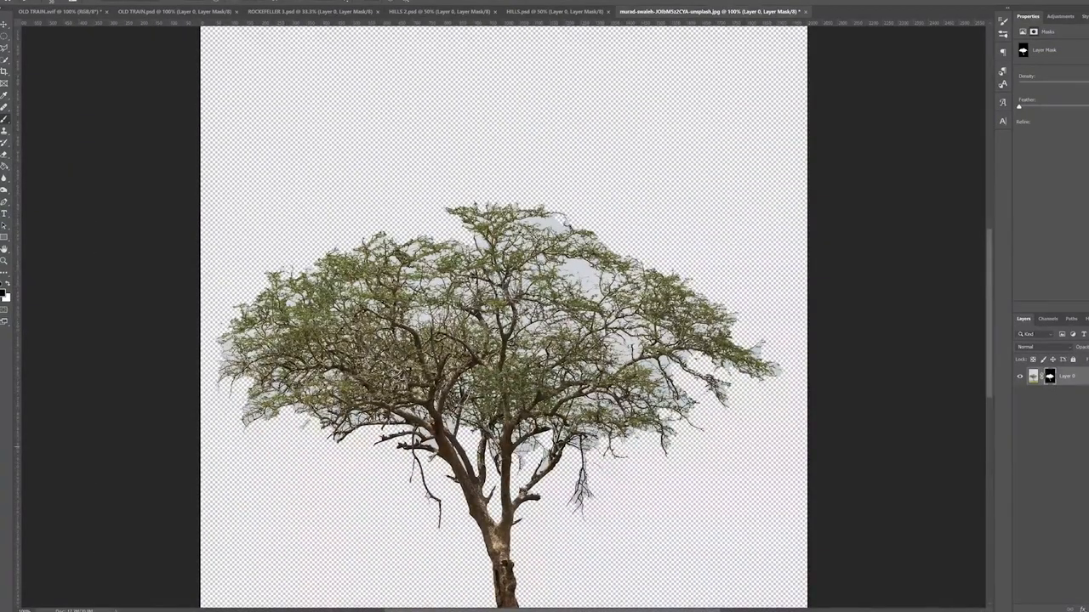
pyautogui.moveTo(814, 112); pyautogui.dragTo(831, 3)
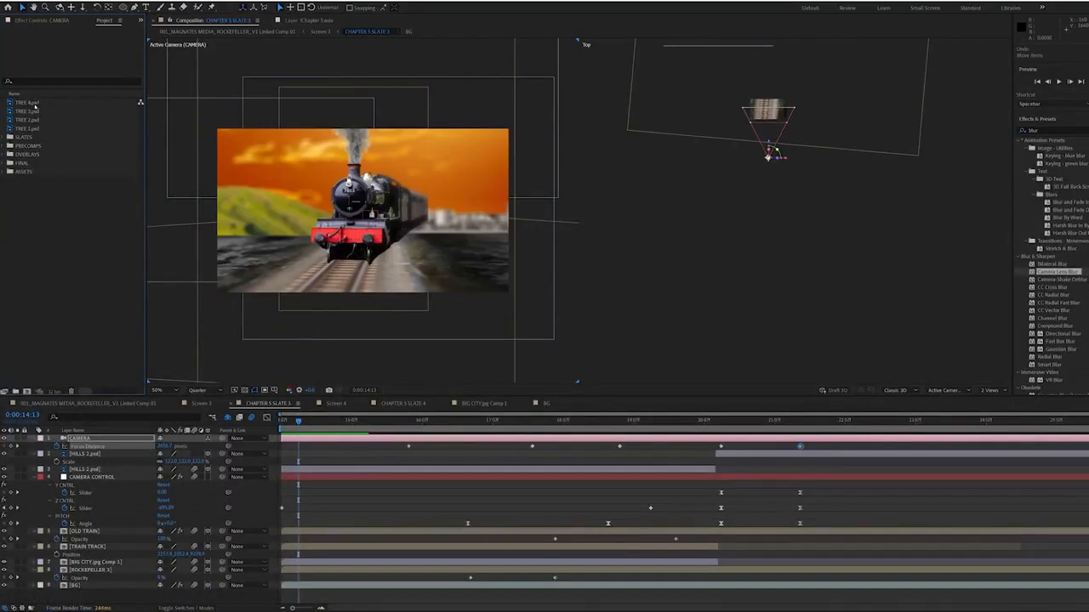
# Create a separate composition from each TREE PSD file and open the TREE 4 composition
pyautogui.click(32, 104)
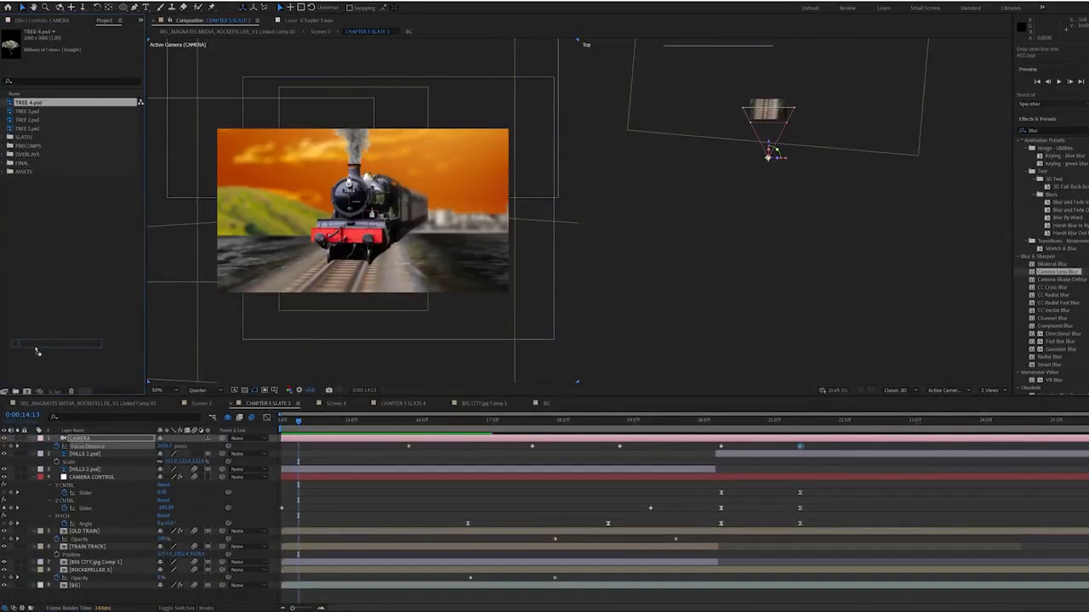
pyautogui.moveTo(30, 103); pyautogui.dragTo(27, 391)
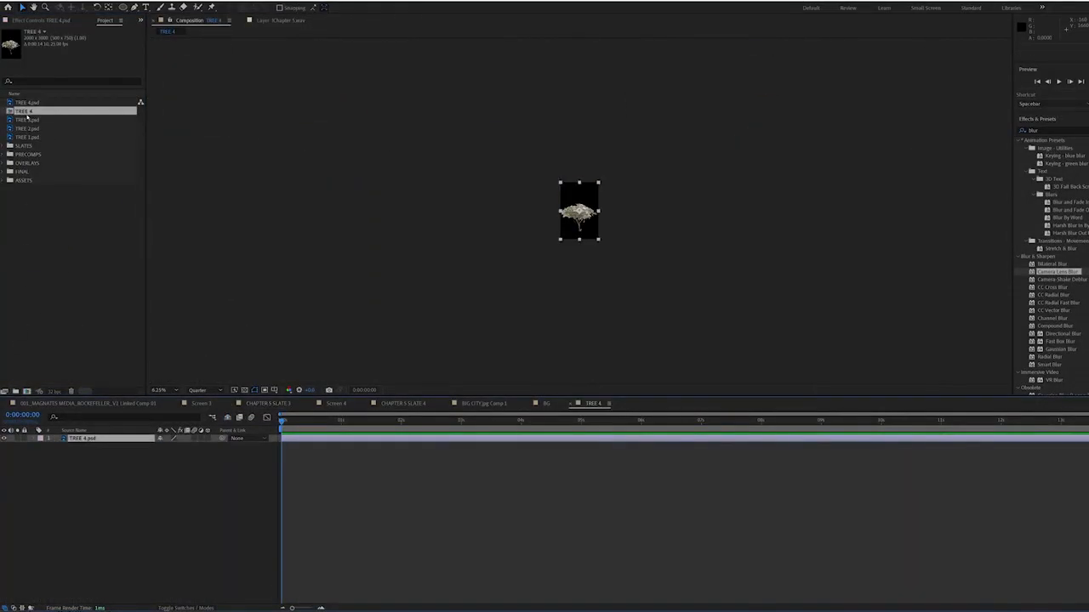
pyautogui.moveTo(27, 118); pyautogui.dragTo(46, 227)
pyautogui.moveTo(32, 380); pyautogui.dragTo(27, 391)
pyautogui.click(584, 404)
pyautogui.scroll(3, 576, 282)
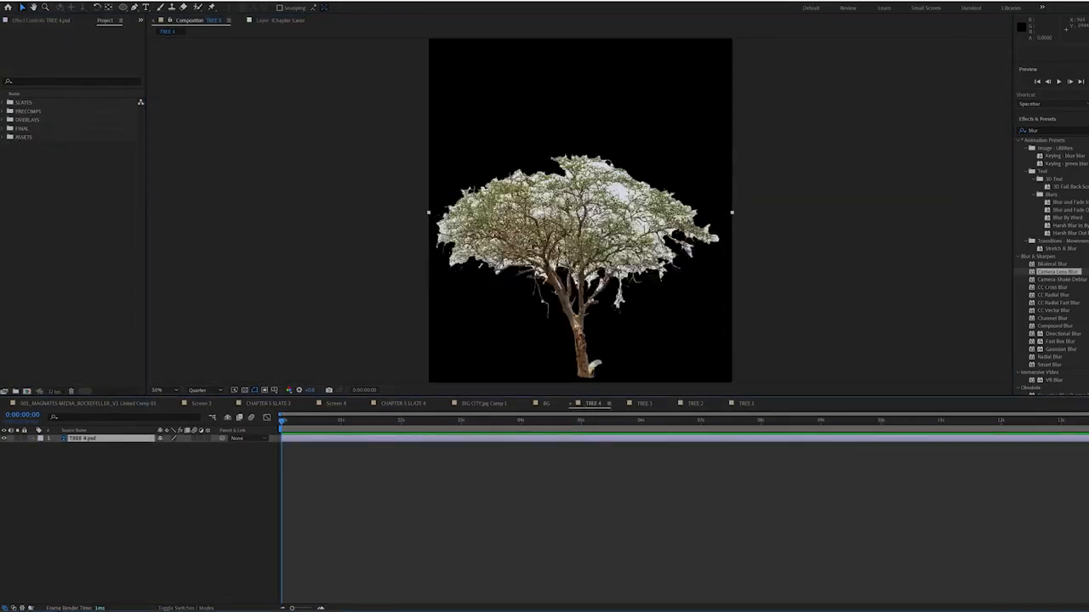
# Apply Luma Key to TREE 4.psd with Key Out Brighter and adjust it to remove the pale sky between the branches
pyautogui.click(1063, 130)
pyautogui.write('key')
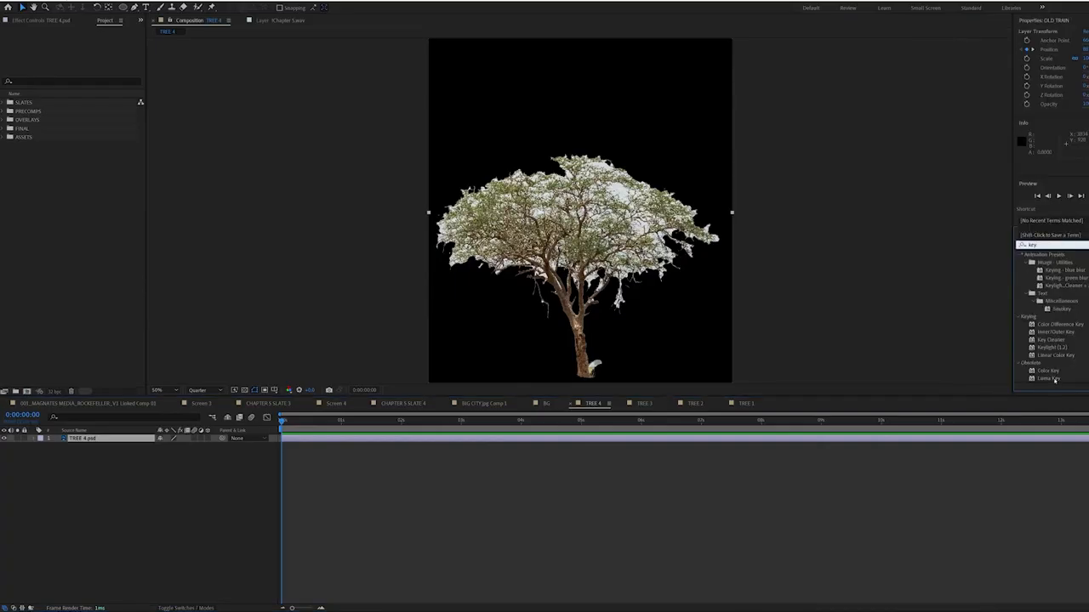
pyautogui.moveTo(1055, 380); pyautogui.dragTo(579, 212)
pyautogui.moveTo(127, 78); pyautogui.dragTo(116, 54)
# Try a Matte Choker effect on TREE 4.psd and remove it
pyautogui.click(1044, 217)
pyautogui.write('c')
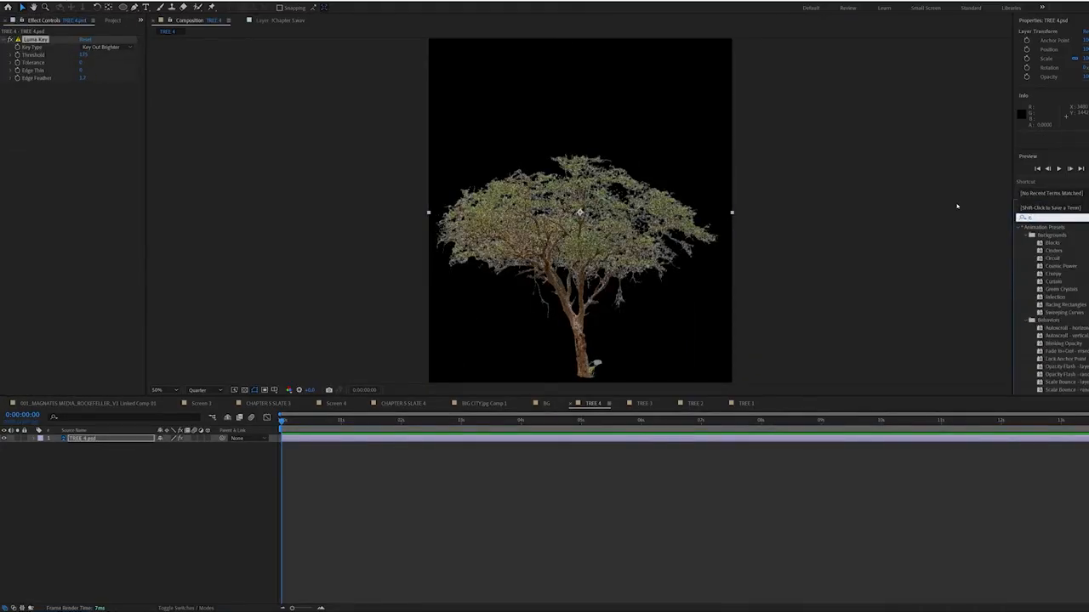
pyautogui.write('hoker')
pyautogui.moveTo(1052, 235); pyautogui.dragTo(604, 252)
pyautogui.moveTo(110, 42); pyautogui.dragTo(120, 44)
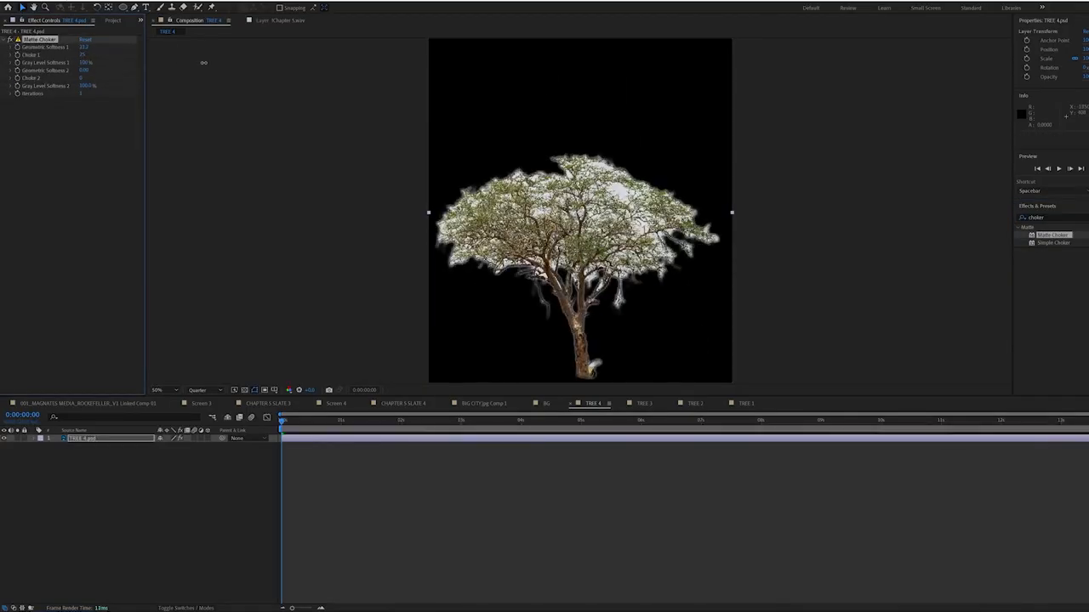
pyautogui.hotkey('ctrl', 'z')
pyautogui.click(89, 86)
pyautogui.press('Delete')
# Add Simple Choker to TREE 4.psd and fine-tune its Choke Matte together with the Luma Key threshold
pyautogui.moveTo(1052, 242); pyautogui.dragTo(90, 102)
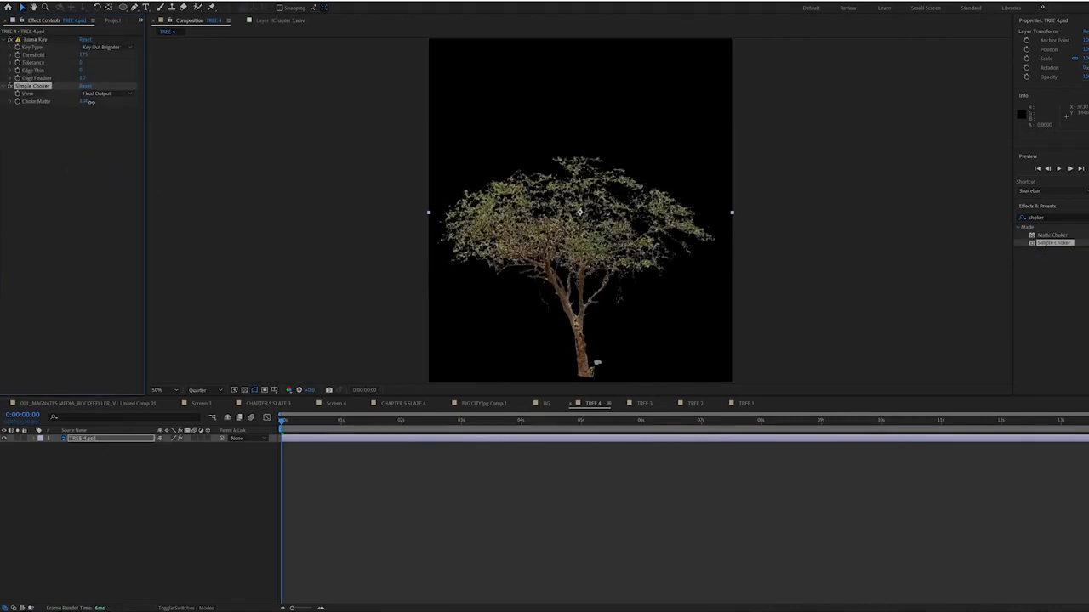
pyautogui.moveTo(83, 55)
pyautogui.mouseDown()
pyautogui.moveTo(68, 55)
pyautogui.moveTo(93, 55)
pyautogui.mouseUp()
pyautogui.click(198, 390)
pyautogui.click(198, 413)
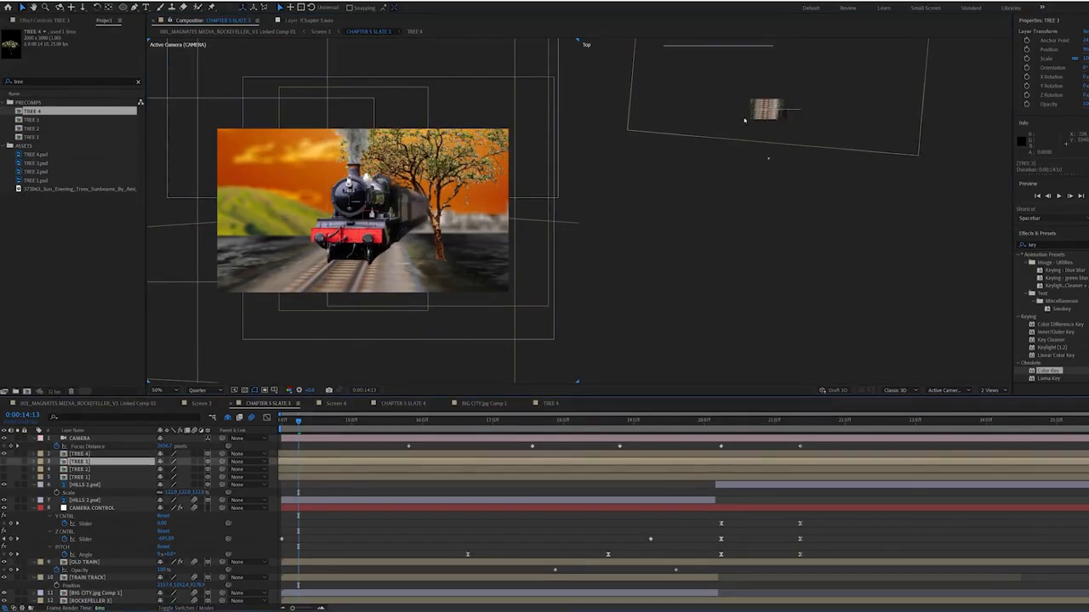
# Reposition the tree beside the train closer to the camera in the Top view and preview the camera move past it
pyautogui.moveTo(783, 120); pyautogui.dragTo(779, 143)
pyautogui.press('space')
pyautogui.press('space')
pyautogui.moveTo(780, 134); pyautogui.dragTo(780, 131)
pyautogui.press('space')
pyautogui.press('space')
pyautogui.press('space')
pyautogui.press('space')
pyautogui.moveTo(515, 421); pyautogui.dragTo(470, 421)
pyautogui.press('space')
pyautogui.press('space')
# Show the TREE 3 layer at 0:00:15:12, scale it to 35% and move it to the right of the train
pyautogui.click(365, 421)
pyautogui.click(4, 462)
pyautogui.click(102, 462)
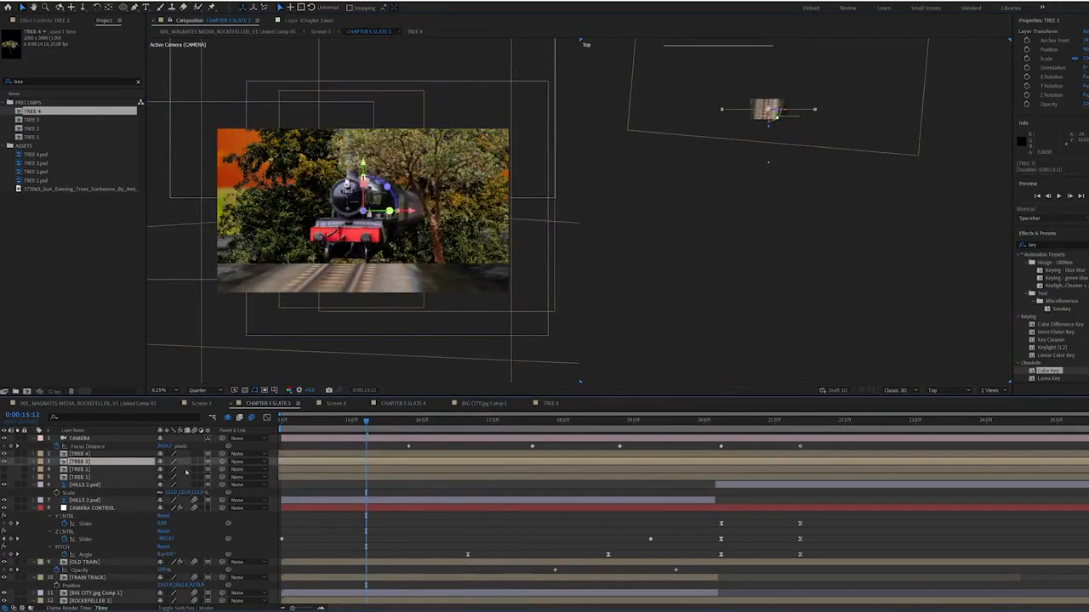
pyautogui.press('s')
pyautogui.moveTo(131, 464); pyautogui.dragTo(121, 465)
pyautogui.moveTo(363, 162); pyautogui.dragTo(363, 147)
pyautogui.moveTo(412, 195); pyautogui.dragTo(505, 195)
pyautogui.moveTo(171, 470); pyautogui.dragTo(221, 469)
pyautogui.hotkey('ctrl', 'z')
pyautogui.hotkey('ctrl', 'z')
pyautogui.moveTo(458, 156); pyautogui.dragTo(513, 144)
# Preview the trees in motion and move the TREE 3 layer lower and slightly further right
pyautogui.press('space')
pyautogui.press('space')
pyautogui.click(85, 454)
pyautogui.press('space')
pyautogui.press('space')
pyautogui.click(85, 462)
pyautogui.moveTo(475, 188); pyautogui.dragTo(501, 263)
# Show the TREE 2 layer with TREE 3 hidden and shift TREE 2 to the right of the locomotive
pyautogui.click(4, 477)
pyautogui.click(4, 462)
pyautogui.click(80, 477)
pyautogui.click(80, 462)
pyautogui.click(79, 477)
pyautogui.click(4, 477)
pyautogui.click(4, 477)
pyautogui.moveTo(363, 212); pyautogui.dragTo(409, 217)
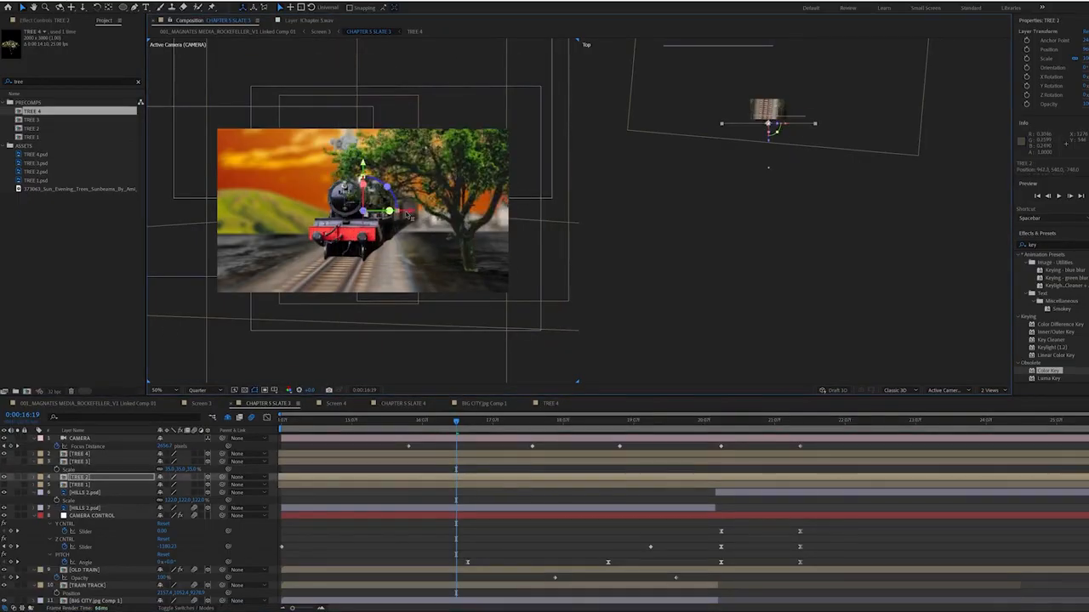
# Lower the TREE 4 layer slightly, turn TREE 3 back on and nudge it down as well
pyautogui.click(80, 454)
pyautogui.moveTo(464, 104); pyautogui.dragTo(467, 119)
pyautogui.click(4, 462)
pyautogui.press('space')
pyautogui.press('space')
pyautogui.click(485, 421)
pyautogui.click(80, 462)
pyautogui.moveTo(504, 188)
pyautogui.mouseDown()
pyautogui.moveTo(294, 199)
pyautogui.moveTo(503, 202)
pyautogui.mouseUp()
# Move the TREE 2 and TREE 4 layers across to the left side of the railway track
pyautogui.click(80, 478)
pyautogui.moveTo(456, 229); pyautogui.dragTo(134, 234)
pyautogui.click(80, 454)
pyautogui.moveTo(500, 158); pyautogui.dragTo(291, 160)
# Preview the scene from 0:00:14:07 through the portrait reveal to check the tree placement
pyautogui.click(281, 421)
pyautogui.press('space')
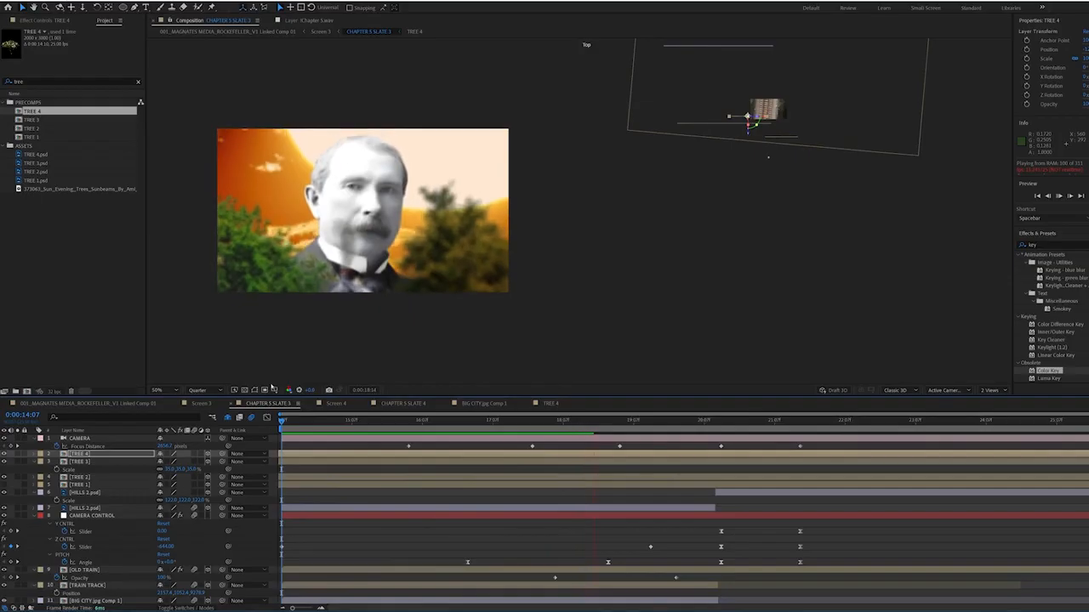
pyautogui.press('space')
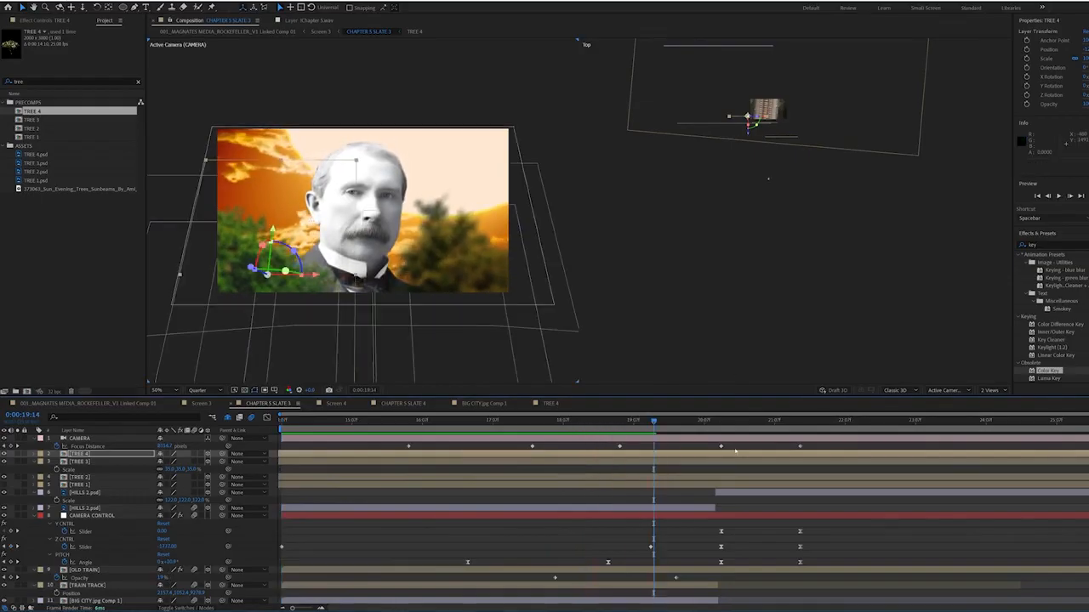
pyautogui.press('space')
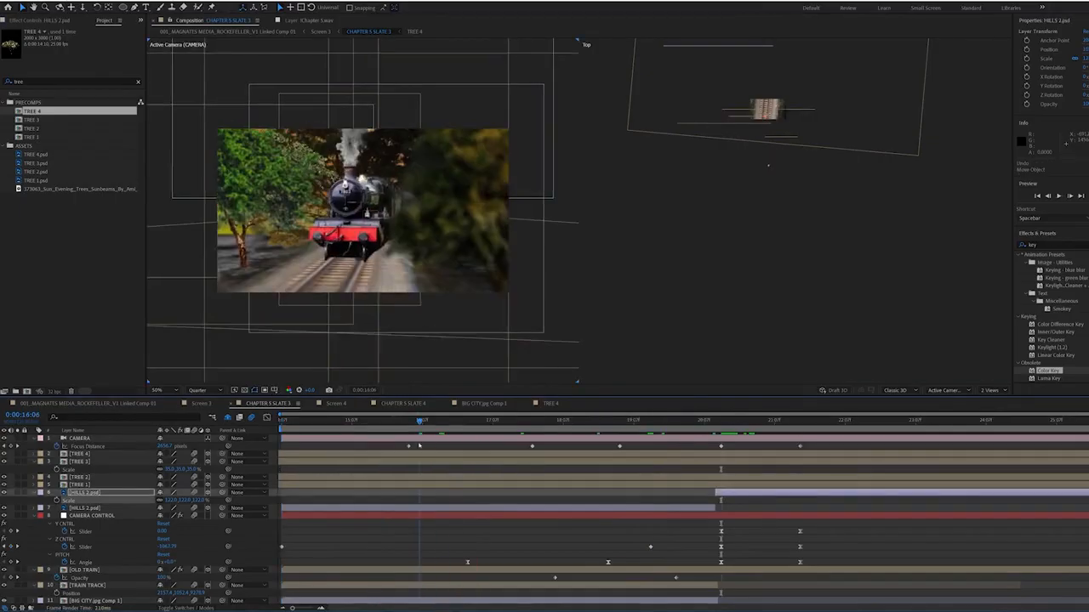
# Scale down the TREE 1 layer and move it left in the camera view
pyautogui.click(440, 420)
pyautogui.click(79, 484)
pyautogui.press('s')
pyautogui.moveTo(172, 493); pyautogui.dragTo(145, 493)
pyautogui.moveTo(393, 173); pyautogui.dragTo(344, 184)
# Save the project and preview the scene from its start with the repositioned trees
pyautogui.press('space')
pyautogui.moveTo(345, 421); pyautogui.dragTo(210, 432)
pyautogui.hotkey('ctrl', 's')
pyautogui.press('space')
pyautogui.press('space')
# Shift the TREE 1 layer further left at the start of the shot and preview the full camera move
pyautogui.moveTo(333, 420); pyautogui.dragTo(279, 421)
pyautogui.click(128, 486)
pyautogui.moveTo(321, 209); pyautogui.dragTo(263, 213)
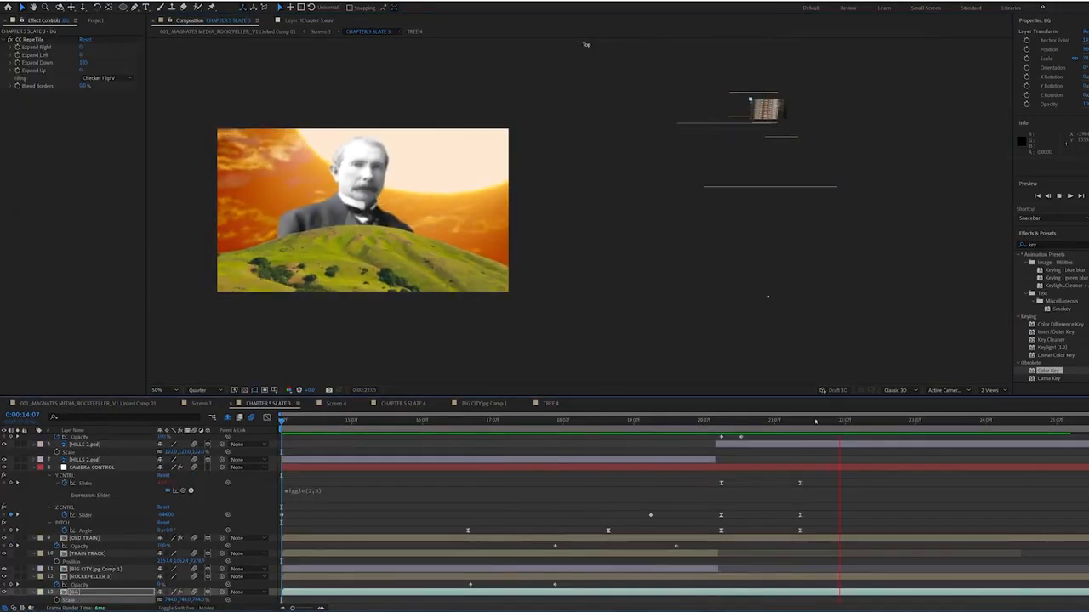
pyautogui.press('space')
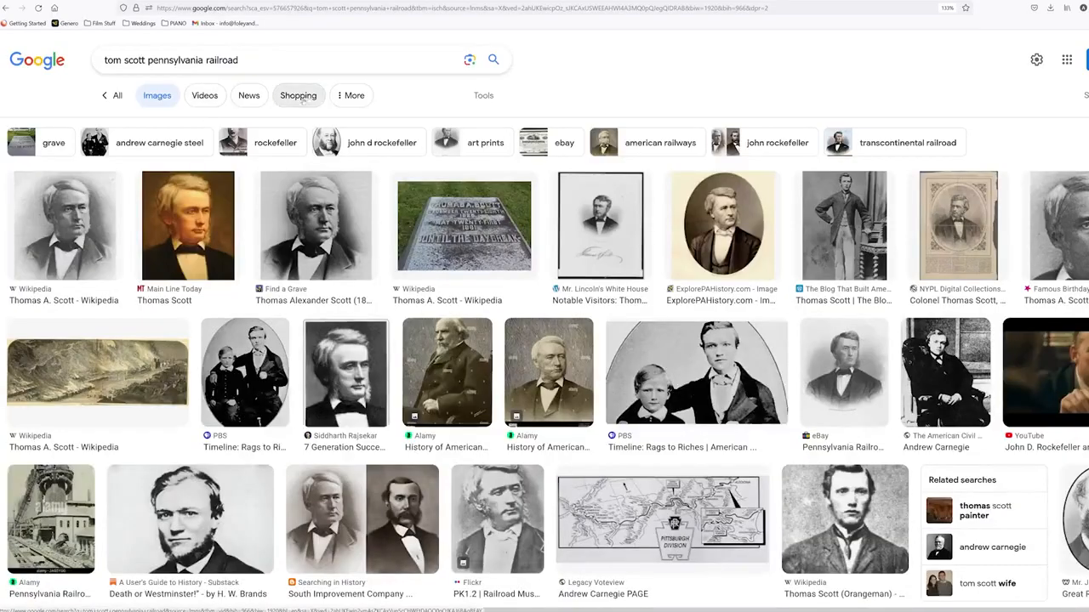
# Switch to the Tom Scott image search, filter the results to Large and open the first painted portrait
pyautogui.click(351, 95)
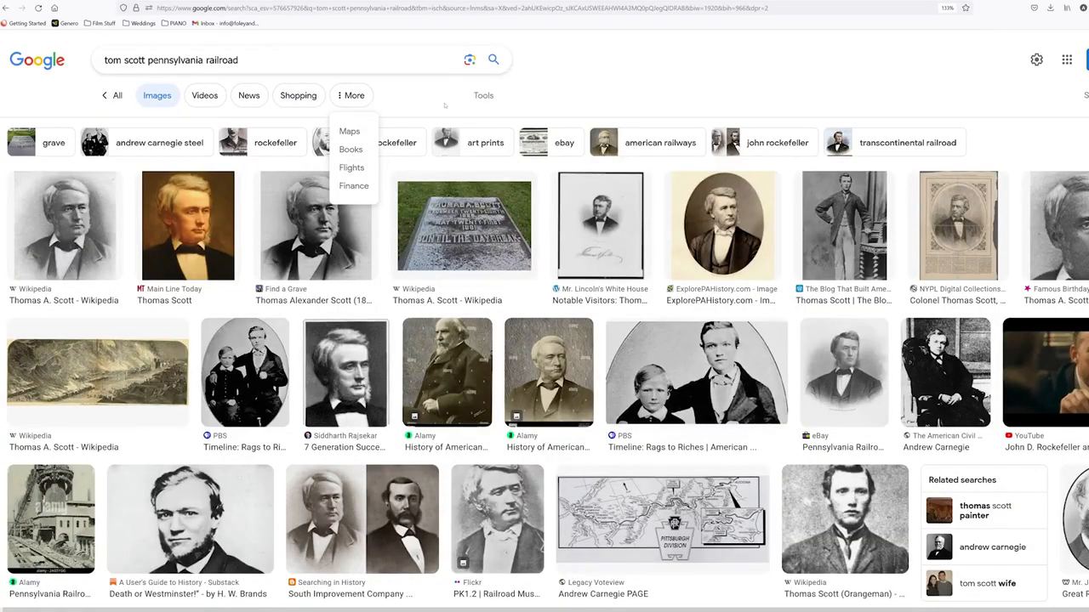
pyautogui.click(493, 99)
pyautogui.click(285, 126)
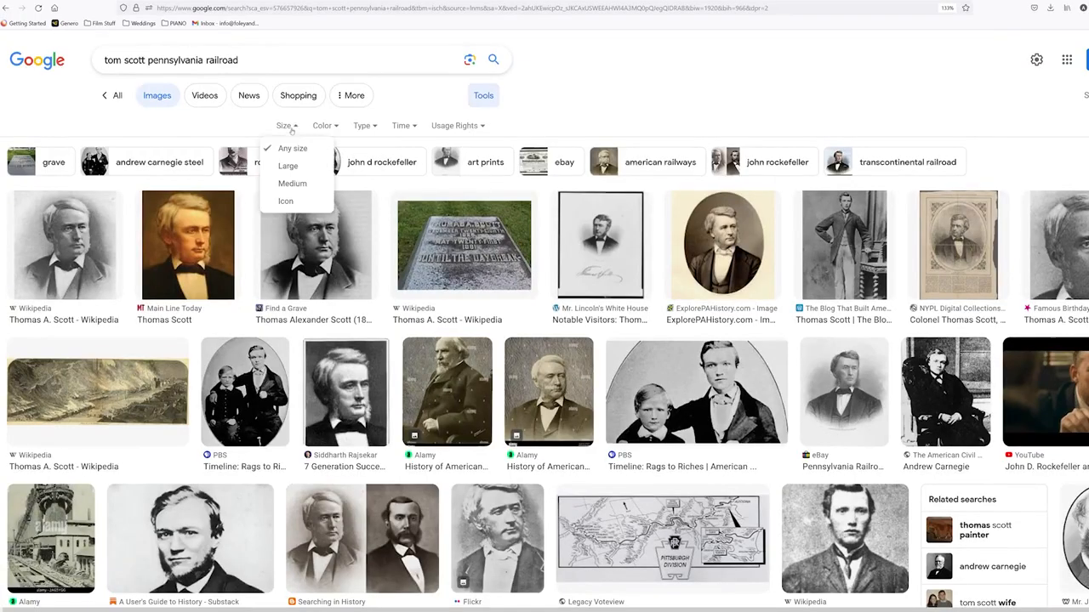
pyautogui.click(289, 166)
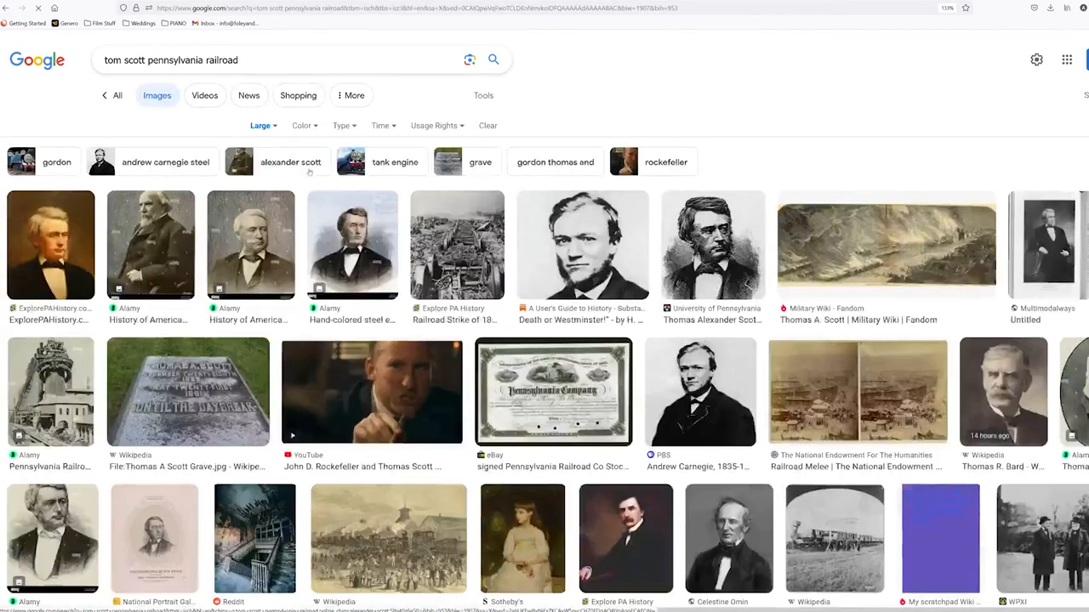
pyautogui.click(52, 245)
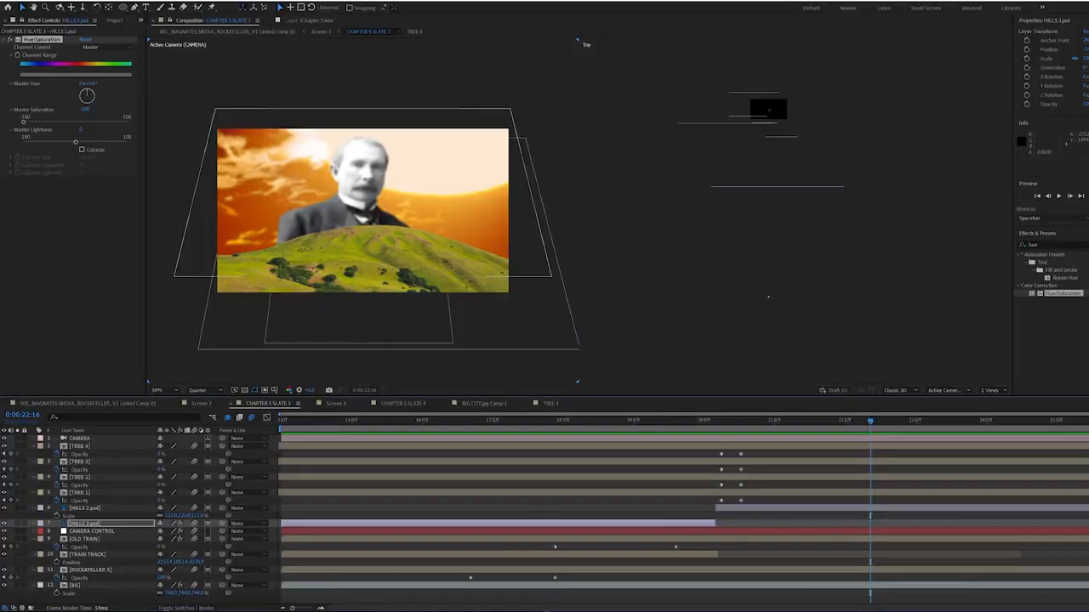
# Add TOM SCOTT.jpg to the CHAPTER 5 SLATE 3 composition, flip it horizontally and place it on the right of the frame
pyautogui.moveTo(862, 254); pyautogui.dragTo(464, 508)
pyautogui.moveTo(346, 229); pyautogui.dragTo(289, 277)
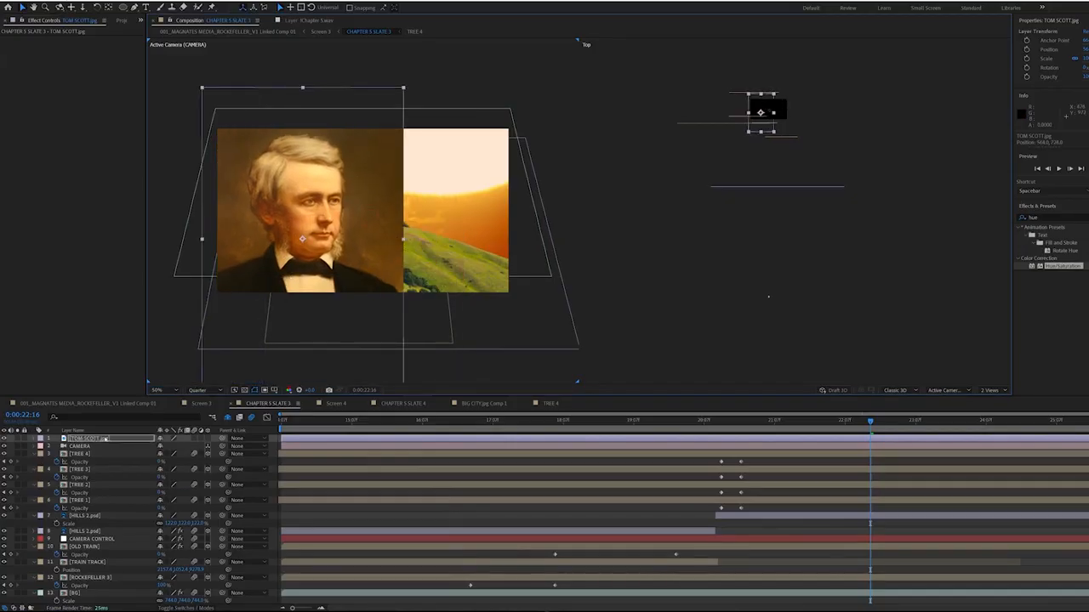
pyautogui.press('s')
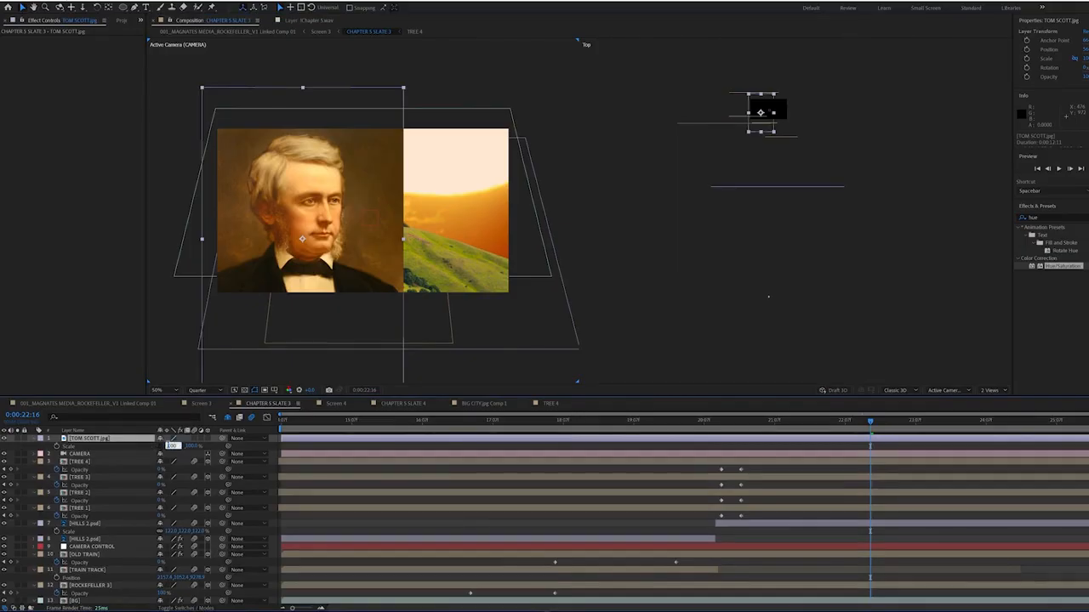
pyautogui.moveTo(321, 257); pyautogui.dragTo(461, 257)
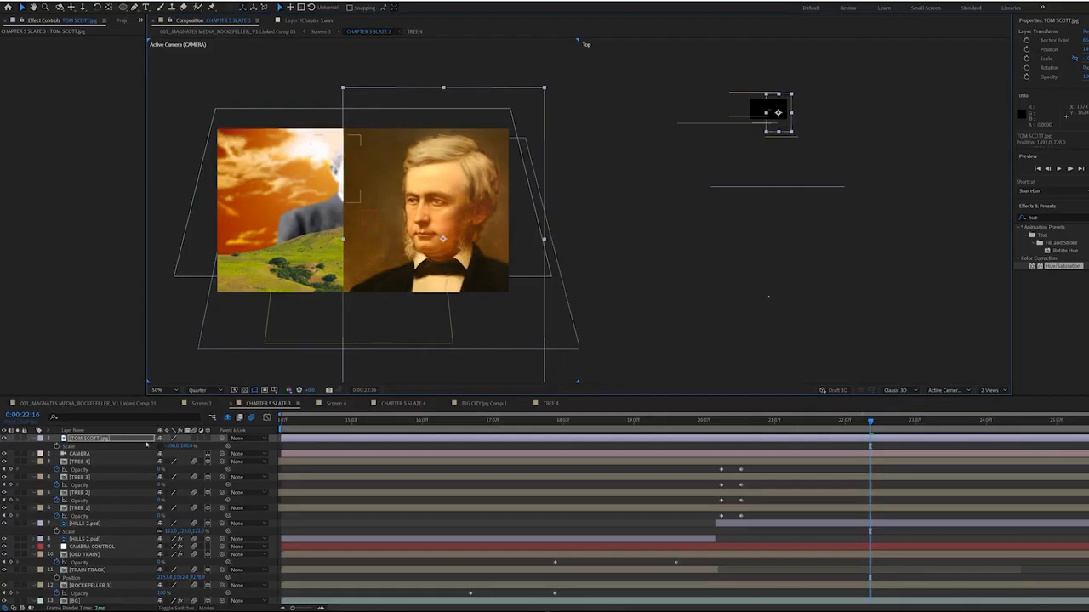
pyautogui.moveTo(155, 448); pyautogui.dragTo(167, 447)
# Pre-compose the TOM SCOTT.jpg layer under the name TOM SCOTT and open that composition
pyautogui.rightClick(127, 440)
pyautogui.click(146, 387)
pyautogui.write('TOM SCOTT')
pyautogui.press('Return')
pyautogui.doubleClick(112, 440)
pyautogui.click(268, 404)
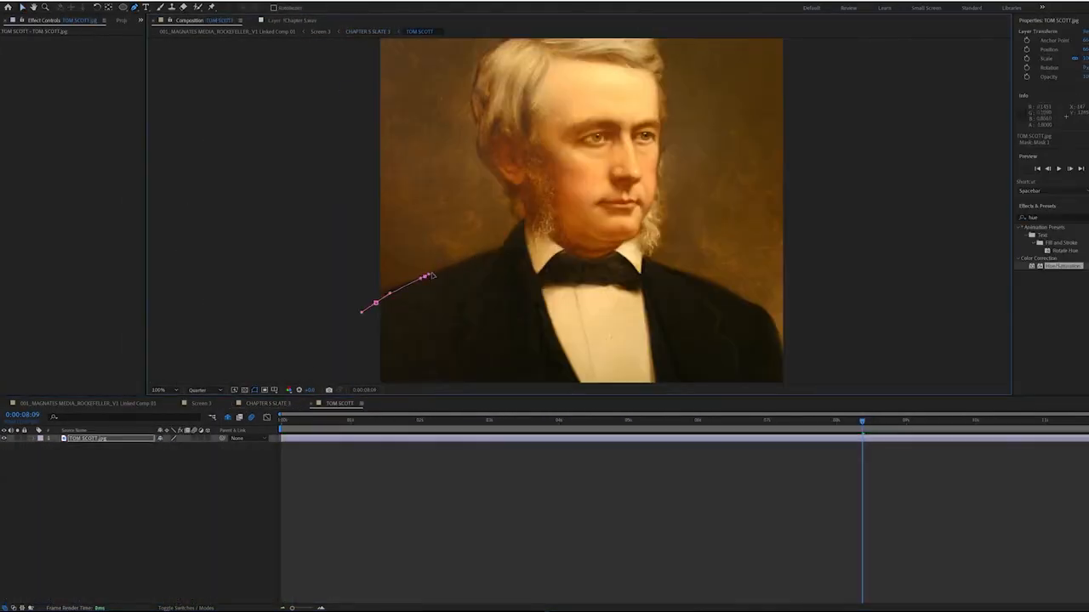
# Cut out the Tom Scott portrait with a Pen mask, then scale and place the TOM SCOTT layer in CHAPTER 5 SLATE 3
pyautogui.click(459, 207)
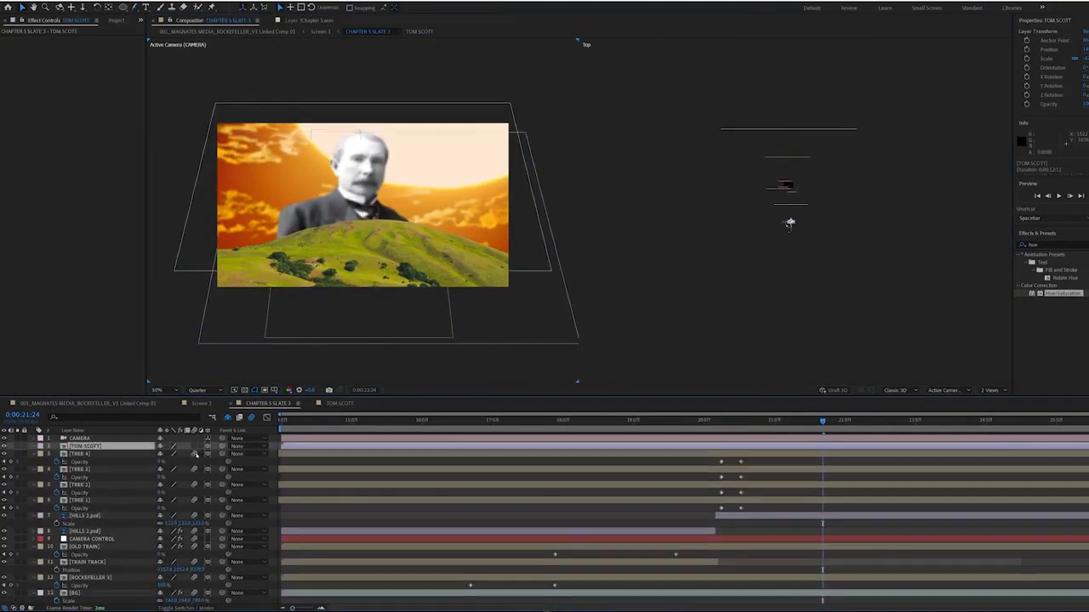
pyautogui.press('s')
pyautogui.scroll(3, 795, 211)
pyautogui.moveTo(753, 305); pyautogui.dragTo(754, 197)
pyautogui.moveTo(369, 68); pyautogui.dragTo(384, 248)
pyautogui.moveTo(180, 454); pyautogui.dragTo(221, 455)
pyautogui.moveTo(396, 285); pyautogui.dragTo(449, 272)
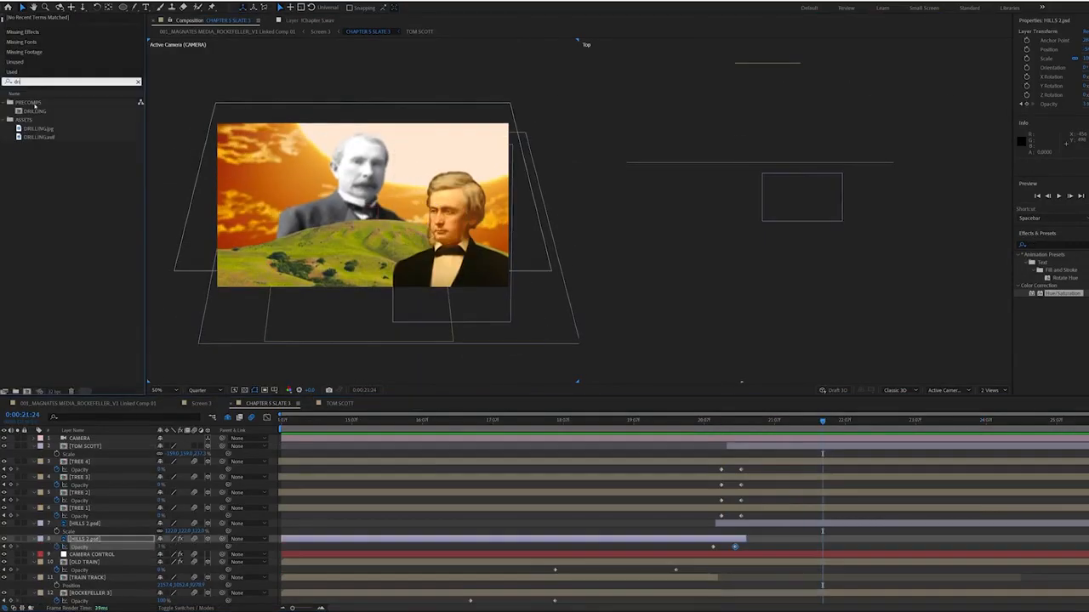
# Inspect the DRILLING composition, then return to CHAPTER 5 SLATE 3 and preview the hills section with the oil pump
pyautogui.doubleClick(34, 111)
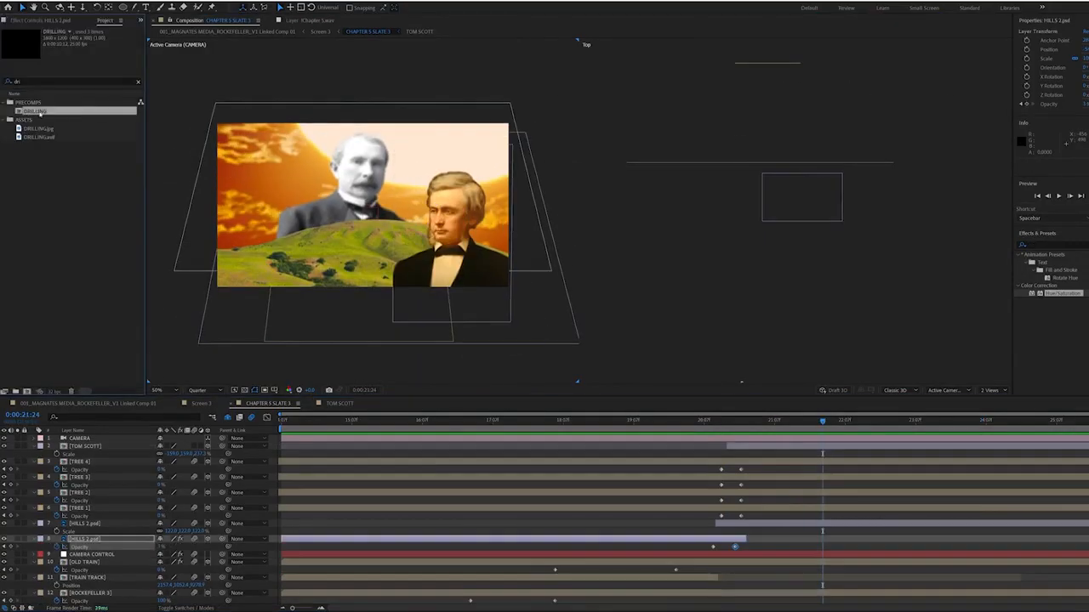
pyautogui.moveTo(318, 424); pyautogui.dragTo(268, 432)
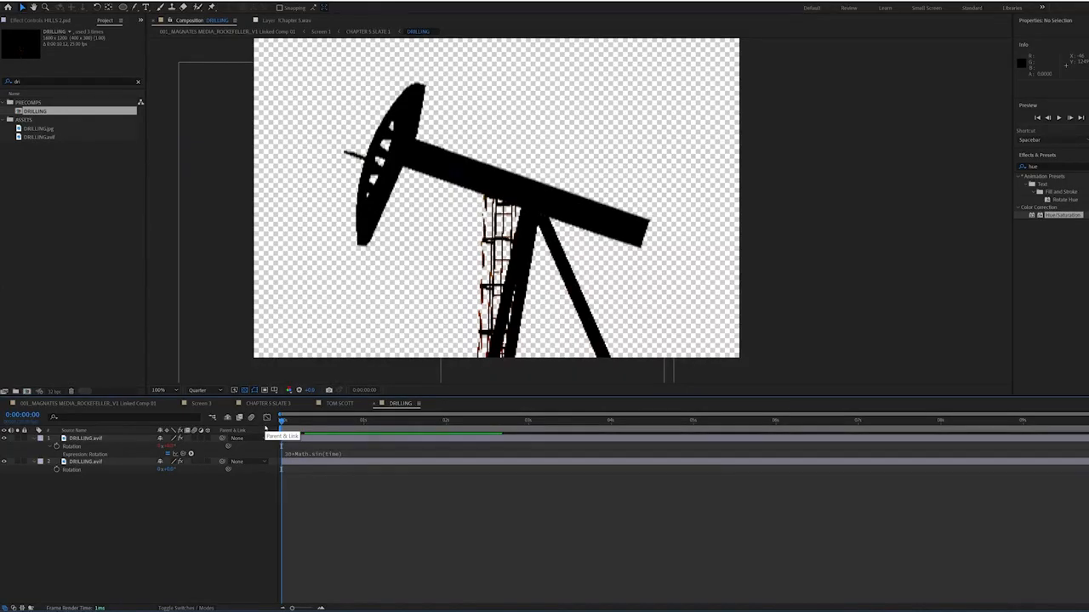
pyautogui.click(268, 403)
pyautogui.click(83, 523)
pyautogui.click(717, 420)
pyautogui.press('space')
pyautogui.press('space')
# Duplicate the DRILLING layer, move the copy further left across the hills and scale the other pump down to 44%
pyautogui.hotkey('ctrl', 'd')
pyautogui.moveTo(411, 211); pyautogui.dragTo(345, 212)
pyautogui.click(83, 531)
pyautogui.moveTo(171, 538); pyautogui.dragTo(146, 538)
# Duplicate the larger DRILLING layer, place the copy on the hill beside Tom Scott and preview the shot
pyautogui.click(82, 523)
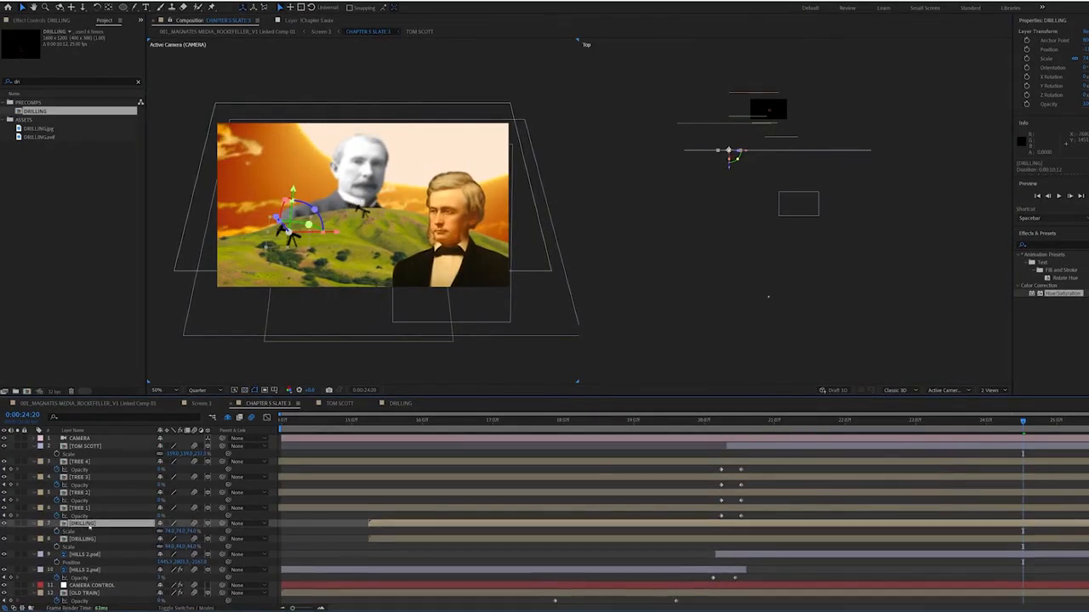
pyautogui.hotkey('ctrl', 'd')
pyautogui.moveTo(344, 213); pyautogui.dragTo(446, 215)
pyautogui.click(718, 421)
pyautogui.press('space')
pyautogui.moveTo(718, 421); pyautogui.dragTo(836, 421)
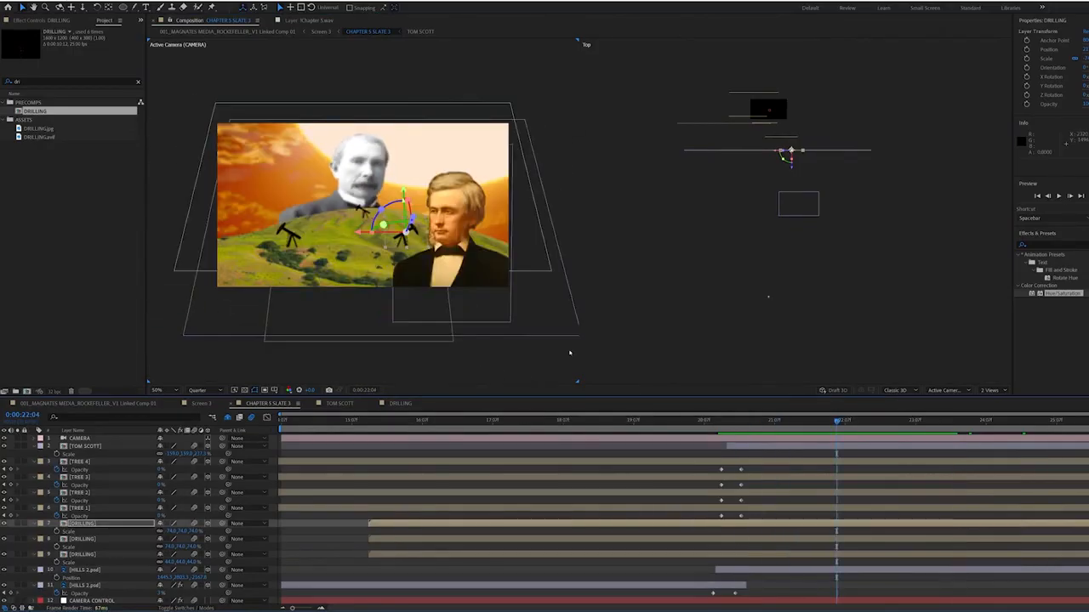
# Collapse the expanded properties of the TOM SCOTT and TREE layers
pyautogui.click(34, 446)
pyautogui.click(34, 454)
pyautogui.click(35, 462)
pyautogui.click(34, 470)
pyautogui.click(34, 477)
# Duplicate a DRILLING layer, enlarge the copy as a foreground pump at the left of the frame and preview the shot
pyautogui.click(82, 501)
pyautogui.click(83, 485)
pyautogui.hotkey('ctrl', 'd')
pyautogui.moveTo(406, 235); pyautogui.dragTo(263, 258)
pyautogui.press('s')
pyautogui.moveTo(175, 493); pyautogui.dragTo(267, 493)
pyautogui.moveTo(265, 262); pyautogui.dragTo(246, 247)
pyautogui.moveTo(836, 421); pyautogui.dragTo(724, 421)
pyautogui.press('space')
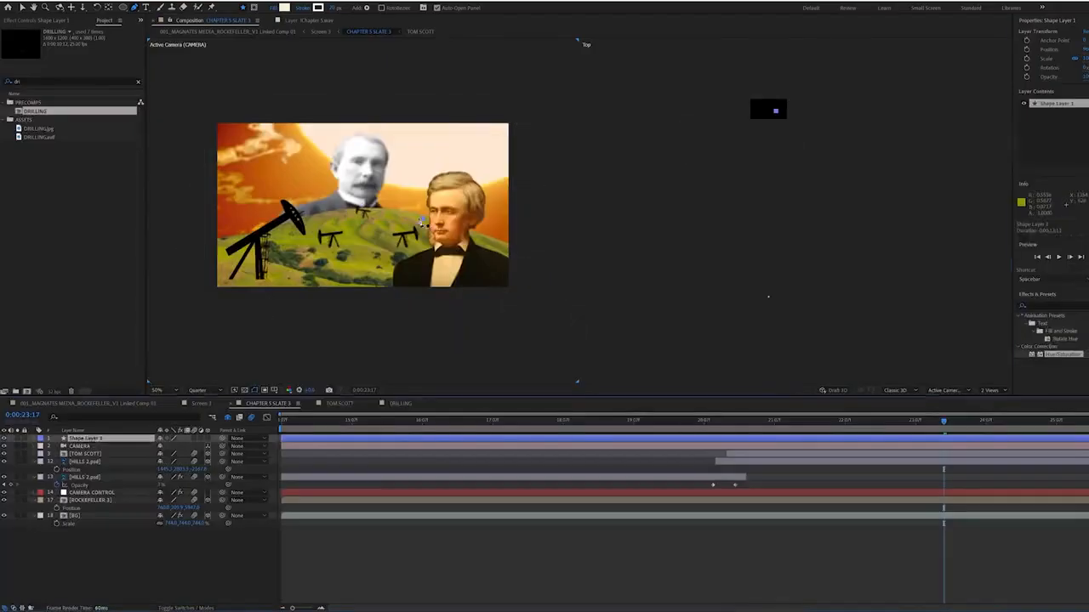
# Draw a curved road path across the hills with the Pen tool and delete the shape's fill
pyautogui.click(363, 215)
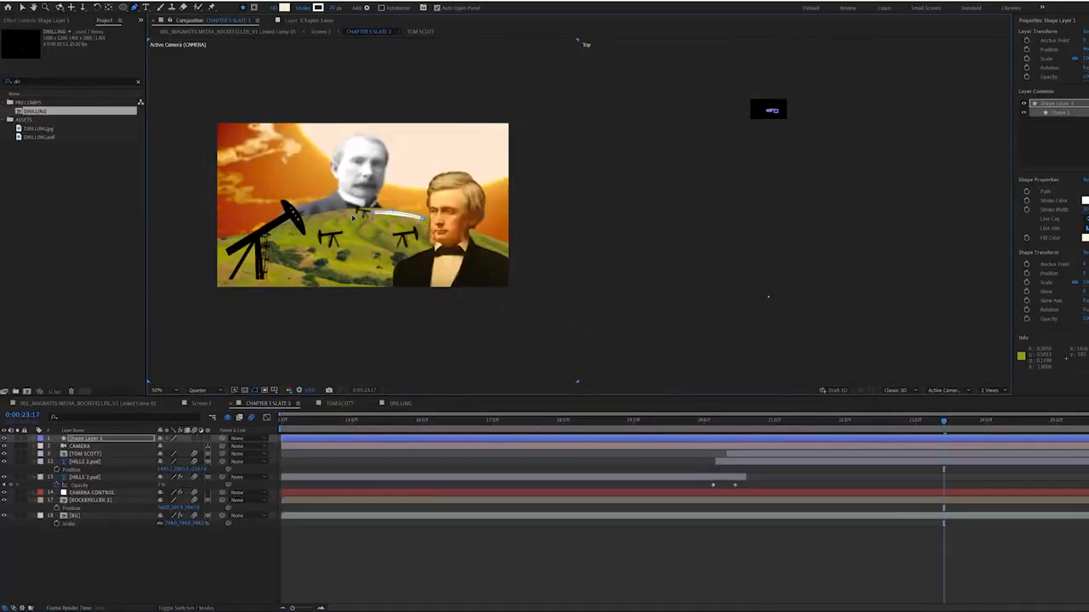
pyautogui.click(230, 238)
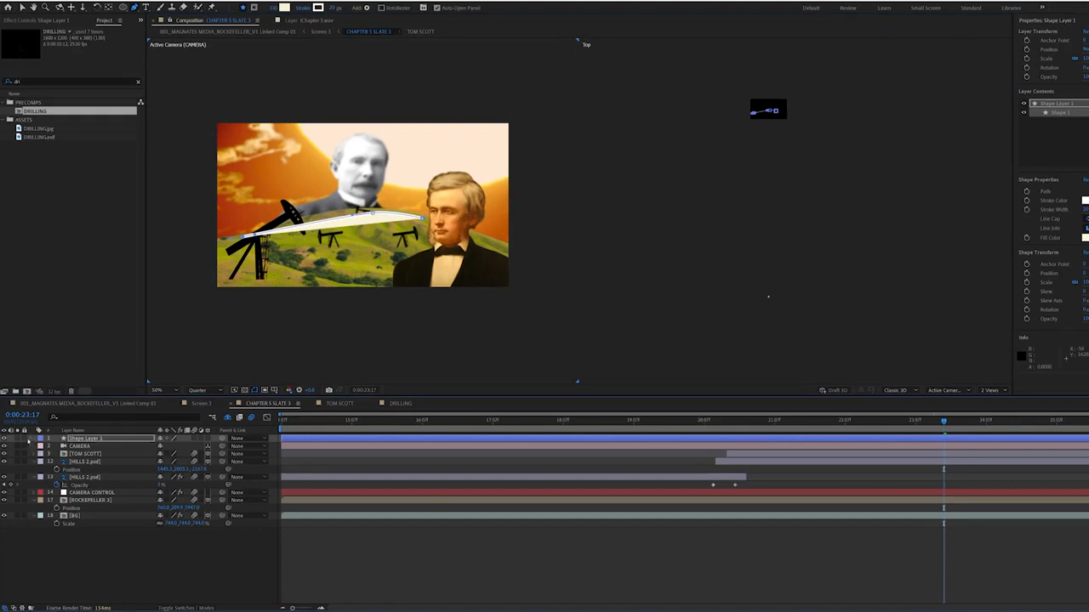
pyautogui.click(34, 439)
pyautogui.click(42, 446)
pyautogui.click(51, 455)
pyautogui.click(83, 478)
pyautogui.press('Delete')
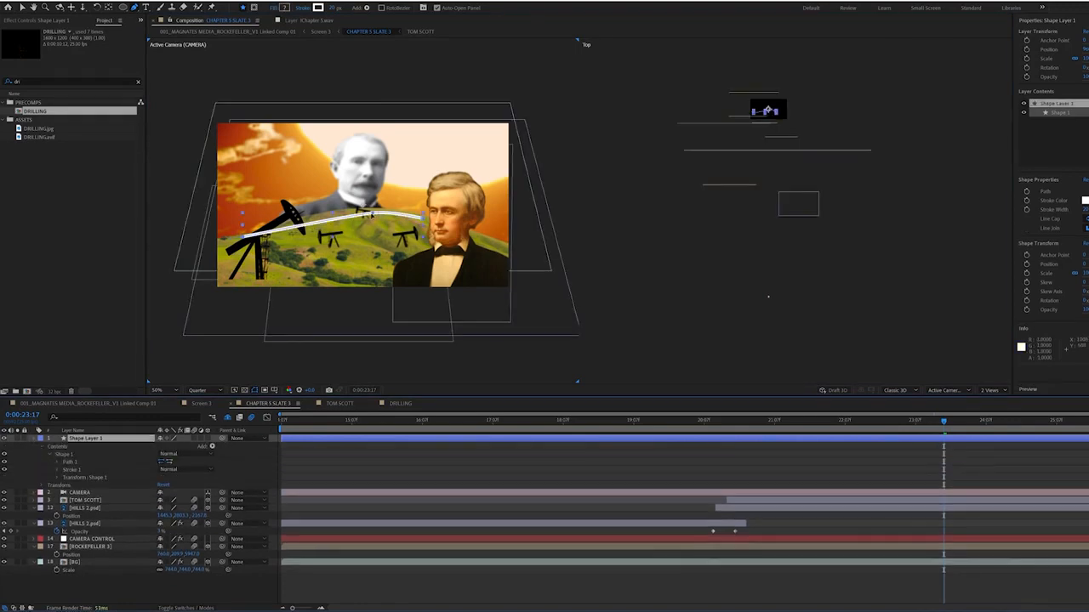
# Extend the road path into a winding curve toward the foreground and set its stroke taper Start Length to 100%
pyautogui.moveTo(274, 258); pyautogui.dragTo(328, 269)
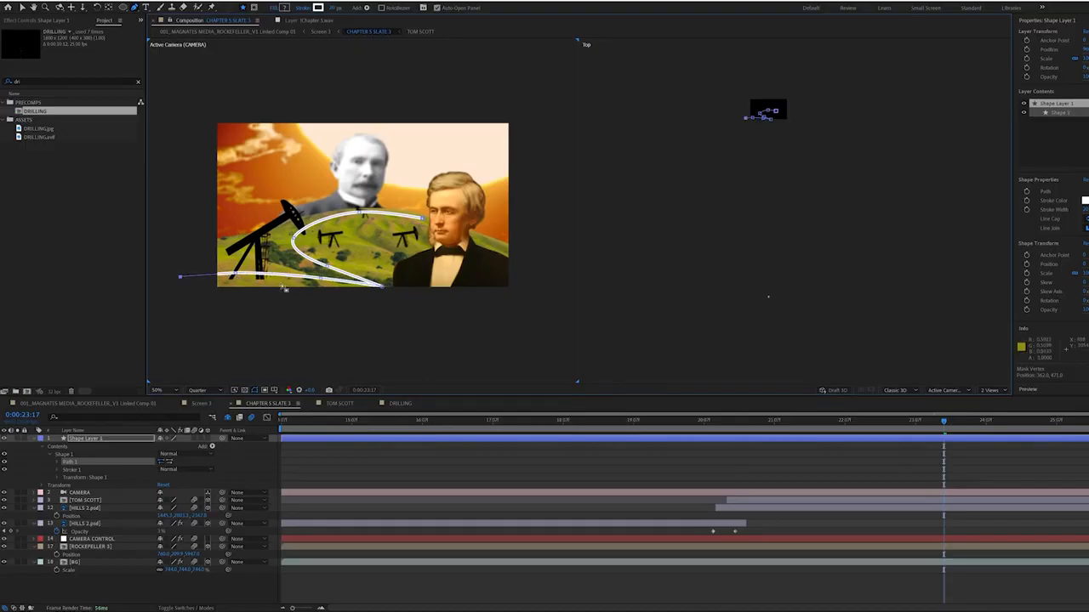
pyautogui.press('v')
pyautogui.click(57, 469)
pyautogui.click(64, 539)
pyautogui.click(160, 556)
pyautogui.moveTo(161, 555); pyautogui.dragTo(643, 530)
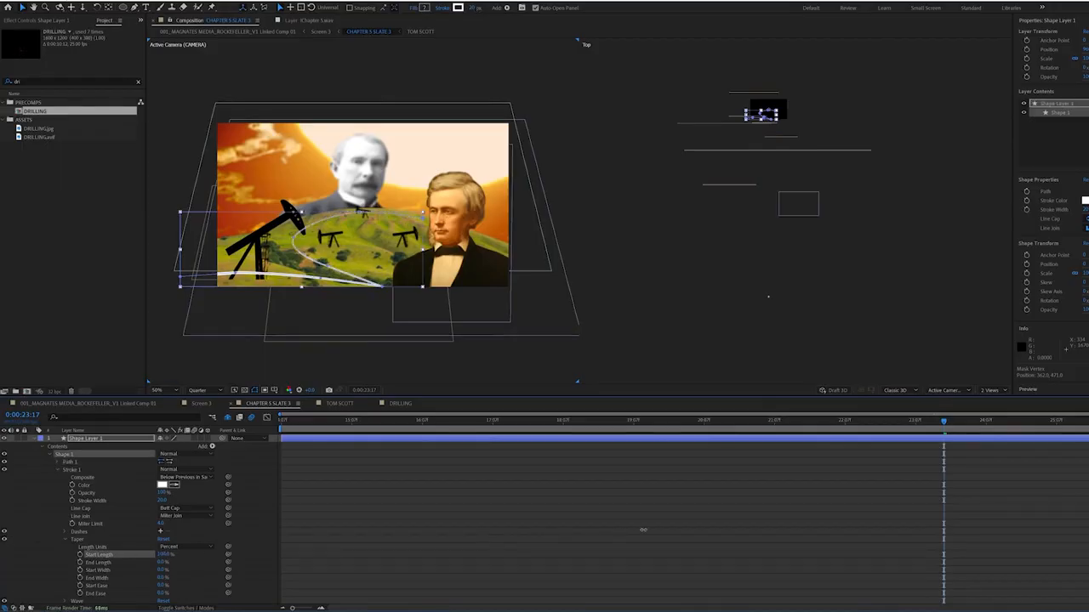
pyautogui.click(588, 455)
# Make Shape Layer 1 a 3D layer and expand its contents at 0:00:24:00
pyautogui.moveTo(942, 421); pyautogui.dragTo(967, 421)
pyautogui.click(207, 438)
pyautogui.click(85, 438)
pyautogui.press('s')
pyautogui.click(34, 438)
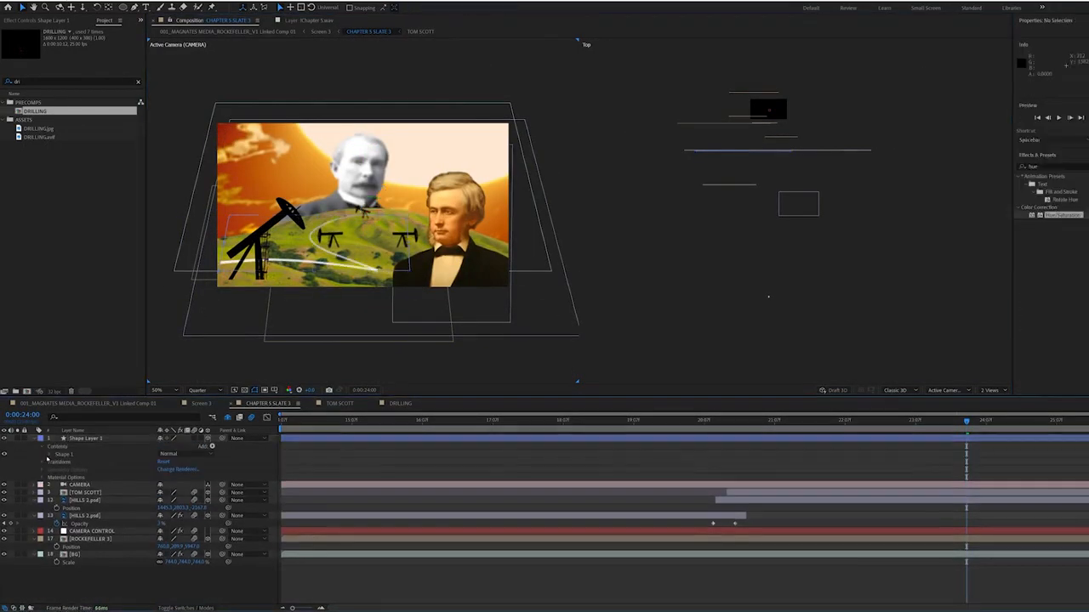
# Widen the road's stroke and reshape its path points so the curve runs past the frame's lower edge
pyautogui.click(49, 454)
pyautogui.click(70, 462)
pyautogui.moveTo(374, 284); pyautogui.dragTo(383, 295)
pyautogui.click(57, 470)
pyautogui.moveTo(163, 501); pyautogui.dragTo(204, 501)
pyautogui.moveTo(189, 277); pyautogui.dragTo(194, 237)
pyautogui.moveTo(383, 294)
pyautogui.mouseDown()
pyautogui.moveTo(352, 294)
pyautogui.moveTo(532, 331)
pyautogui.mouseUp()
pyautogui.moveTo(311, 271); pyautogui.dragTo(275, 254)
# Add Trim Paths to the road shape, apply Easy Ease to its End keyframes and preview the reveal
pyautogui.click(212, 447)
pyautogui.click(182, 384)
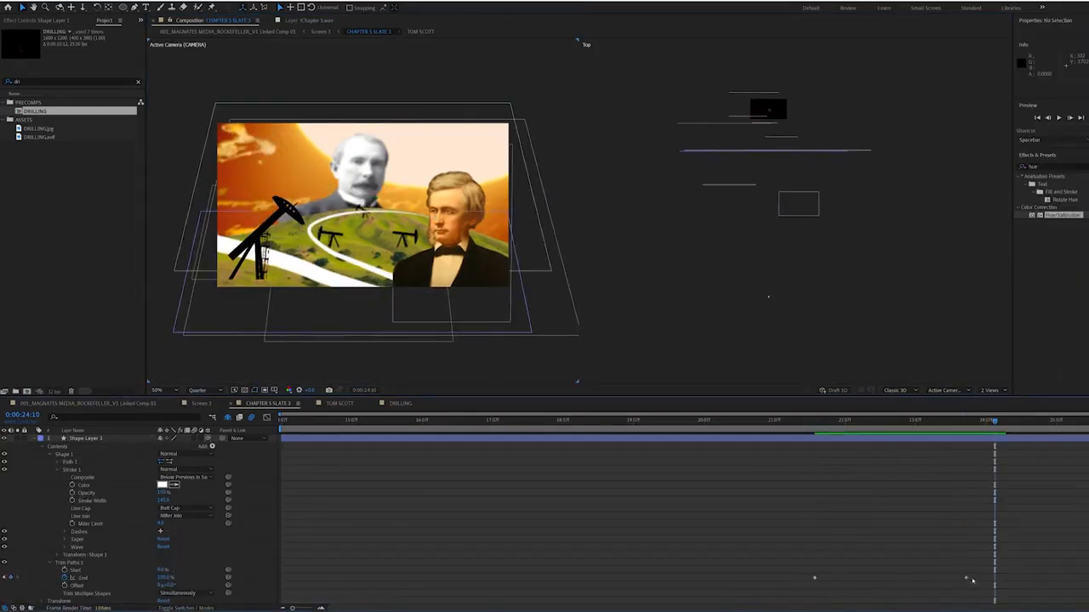
pyautogui.moveTo(785, 563); pyautogui.dragTo(1084, 594)
pyautogui.press('F9')
pyautogui.click(820, 423)
pyautogui.press('space')
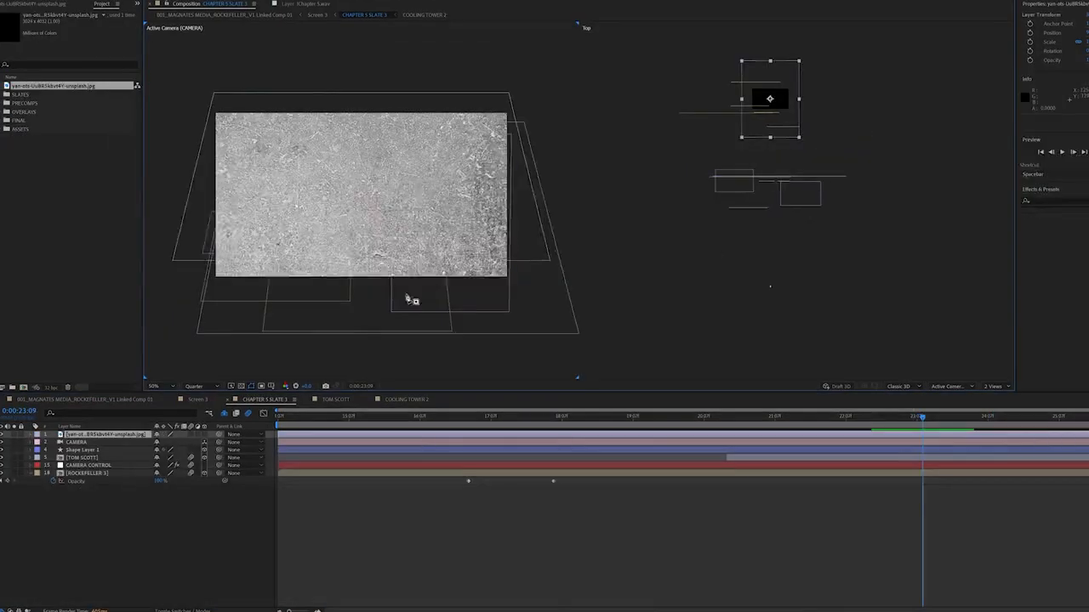
# Make the concrete texture a 3D layer, move it in depth to the hills' plane and try changing its orientation
pyautogui.click(204, 435)
pyautogui.moveTo(772, 116); pyautogui.dragTo(771, 194)
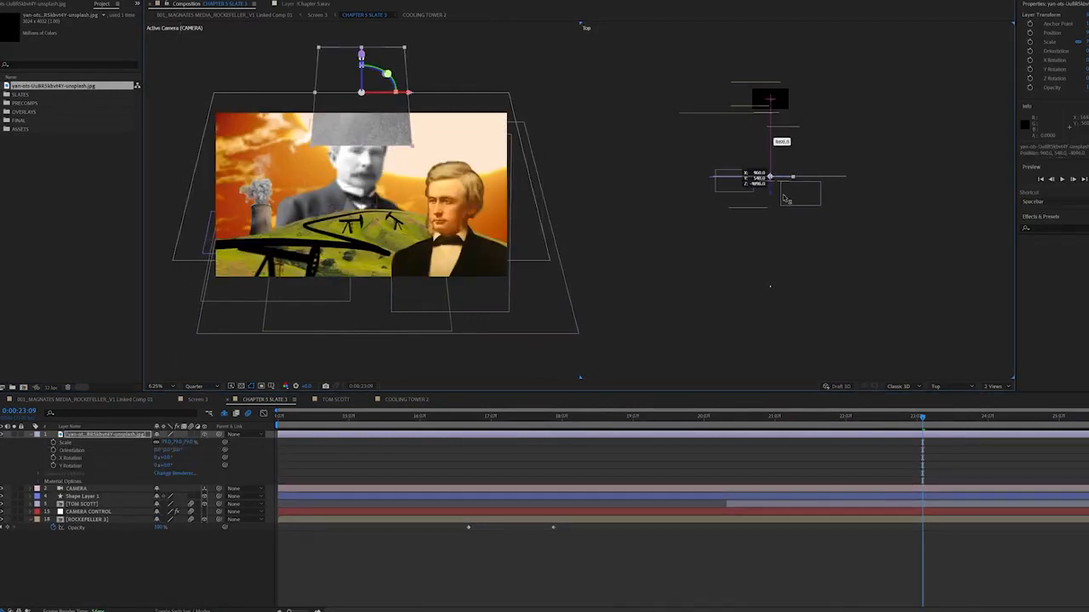
pyautogui.press('r')
pyautogui.moveTo(157, 442); pyautogui.dragTo(230, 442)
pyautogui.hotkey('ctrl', 'z')
# Move the concrete texture down over the hills, adjust its depth and enlarge it to cover the road
pyautogui.moveTo(364, 115); pyautogui.dragTo(334, 241)
pyautogui.moveTo(756, 173); pyautogui.dragTo(759, 193)
pyautogui.moveTo(328, 240); pyautogui.dragTo(331, 265)
pyautogui.press('s')
pyautogui.moveTo(167, 443); pyautogui.dragTo(185, 440)
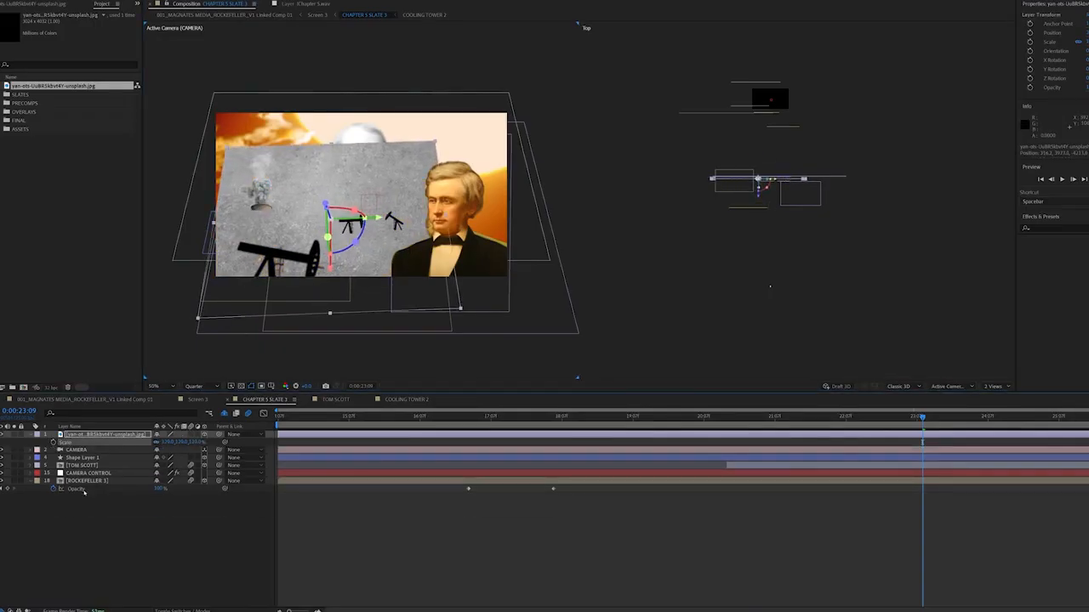
# Place the concrete texture below Shape Layer 1 and use Shape Layer 1 as its track matte
pyautogui.moveTo(94, 434); pyautogui.dragTo(95, 453)
pyautogui.moveTo(218, 443); pyautogui.dragTo(100, 462)
pyautogui.click(77, 460)
pyautogui.press('F4')
pyautogui.click(201, 450)
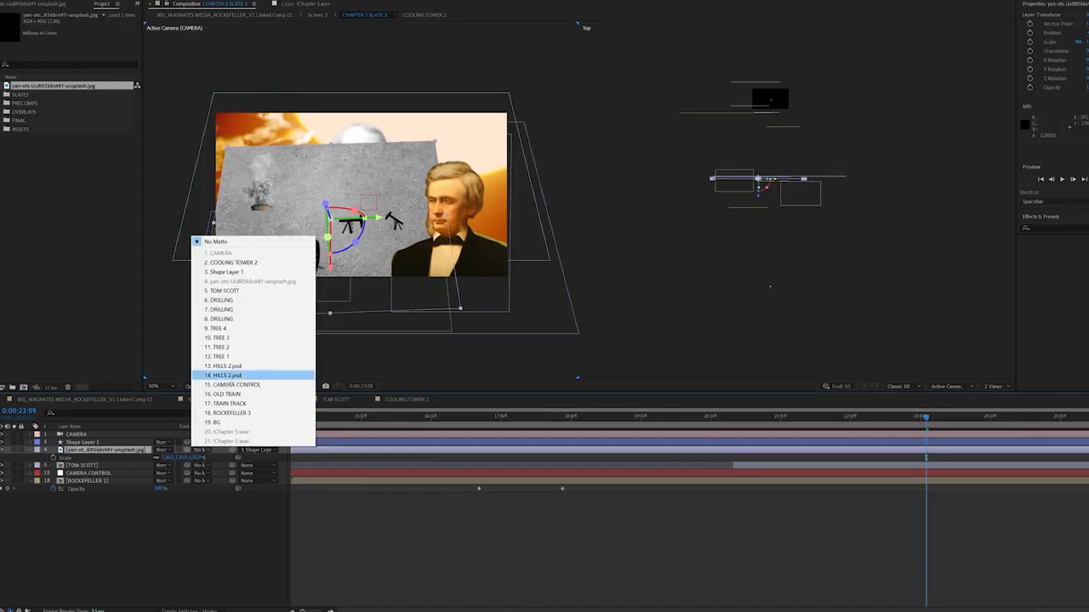
pyautogui.click(228, 272)
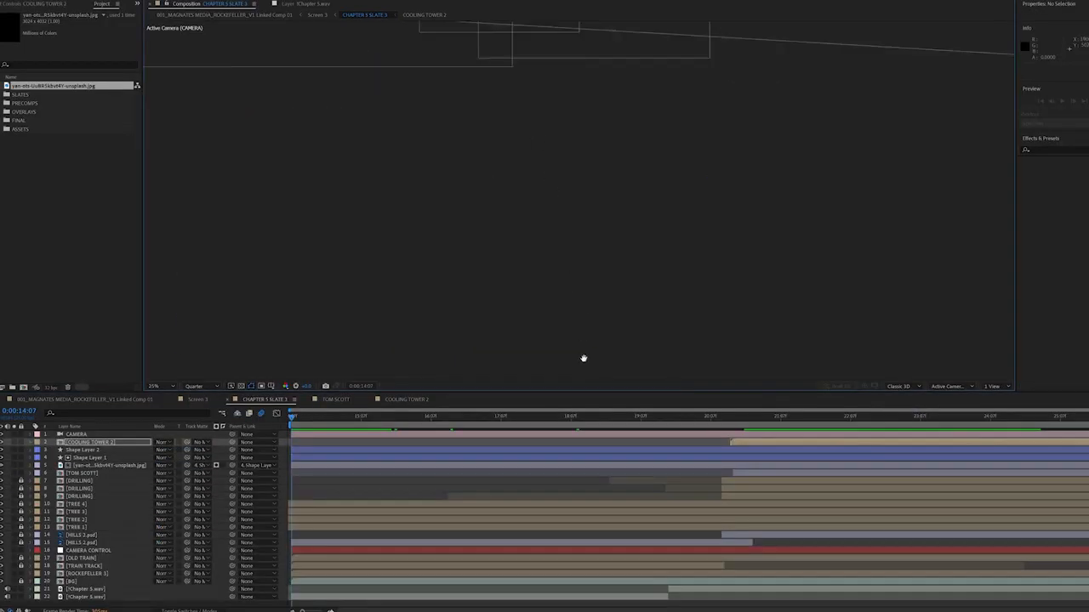
# Preview the CHAPTER 5 SLATE 3 shot from the train section at 0:00:14:07
pyautogui.moveTo(583, 358); pyautogui.dragTo(675, 548)
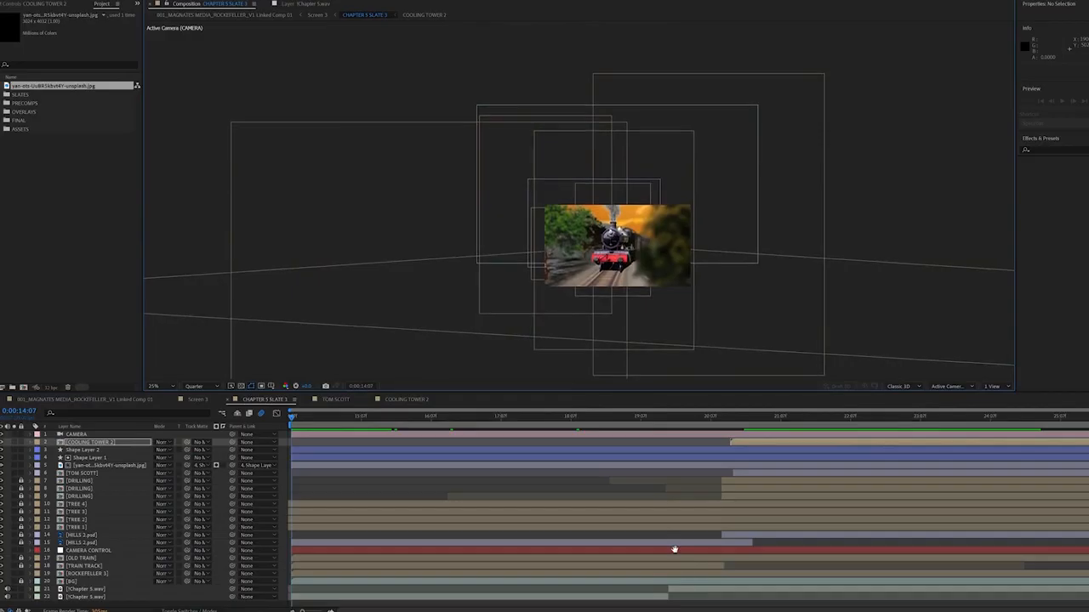
pyautogui.press('.')
pyautogui.moveTo(617, 279); pyautogui.dragTo(484, 206)
pyautogui.press('space')
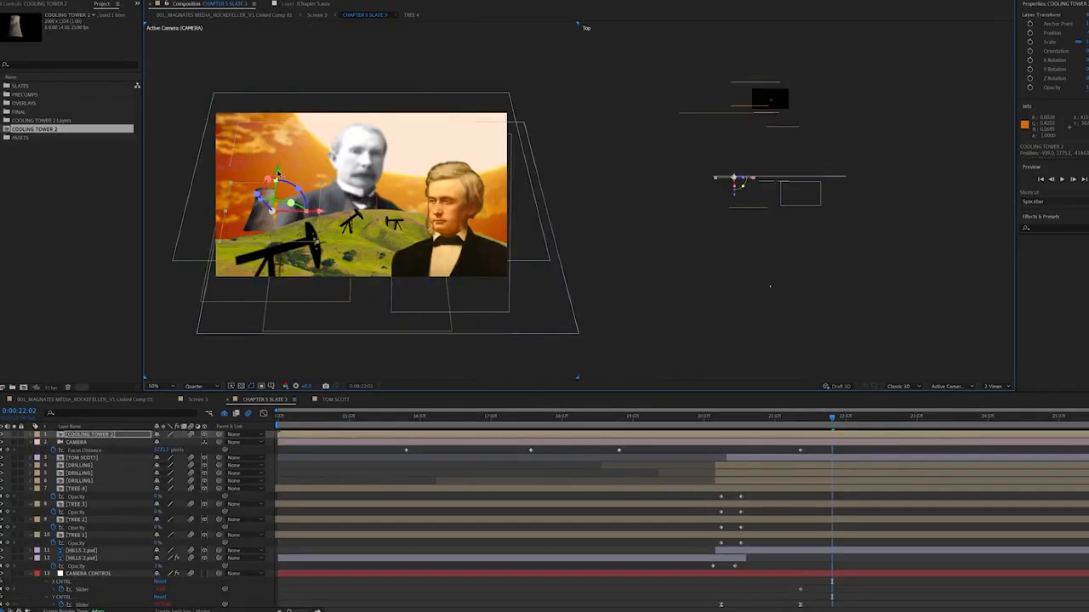
# Position the COOLING TOWER 2 layer at the left edge of the hills and reveal its rotation properties
pyautogui.moveTo(316, 191); pyautogui.dragTo(280, 181)
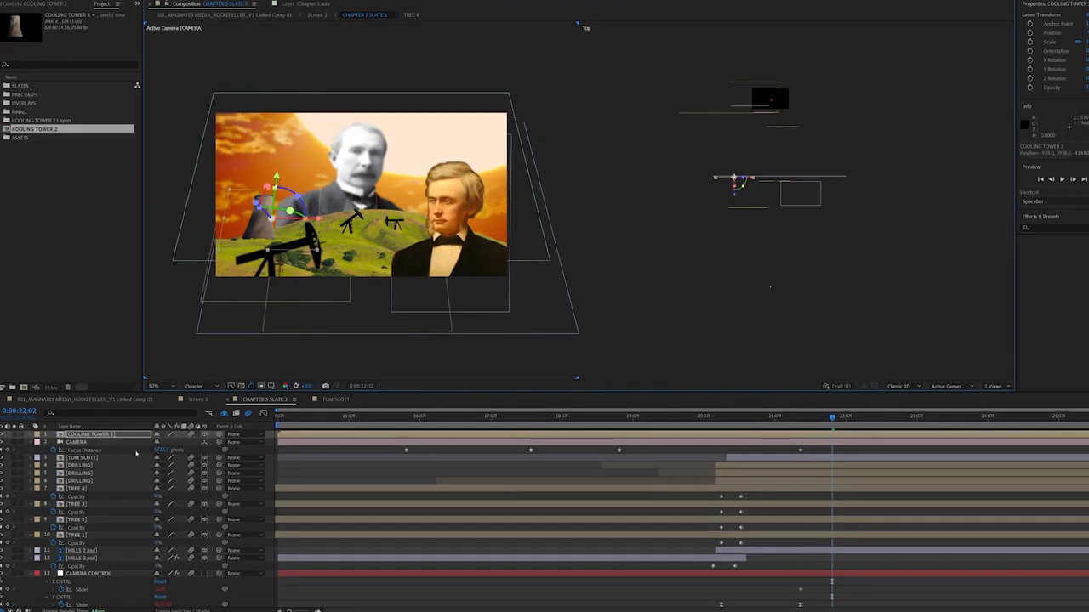
pyautogui.press('r')
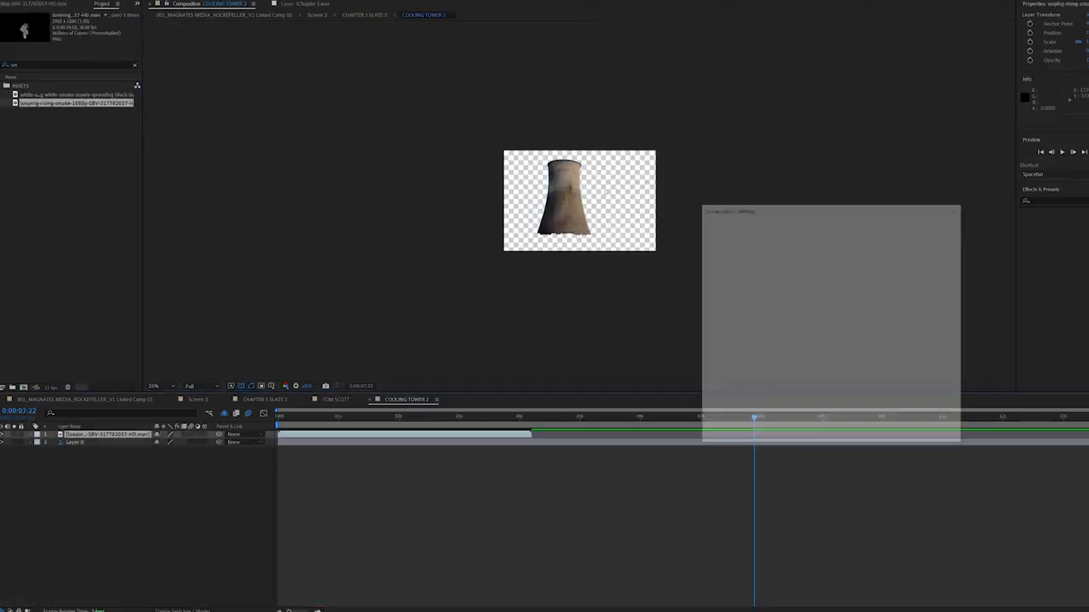
# Set the COOLING TOWER 2 composition's height to 3000 px
pyautogui.press('Tab')
pyautogui.press('Tab')
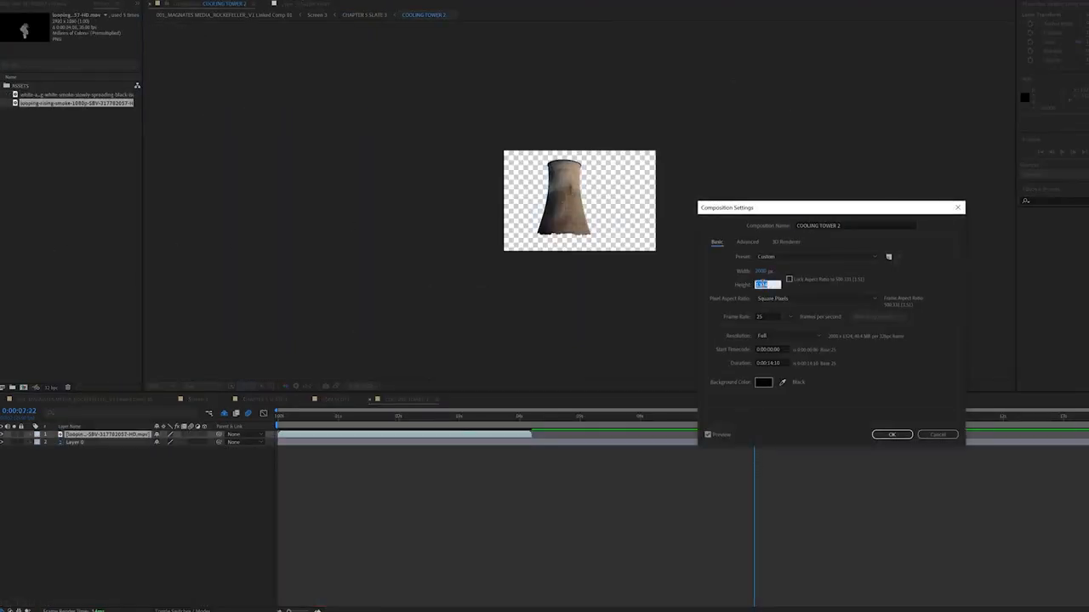
pyautogui.write('3000')
pyautogui.press('Return')
# Place the looping rising smoke clip over the cooling tower's opening and adjust its scale
pyautogui.moveTo(389, 417); pyautogui.dragTo(363, 416)
pyautogui.moveTo(604, 199); pyautogui.dragTo(569, 137)
pyautogui.press('r')
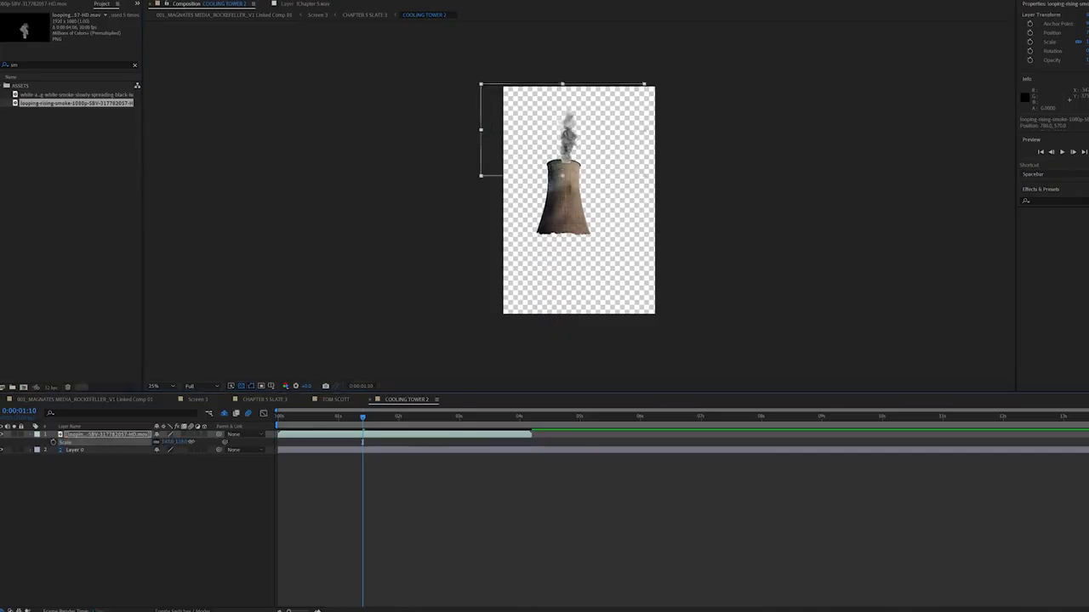
pyautogui.moveTo(168, 444); pyautogui.dragTo(196, 444)
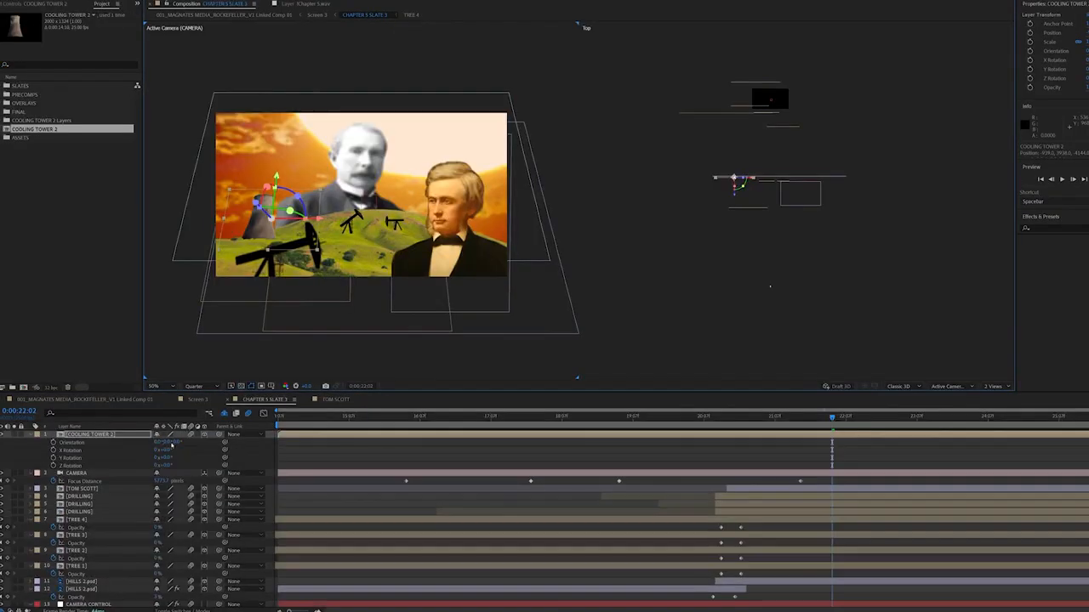
# Adjust the COOLING TOWER 2 layer's X rotation, undoing the trial rotation changes
pyautogui.moveTo(165, 457)
pyautogui.mouseDown()
pyautogui.moveTo(170, 465)
pyautogui.moveTo(175, 450)
pyautogui.mouseUp()
pyautogui.hotkey('ctrl', 'z')
pyautogui.hotkey('ctrl', 'z')
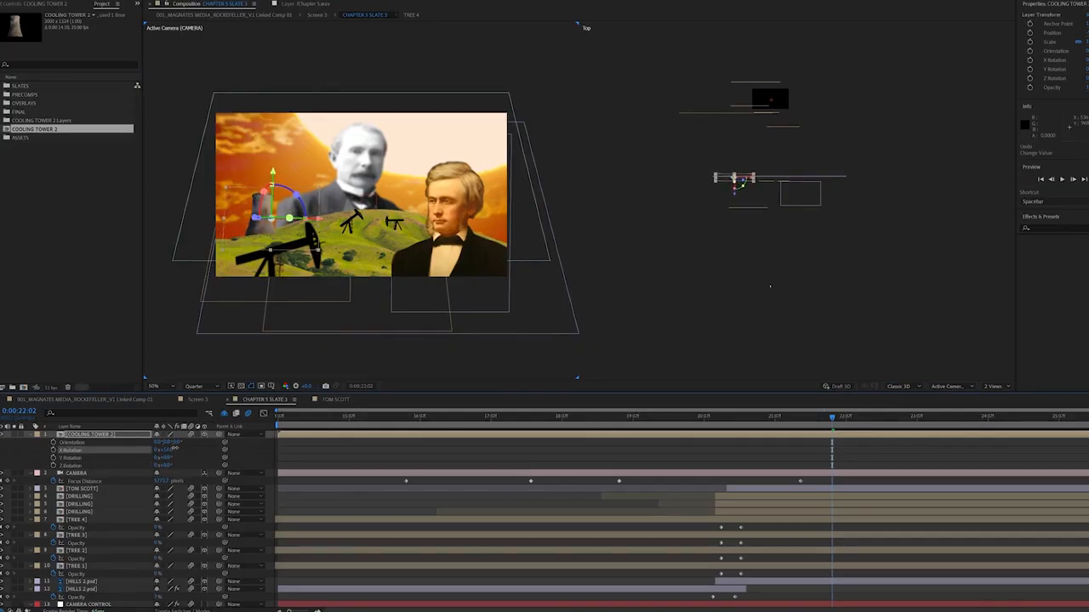
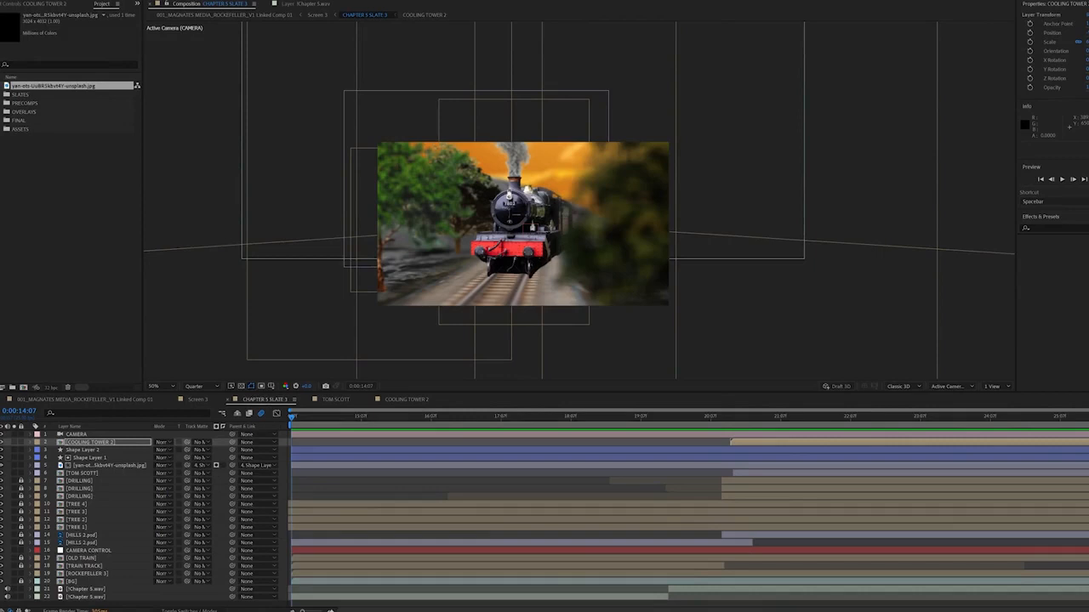
# Open the OLD TRAIN composition and separate the Position dimensions of the train's Layer 0
pyautogui.doubleClick(465, 557)
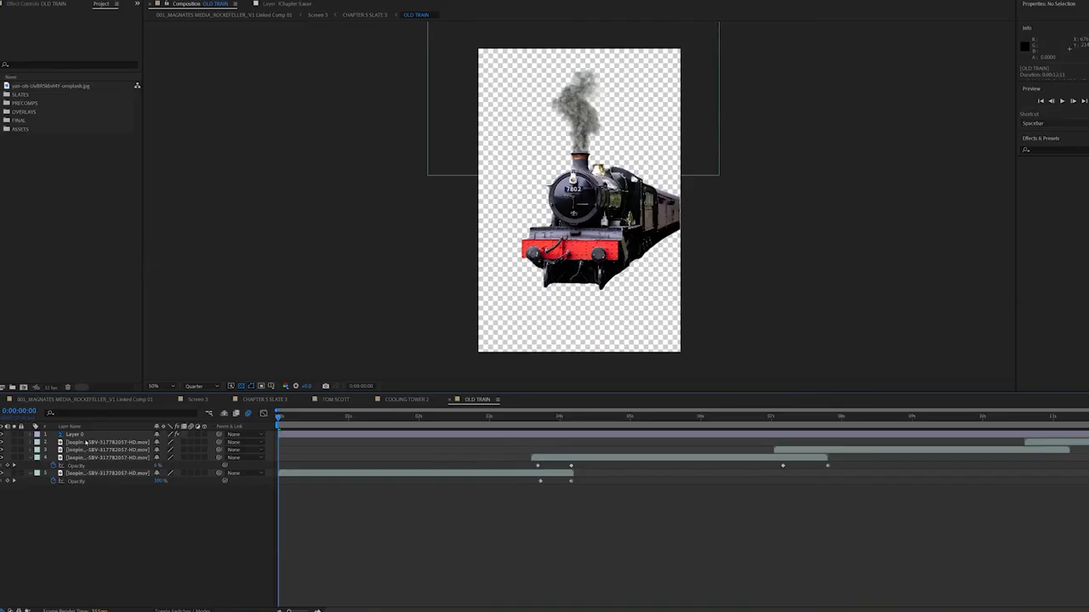
pyautogui.click(88, 436)
pyautogui.press('p')
pyautogui.rightClick(65, 444)
pyautogui.click(78, 481)
# Add a wiggle expression to Layer 0's Y Position and preview the train's shake
pyautogui.keyDown('alt'); pyautogui.click(53, 450); pyautogui.keyUp('alt')
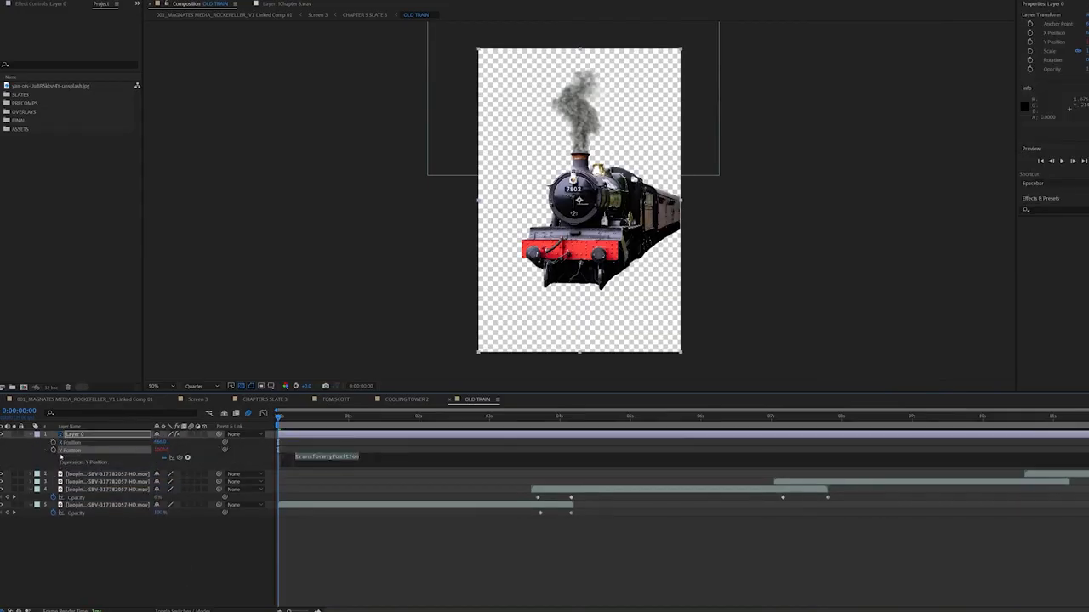
pyautogui.write('wiggle')
pyautogui.press('Return')
pyautogui.click(371, 549)
pyautogui.press('space')
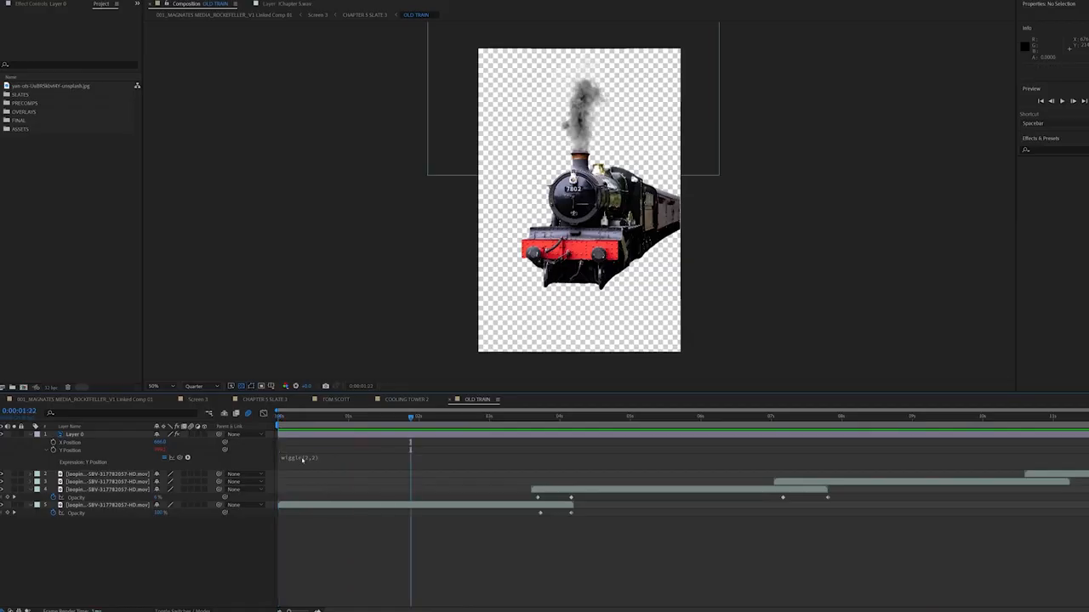
# Set the Y Position wiggle amplitude to 5 and preview the train's movement
pyautogui.click(303, 459)
pyautogui.write('5')
pyautogui.click(387, 476)
pyautogui.press('space')
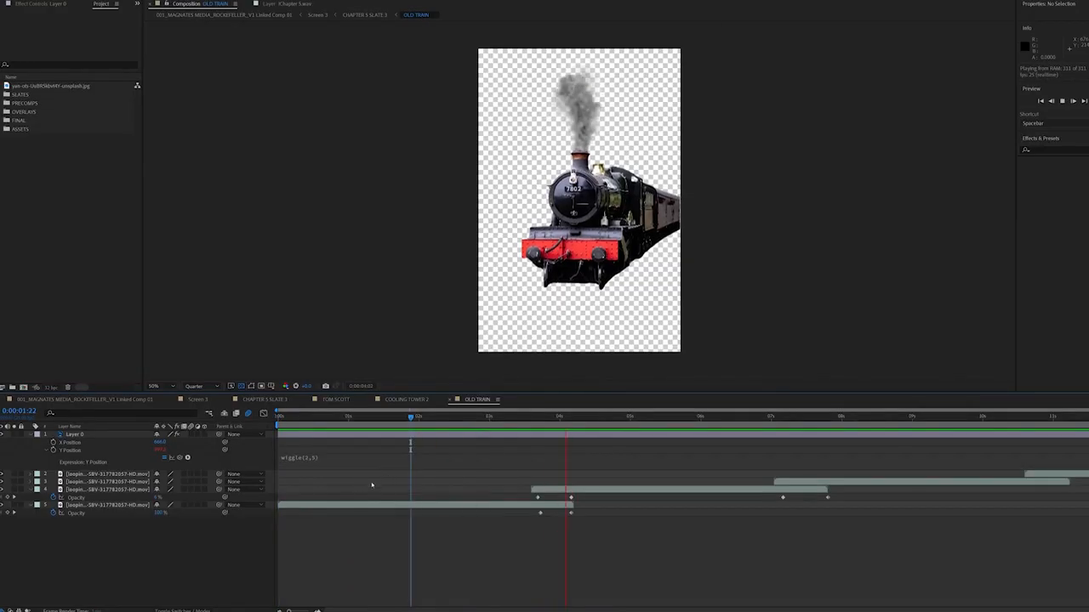
# Set the Y Position wiggle frequency to 4, giving wiggle(4,5), and preview the train's movement
pyautogui.click(308, 458)
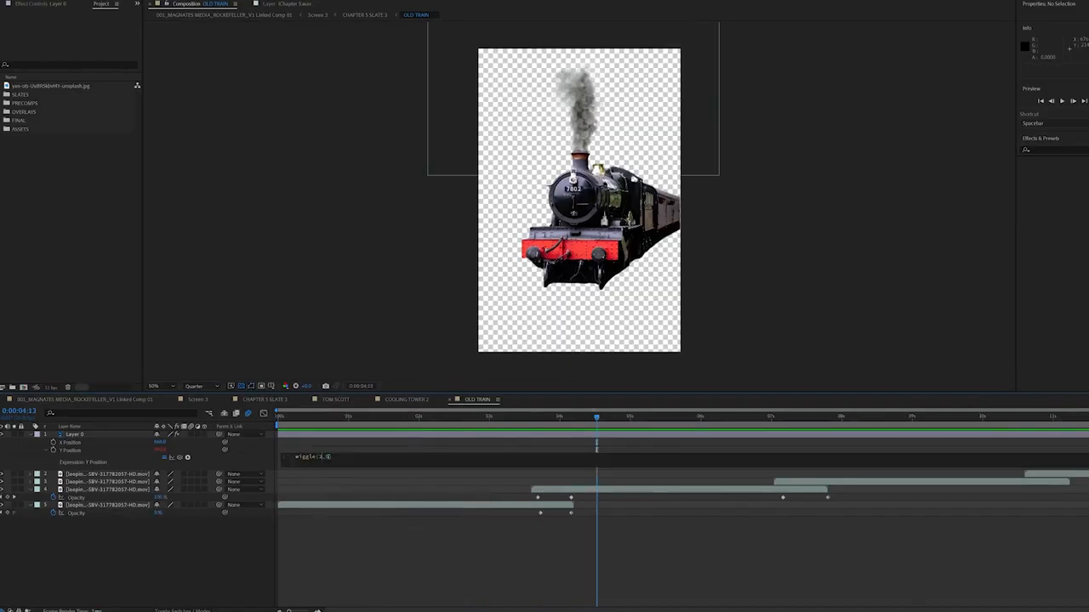
pyautogui.click(448, 583)
pyautogui.press('space')
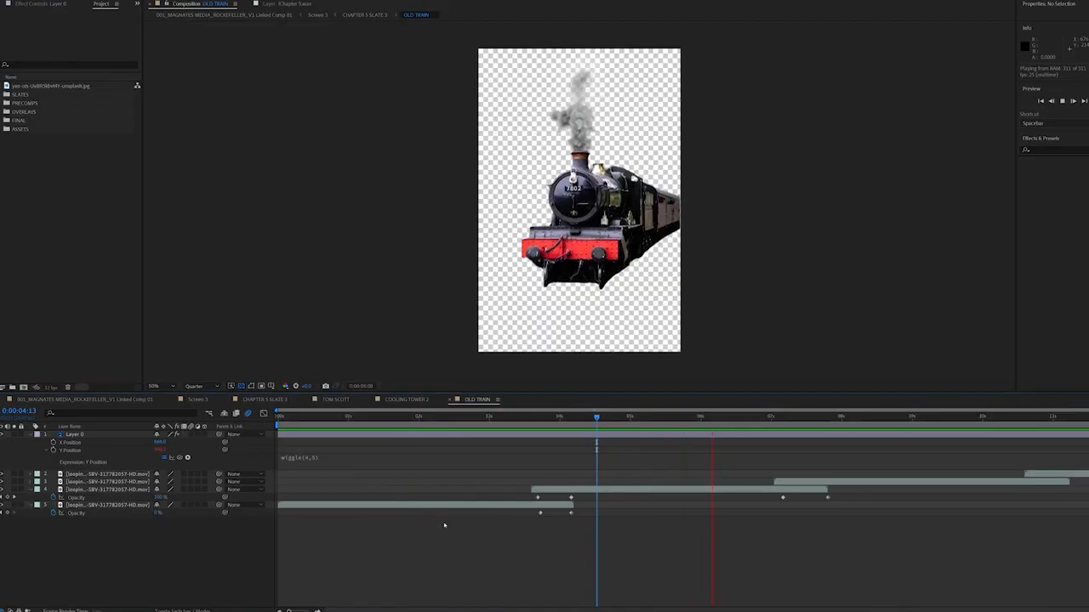
pyautogui.press('space')
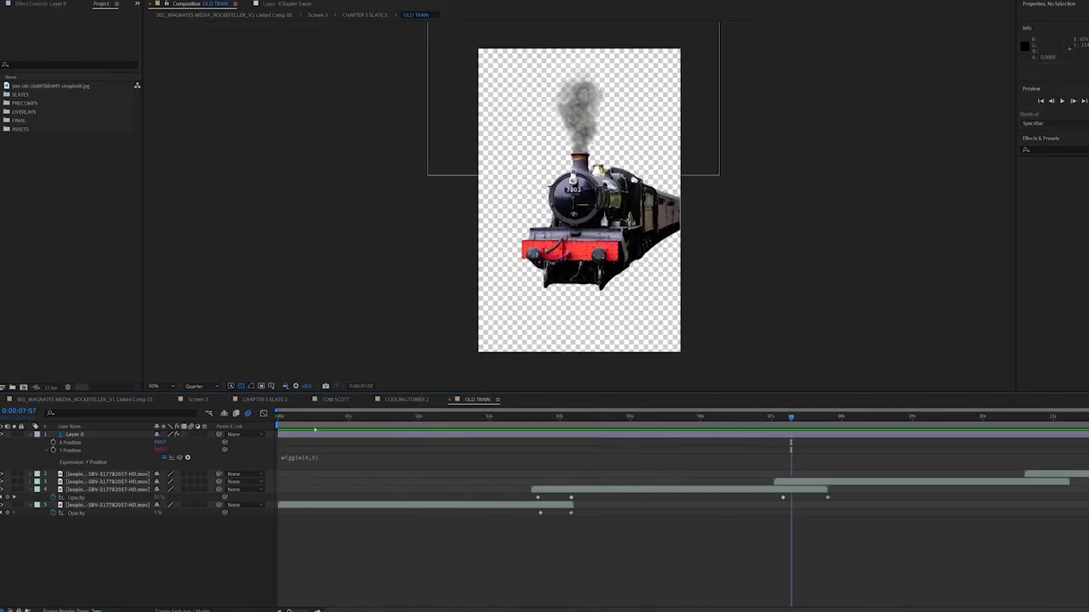
# Bring FOG LIGHT.jpg into the OLD TRAIN composition, scale it down to about 12%, and make it a 3D layer
pyautogui.rightClick(170, 539)
pyautogui.click(88, 581)
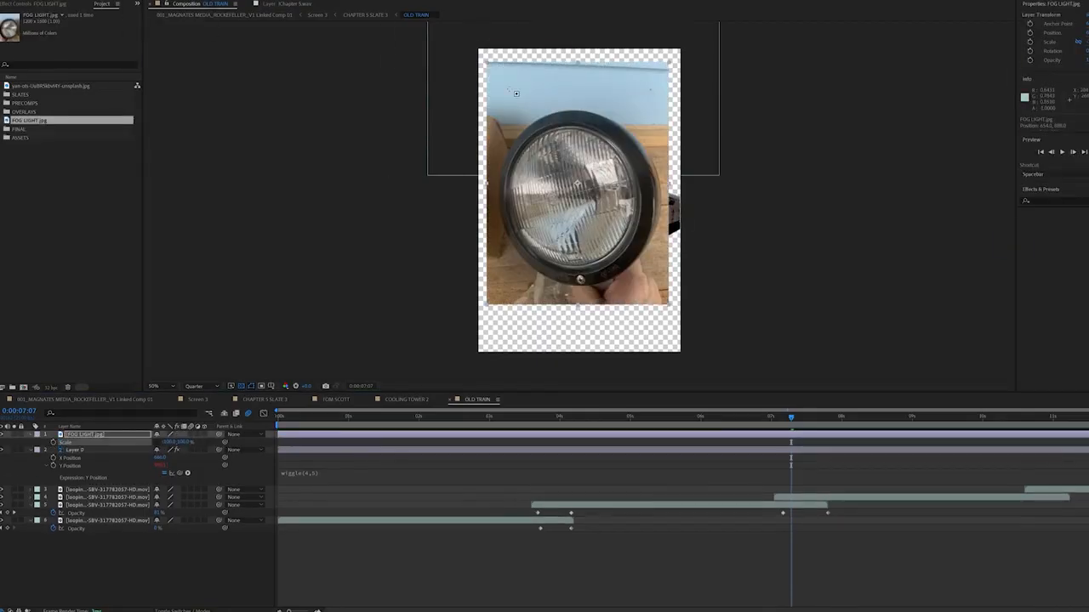
pyautogui.hotkey('ctrl', 'v')
pyautogui.moveTo(658, 196); pyautogui.dragTo(651, 201)
pyautogui.press('s')
pyautogui.press('s')
pyautogui.moveTo(172, 442)
pyautogui.mouseDown()
pyautogui.moveTo(99, 411)
pyautogui.moveTo(162, 450)
pyautogui.mouseUp()
pyautogui.click(204, 435)
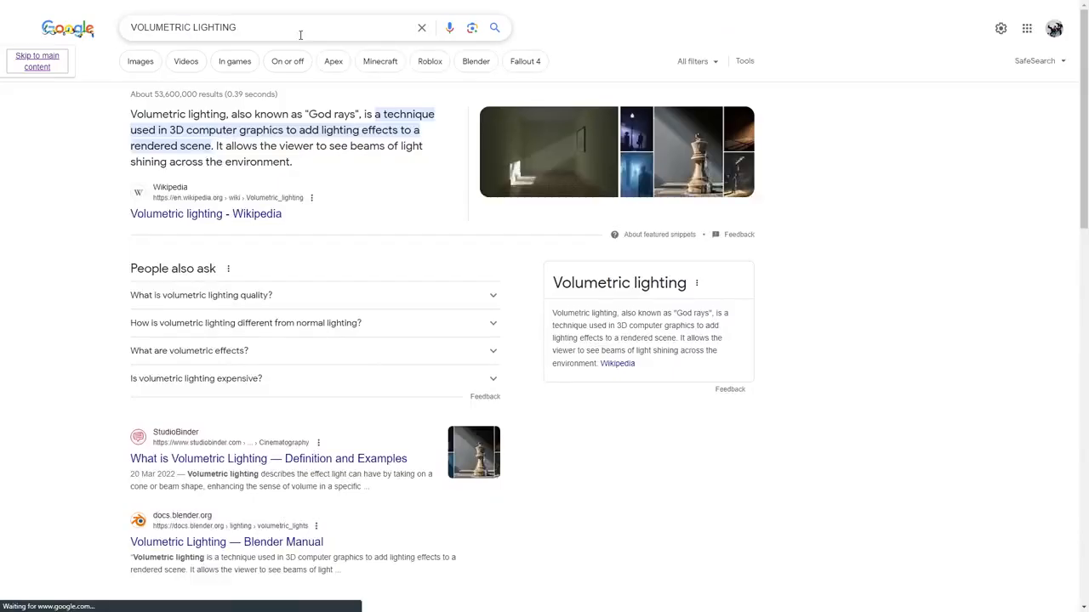
# Browse image results for VOLUMETRIC LIGHTING in the web browser and examine how the light beams spread and fade
pyautogui.click(141, 62)
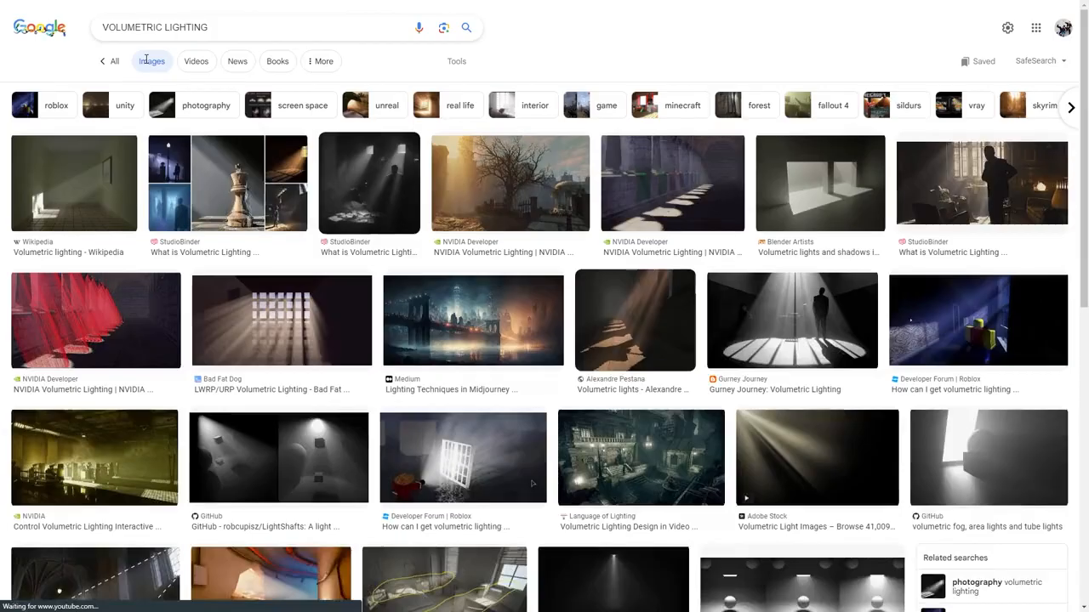
pyautogui.click(304, 313)
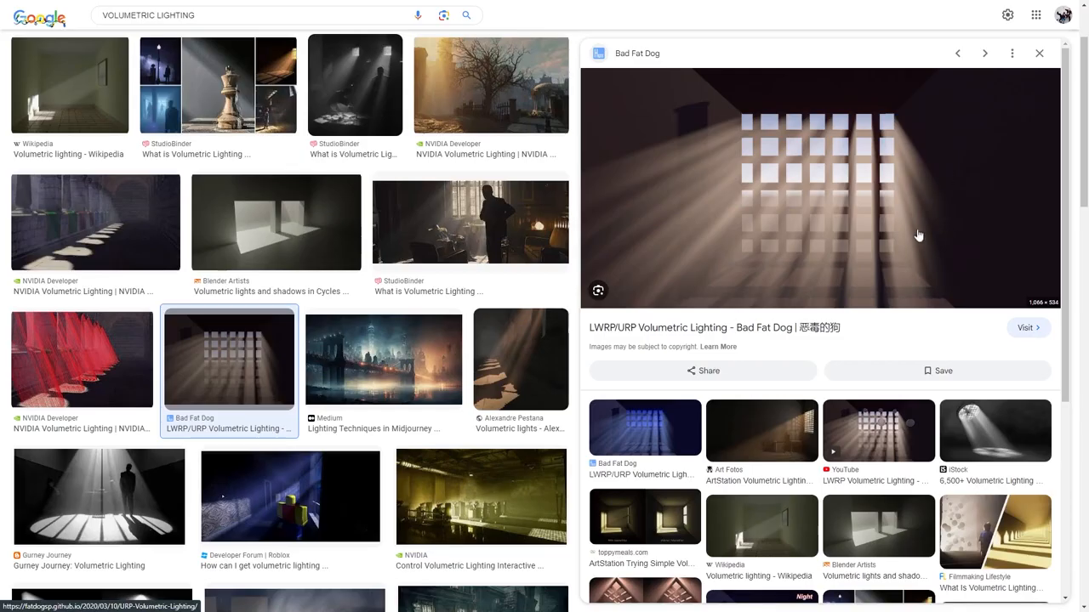
pyautogui.click(978, 438)
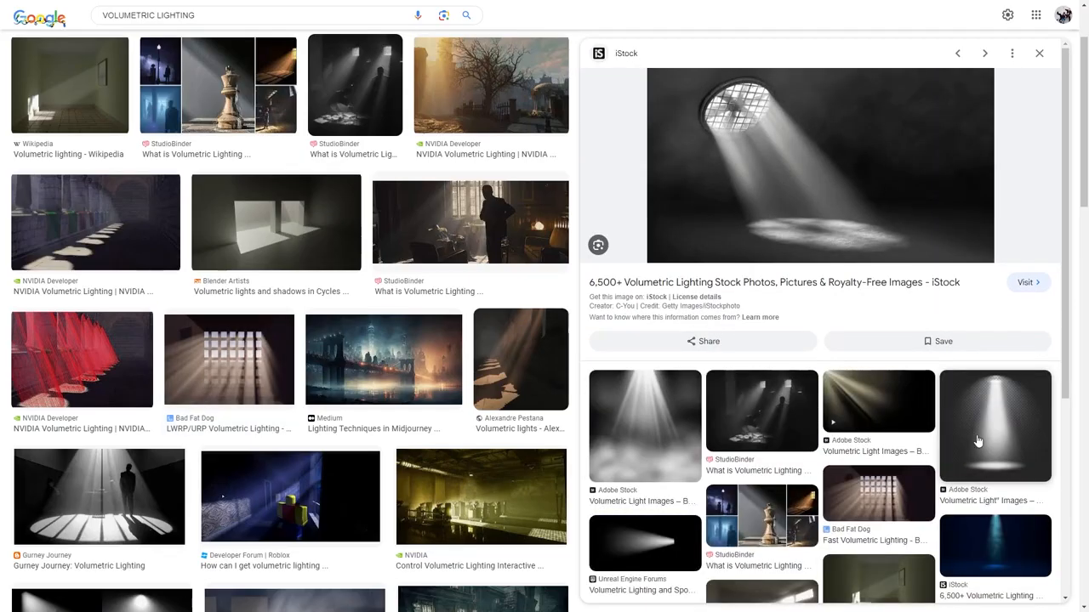
pyautogui.click(143, 487)
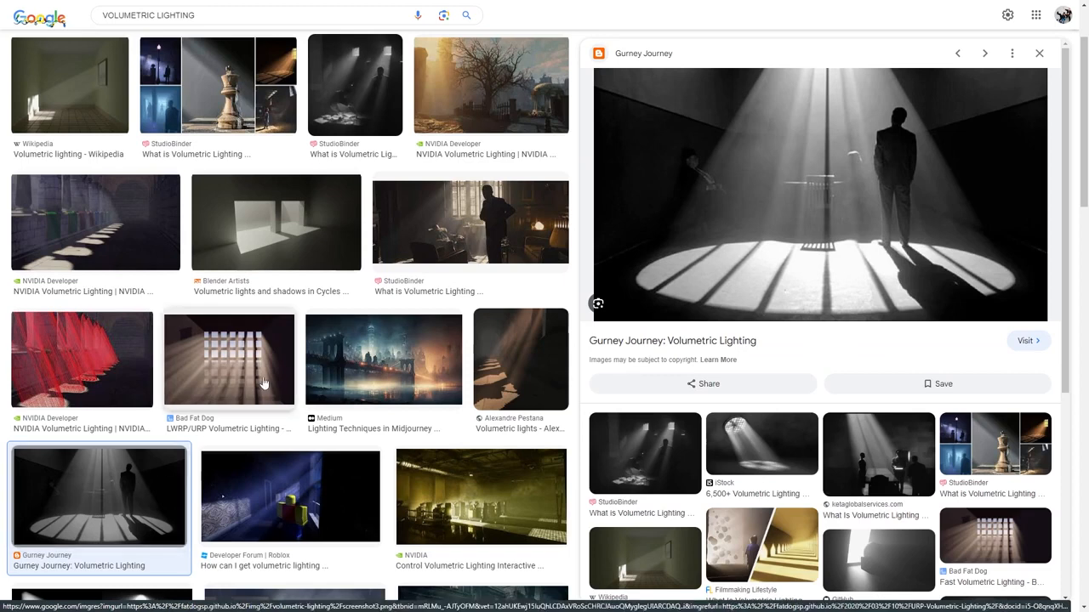
pyautogui.scroll(-5, 263, 383)
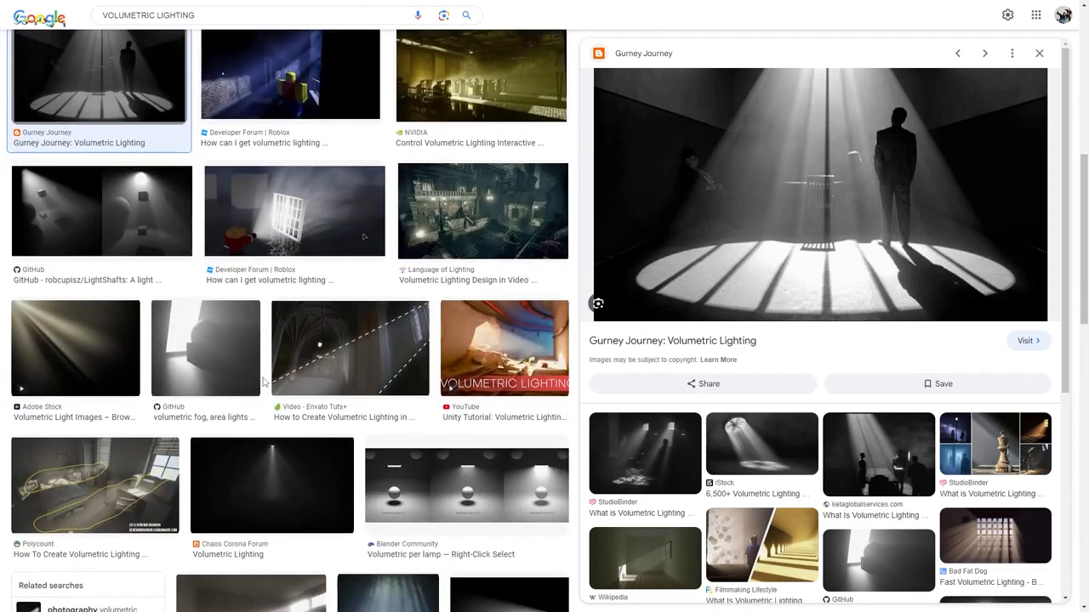
pyautogui.scroll(-2, 263, 382)
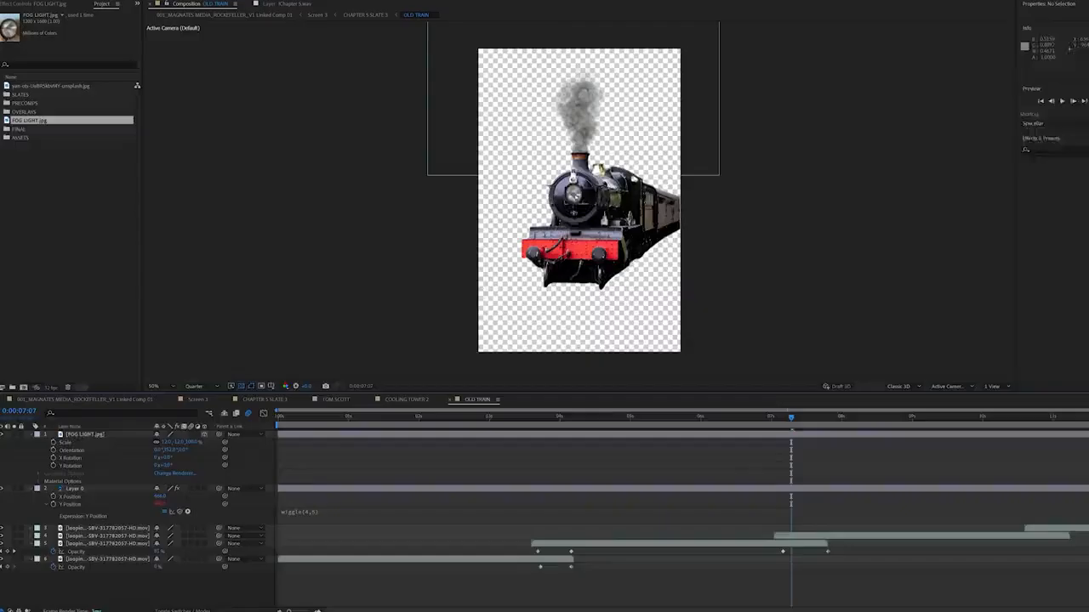
# Position the fog light image over the round plate on the train's front in the OLD TRAIN composition
pyautogui.click(94, 434)
pyautogui.moveTo(575, 198); pyautogui.dragTo(574, 197)
pyautogui.press('Return')
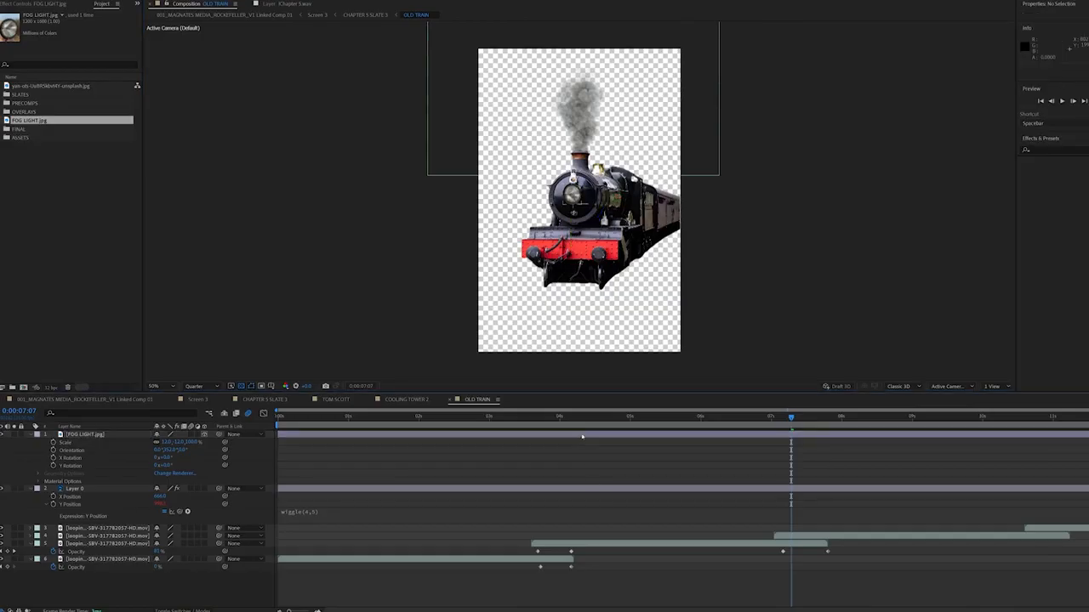
# Set the OLD TRAIN composition's width to 4000 px
pyautogui.hotkey('ctrl', 'k')
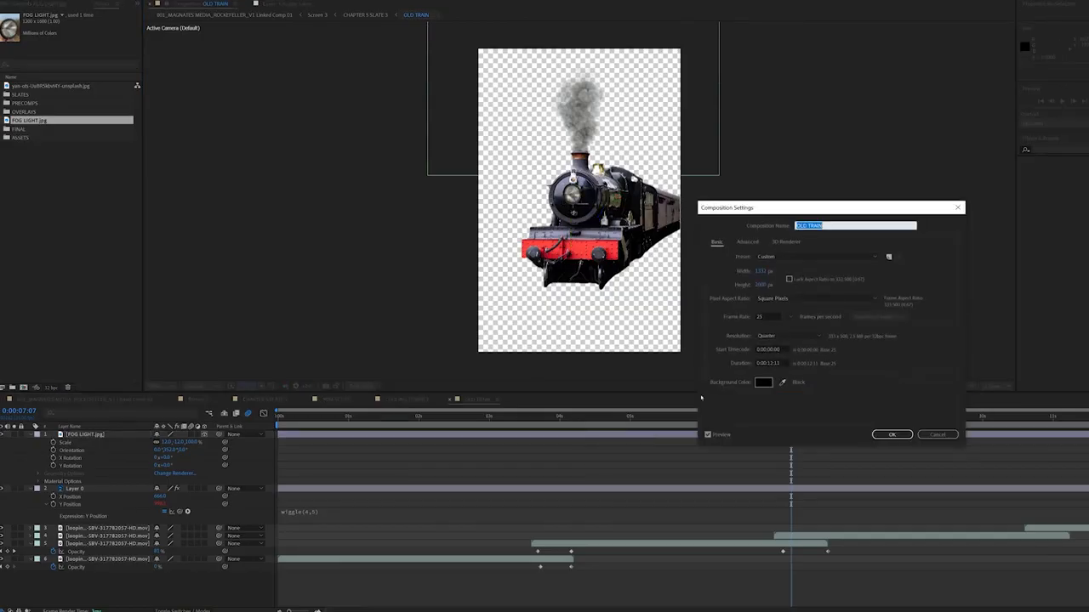
pyautogui.click(764, 271)
pyautogui.write('40')
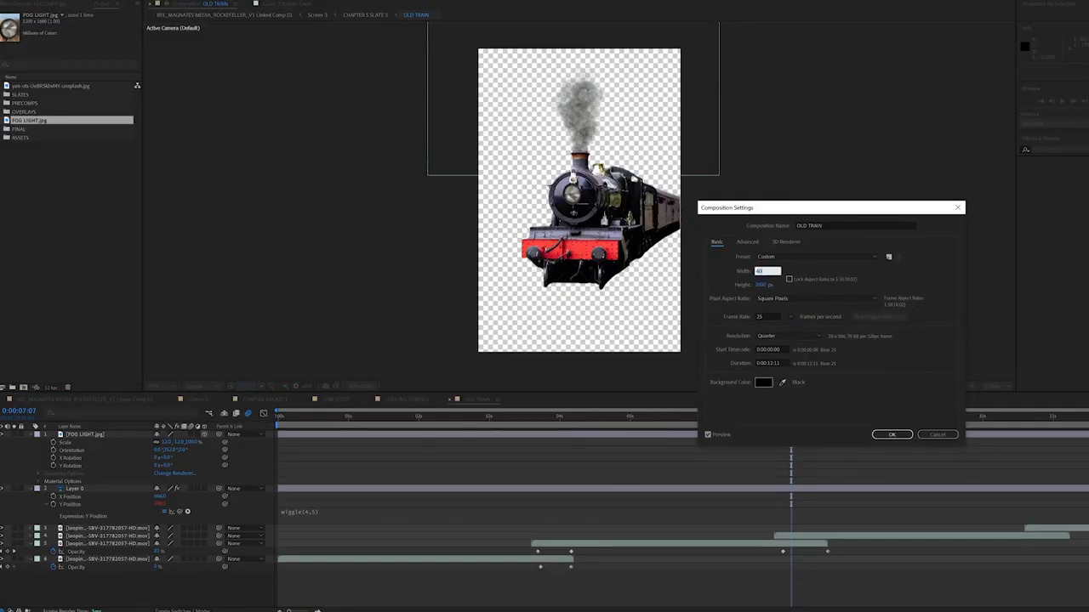
pyautogui.write('00')
pyautogui.press('Return')
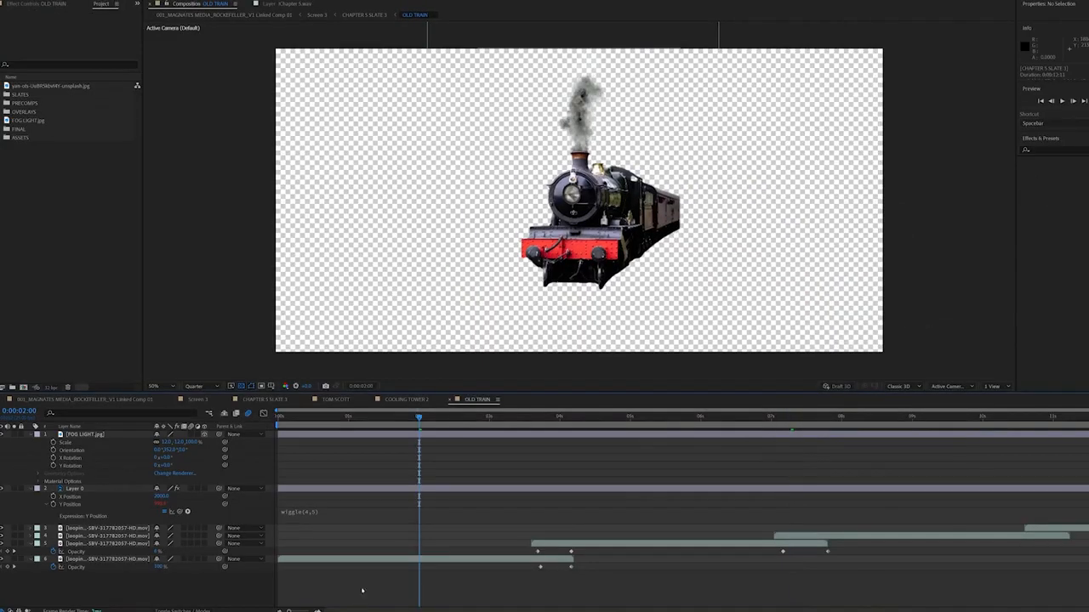
# Create a pale yellow solid with colour FEEA82 in the OLD TRAIN composition
pyautogui.hotkey('ctrl', 'y')
pyautogui.click(655, 473)
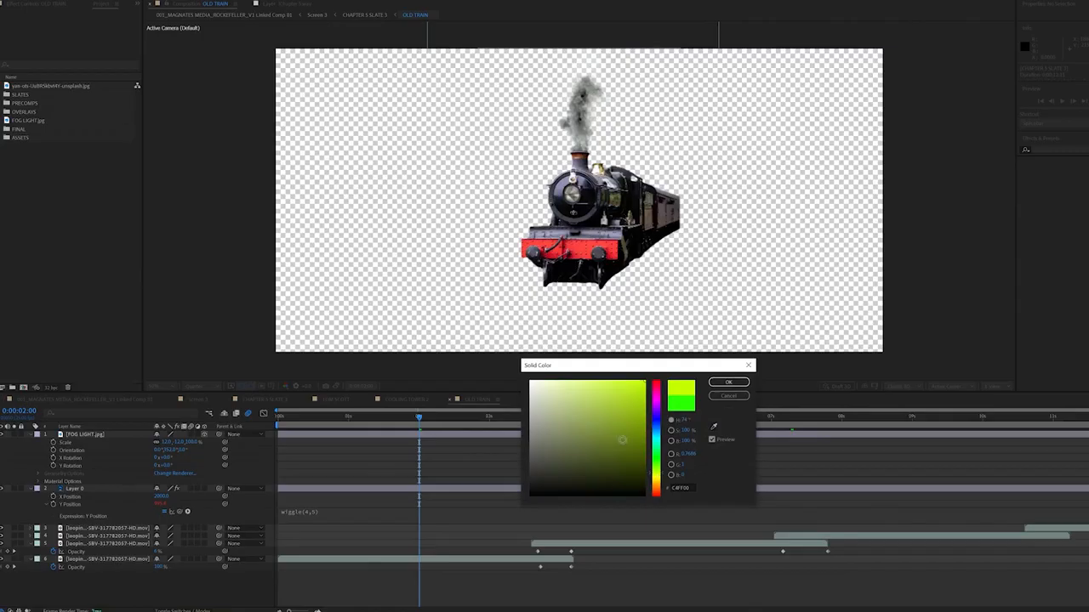
pyautogui.click(656, 481)
pyautogui.click(586, 381)
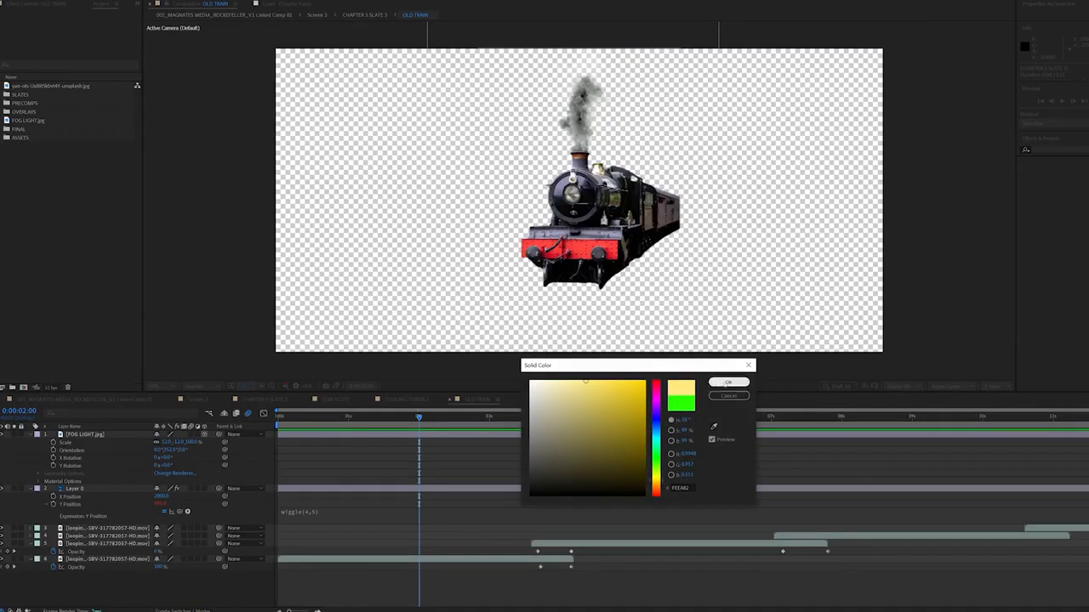
pyautogui.click(728, 383)
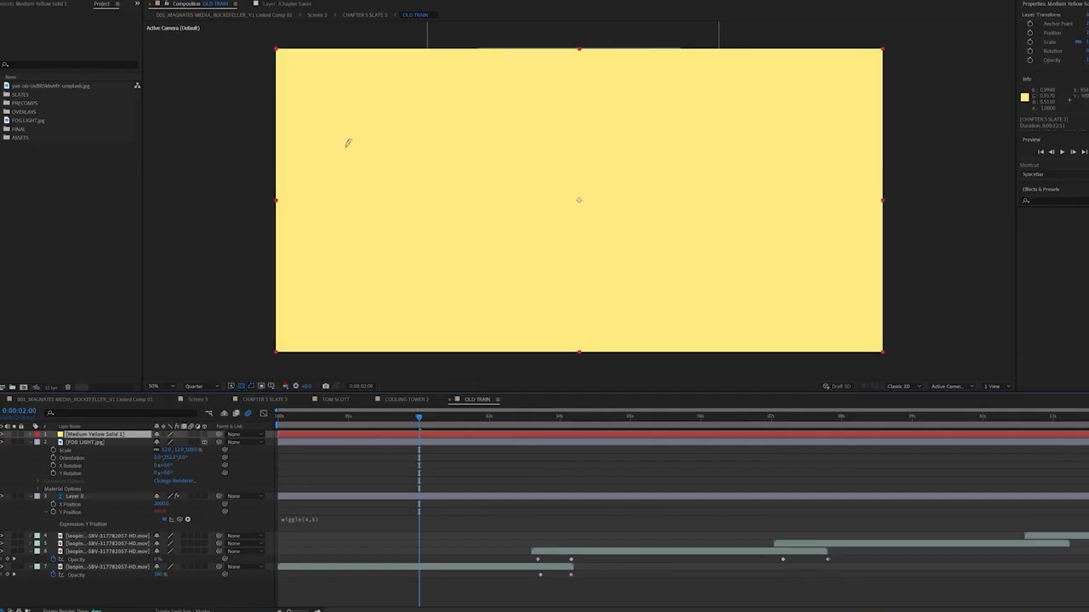
# Mask the yellow solid into a beam that starts narrow at the train's headlight and widens toward the frame's left edge
pyautogui.click(302, 104)
pyautogui.click(595, 175)
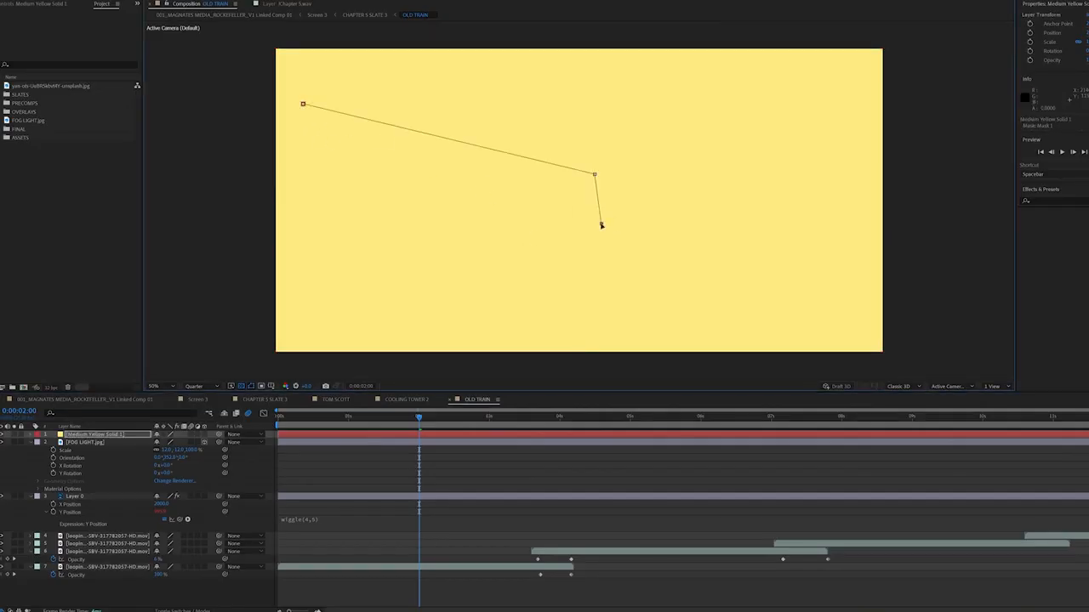
pyautogui.click(252, 292)
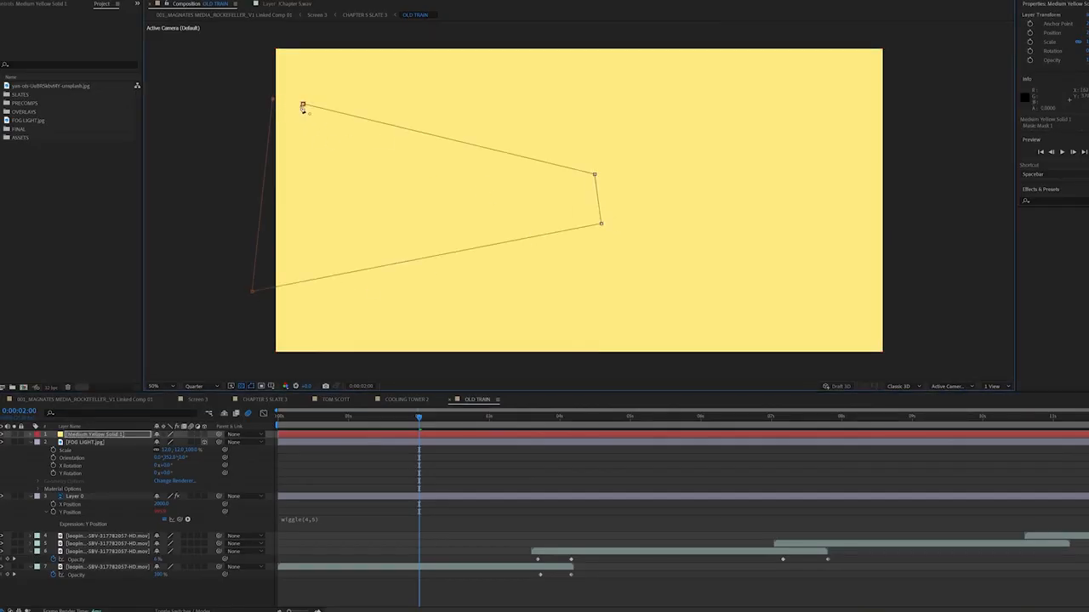
pyautogui.click(302, 105)
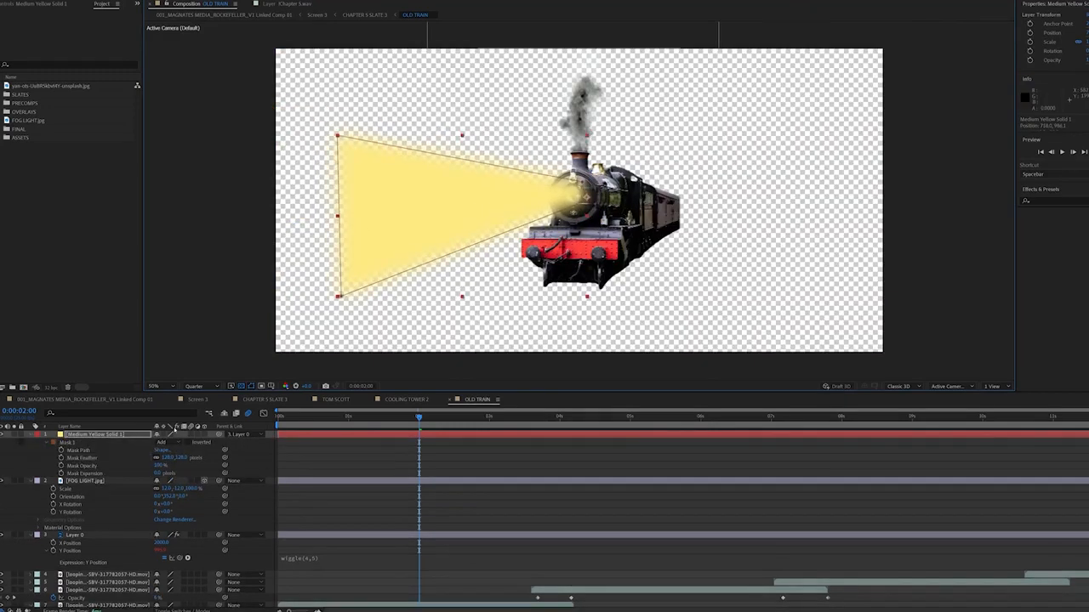
# Lower the yellow beam's opacity to 50% and feather the mask inward along its wide end
pyautogui.press('t')
pyautogui.moveTo(159, 442); pyautogui.dragTo(131, 436)
pyautogui.press('space')
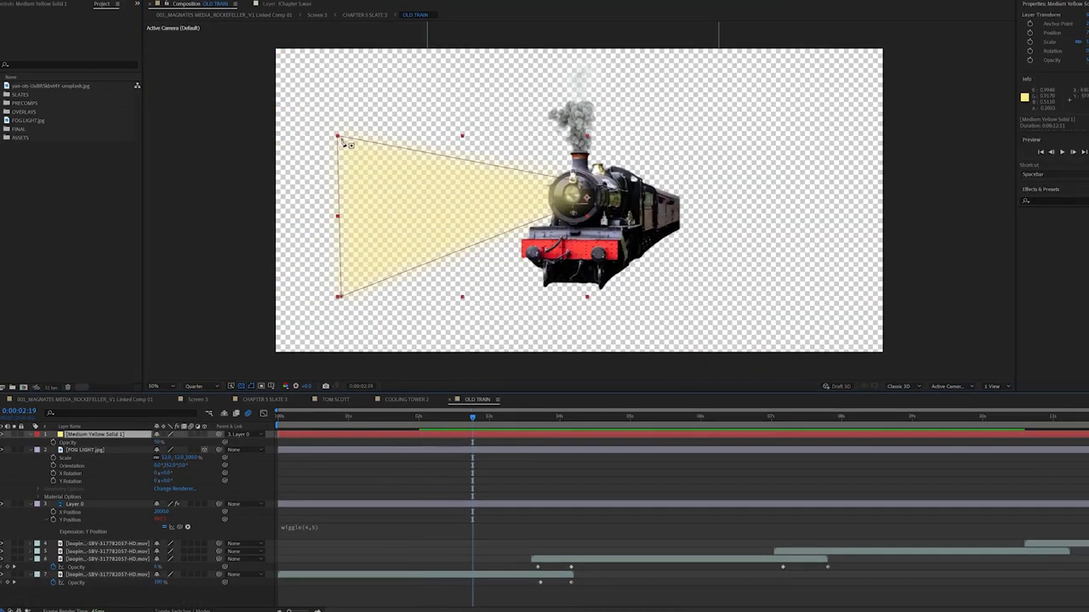
pyautogui.click(339, 138)
pyautogui.hotkey('ctrl', 'z')
pyautogui.moveTo(339, 204)
pyautogui.mouseDown()
pyautogui.moveTo(296, 205)
pyautogui.moveTo(359, 204)
pyautogui.mouseUp()
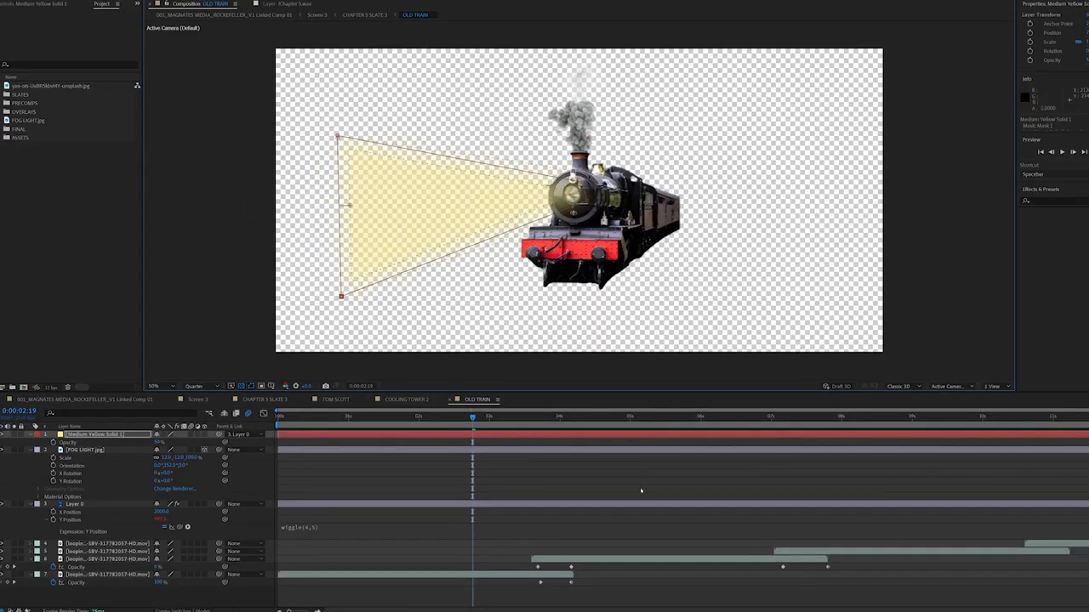
pyautogui.click(645, 441)
# Move the yellow beam solid in the chapter 5 slate composition to the train's depth, using the top view
pyautogui.click(92, 400)
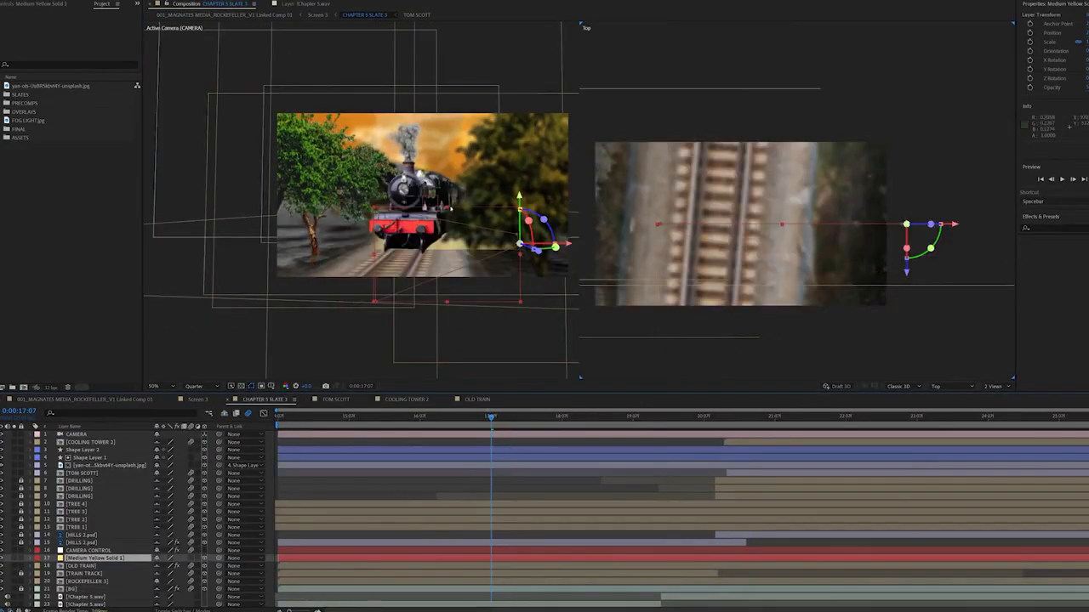
pyautogui.click(819, 289)
pyautogui.scroll(-4, 819, 289)
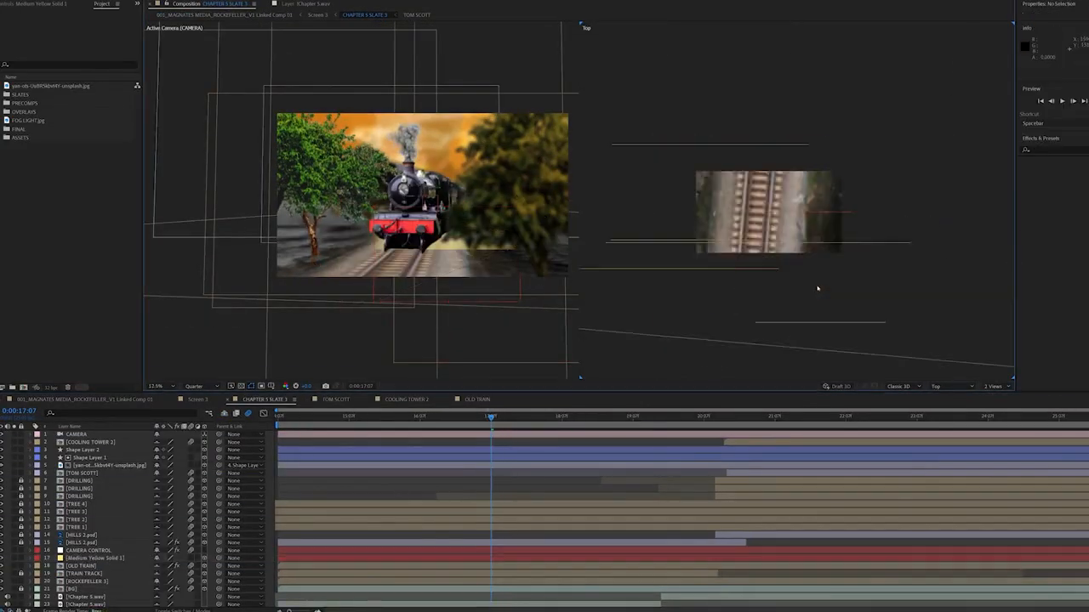
pyautogui.click(83, 566)
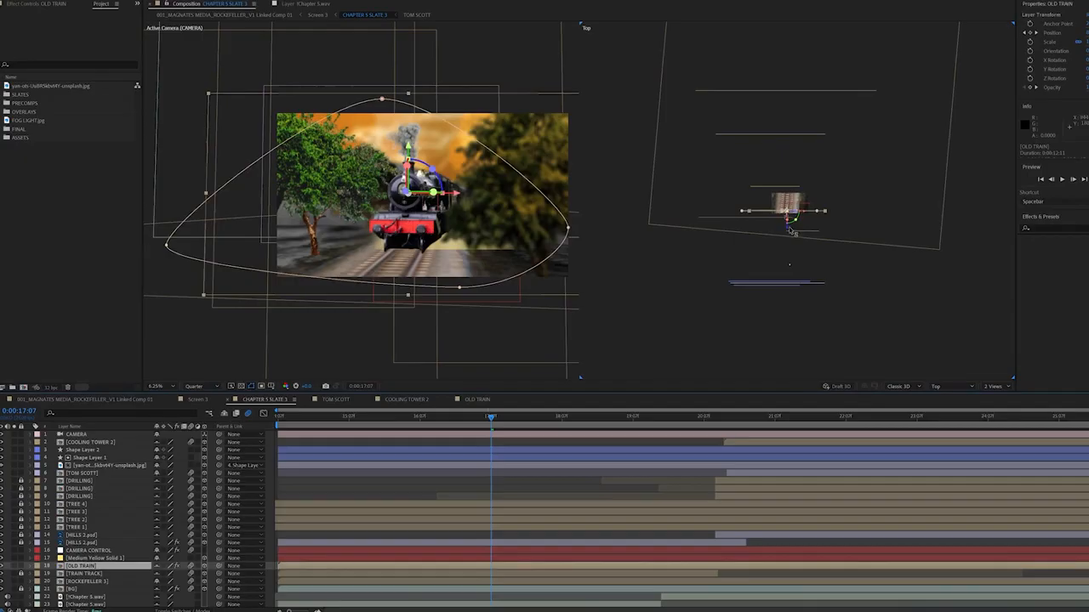
pyautogui.click(791, 284)
pyautogui.click(791, 285)
pyautogui.click(807, 205)
pyautogui.moveTo(811, 216); pyautogui.dragTo(759, 274)
# Align the yellow beam with the train's headlight in the camera view and preview the shot
pyautogui.moveTo(467, 193); pyautogui.dragTo(442, 219)
pyautogui.moveTo(770, 291); pyautogui.dragTo(770, 262)
pyautogui.moveTo(789, 245)
pyautogui.mouseDown()
pyautogui.moveTo(812, 247)
pyautogui.moveTo(771, 243)
pyautogui.moveTo(804, 244)
pyautogui.mouseUp()
pyautogui.moveTo(303, 289); pyautogui.dragTo(137, 167)
pyautogui.press('space')
pyautogui.moveTo(432, 417); pyautogui.dragTo(277, 417)
pyautogui.press('space')
pyautogui.click(340, 418)
pyautogui.press('space')
# Keyframe the yellow beam's Mask Path at 0:00:14:07 and about two seconds after it
pyautogui.press('m')
pyautogui.press('m')
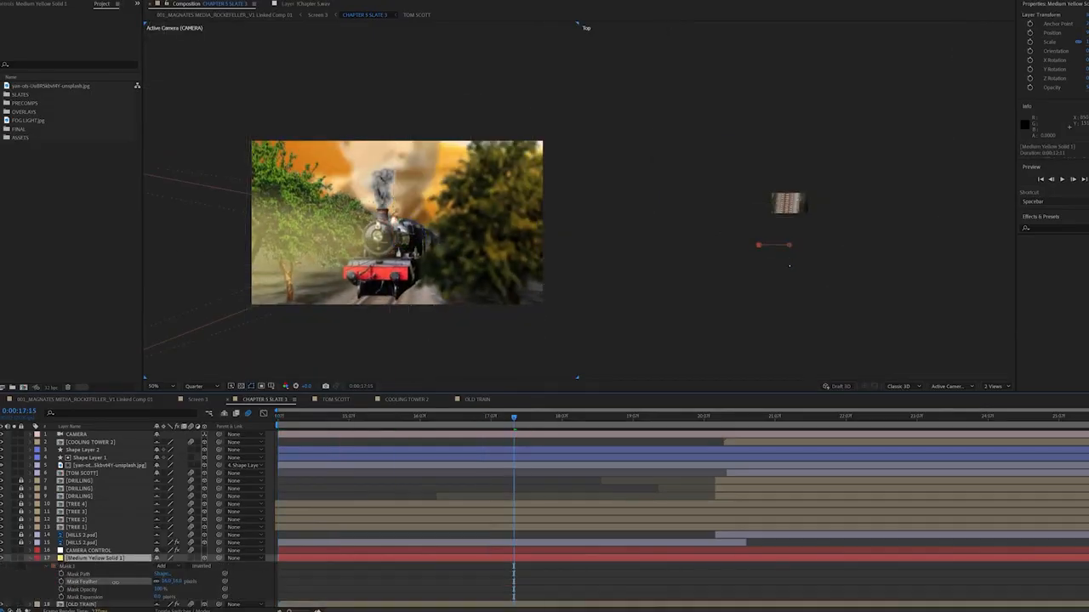
pyautogui.press('Home')
pyautogui.click(61, 574)
pyautogui.moveTo(278, 416); pyautogui.dragTo(403, 417)
pyautogui.moveTo(278, 574); pyautogui.dragTo(419, 515)
pyautogui.press('Home')
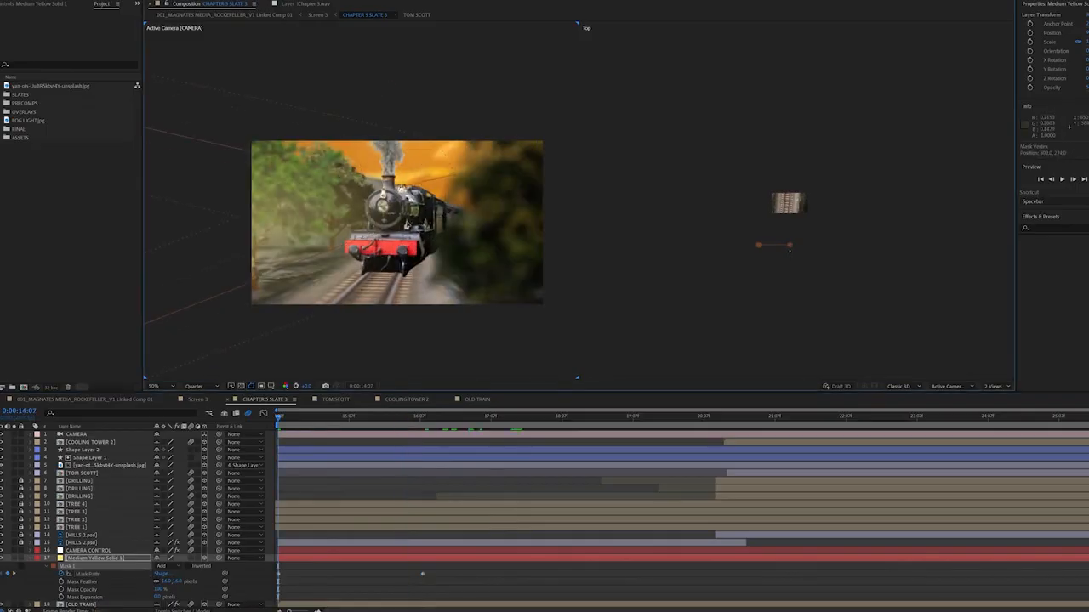
# Move the beam solid back in depth, closer to the train at 0:00:16:19, and preview the shot
pyautogui.click(455, 421)
pyautogui.moveTo(789, 246); pyautogui.dragTo(791, 241)
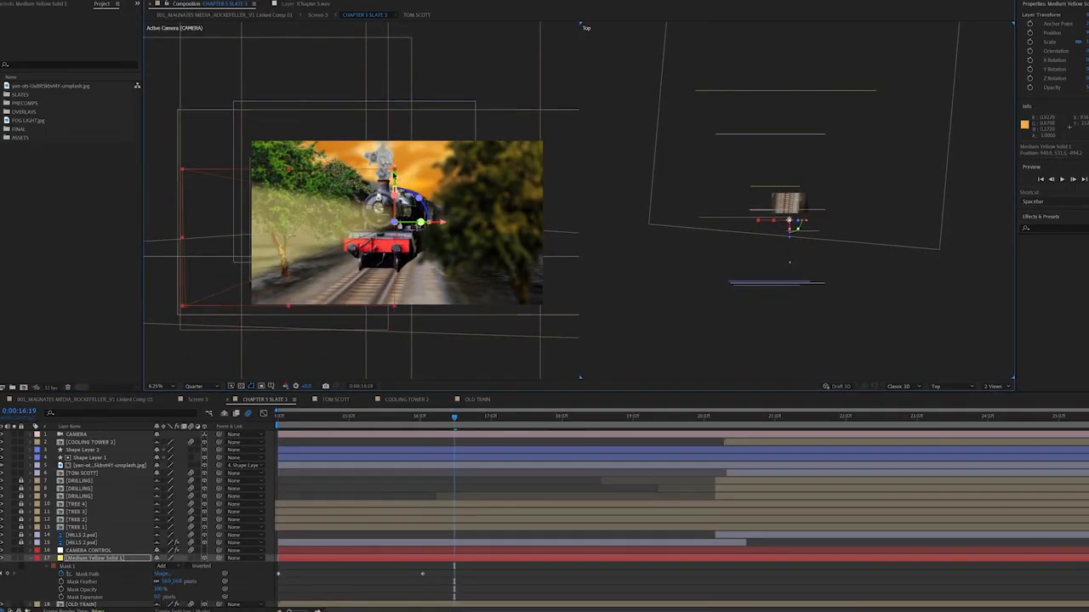
pyautogui.press('space')
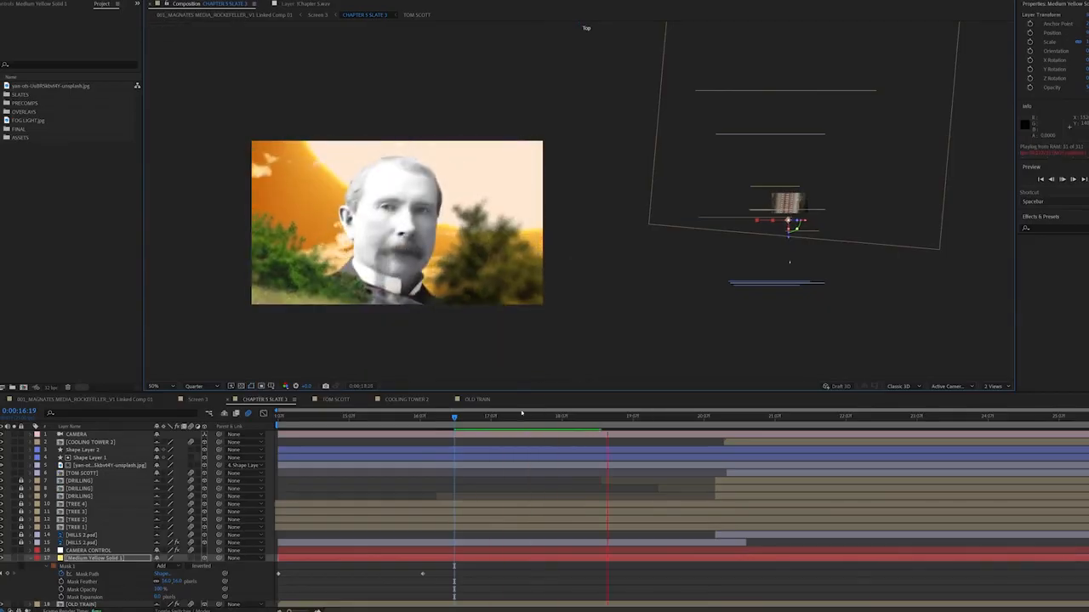
pyautogui.press('space')
# Search the effects for "bright" and apply Brightness & Contrast to the Medium Yellow Solid 1 layer
pyautogui.click(95, 558)
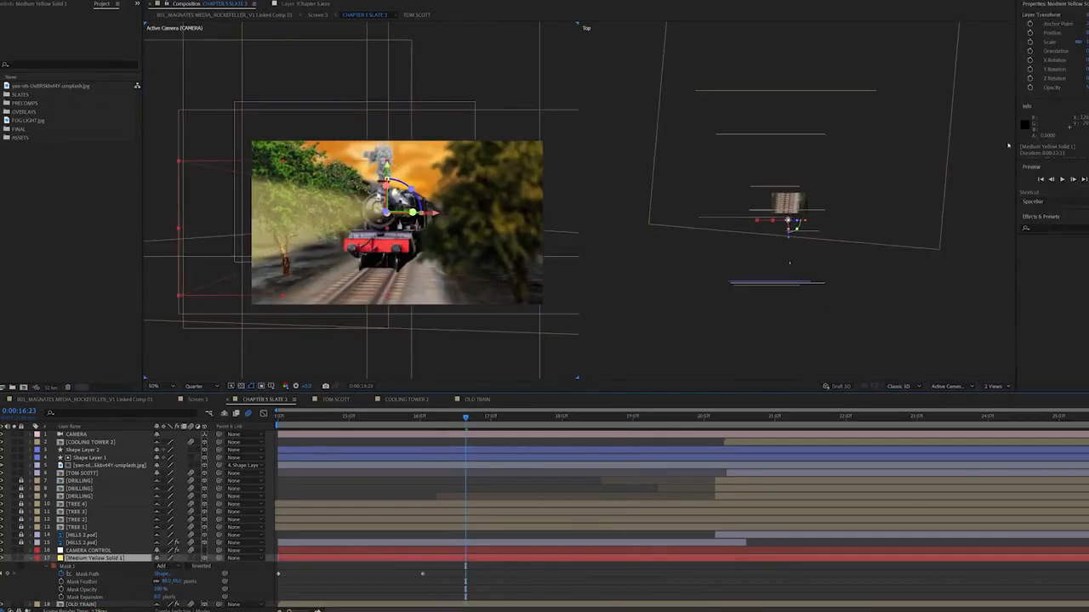
pyautogui.click(1051, 228)
pyautogui.write('bright')
pyautogui.moveTo(1067, 276); pyautogui.dragTo(93, 551)
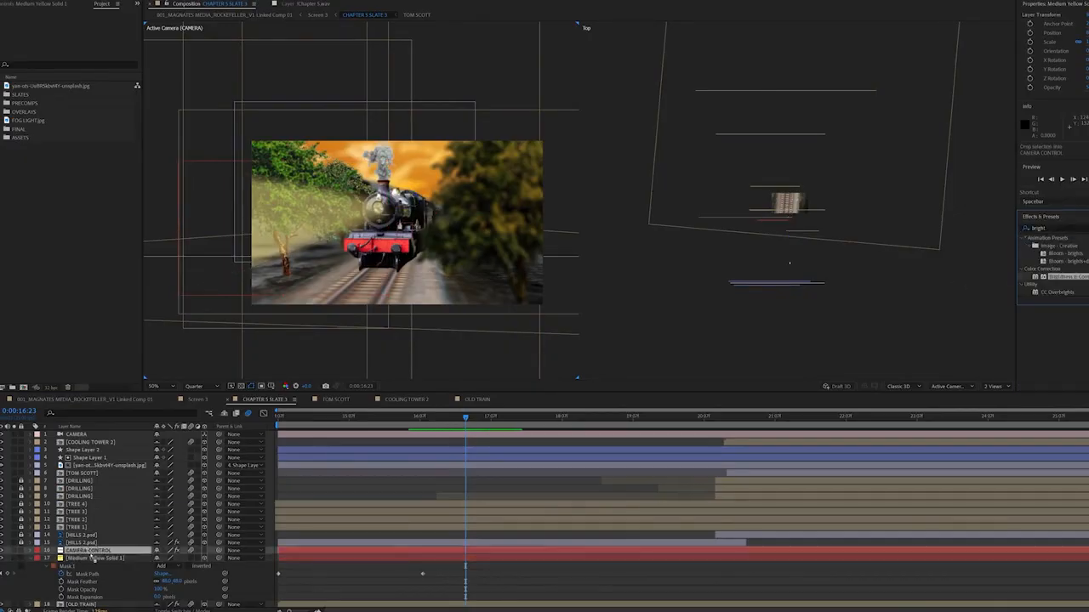
pyautogui.hotkey('ctrl', 'z')
pyautogui.moveTo(1067, 277); pyautogui.dragTo(96, 558)
# Add a wiggle expression with frequency 30 to the beam's Brightness and preview the flicker
pyautogui.keyDown('alt'); pyautogui.click(13, 30); pyautogui.keyUp('alt')
pyautogui.write('wiggle(30')
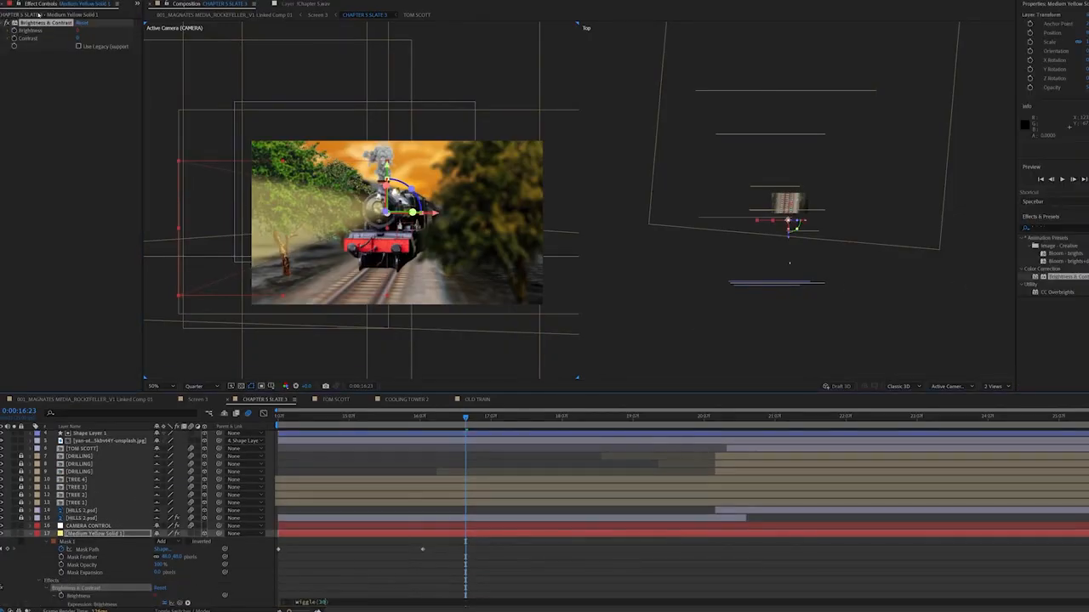
pyautogui.click(366, 570)
pyautogui.press('space')
pyautogui.moveTo(410, 416); pyautogui.dragTo(386, 420)
pyautogui.click(293, 602)
pyautogui.press('space')
# Refine the FOG LIGHT layer's scale and position over the train's headlight in the OLD TRAIN composition
pyautogui.moveTo(491, 419); pyautogui.dragTo(446, 423)
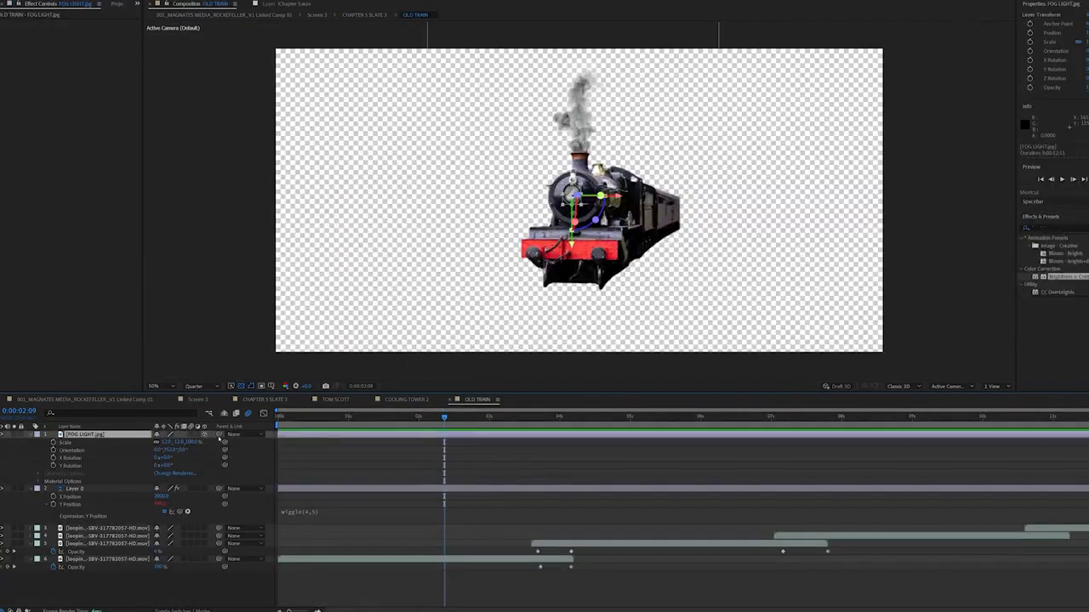
pyautogui.click(576, 207)
pyautogui.click(575, 246)
pyautogui.moveTo(574, 200); pyautogui.dragTo(576, 196)
pyautogui.press('s')
pyautogui.moveTo(164, 442); pyautogui.dragTo(165, 443)
pyautogui.moveTo(575, 195); pyautogui.dragTo(572, 199)
pyautogui.click(561, 535)
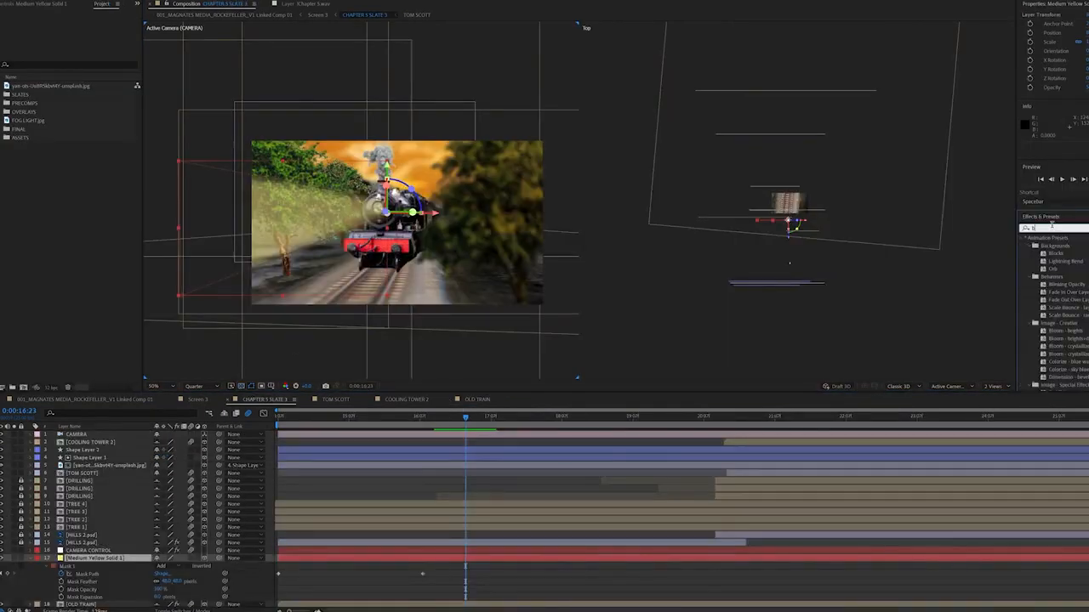
# Apply the Brightness & Contrast effect to the Medium Yellow Solid 1 layer, undoing any misplaced copy on CAMERA CONTROL
pyautogui.moveTo(1066, 276); pyautogui.dragTo(93, 553)
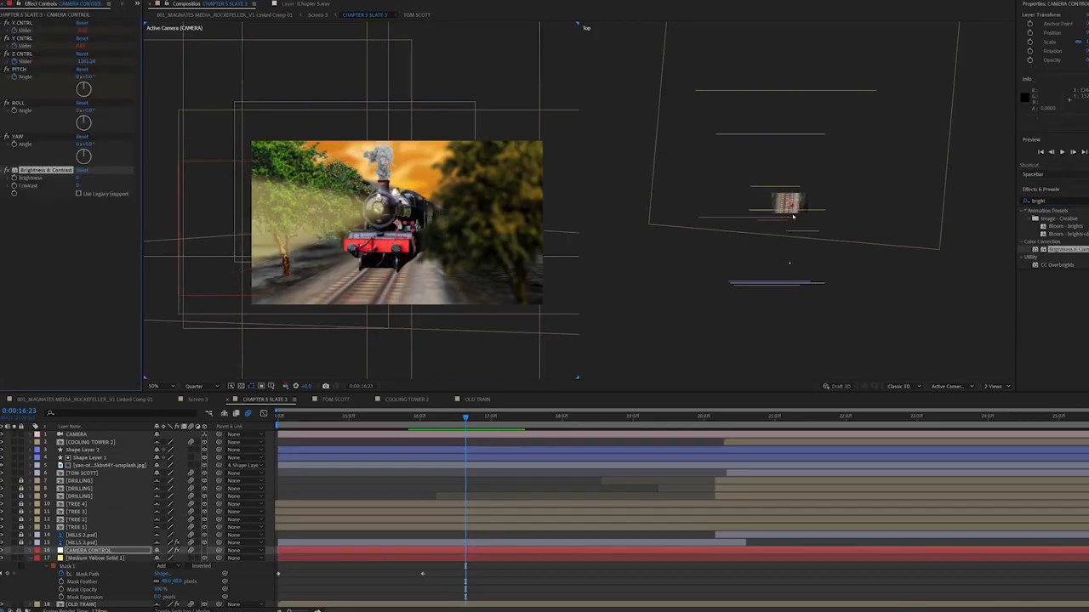
pyautogui.hotkey('ctrl', 'z')
pyautogui.moveTo(143, 533); pyautogui.dragTo(120, 559)
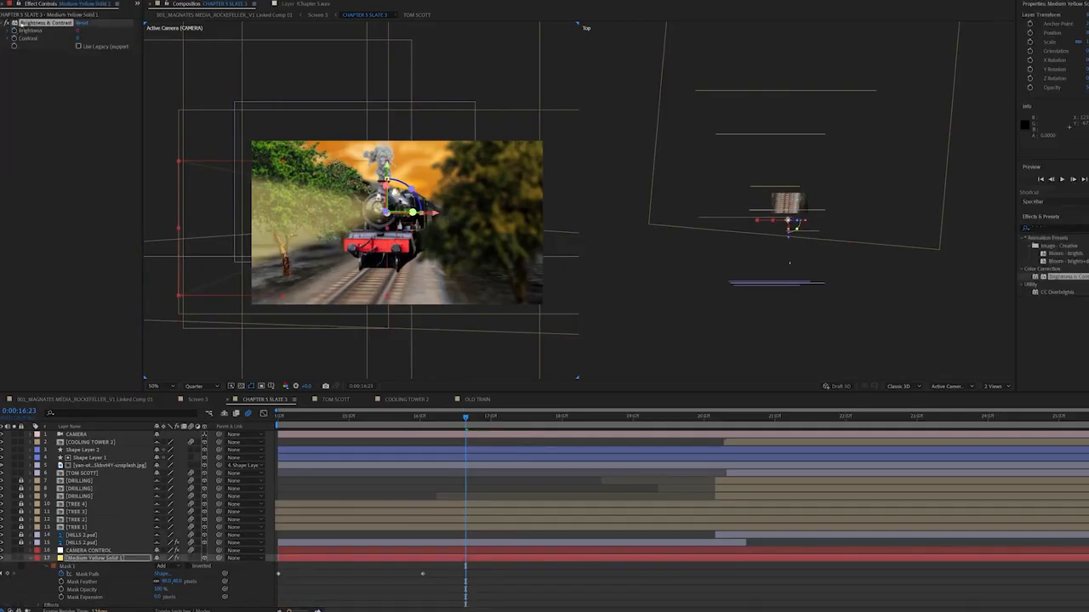
# Add a wiggle expression with an amount of 30 to the beam's Brightness and preview the flicker
pyautogui.keyDown('alt'); pyautogui.click(14, 31); pyautogui.keyUp('alt')
pyautogui.write('wiggle')
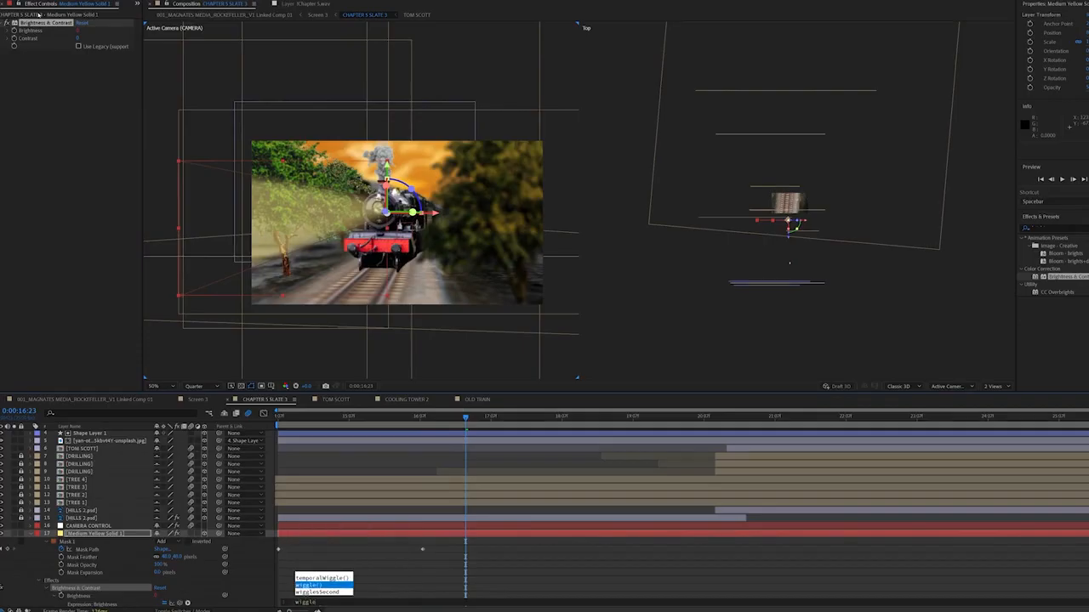
pyautogui.press('Return')
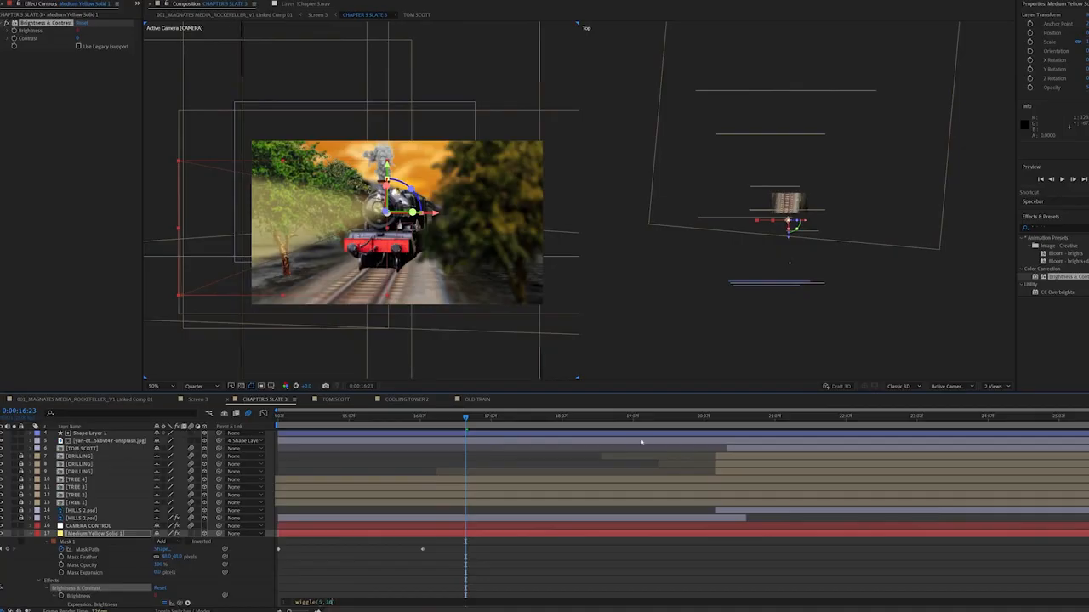
pyautogui.click(567, 558)
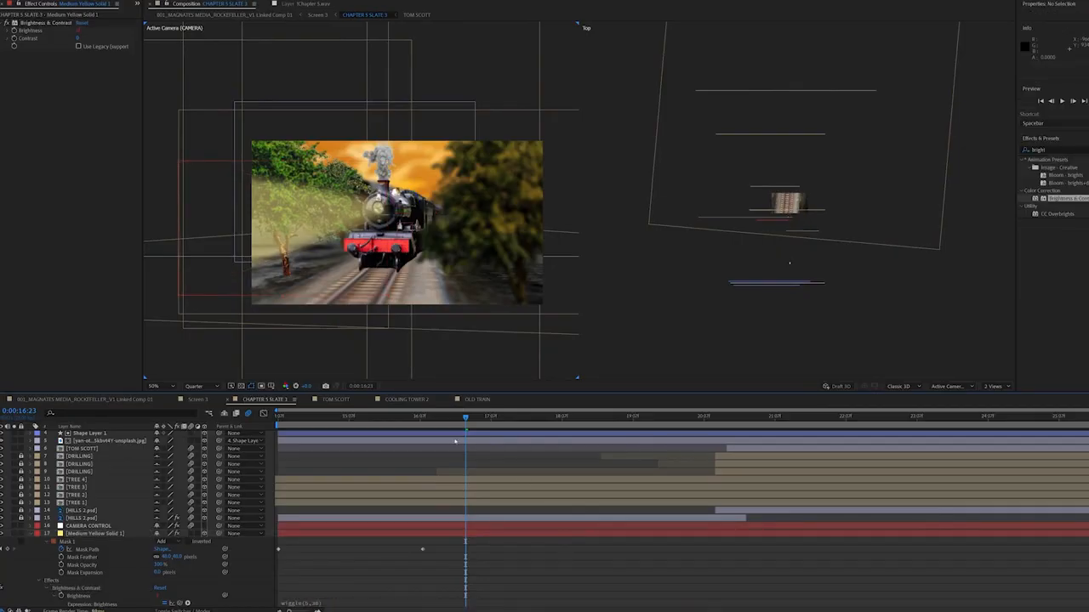
pyautogui.press('space')
pyautogui.click(386, 416)
pyautogui.moveTo(158, 595); pyautogui.dragTo(289, 587)
pyautogui.press('space')
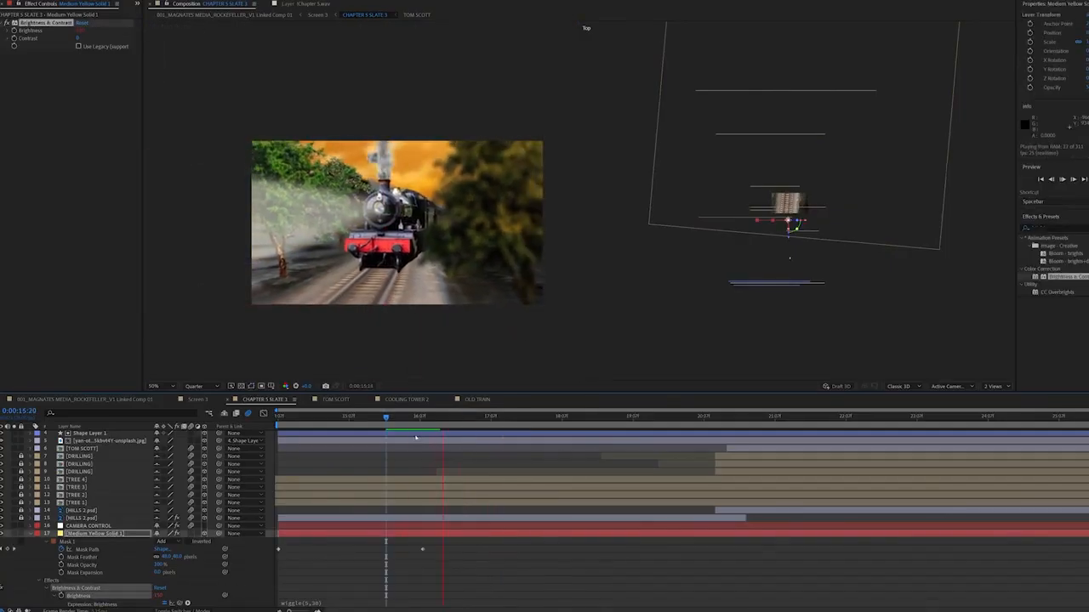
# Parent the FOG LIGHT.jpg layer to Layer 0 in the OLD TRAIN composition
pyautogui.click(477, 399)
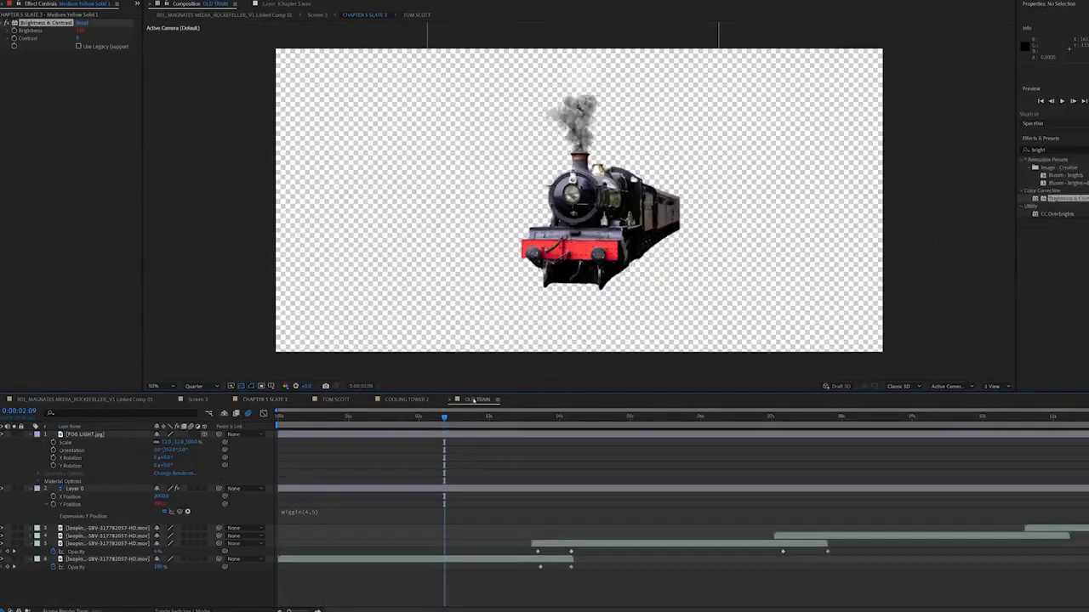
pyautogui.click(92, 435)
pyautogui.moveTo(131, 490); pyautogui.dragTo(94, 490)
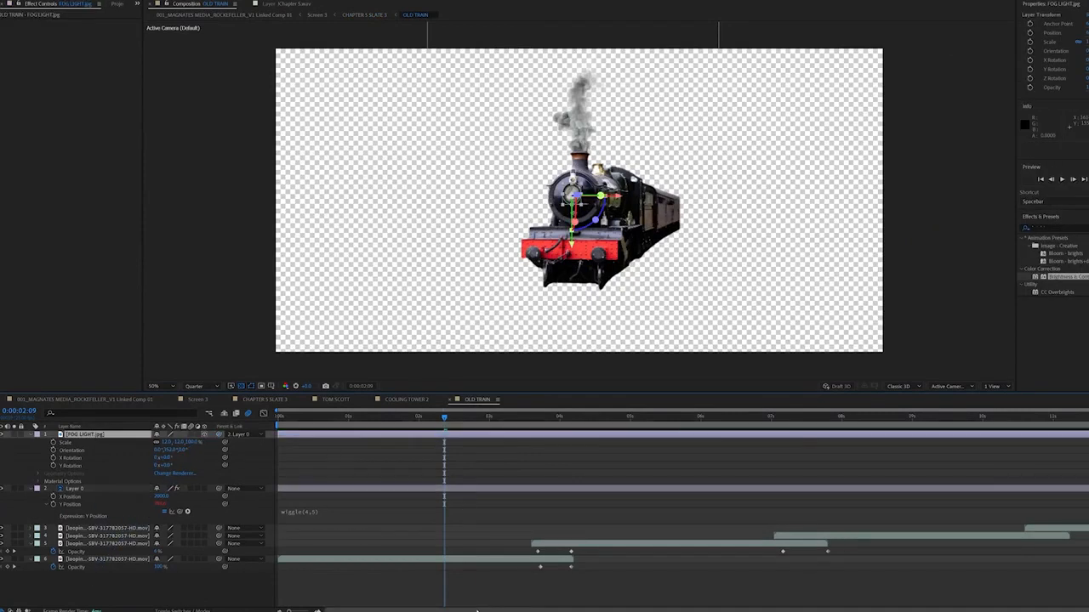
pyautogui.click(478, 582)
# Duplicate Medium Yellow Solid 1 in CHAPTER 5 SLATE 3 and draw a wide elliptical mask around the headlight on the copy
pyautogui.click(265, 399)
pyautogui.click(81, 478)
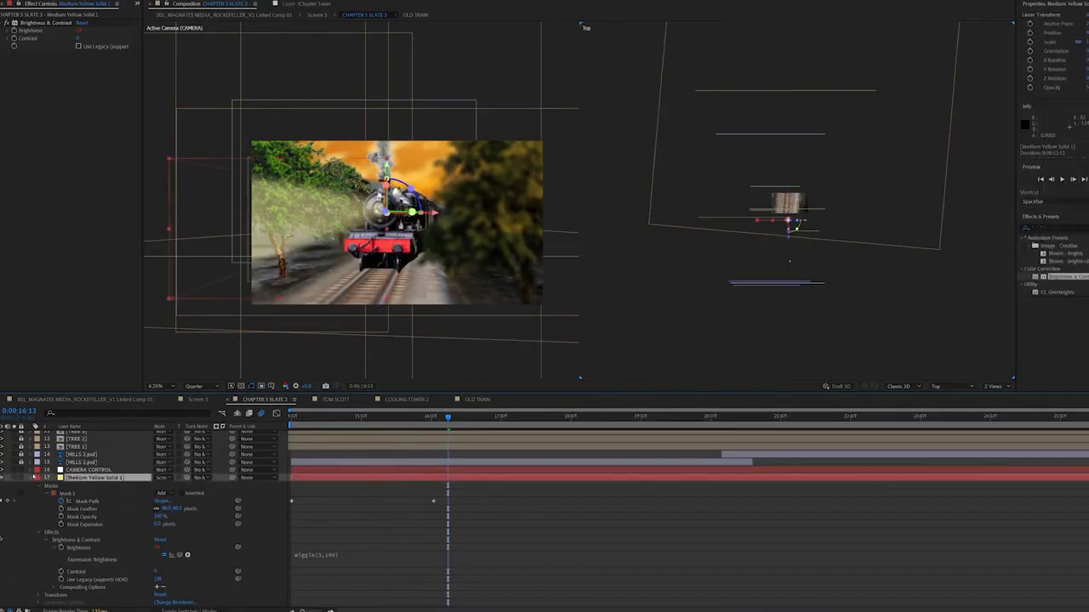
pyautogui.click(36, 478)
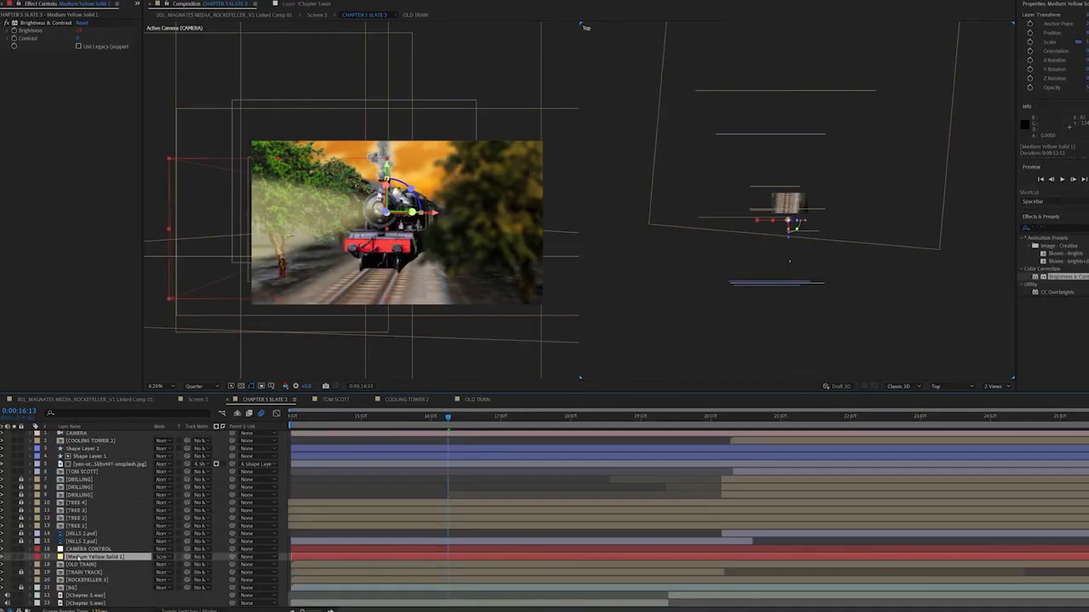
pyautogui.hotkey('ctrl', 'd')
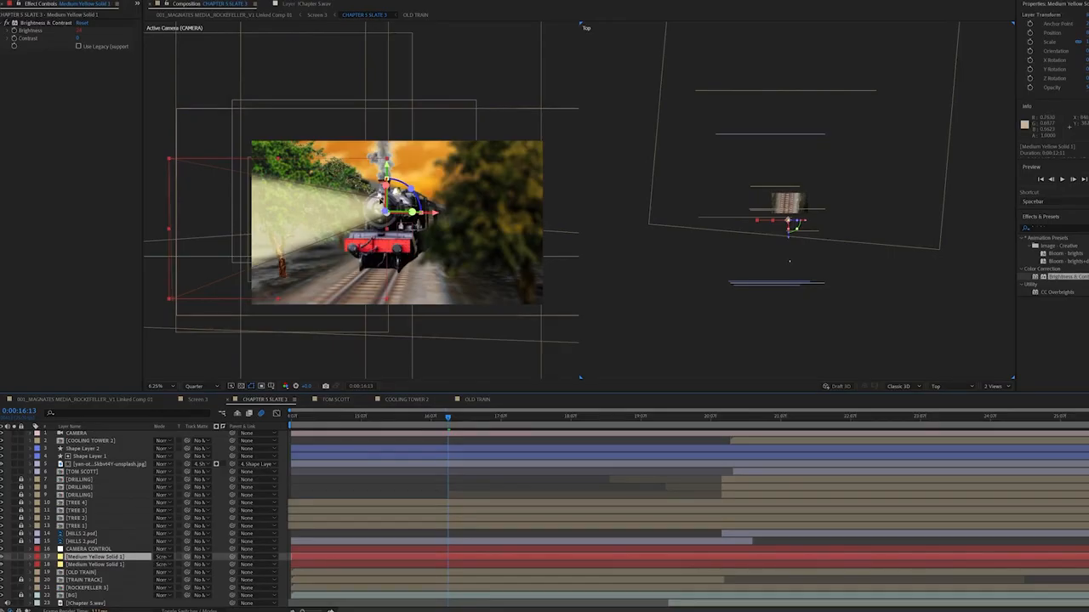
pyautogui.press('q')
pyautogui.moveTo(271, 182)
pyautogui.mouseDown()
pyautogui.moveTo(476, 239)
pyautogui.moveTo(478, 230)
pyautogui.mouseUp()
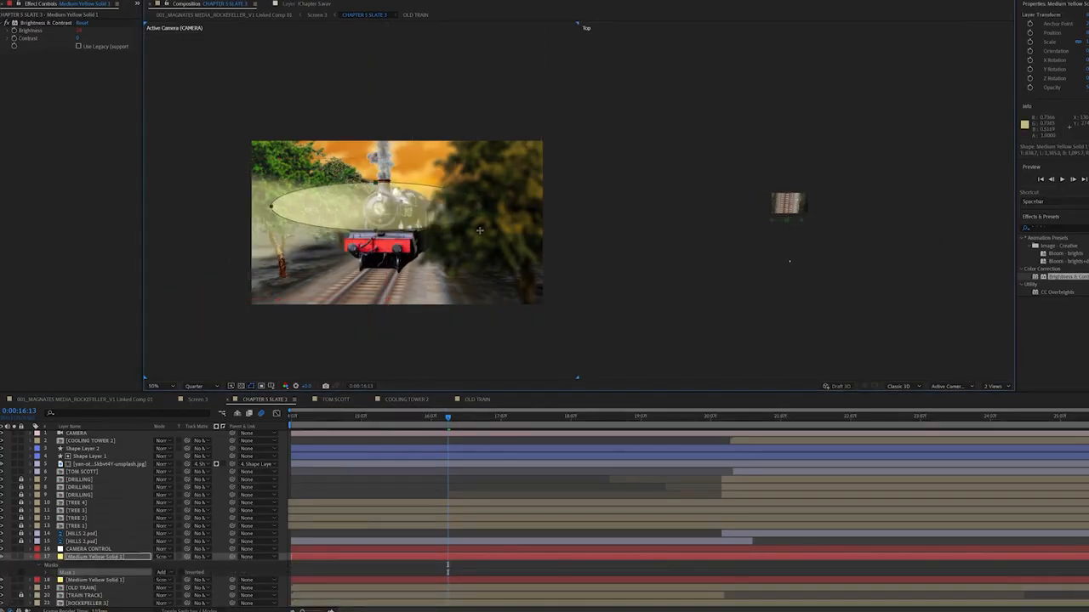
# Feather the elliptical mask on the duplicated solid by 154 pixels, keeping its Screen blending mode
pyautogui.click(163, 557)
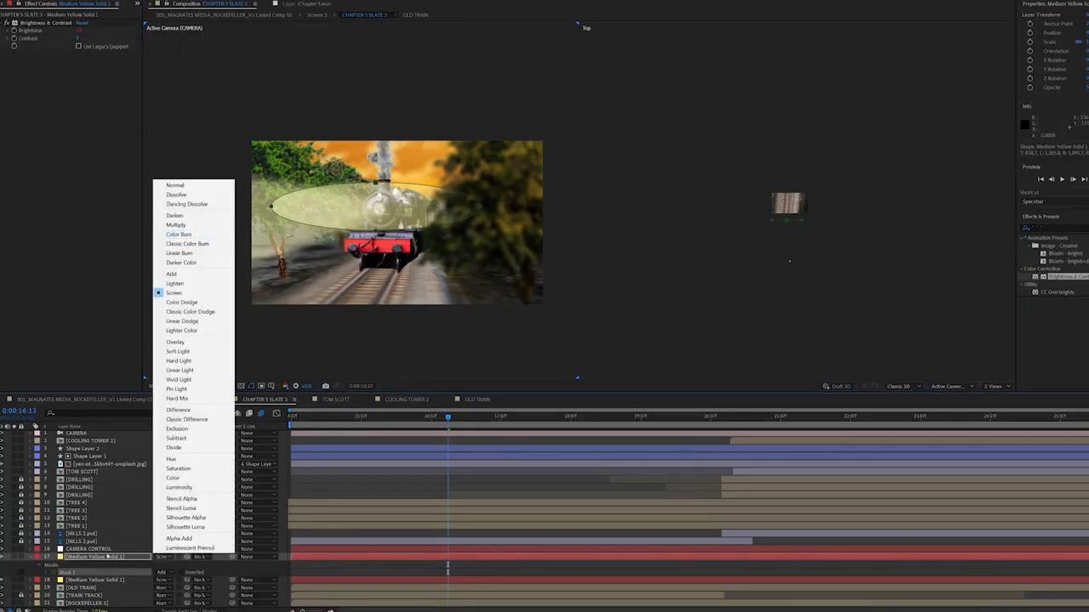
pyautogui.click(108, 556)
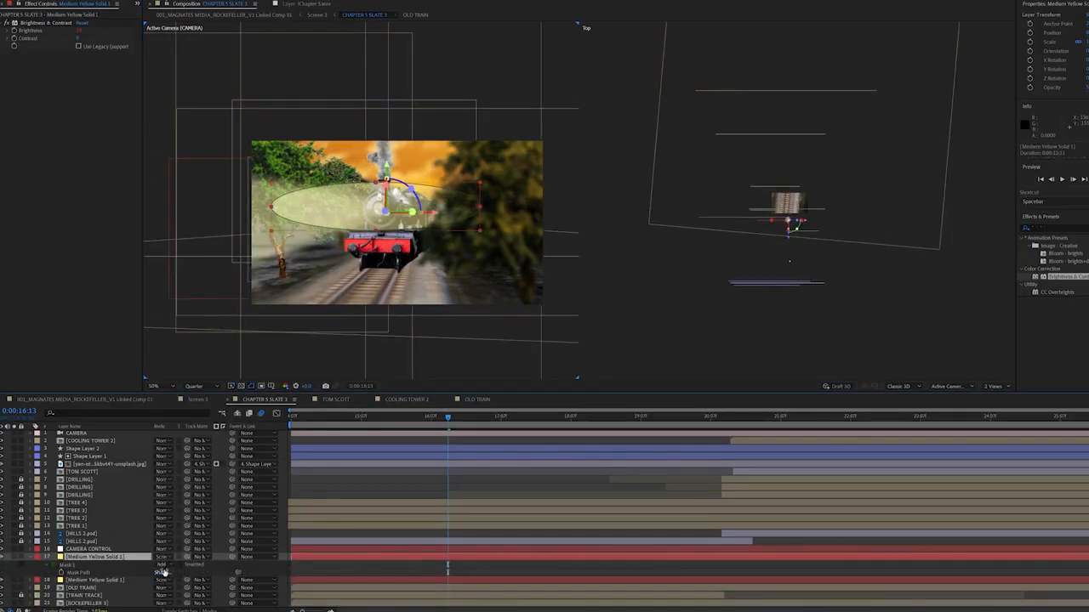
pyautogui.press('m')
pyautogui.press('m')
pyautogui.moveTo(170, 581); pyautogui.dragTo(238, 581)
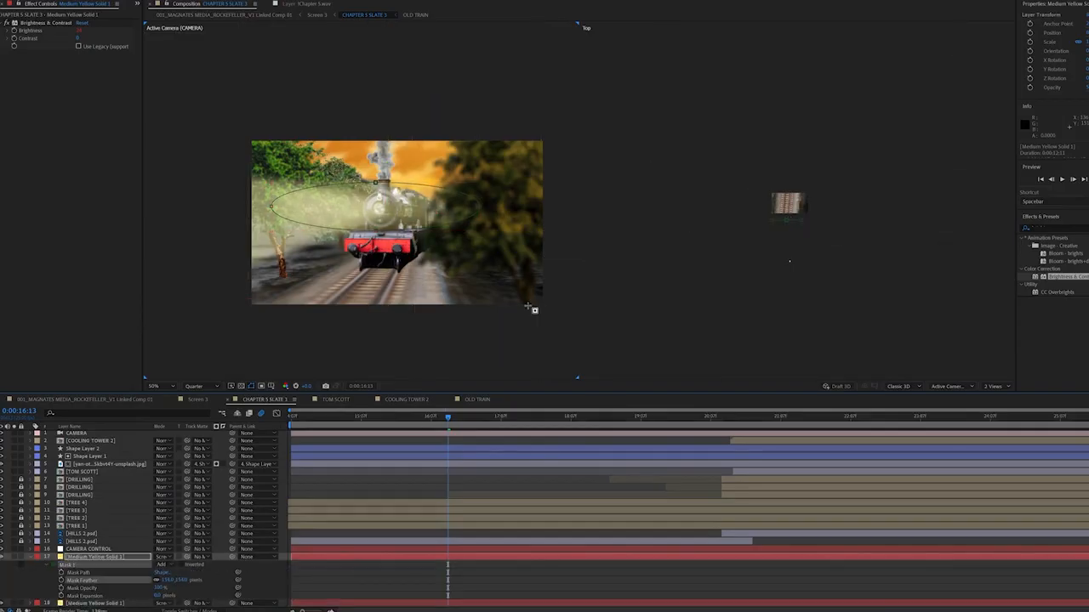
# Shift the feathered glow solid slightly left over the train's headlight and preview the shot
pyautogui.click(379, 209)
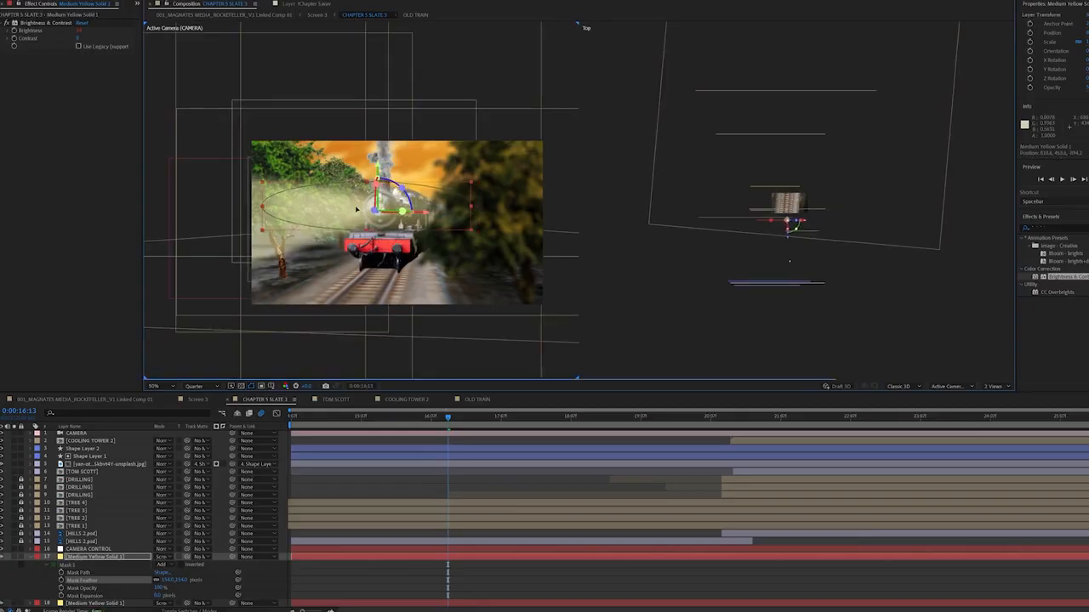
pyautogui.click(503, 498)
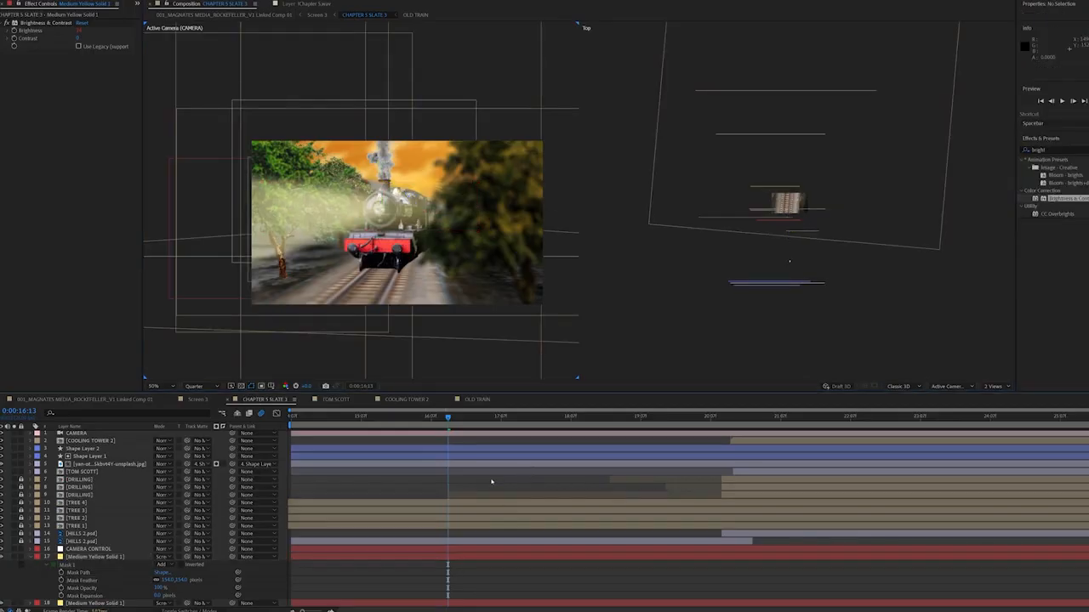
pyautogui.press('space')
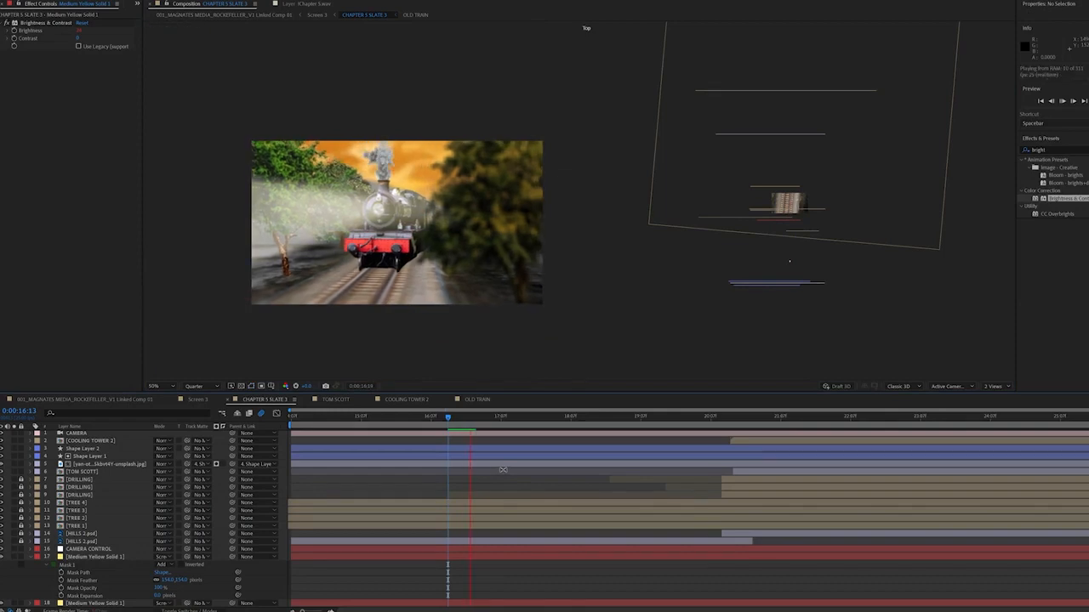
pyautogui.press('space')
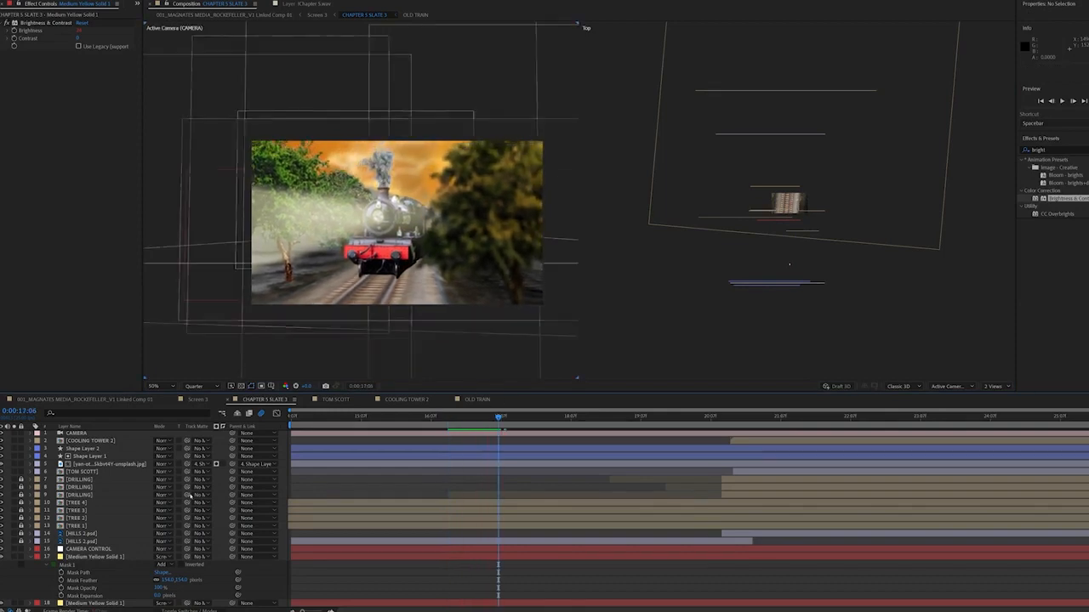
# Duplicate the glow solid and set Opacity keyframes on all three Medium Yellow Solid 1 layers at 0:00:19:20
pyautogui.click(75, 557)
pyautogui.hotkey('ctrl', 'd')
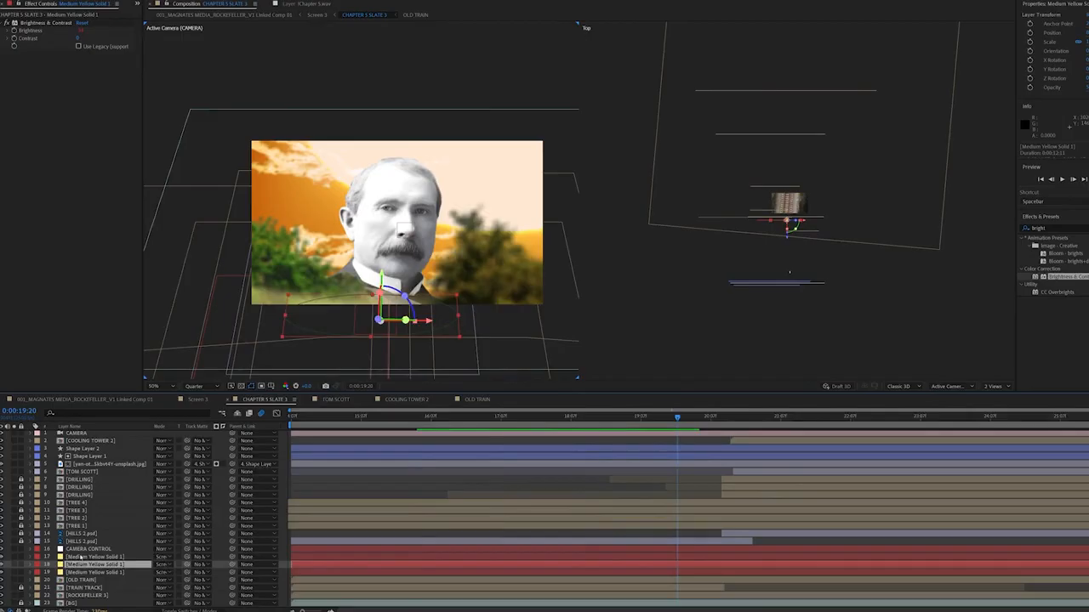
pyautogui.click(81, 556)
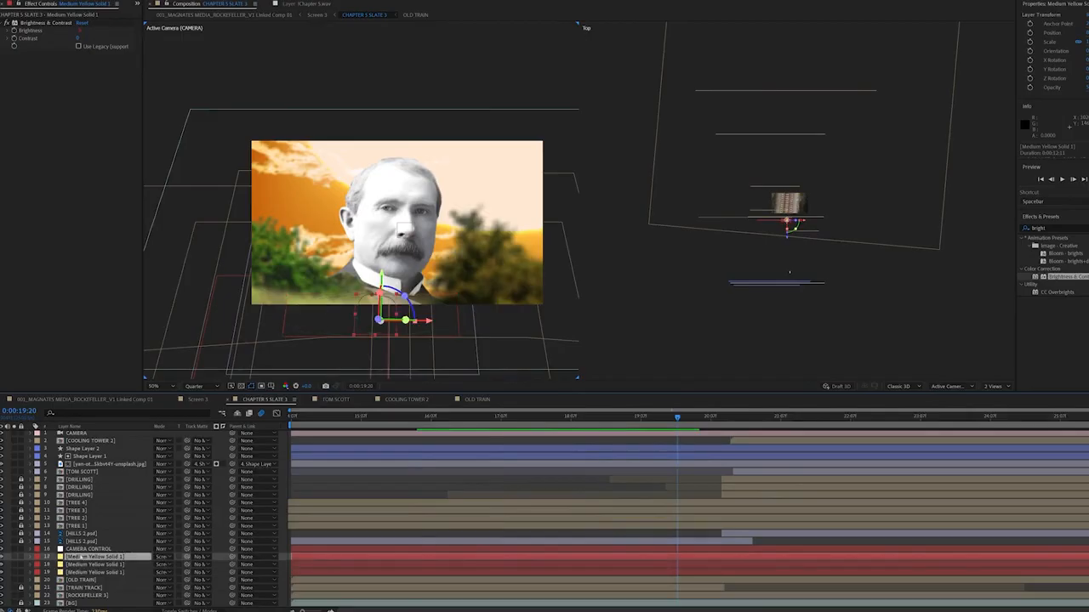
pyautogui.press('t')
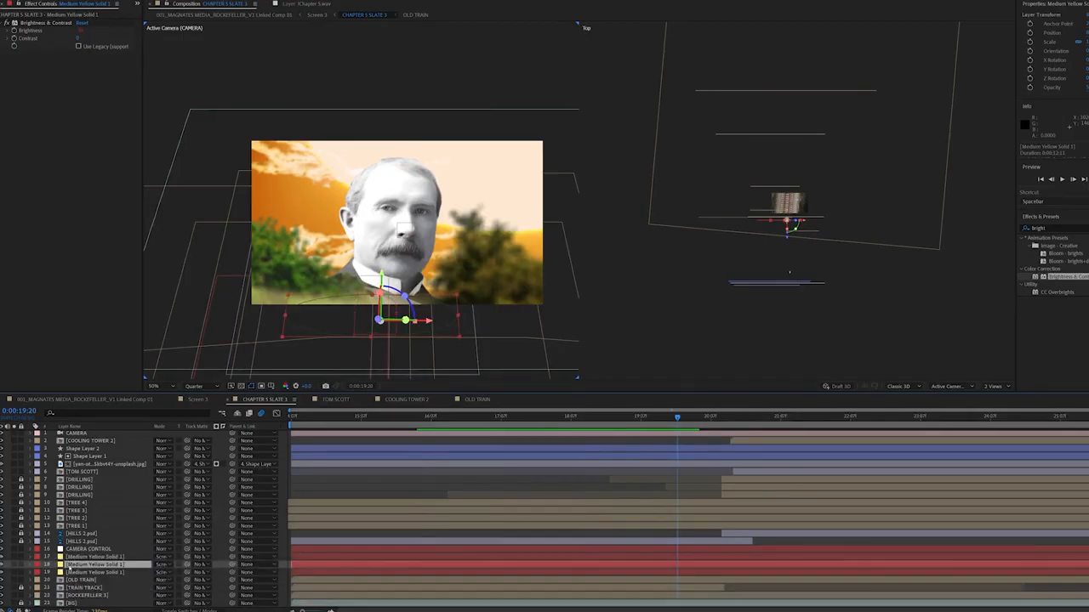
pyautogui.click(81, 573)
pyautogui.press('t')
pyautogui.click(80, 587)
pyautogui.press('t')
pyautogui.click(53, 565)
pyautogui.click(53, 580)
pyautogui.click(53, 595)
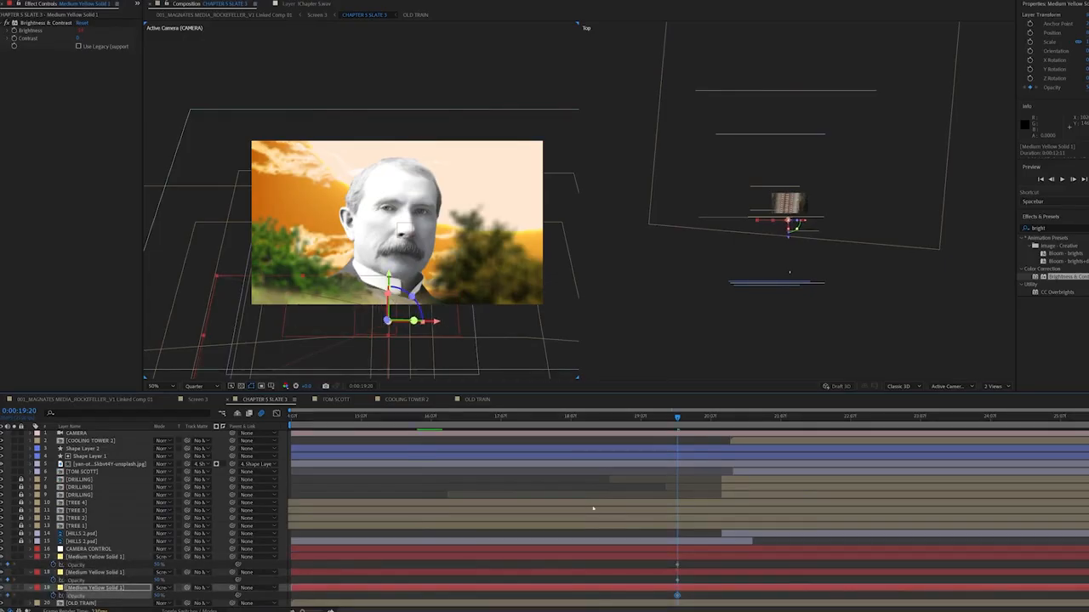
# Fade the three yellow solids out to 0% opacity at 0:00:20:09 and preview the shot
pyautogui.click(716, 418)
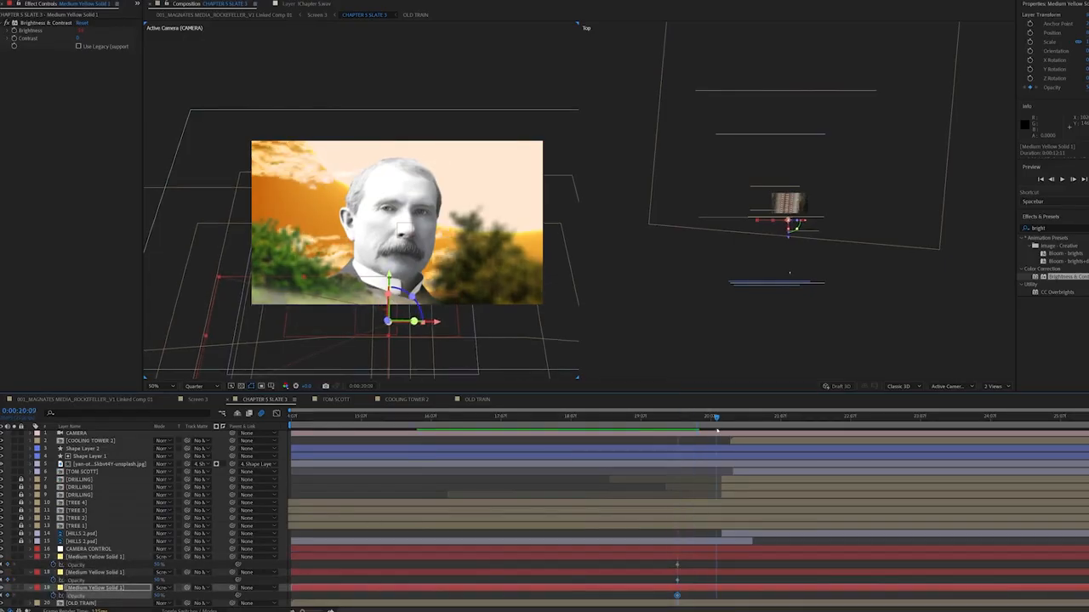
pyautogui.click(159, 565)
pyautogui.write('0')
pyautogui.press('Return')
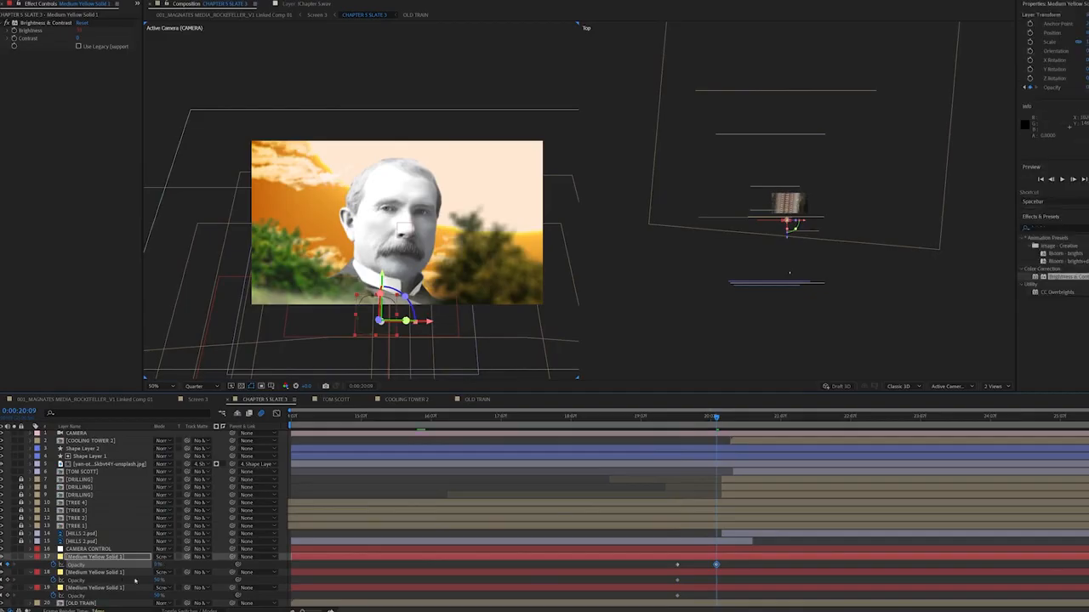
pyautogui.moveTo(157, 581); pyautogui.dragTo(49, 596)
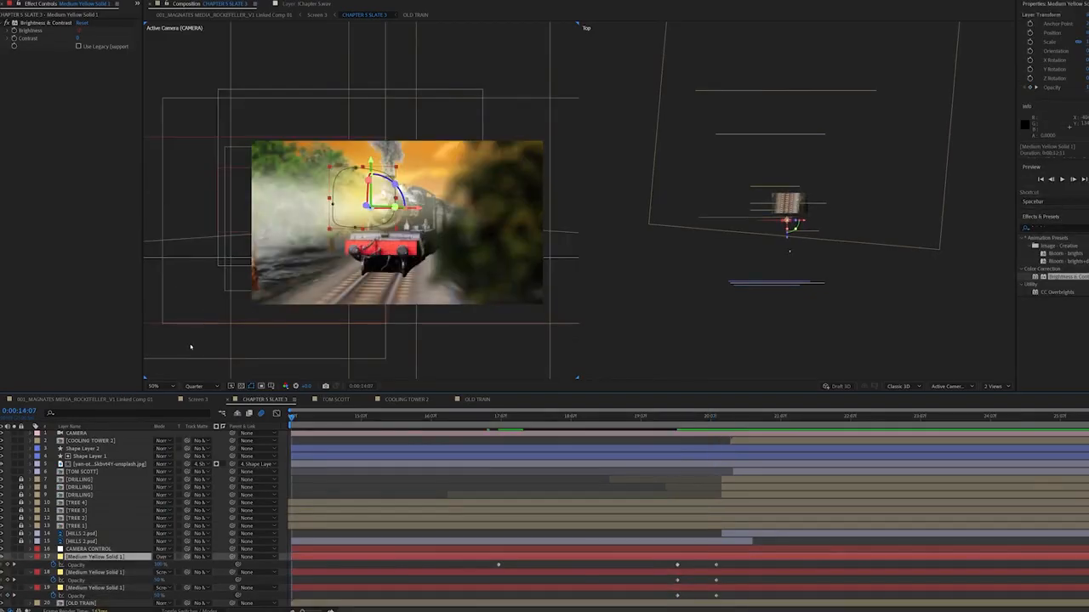
pyautogui.press('space')
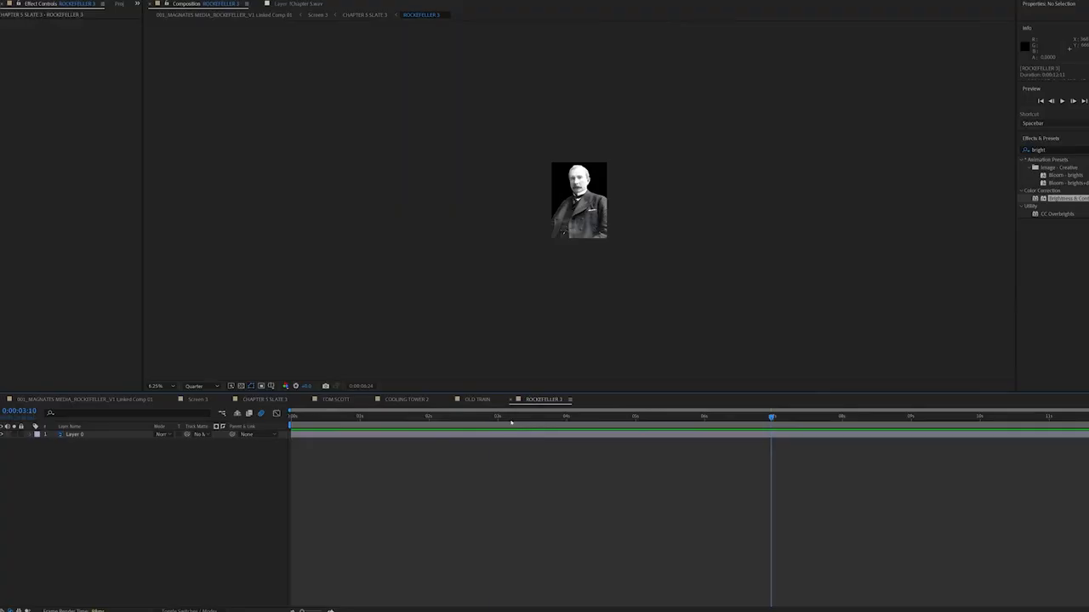
# Place Puppet pins on Rockefeller's forehead, chest and lower jacket at 0:00:04:00 in the ROCKEFELLER 3 composition
pyautogui.moveTo(511, 421); pyautogui.dragTo(344, 417)
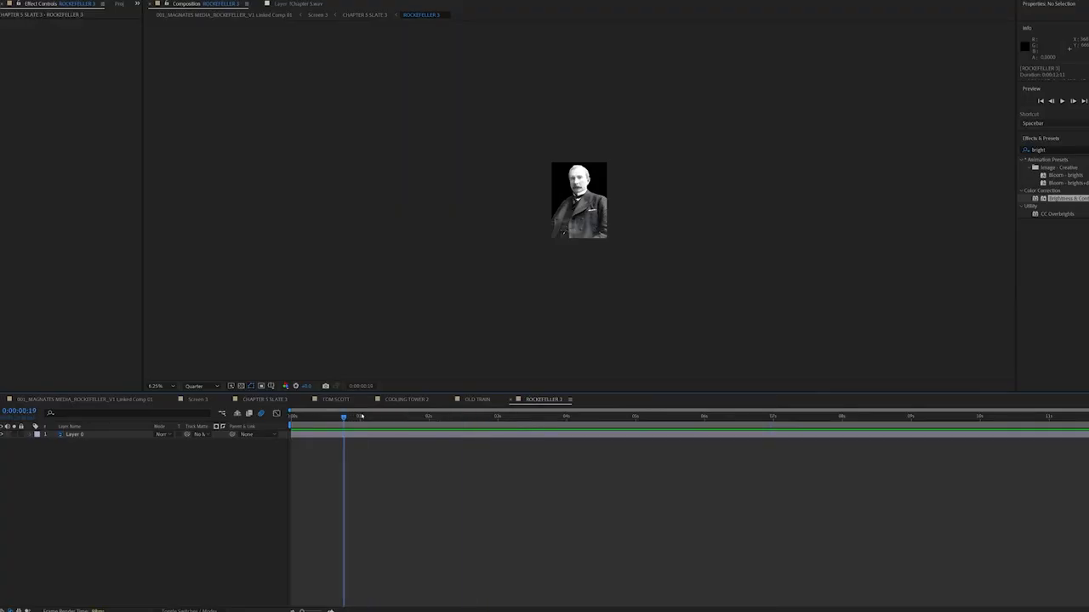
pyautogui.press('.')
pyautogui.press('.')
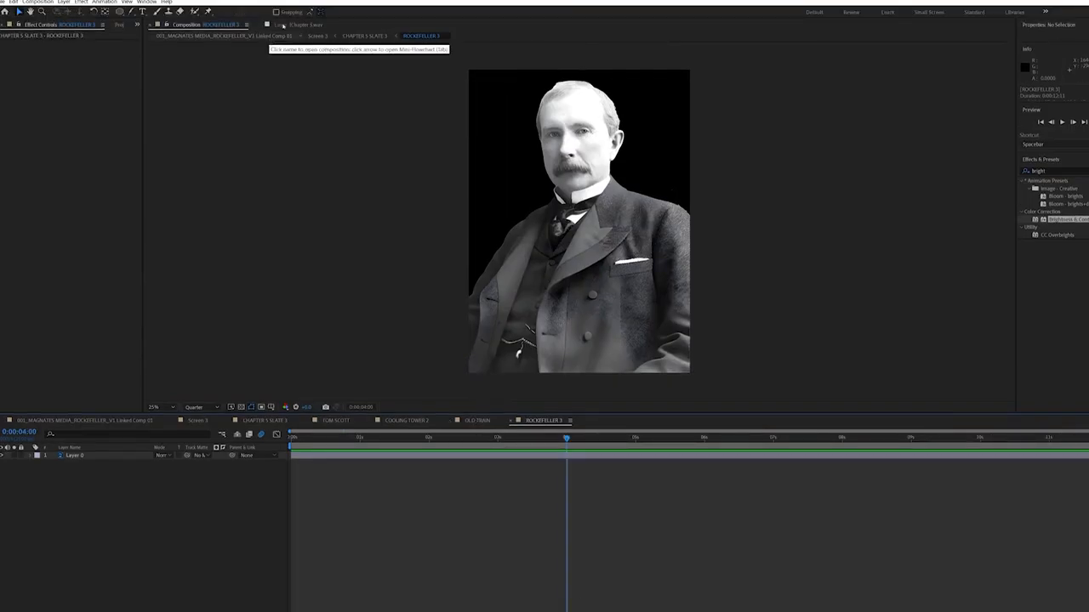
pyautogui.click(209, 11)
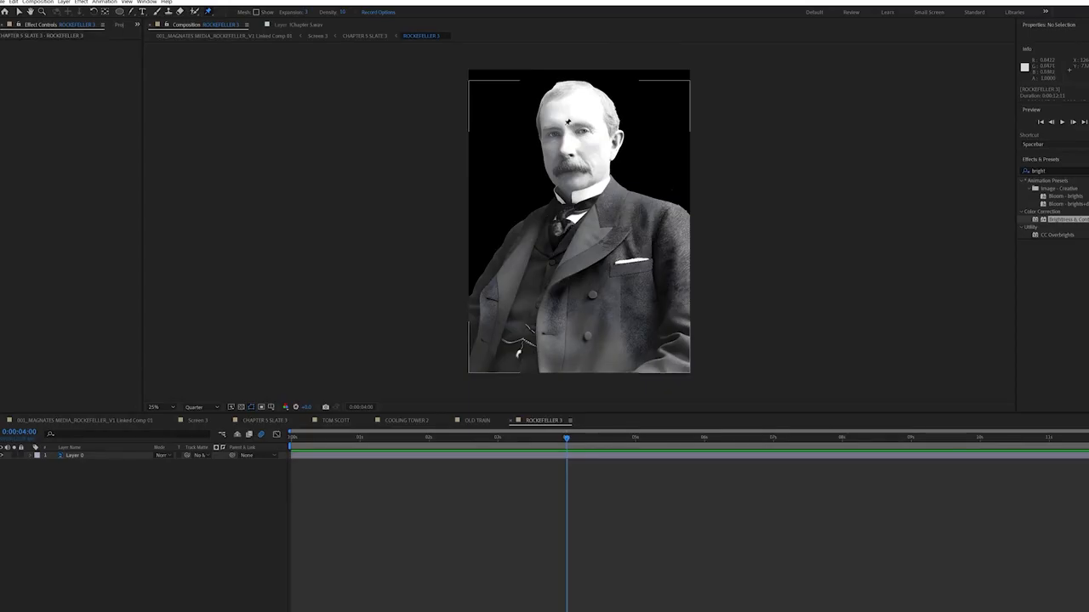
pyautogui.click(566, 126)
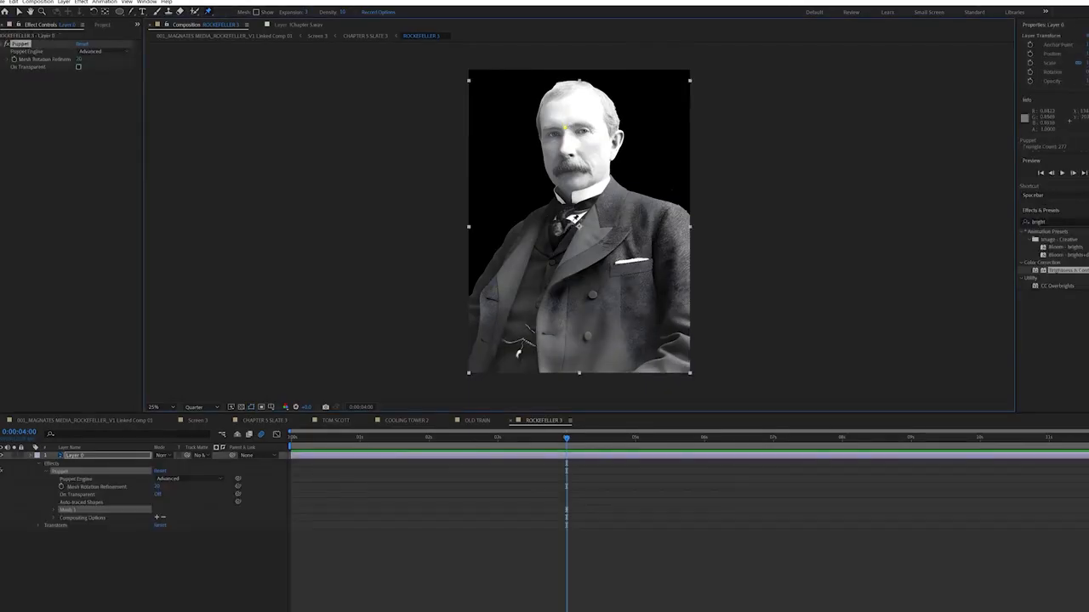
pyautogui.click(577, 356)
# Tilt Rockefeller's head left with the forehead pin at 0:00:04:00 and keyframe the pin's Position moving back toward upright
pyautogui.moveTo(567, 129); pyautogui.dragTo(550, 132)
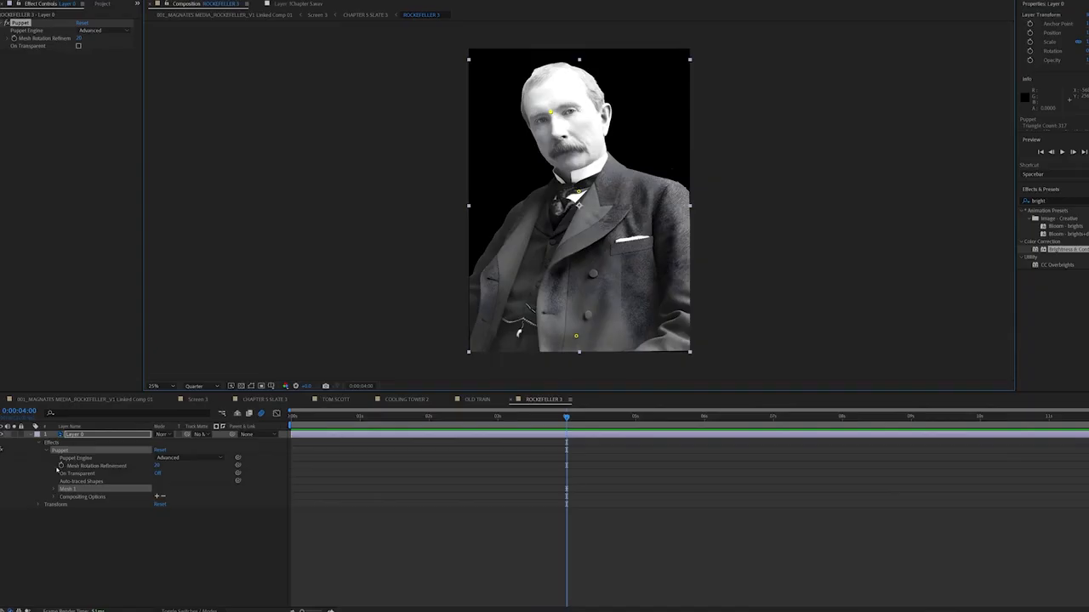
pyautogui.click(54, 490)
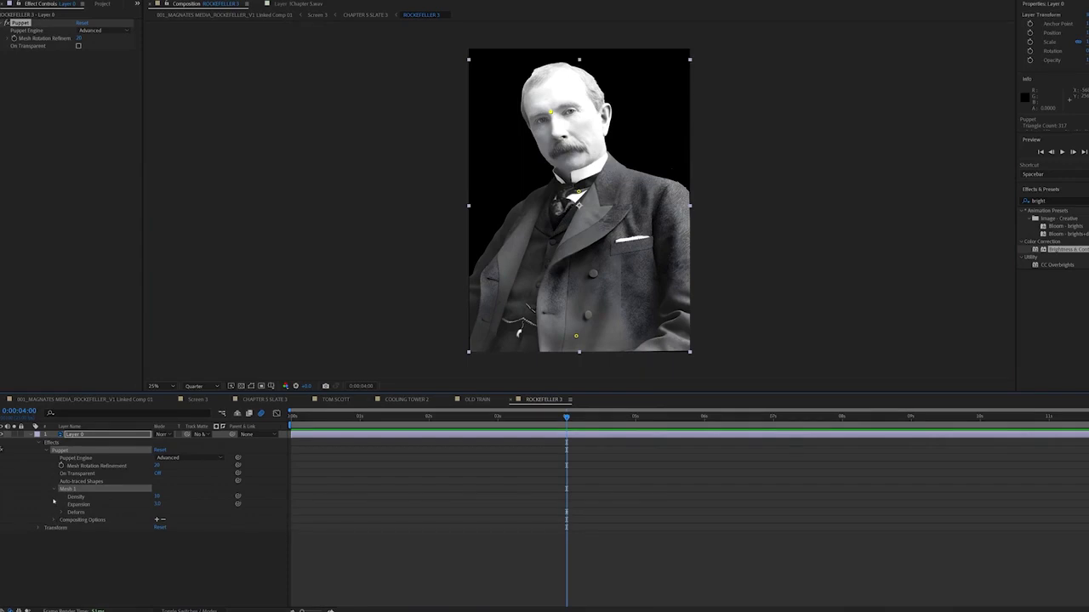
pyautogui.click(61, 513)
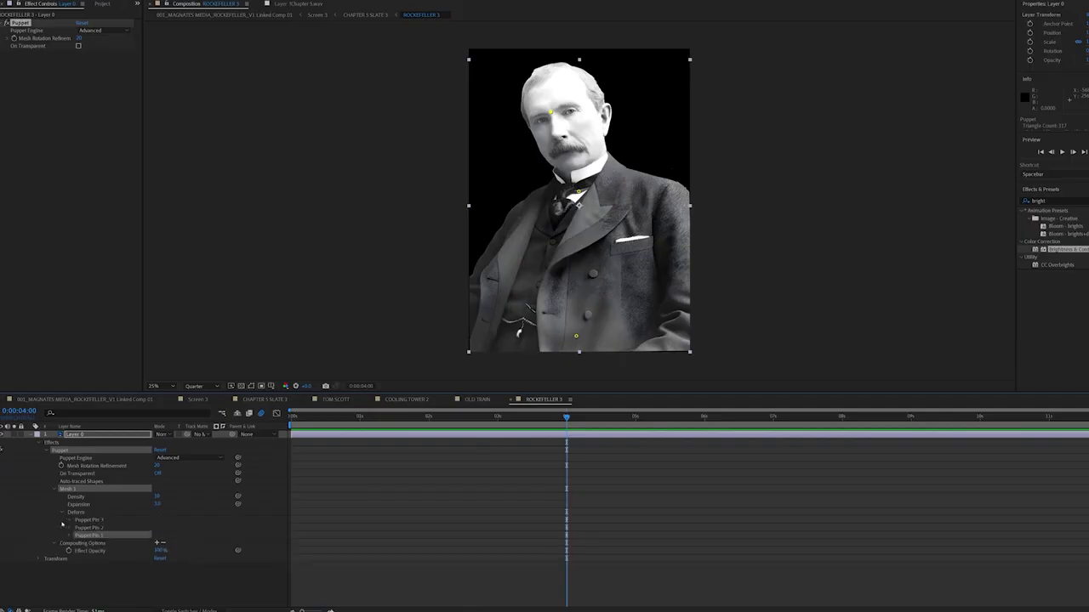
pyautogui.click(68, 538)
pyautogui.moveTo(670, 418); pyautogui.dragTo(714, 422)
pyautogui.moveTo(560, 117)
pyautogui.mouseDown()
pyautogui.moveTo(577, 108)
pyautogui.moveTo(560, 110)
pyautogui.mouseUp()
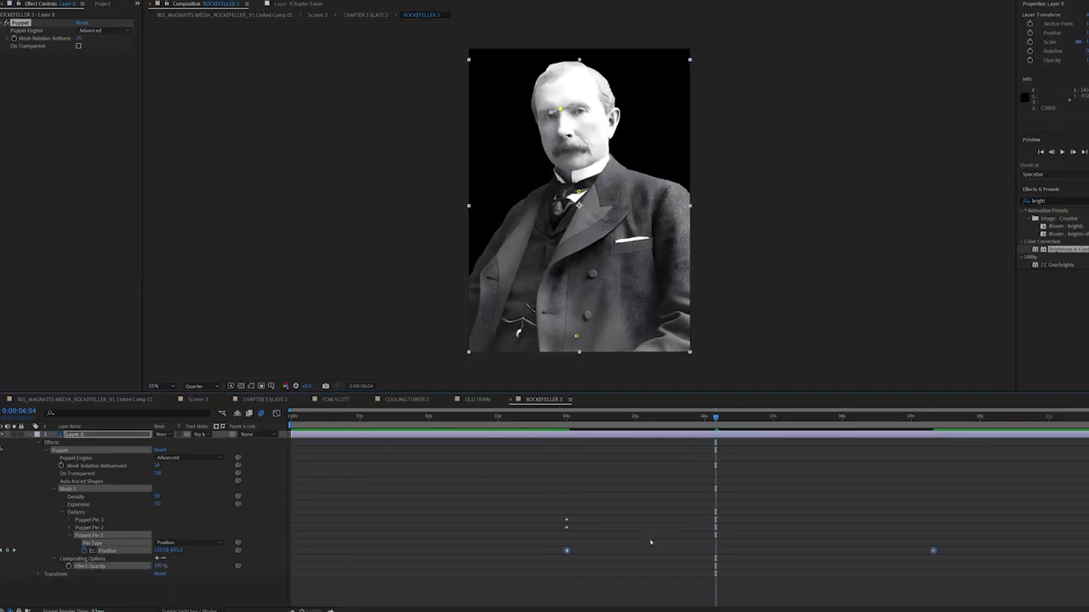
# Easy-ease the forehead pin's Position keyframes, spread them apart to just before 3 s and just before 11 s, and preview the head movement
pyautogui.press('F9')
pyautogui.click(584, 417)
pyautogui.press('space')
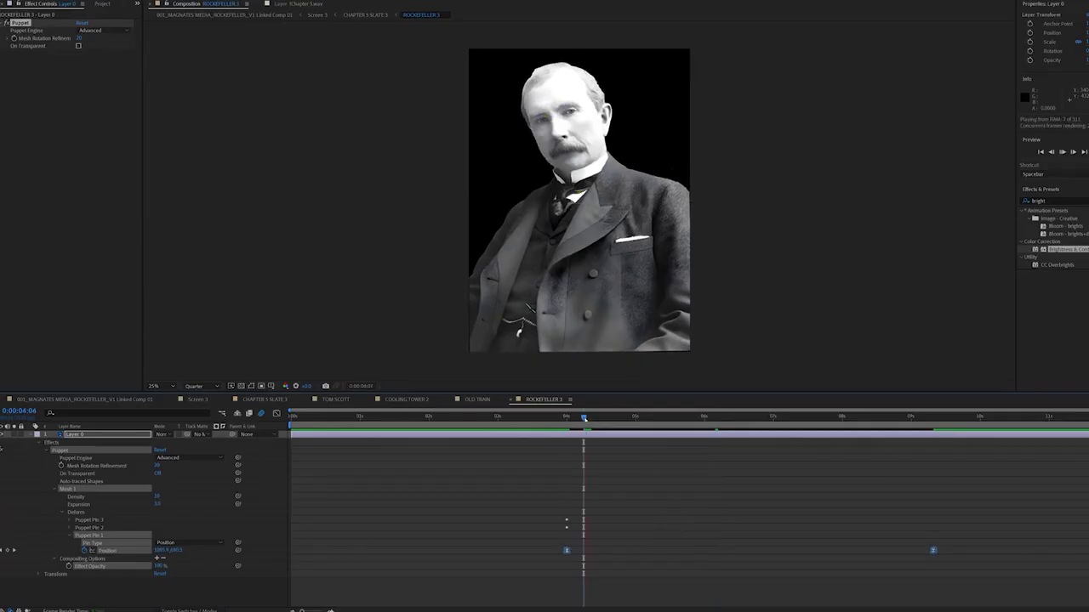
pyautogui.press('space')
pyautogui.moveTo(565, 550); pyautogui.dragTo(481, 551)
pyautogui.click(585, 494)
pyautogui.moveTo(848, 551); pyautogui.dragTo(1088, 551)
pyautogui.click(487, 422)
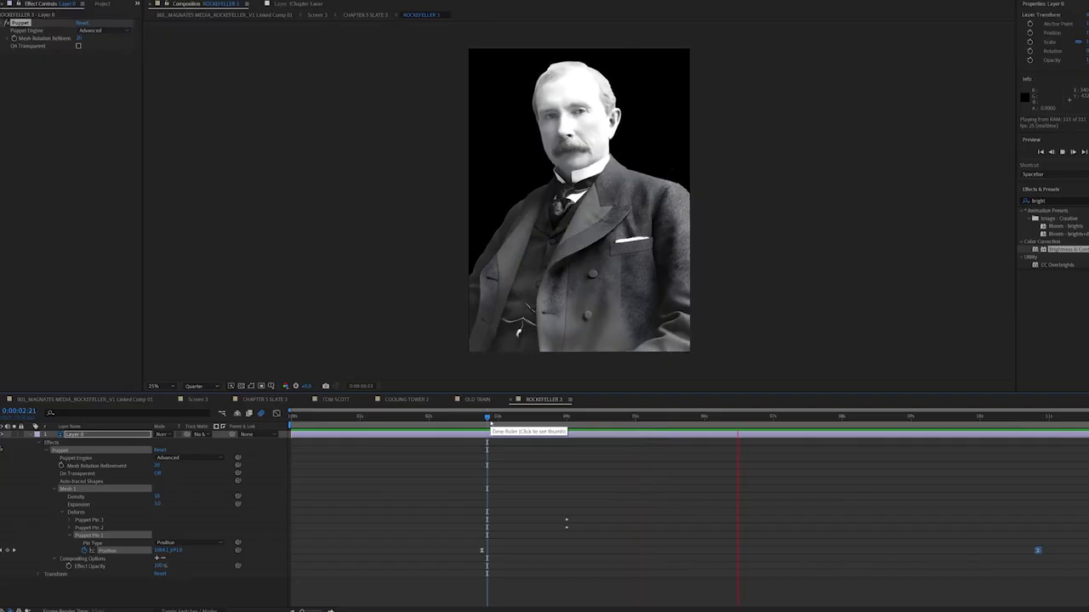
pyautogui.press('space')
# Return to the CHAPTER 5 SLATE 3 composition, apply the Curves effect to the ROCKEFELLER 3 layer and darken the portrait
pyautogui.click(61, 400)
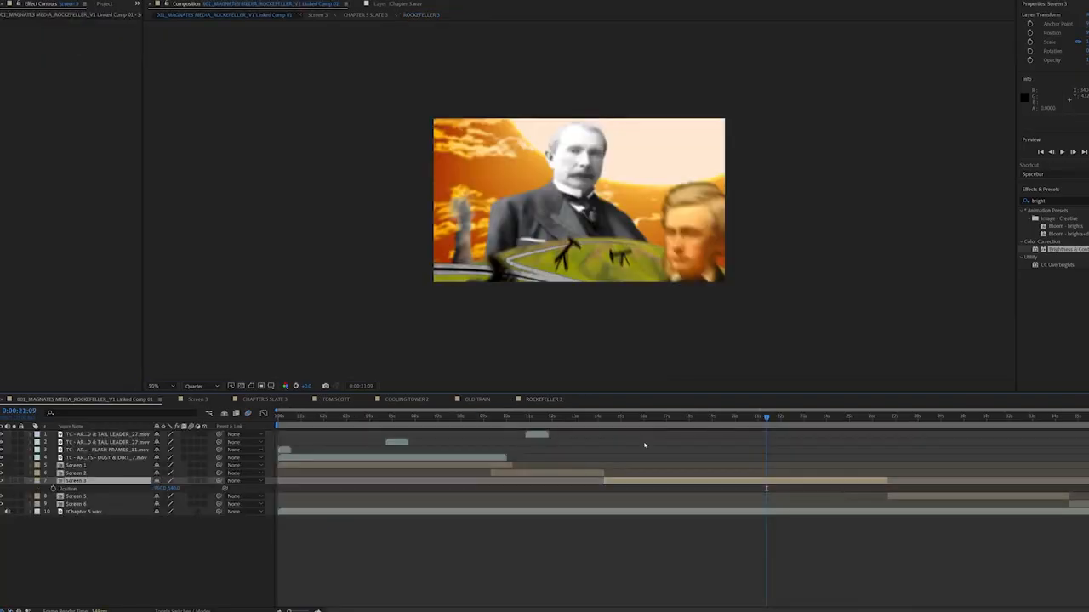
pyautogui.click(264, 399)
pyautogui.press('space')
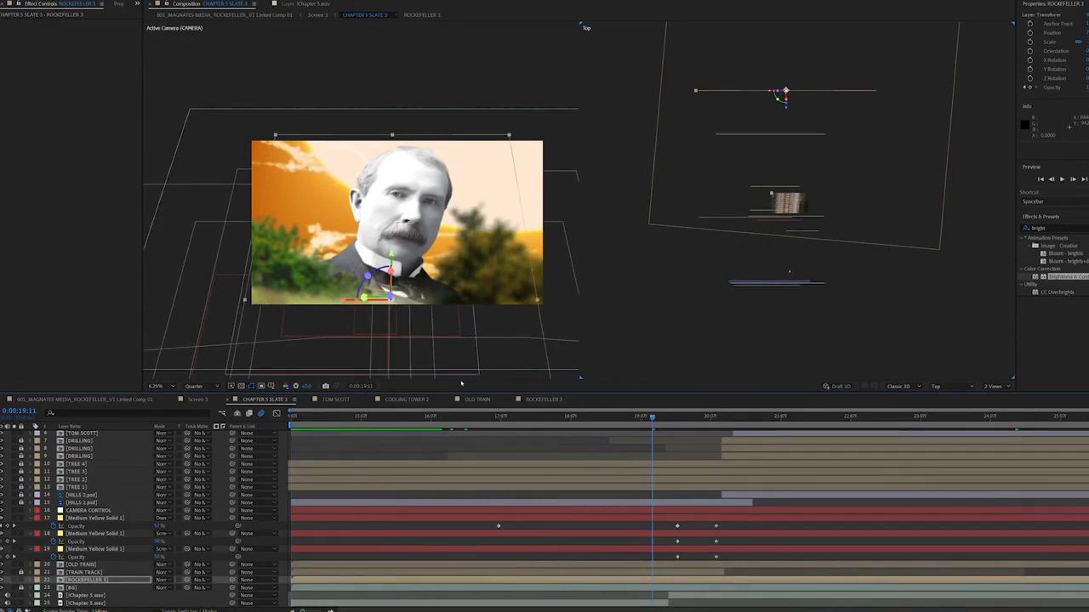
pyautogui.click(1050, 228)
pyautogui.write('curves')
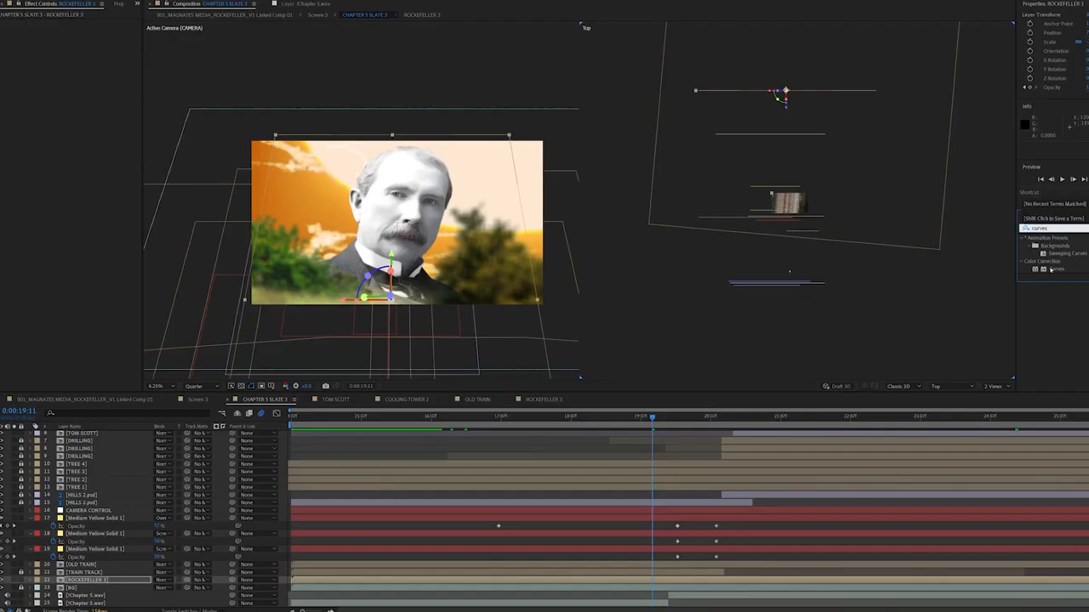
pyautogui.moveTo(1056, 268); pyautogui.dragTo(110, 581)
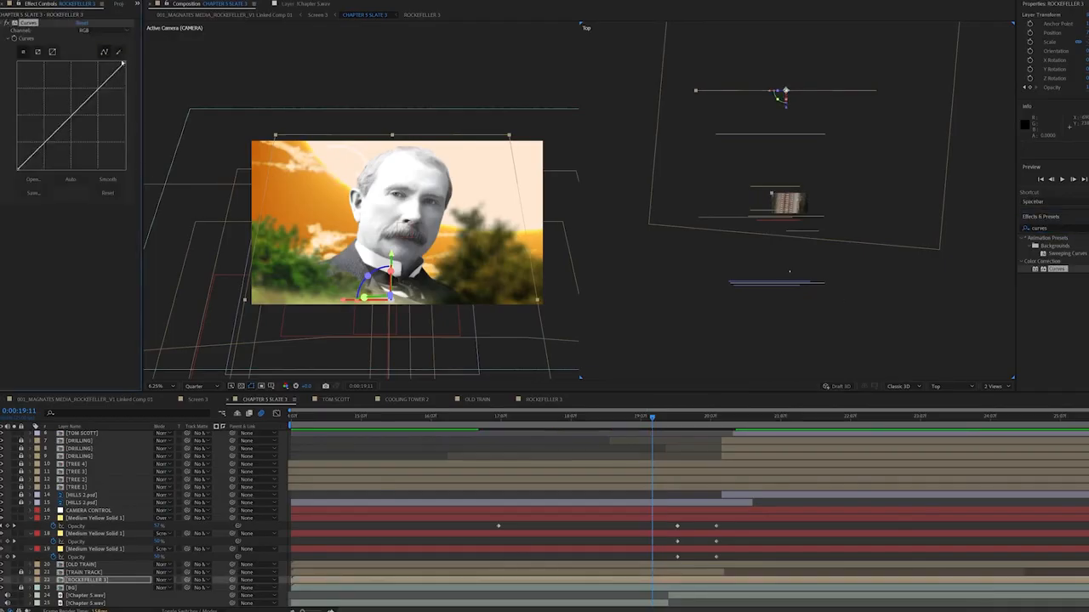
pyautogui.moveTo(166, 117); pyautogui.dragTo(189, 152)
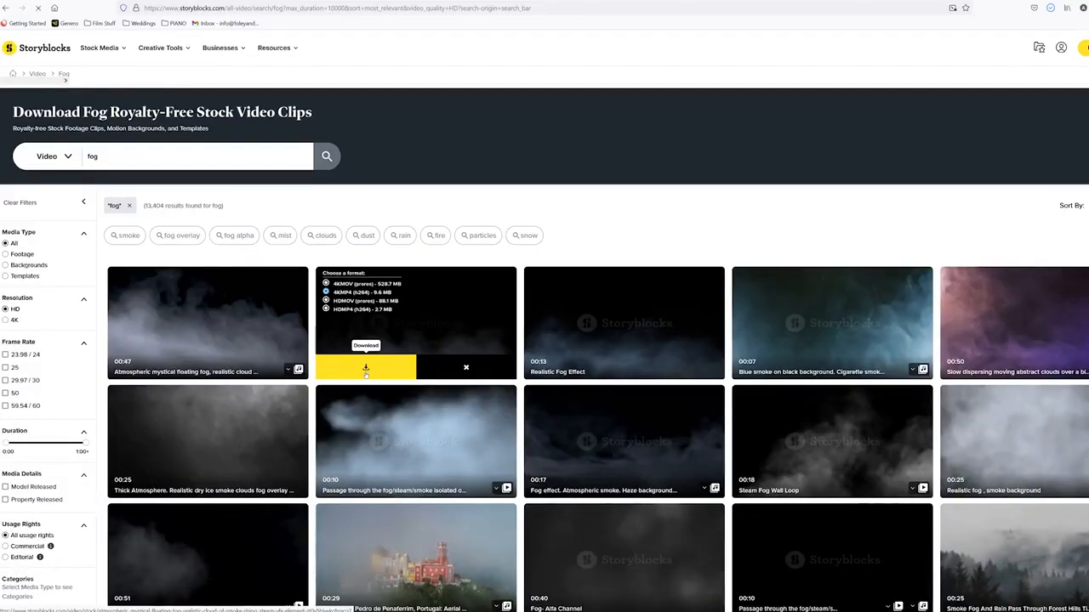
# Download the atmospheric floating fog clip as 4KMP4, preview it over the train shot and shift the fog layer in depth
pyautogui.click(366, 369)
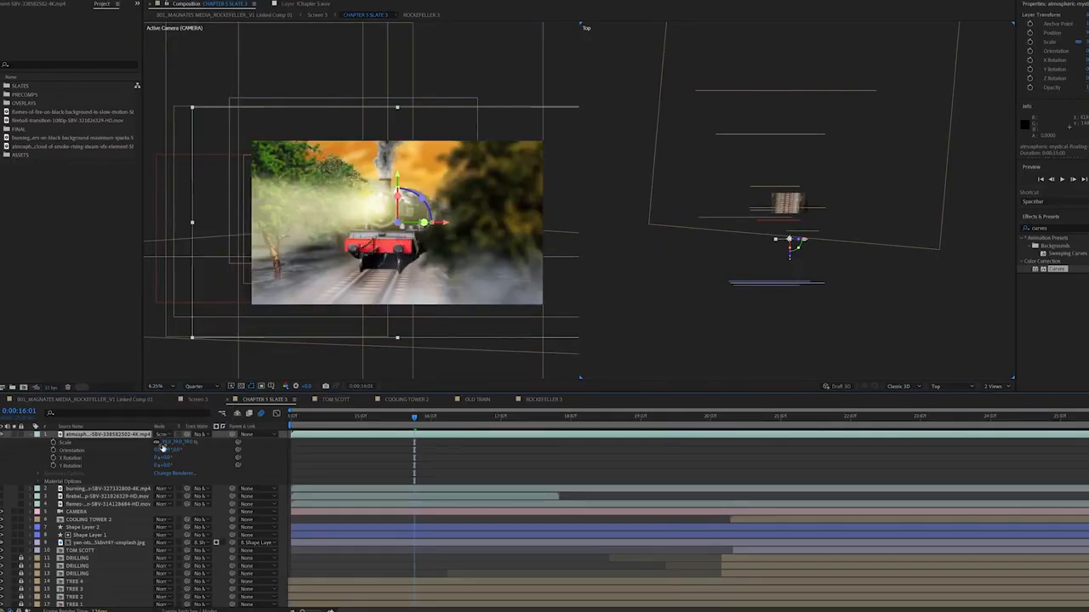
pyautogui.hotkey('ctrl', 'shift', 'h')
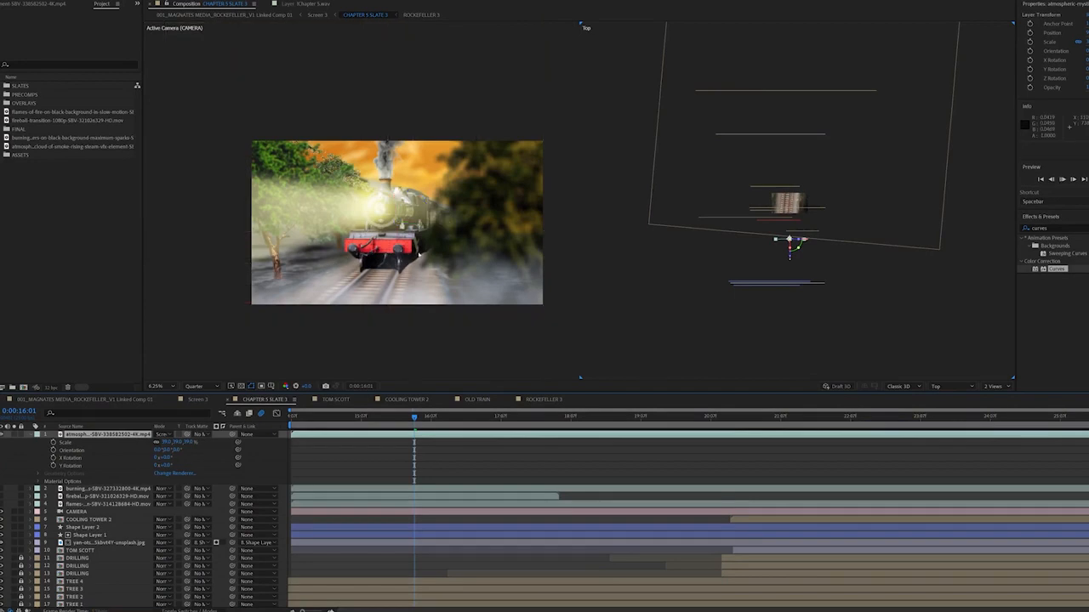
pyautogui.press('space')
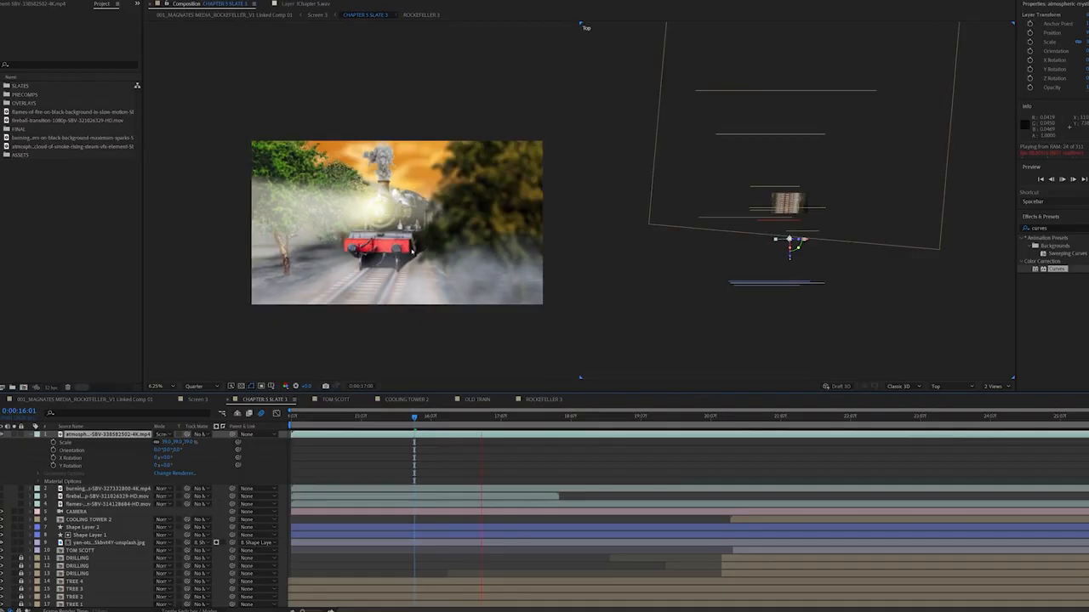
pyautogui.press('space')
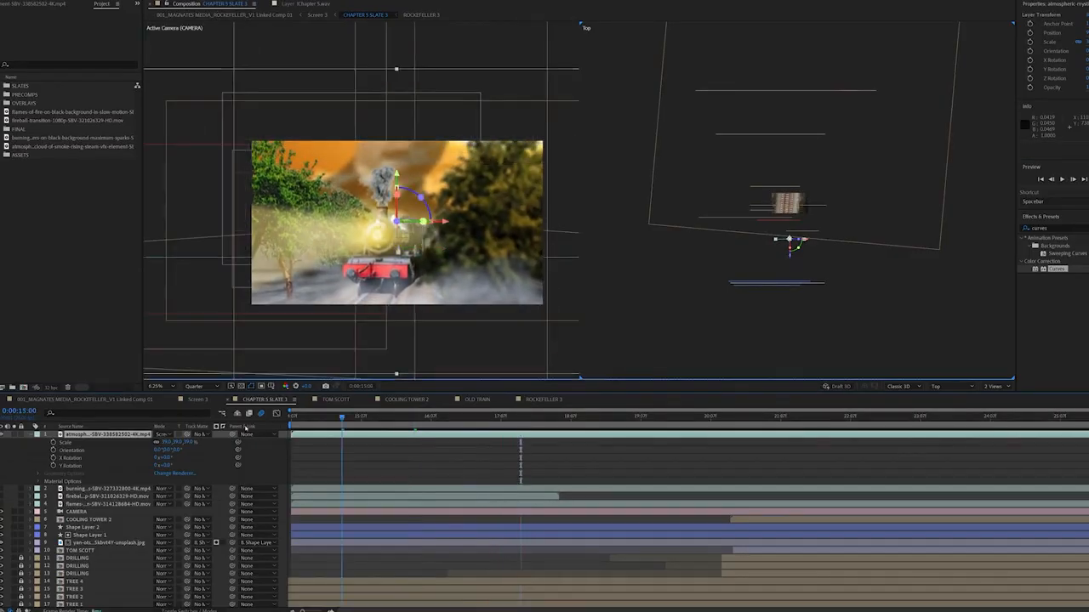
pyautogui.press('space')
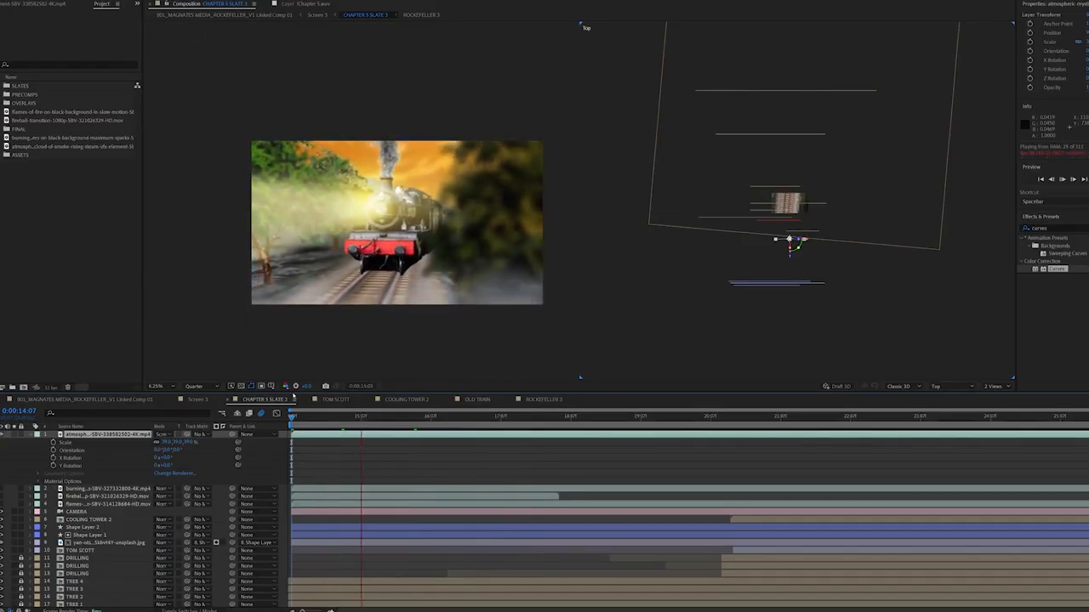
pyautogui.press('space')
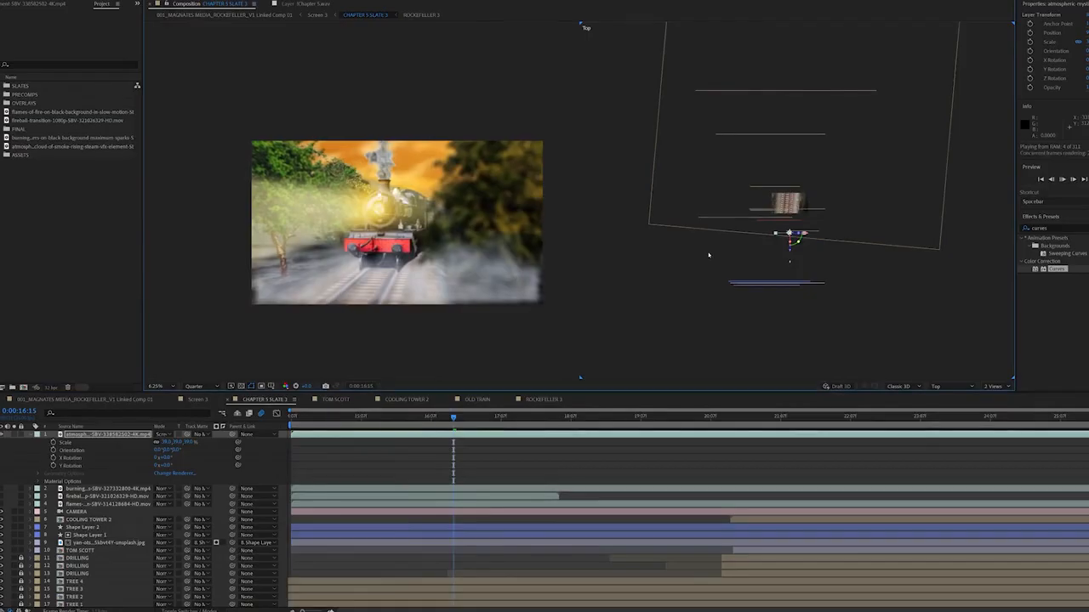
pyautogui.press('space')
pyautogui.moveTo(791, 253); pyautogui.dragTo(794, 264)
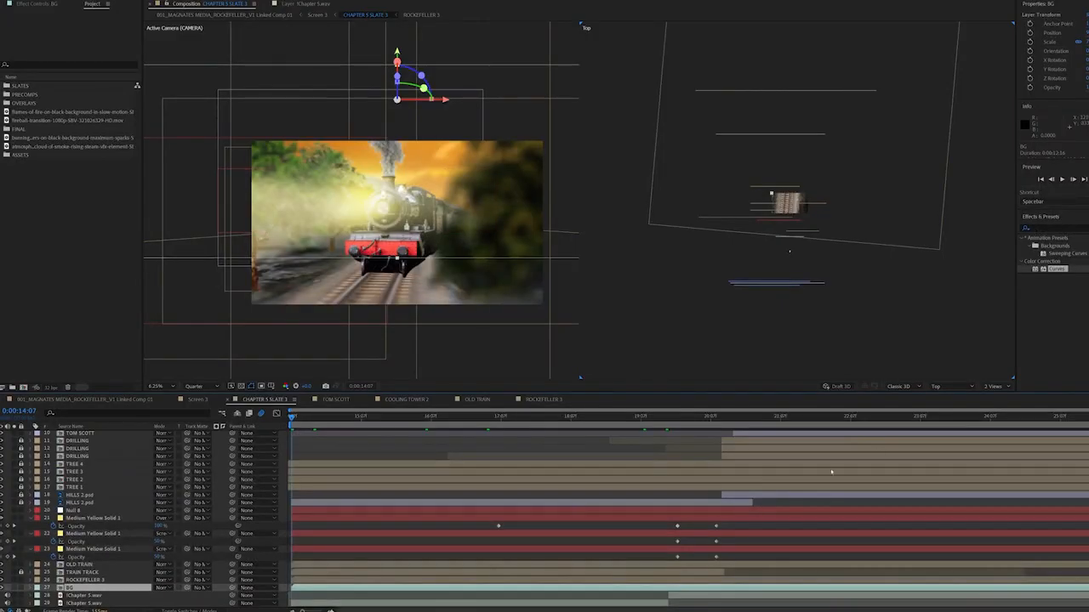
# Apply Hue/Saturation to the BG layer with Colorize enabled, and place a Colorize Hue keyframe at 0:00:18:24
pyautogui.hotkey('ctrl', 'shift', 'a')
pyautogui.click(1054, 148)
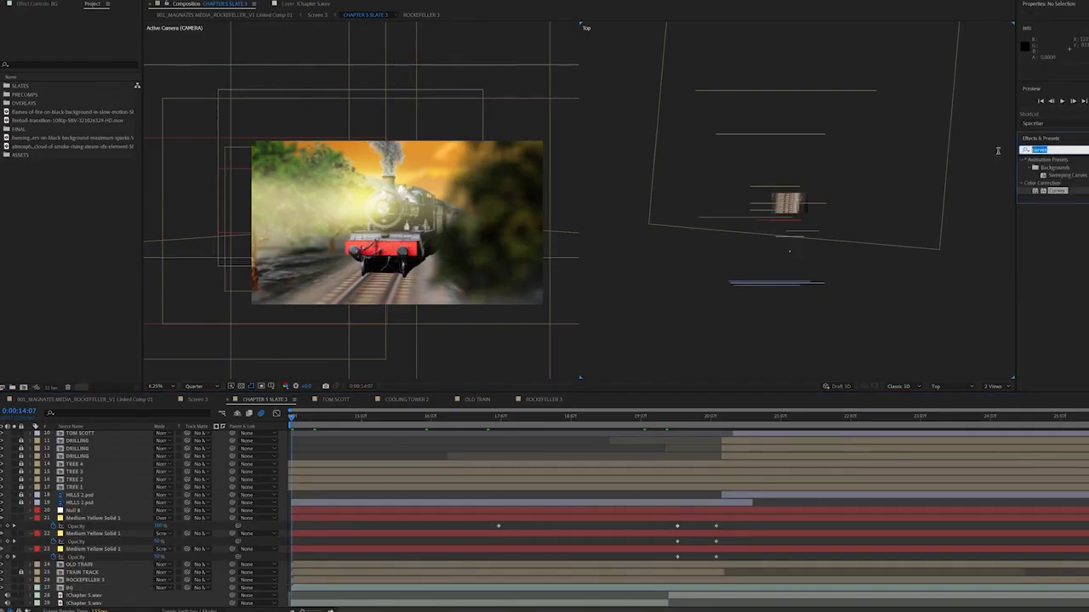
pyautogui.write('tintht')
pyautogui.moveTo(1063, 198); pyautogui.dragTo(571, 592)
pyautogui.click(79, 219)
pyautogui.click(14, 227)
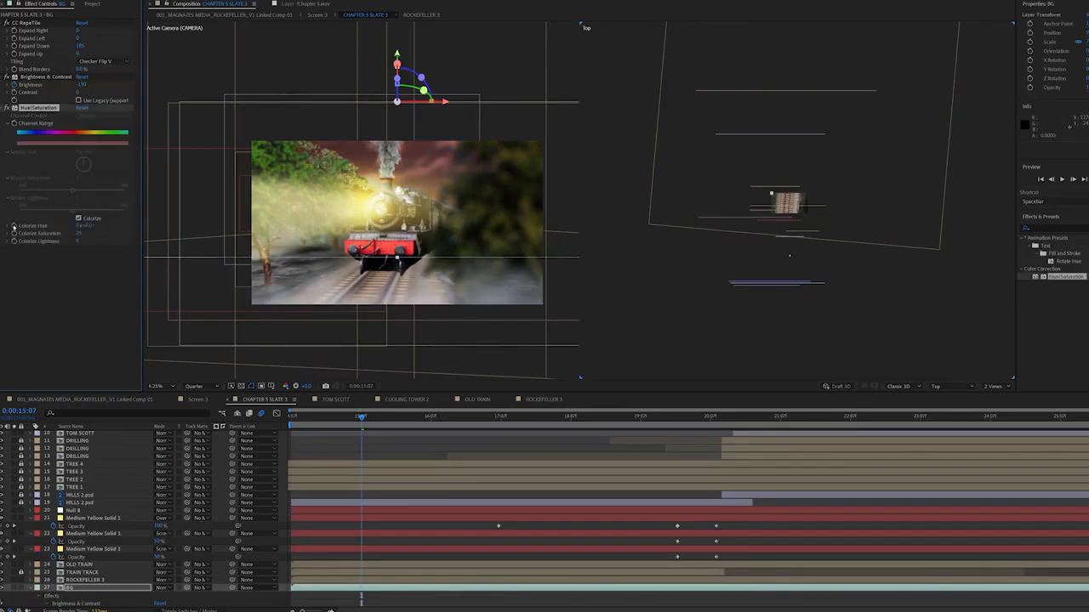
pyautogui.press('u')
pyautogui.press('u')
pyautogui.scroll(-3, 374, 590)
pyautogui.moveTo(363, 588); pyautogui.dragTo(618, 587)
pyautogui.press('k')
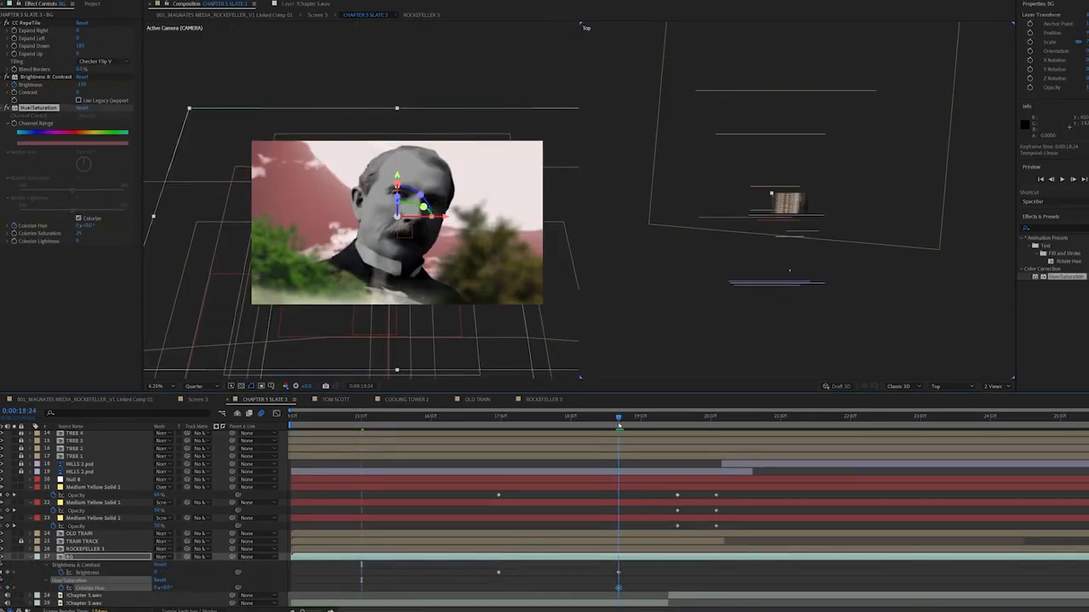
# Adjust the BG layer's Colorize hue, saturation and lightness to a strong red sky, comparing with the effect off and on
pyautogui.moveTo(249, 228); pyautogui.dragTo(106, 222)
pyautogui.moveTo(79, 234)
pyautogui.mouseDown()
pyautogui.moveTo(98, 234)
pyautogui.moveTo(55, 242)
pyautogui.moveTo(77, 242)
pyautogui.mouseUp()
pyautogui.click(7, 108)
pyautogui.click(7, 108)
pyautogui.click(7, 108)
pyautogui.click(7, 108)
# Change the BG sky's Colorize Hue around 0:00:17:07 for a contrasting colour before the red, and preview the transition
pyautogui.moveTo(617, 417); pyautogui.dragTo(499, 427)
pyautogui.moveTo(91, 226); pyautogui.dragTo(54, 222)
pyautogui.scroll(-2, 547, 556)
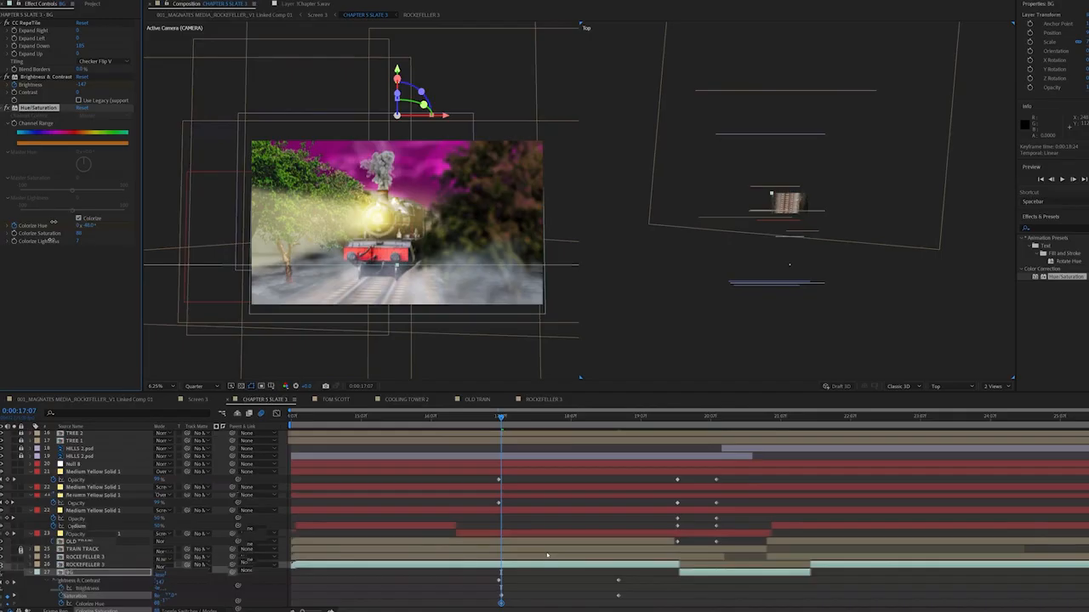
pyautogui.press('space')
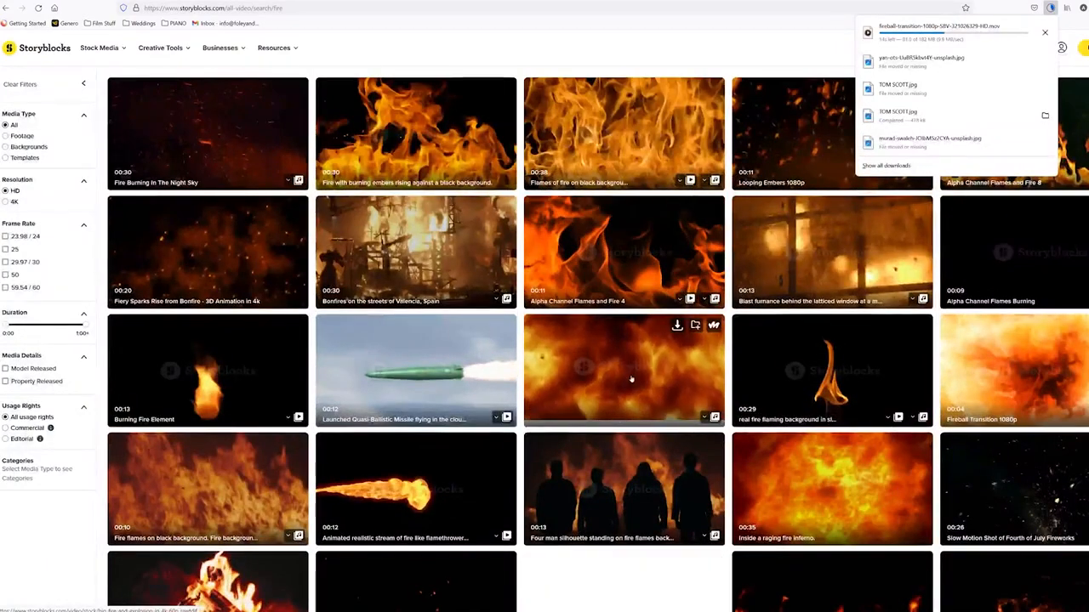
# Browse the Storyblocks fire results and download the clip Big Fire and Explosion in 4K/60p
pyautogui.scroll(-3, 630, 379)
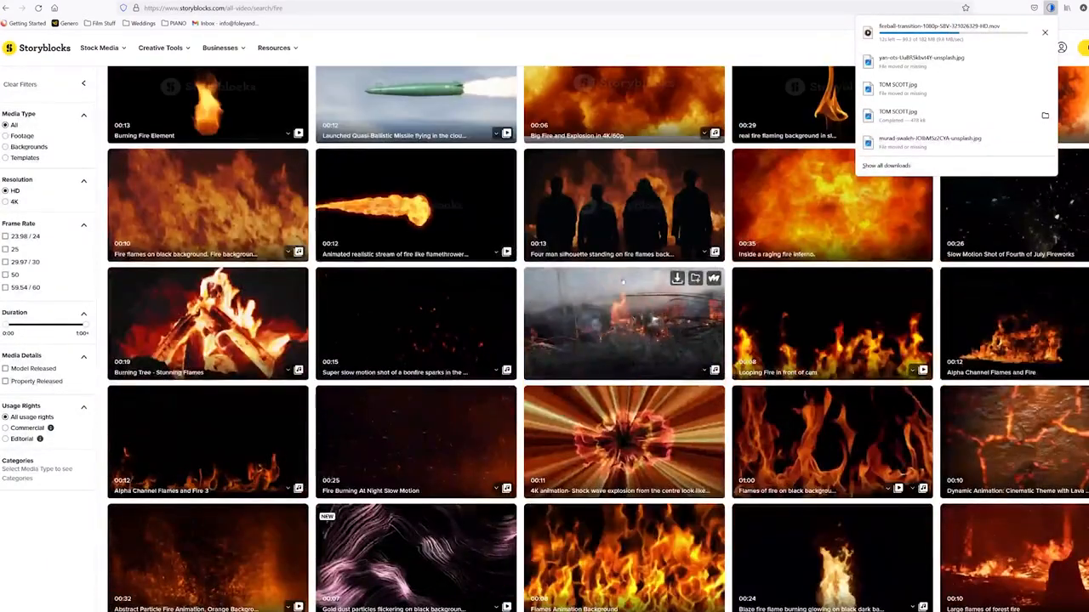
pyautogui.scroll(3, 621, 278)
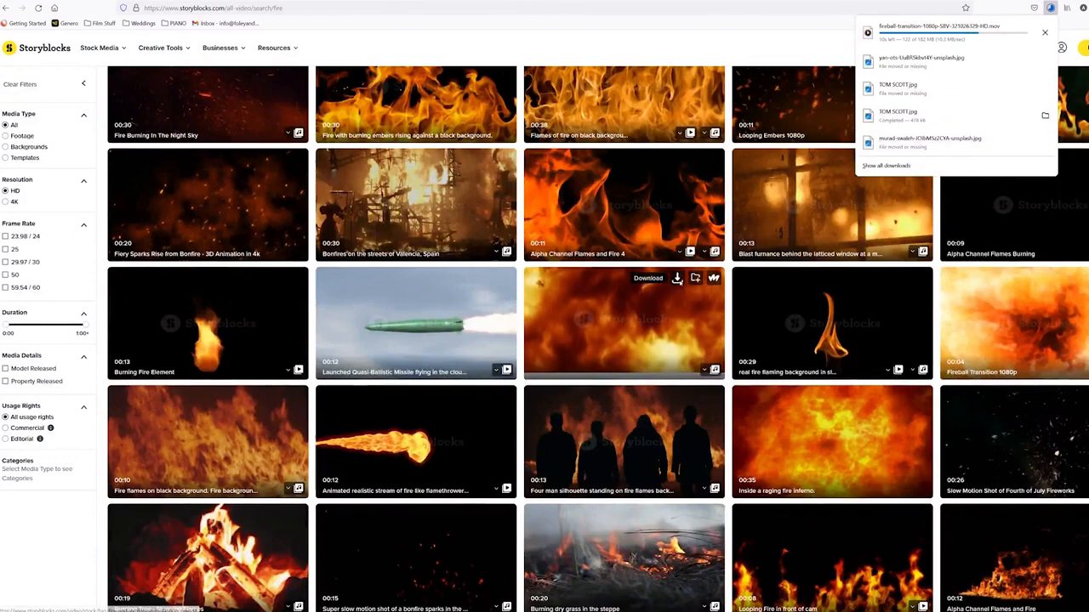
pyautogui.click(676, 278)
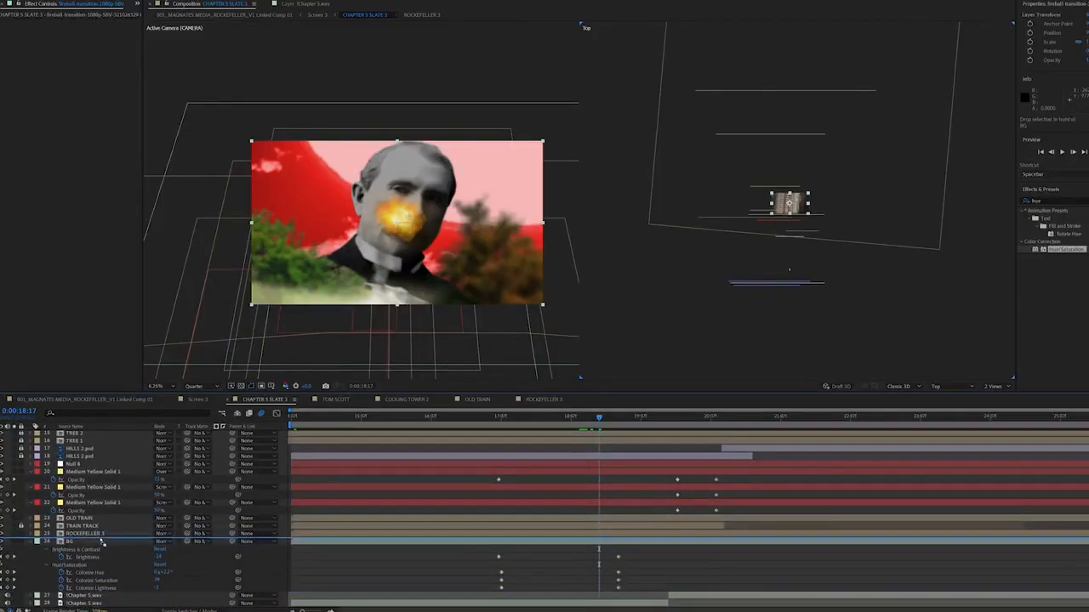
# Place the fireball transition clip between the ROCKEFELLER 3 and BG layers, preview it and shift the clip earlier in time
pyautogui.click(100, 534)
pyautogui.press('space')
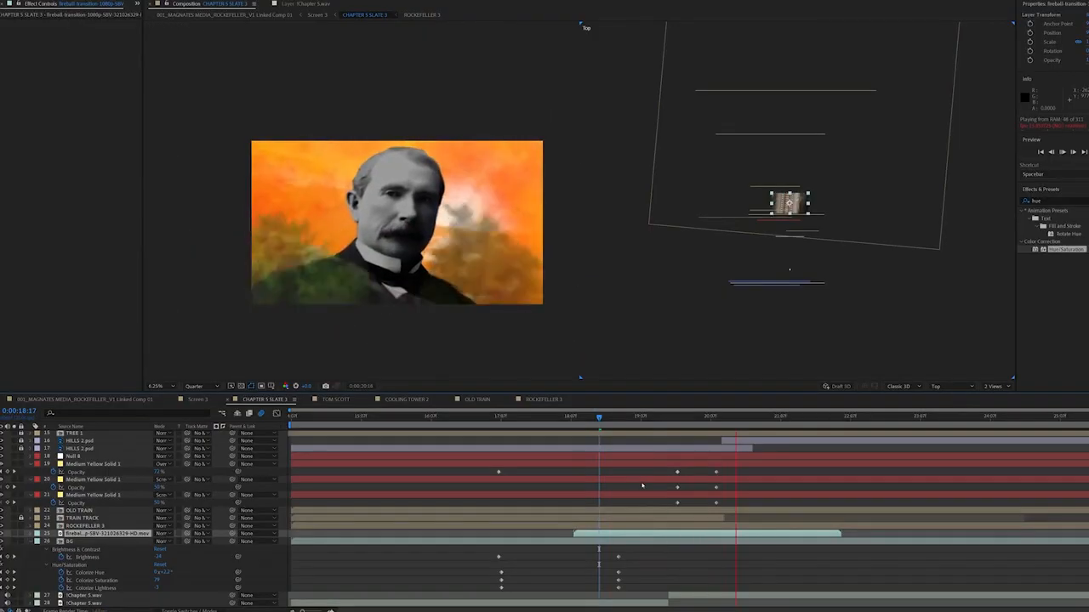
pyautogui.press('space')
pyautogui.moveTo(621, 537); pyautogui.dragTo(589, 537)
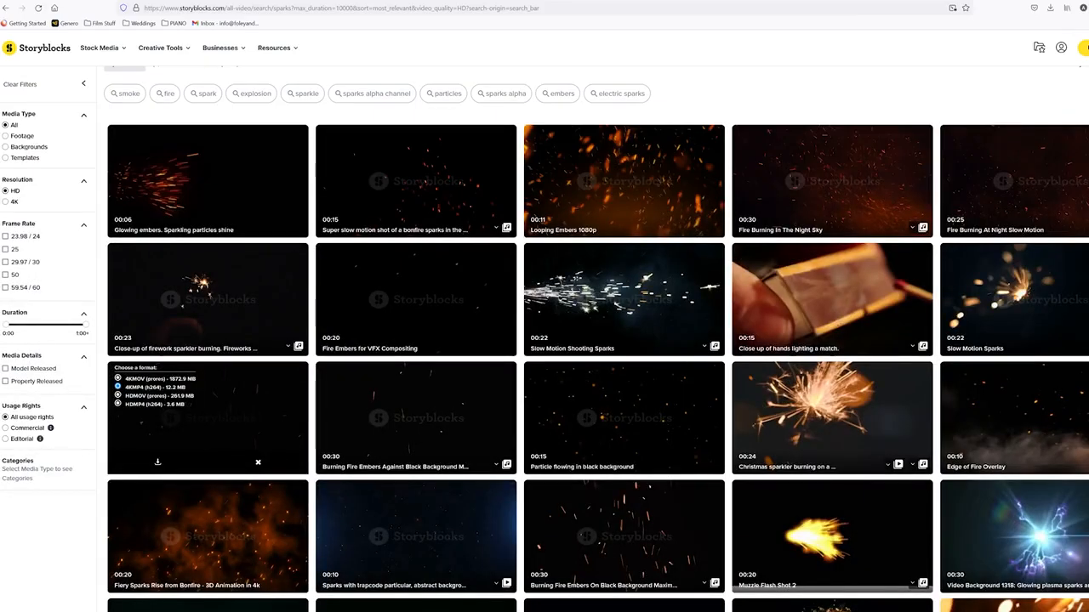
# Show the downloaded burning fire embers clip in its folder from the browser's download list
pyautogui.click(1050, 8)
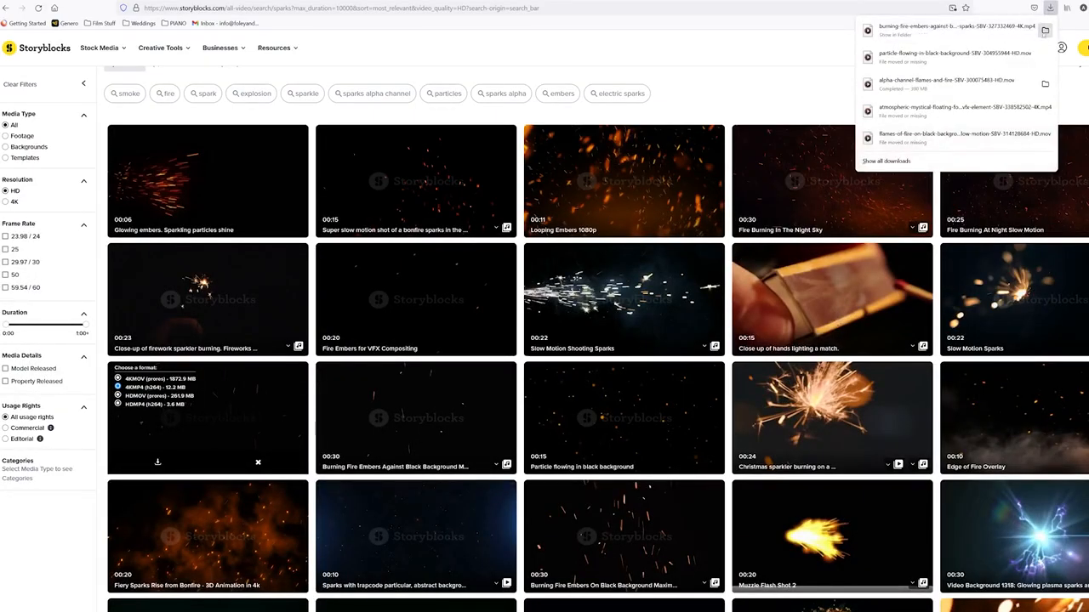
pyautogui.click(1045, 30)
pyautogui.scroll(3, 208, 374)
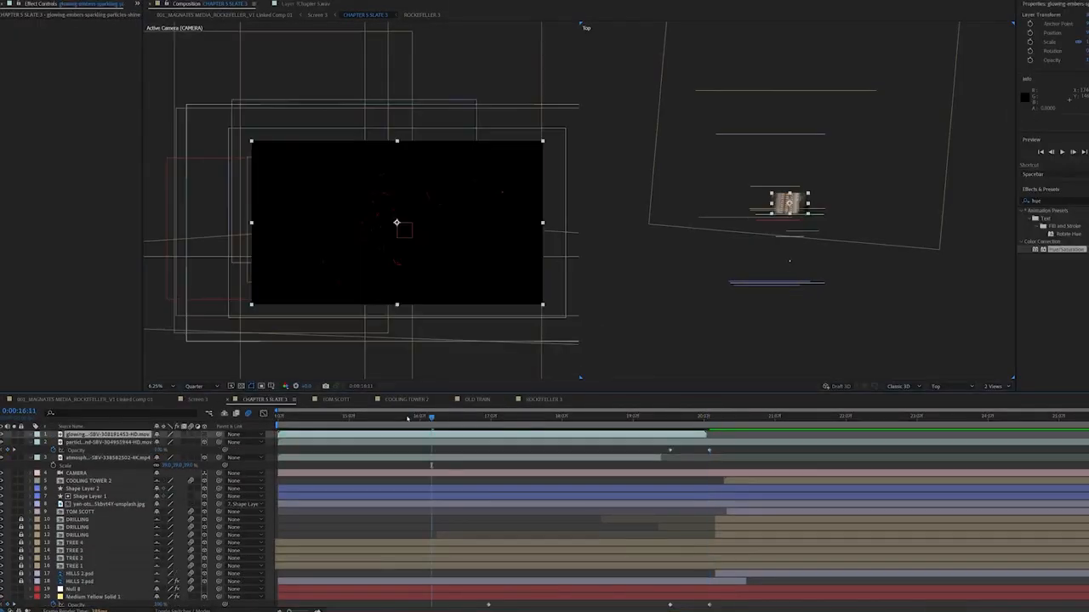
# Make the glowing embers layer 3D with Screen blending, move it back in depth near the train, and stack it above OLD TRAIN
pyautogui.click(205, 435)
pyautogui.moveTo(404, 259)
pyautogui.mouseDown()
pyautogui.moveTo(428, 281)
pyautogui.moveTo(416, 290)
pyautogui.moveTo(427, 244)
pyautogui.moveTo(418, 235)
pyautogui.moveTo(424, 276)
pyautogui.moveTo(443, 269)
pyautogui.moveTo(421, 263)
pyautogui.mouseUp()
pyautogui.press('F4')
pyautogui.click(163, 435)
pyautogui.click(189, 171)
pyautogui.moveTo(794, 219); pyautogui.dragTo(798, 245)
pyautogui.scroll(-2, 80, 553)
pyautogui.scroll(2, 90, 498)
pyautogui.moveTo(95, 436); pyautogui.dragTo(100, 546)
# Reveal the Position properties of the OLD TRAIN and glowing embers layers to compare their depth
pyautogui.click(90, 550)
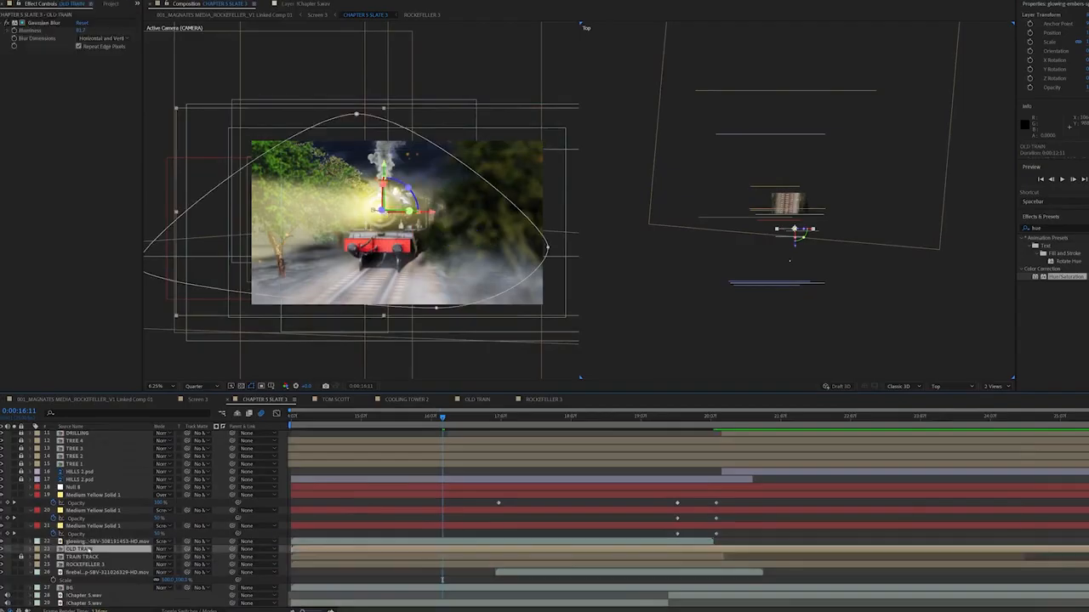
pyautogui.press('p')
pyautogui.click(106, 541)
pyautogui.press('p')
pyautogui.click(355, 445)
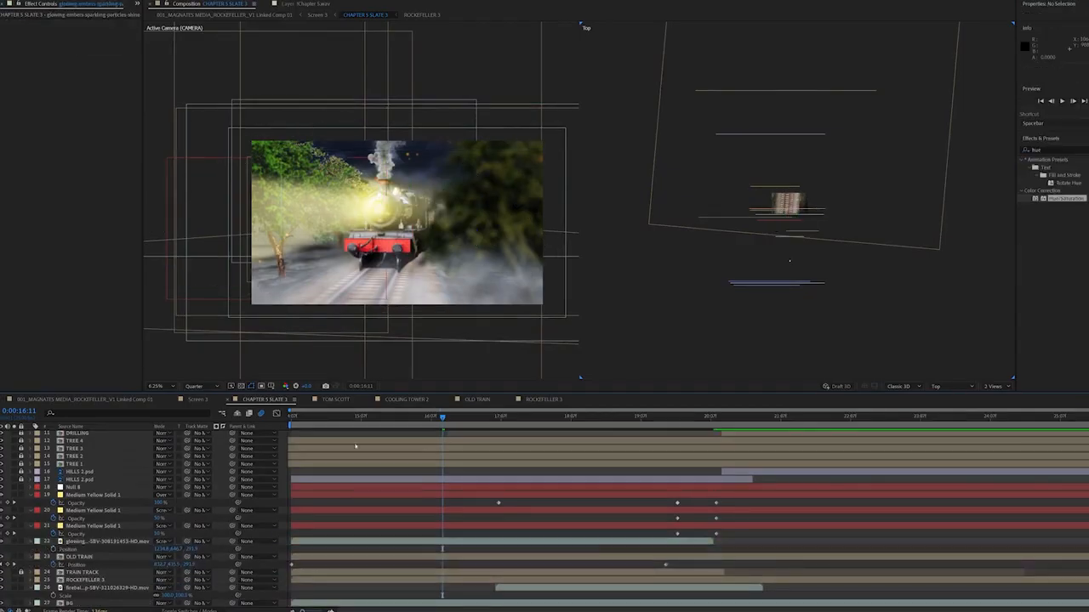
# Select the glowing embers layer, go back to around 0:00:15:07 and lower the sparks toward the train's wheels
pyautogui.click(95, 542)
pyautogui.click(360, 416)
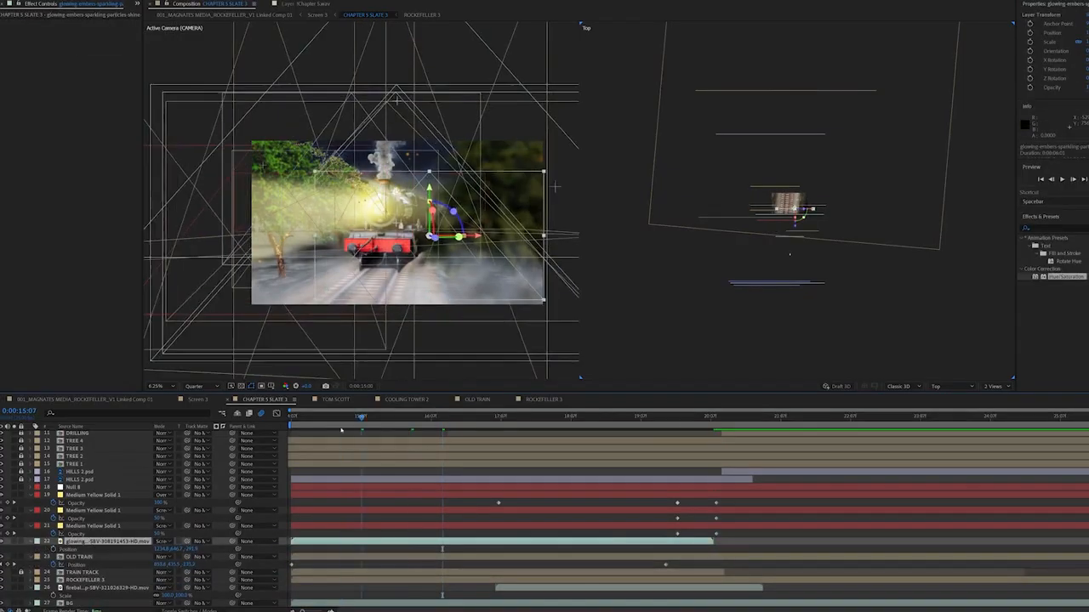
pyautogui.click(402, 327)
pyautogui.moveTo(430, 192); pyautogui.dragTo(430, 207)
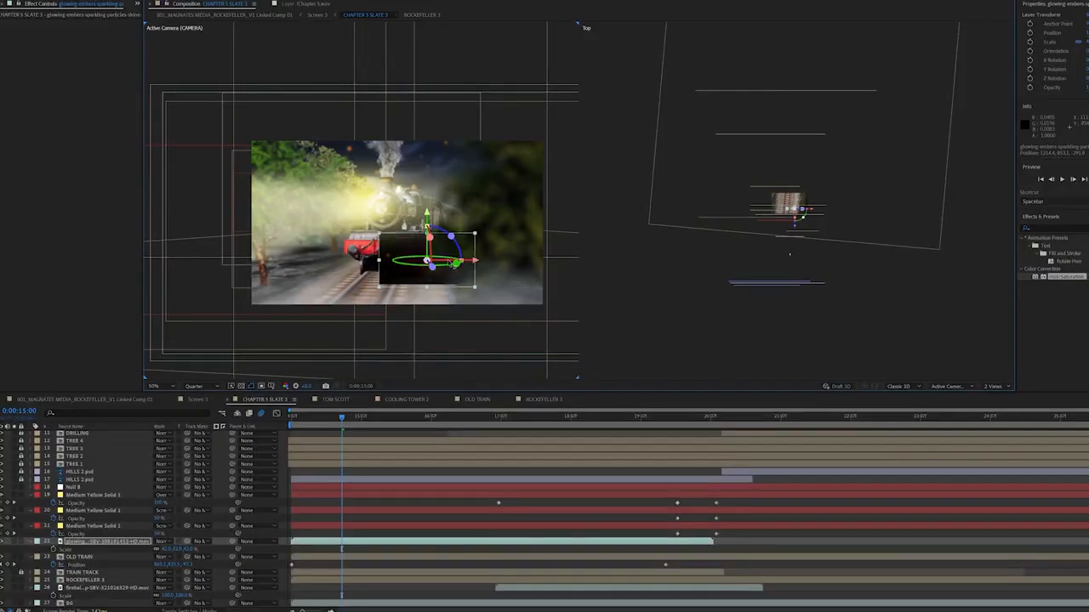
# Mirror the glowing embers layer horizontally with an unlinked X scale of -42% and move it to the train's left wheels
pyautogui.press('s')
pyautogui.press('s')
pyautogui.click(157, 550)
pyautogui.click(167, 550)
pyautogui.write('-42')
pyautogui.press('Return')
pyautogui.moveTo(425, 275); pyautogui.dragTo(331, 272)
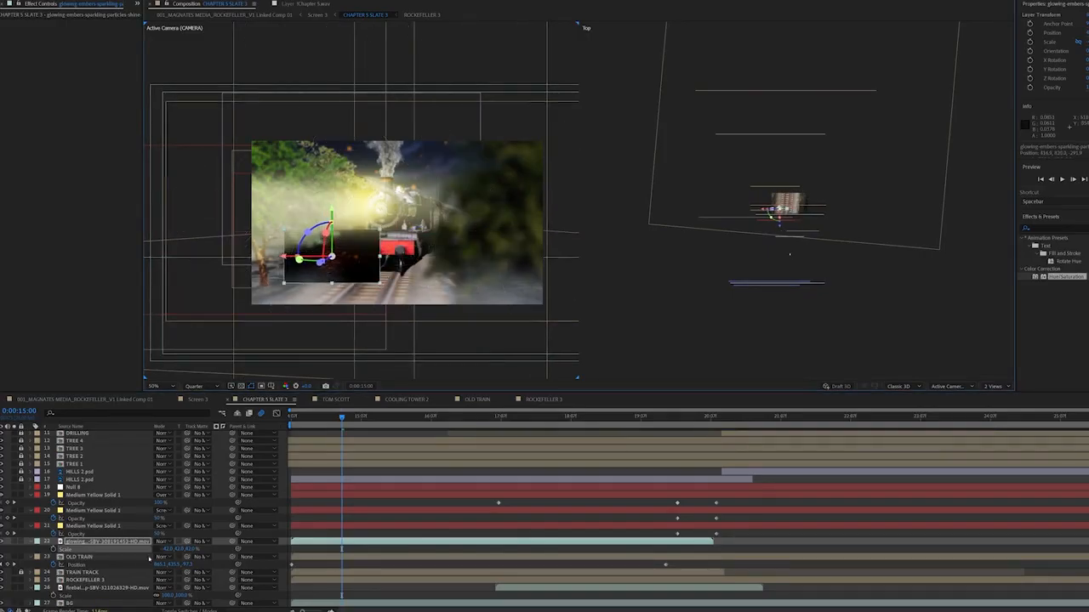
# Set the mirrored glowing embers layer's blending mode to Screen and preview the sparks beside the train
pyautogui.press('space')
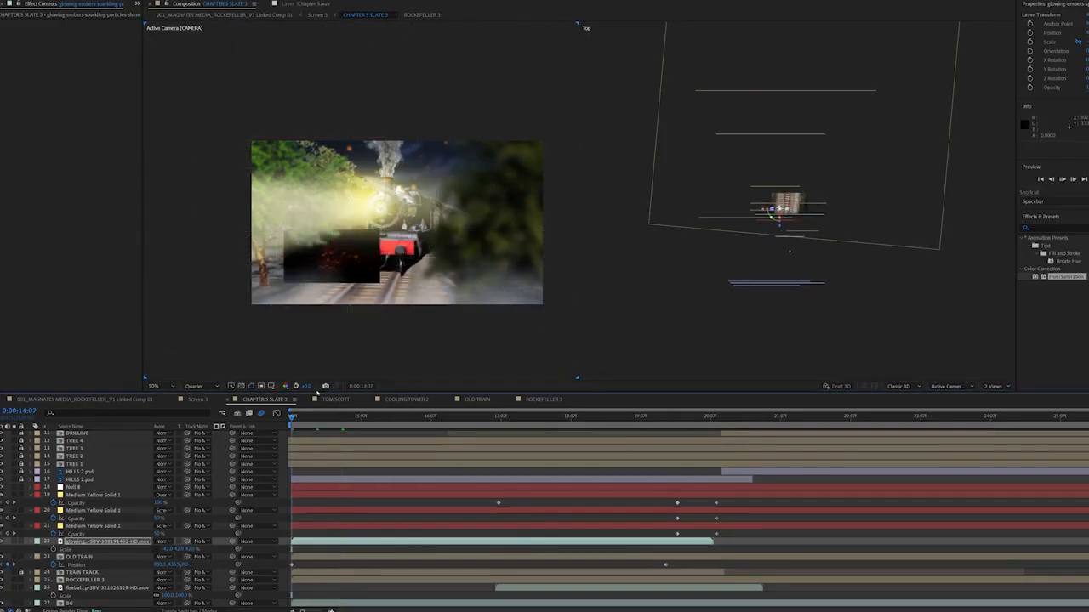
pyautogui.press('space')
pyautogui.click(164, 541)
pyautogui.click(175, 275)
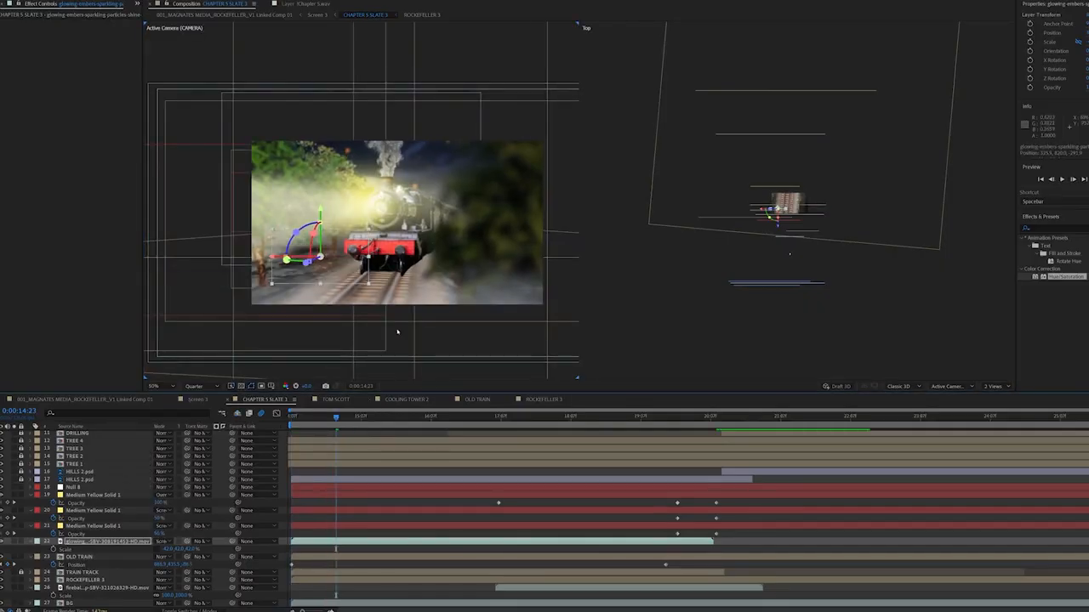
pyautogui.press('space')
pyautogui.press('space')
pyautogui.press('space')
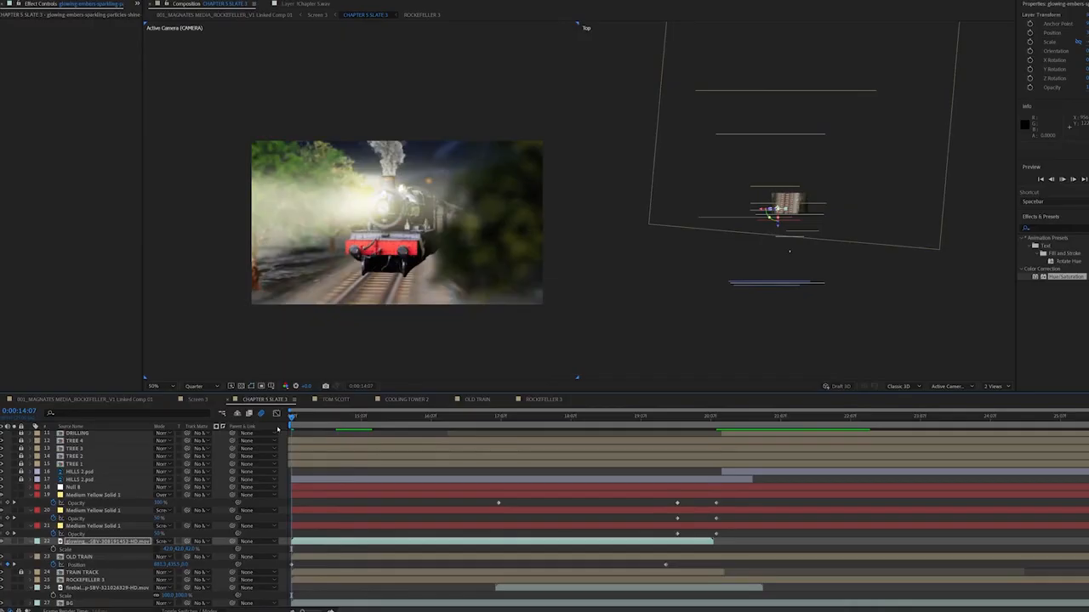
pyautogui.press('space')
pyautogui.click(99, 542)
pyautogui.click(330, 266)
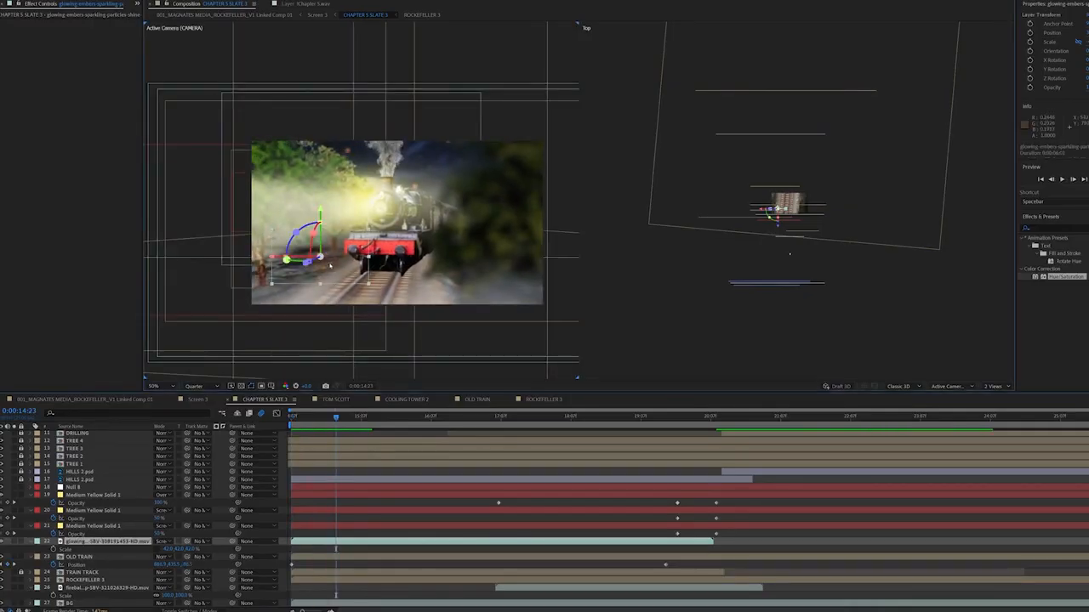
# Add puppet pins to the portrait in the TOM SCOTT composition on the forehead, shoulders and lower torso, and reveal their keyframes
pyautogui.click(336, 400)
pyautogui.click(209, 1)
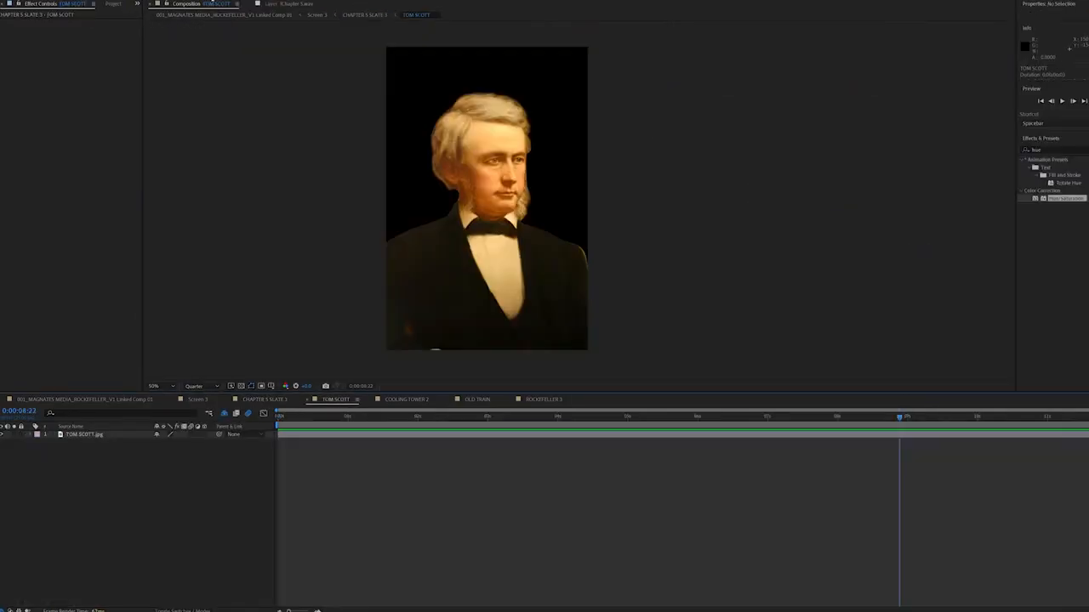
pyautogui.click(498, 142)
pyautogui.click(412, 253)
pyautogui.click(568, 254)
pyautogui.click(483, 341)
pyautogui.press('u')
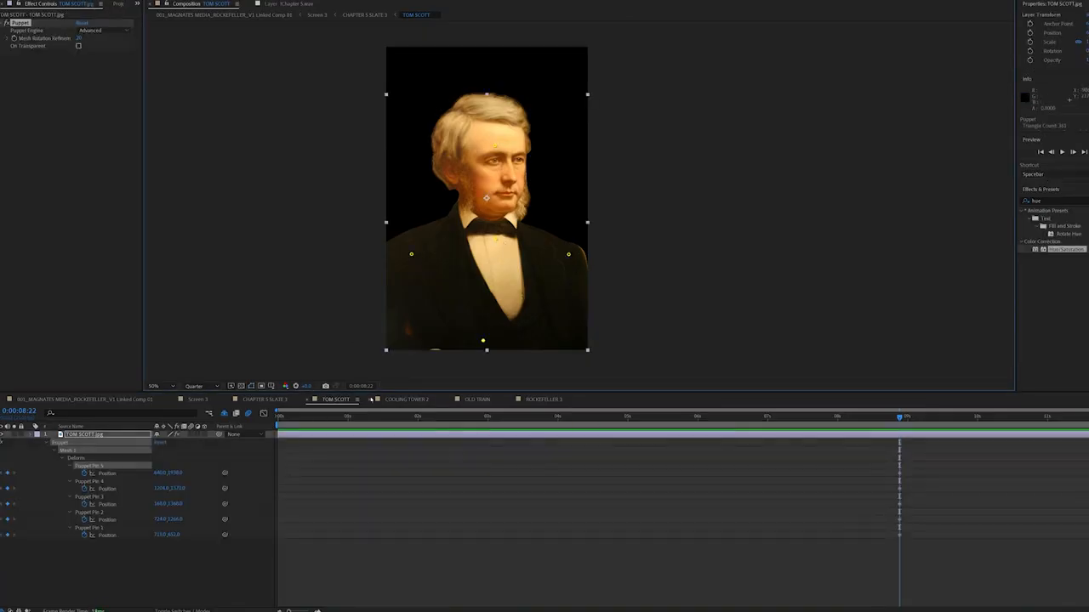
# Check the portrait's timing in CHAPTER 5 SLATE 3, move the TOM SCOTT puppet keyframes earlier and preview the animation
pyautogui.click(127, 400)
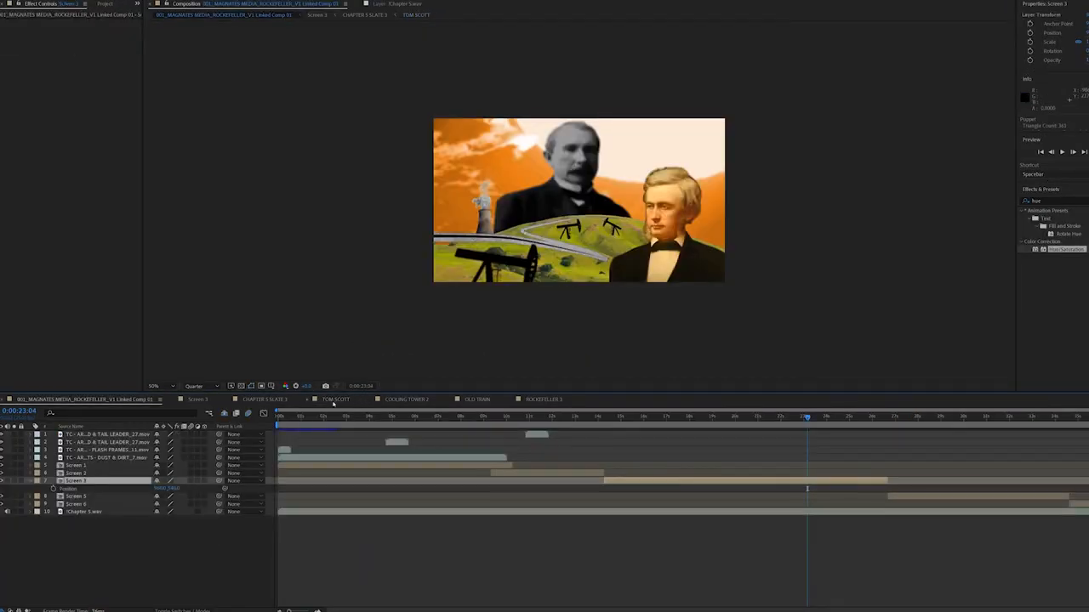
pyautogui.click(265, 399)
pyautogui.moveTo(828, 433); pyautogui.dragTo(801, 433)
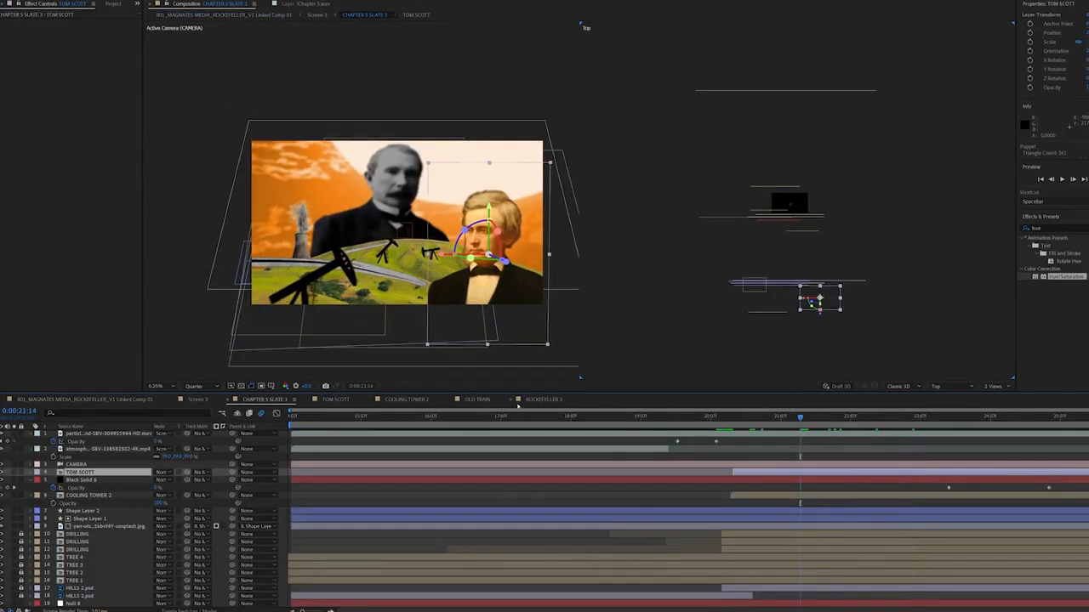
pyautogui.click(334, 400)
pyautogui.moveTo(898, 473); pyautogui.dragTo(788, 481)
pyautogui.click(966, 418)
pyautogui.click(264, 399)
pyautogui.press('space')
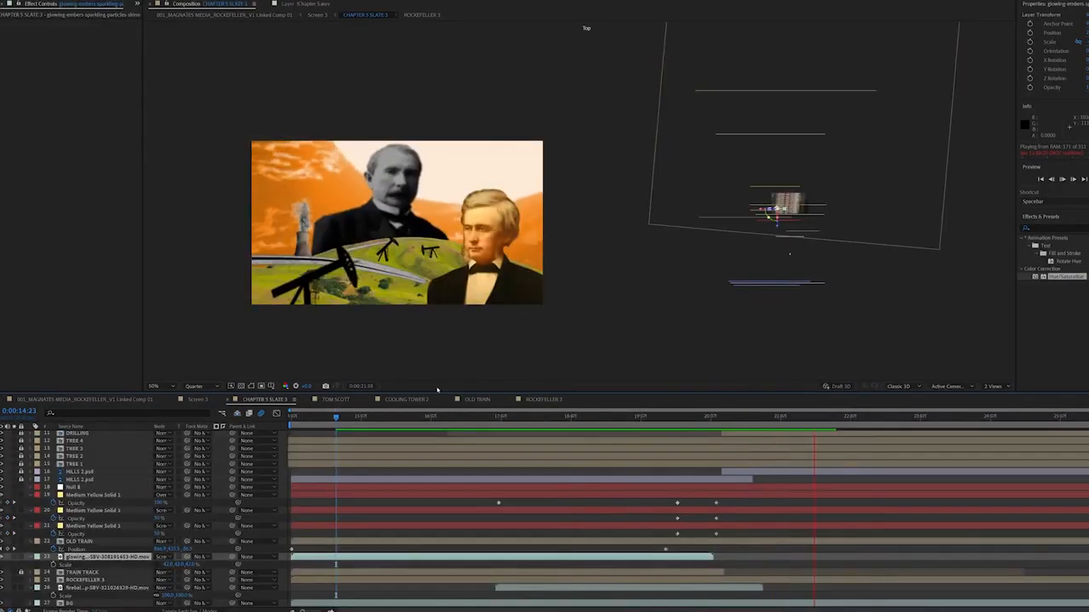
pyautogui.press('space')
# Create a black solid and place it directly below the TOM SCOTT layer
pyautogui.hotkey('ctrl', 'y')
pyautogui.moveTo(598, 429); pyautogui.dragTo(614, 439)
pyautogui.press('Return')
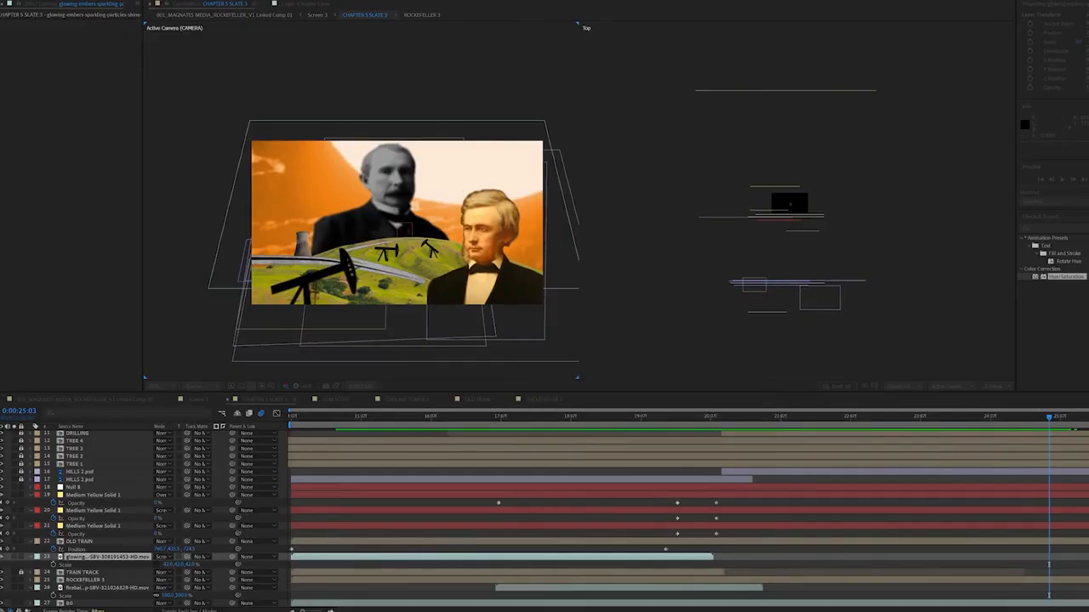
pyautogui.moveTo(107, 558); pyautogui.dragTo(96, 483)
pyautogui.click(96, 494)
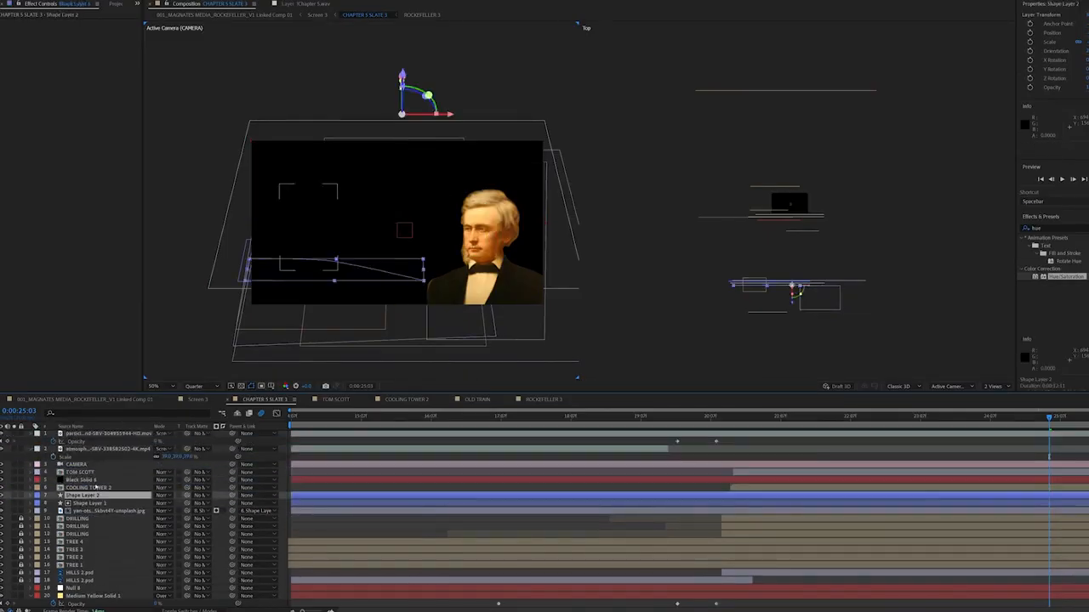
pyautogui.click(96, 488)
pyautogui.press('t')
pyautogui.hotkey('alt', 'shift', 't')
pyautogui.moveTo(160, 495)
pyautogui.mouseDown()
pyautogui.moveTo(114, 495)
pyautogui.moveTo(162, 493)
pyautogui.mouseUp()
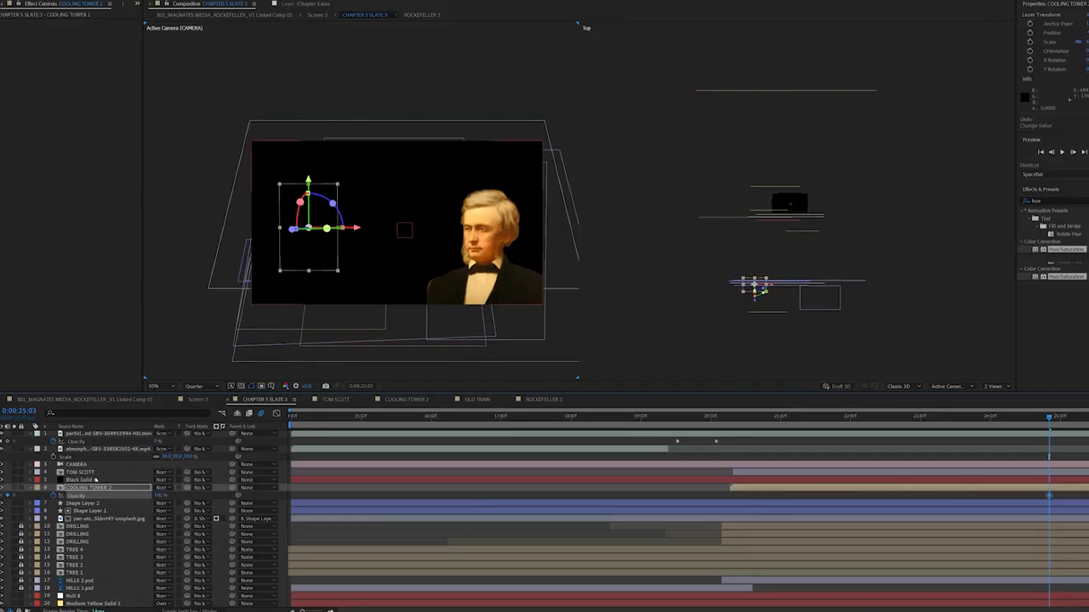
# Fade in Black Solid 6 with opacity keyframes from 0% to 100% at 0:00:25:03, clear COOLING TOWER 2's opacity keyframe and preview
pyautogui.click(126, 480)
pyautogui.press('t')
pyautogui.click(53, 488)
pyautogui.click(53, 504)
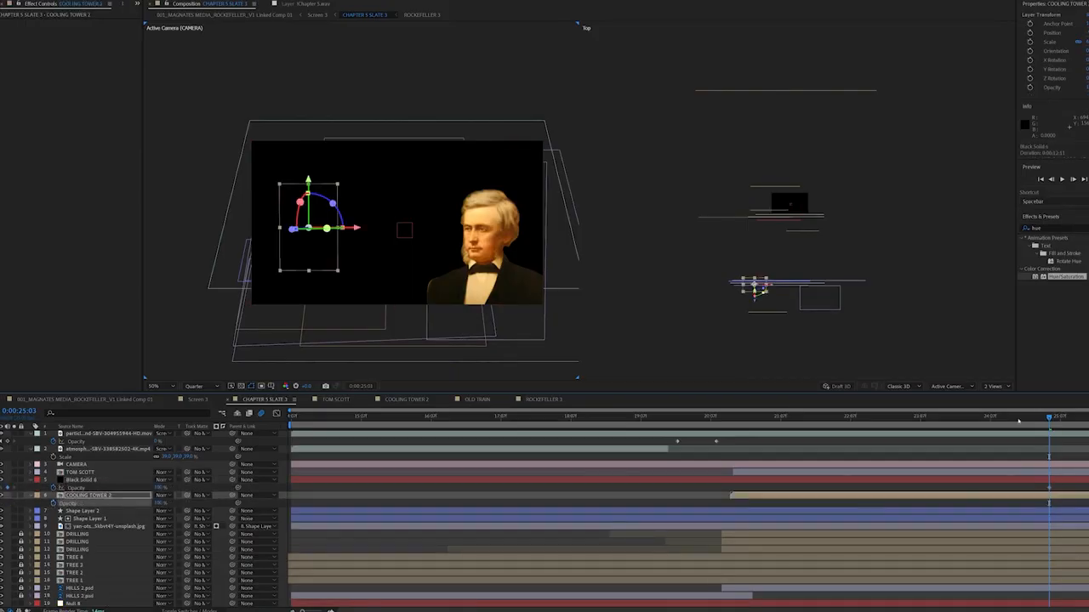
pyautogui.moveTo(159, 488); pyautogui.dragTo(117, 490)
pyautogui.click(948, 417)
pyautogui.press('space')
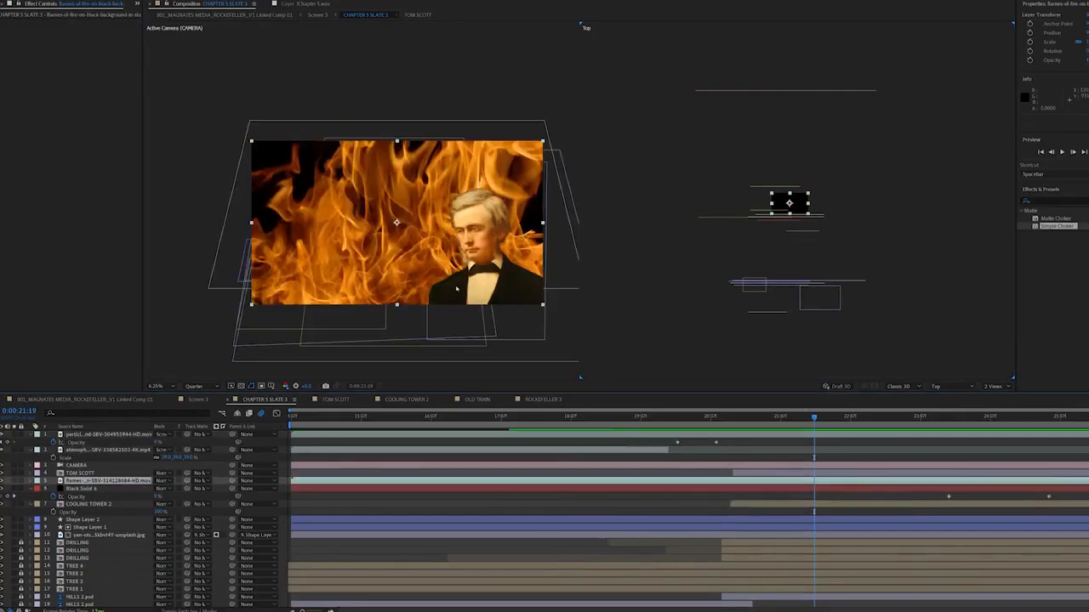
# Keyframe the flames layer's opacity to rise from 0%, with the end keyframe at 0:00:22:21, and preview the fade-in
pyautogui.click(753, 416)
pyautogui.press('t')
pyautogui.click(54, 489)
pyautogui.moveTo(753, 489); pyautogui.dragTo(890, 489)
pyautogui.click(158, 489)
pyautogui.write('0')
pyautogui.press('Return')
pyautogui.press('space')
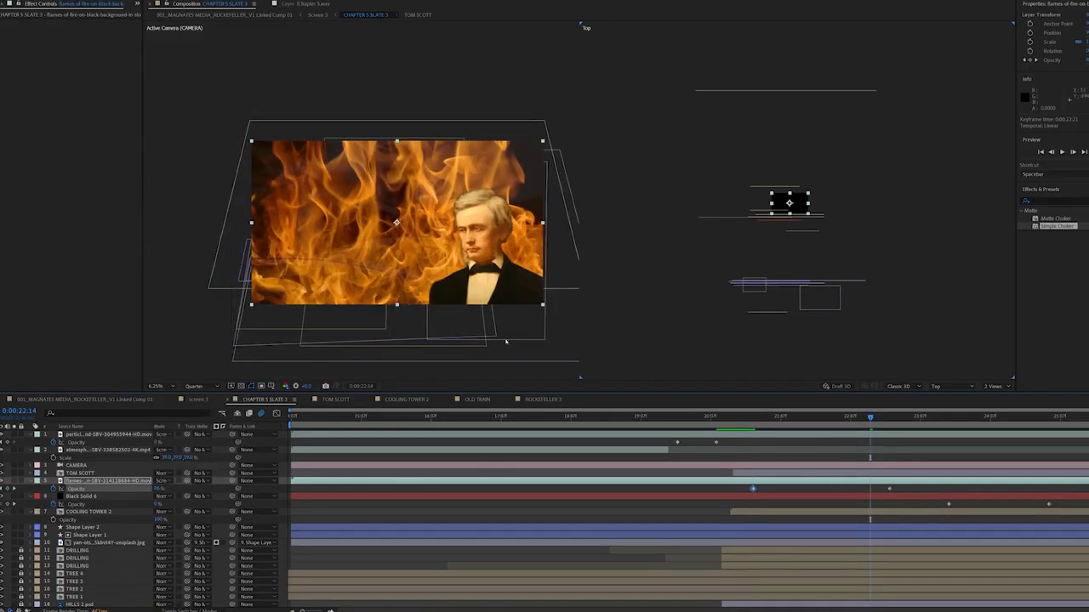
# Shift the flames layer's two opacity keyframes later, placing the end keyframe close to Black Solid 6's last one, and preview
pyautogui.press('space')
pyautogui.moveTo(737, 486); pyautogui.dragTo(905, 501)
pyautogui.moveTo(889, 489); pyautogui.dragTo(990, 489)
pyautogui.moveTo(990, 489); pyautogui.dragTo(1040, 489)
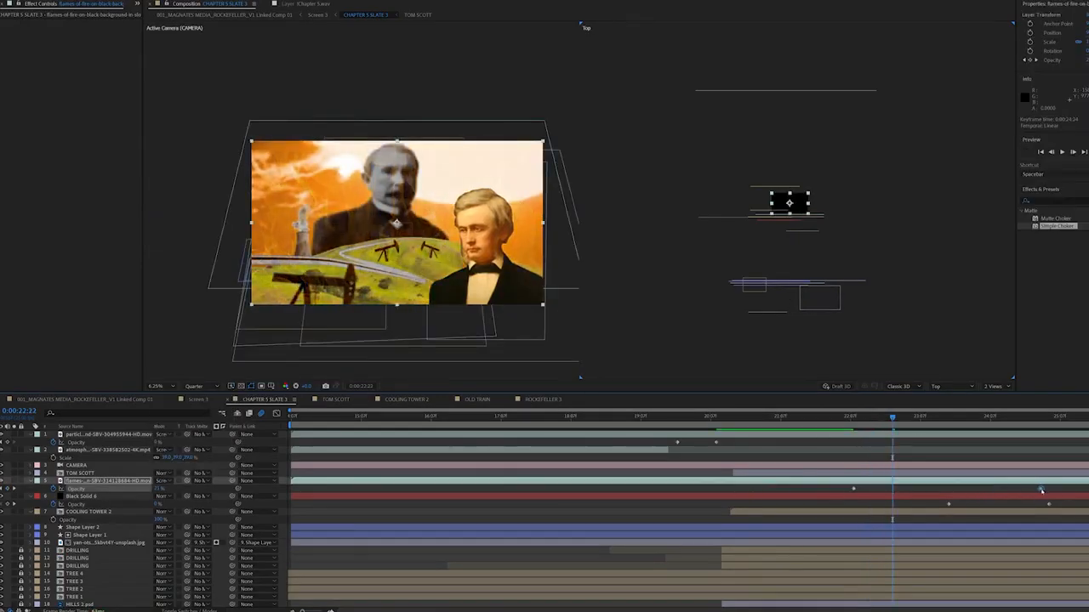
pyautogui.press('space')
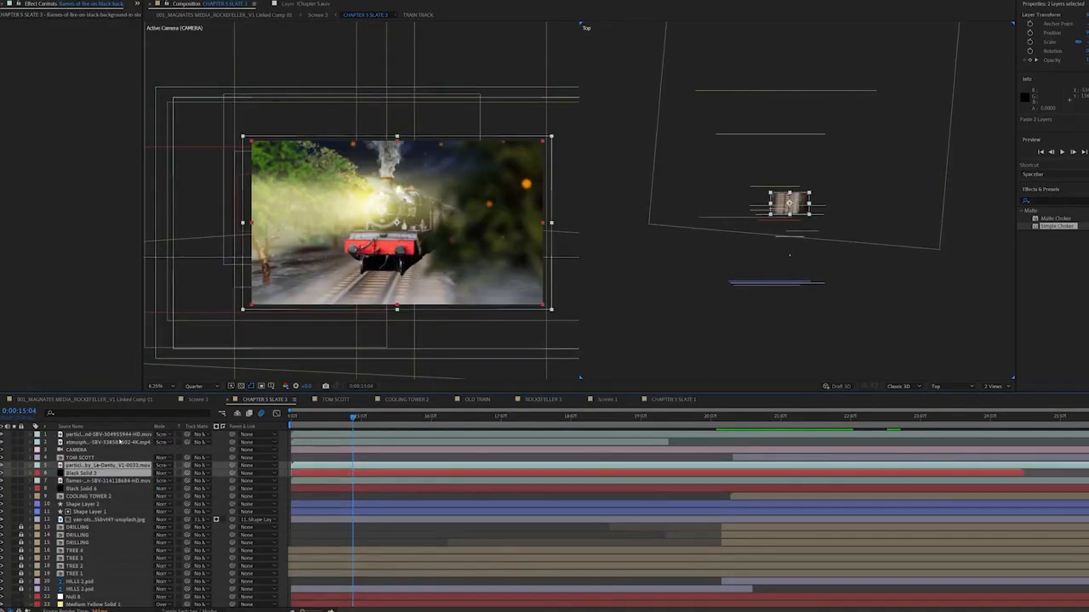
# Move the pasted particle overlay and Black Solid 3 to the top of the layer stack and copy Adjustment Layer 2 from CHAPTER 5 SLATE 1
pyautogui.moveTo(102, 466); pyautogui.dragTo(97, 433)
pyautogui.hotkey('ctrl', 'c')
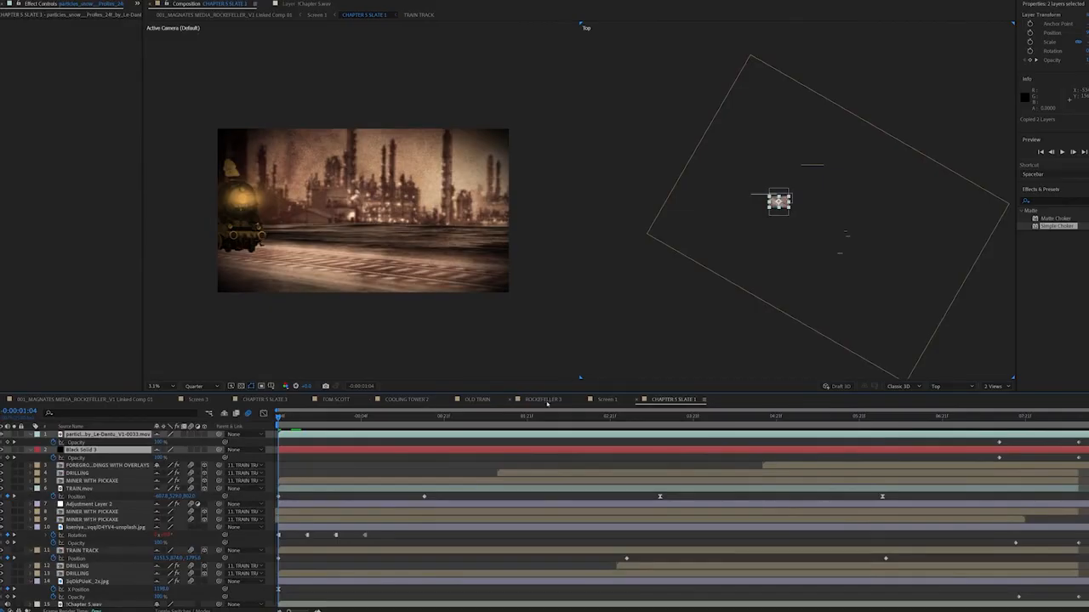
pyautogui.click(264, 398)
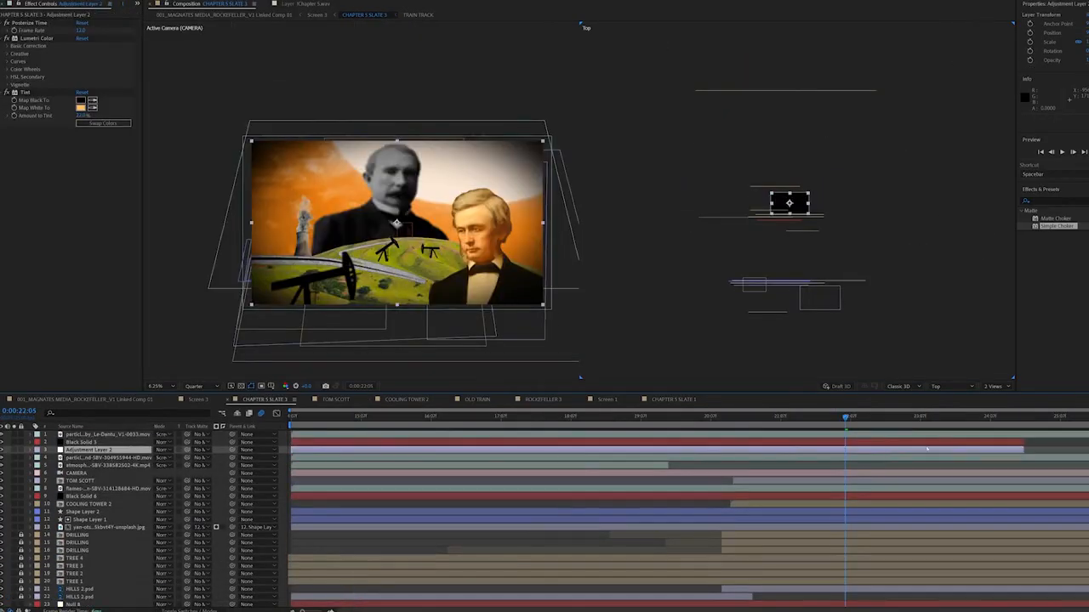
# Extend Adjustment Layer 2 to cover the whole shot and review its Lumetri Basic Correction and Tint white colour at 0:00:16:04
pyautogui.moveTo(1024, 449); pyautogui.dragTo(1087, 449)
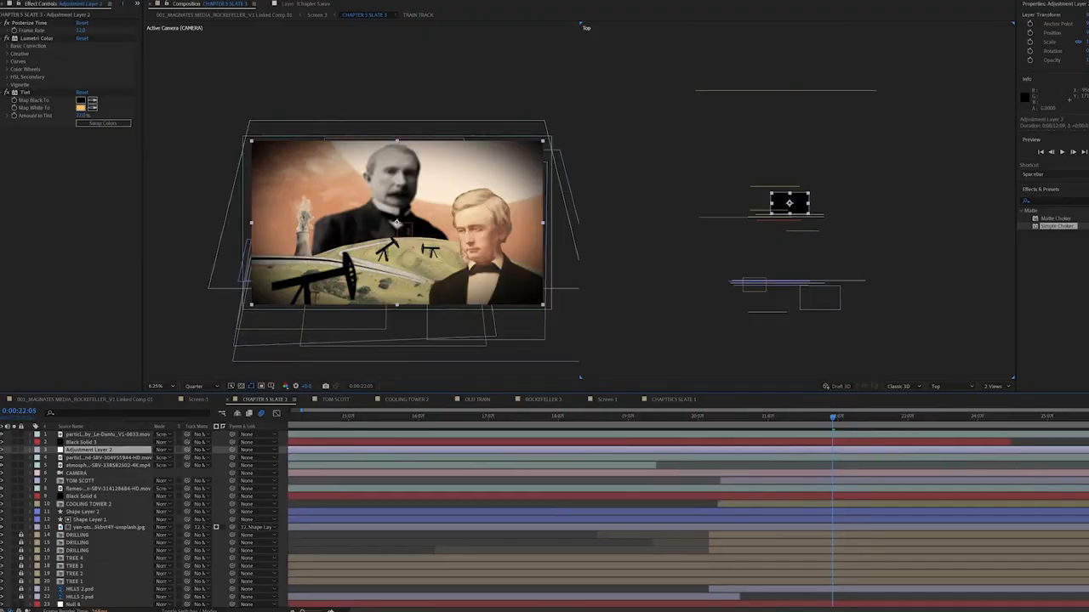
pyautogui.click(411, 418)
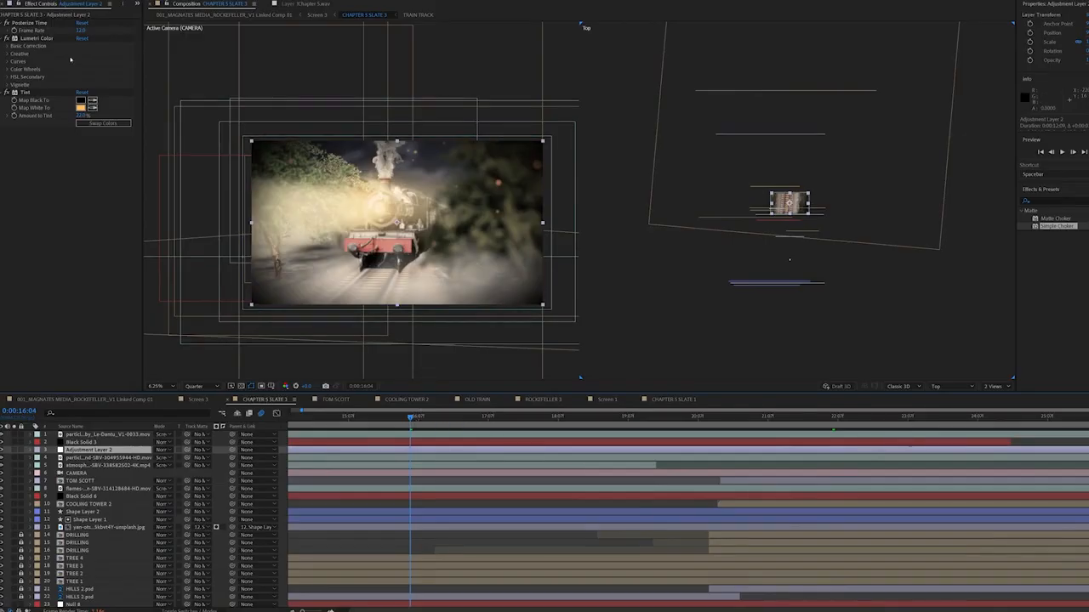
pyautogui.click(7, 47)
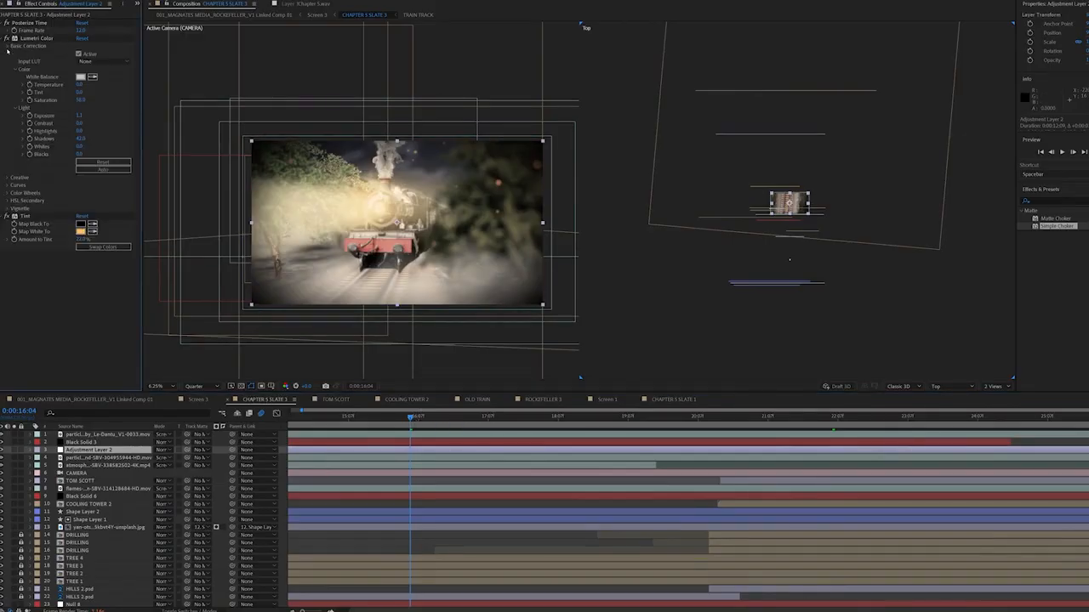
pyautogui.click(80, 231)
pyautogui.click(748, 365)
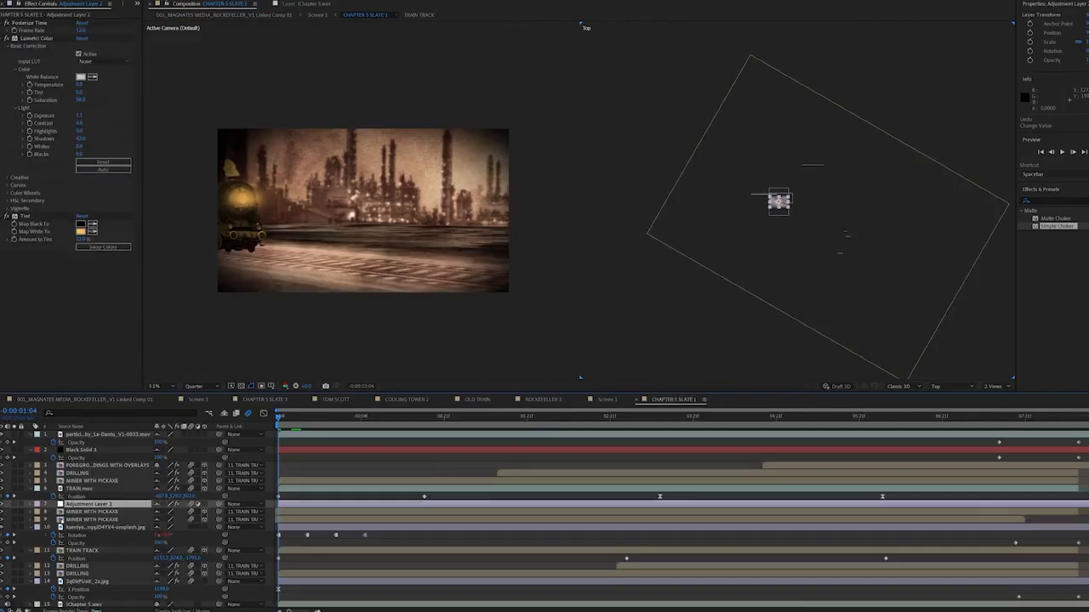
# Copy the Unsplash texture image layer from the CHAPTER 5 SLATE 1 composition
pyautogui.scroll(-1, 61, 521)
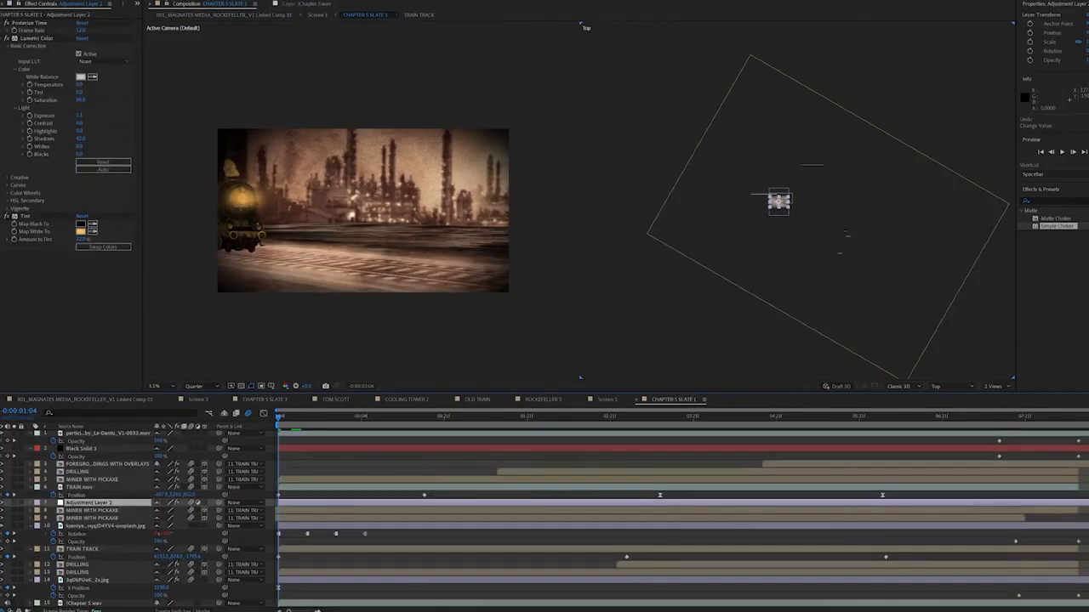
pyautogui.click(92, 479)
pyautogui.click(104, 525)
pyautogui.hotkey('ctrl', 'c')
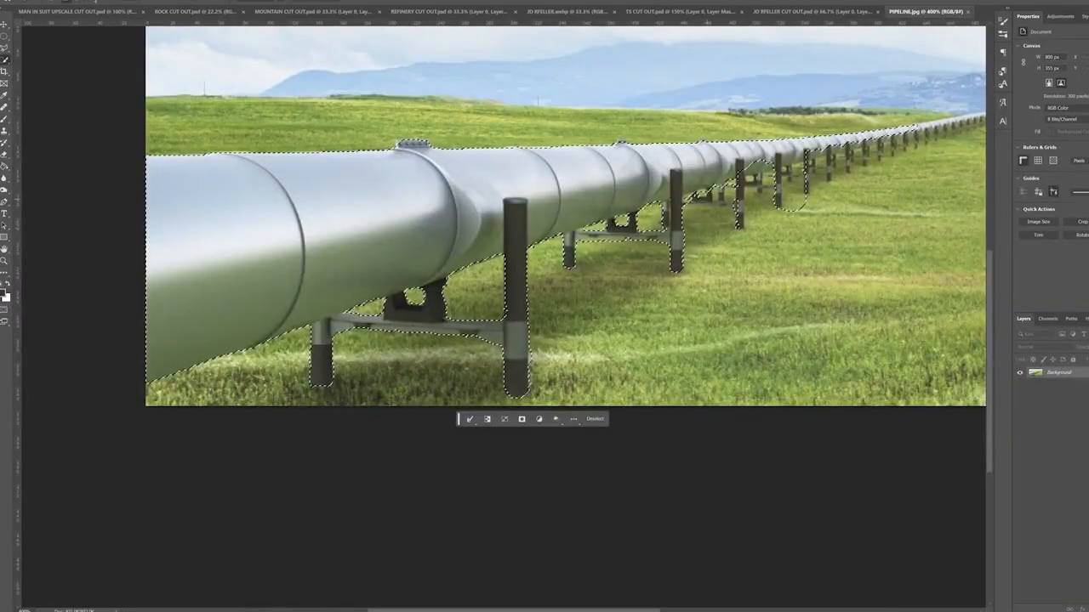
# In Photoshop, examine the edges of the pipeline selection in PIPELINE.jpg, especially around the support posts
pyautogui.scroll(2, 507, 303)
pyautogui.scroll(-3, 507, 302)
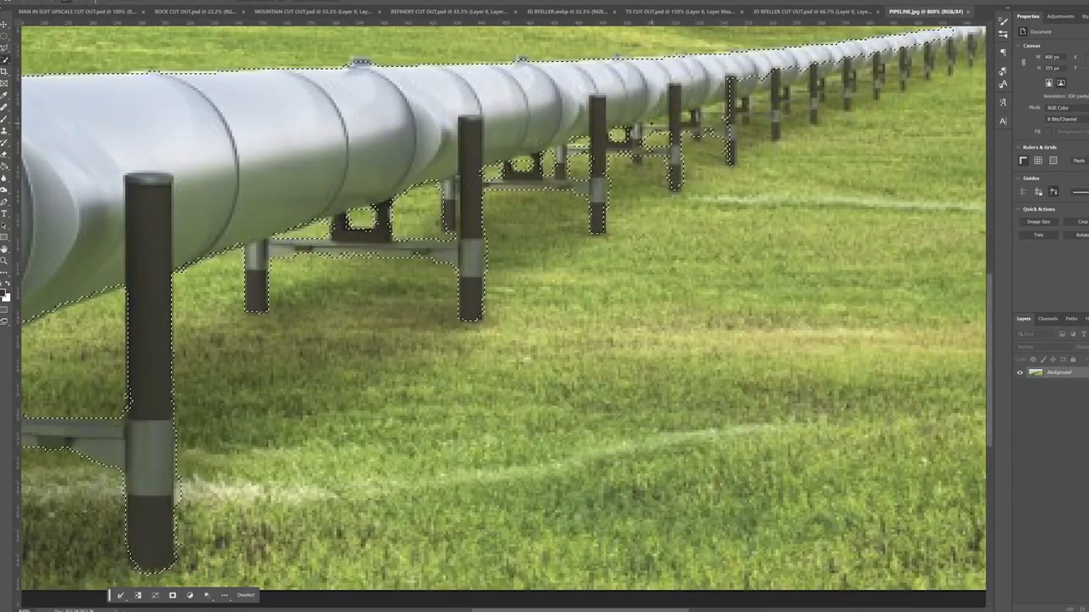
pyautogui.scroll(-2, 506, 303)
pyautogui.scroll(-2, 977, 262)
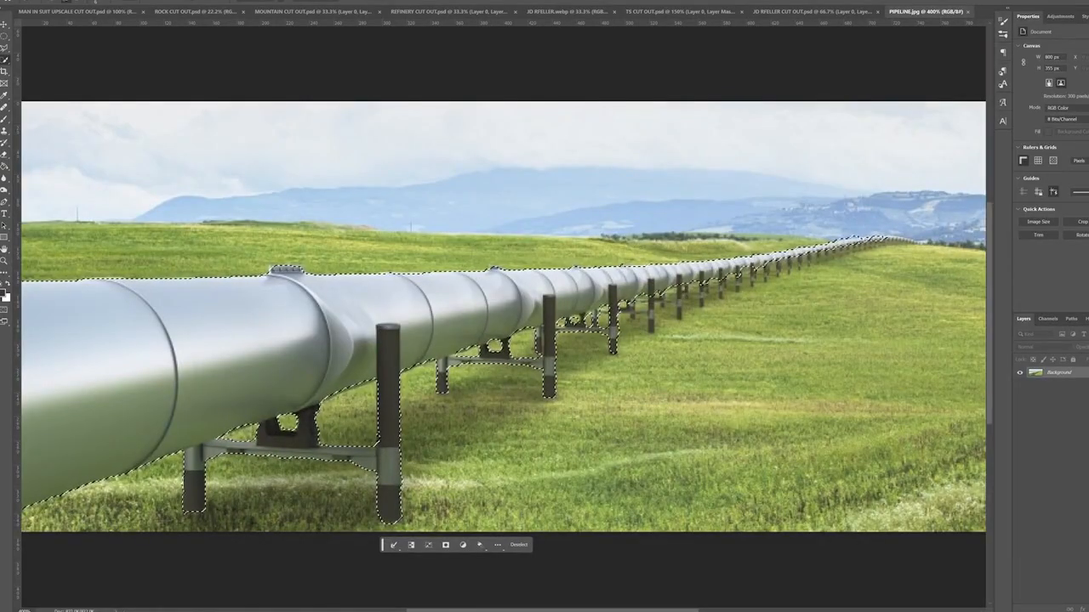
pyautogui.click(1088, 609)
pyautogui.scroll(-2, 923, 445)
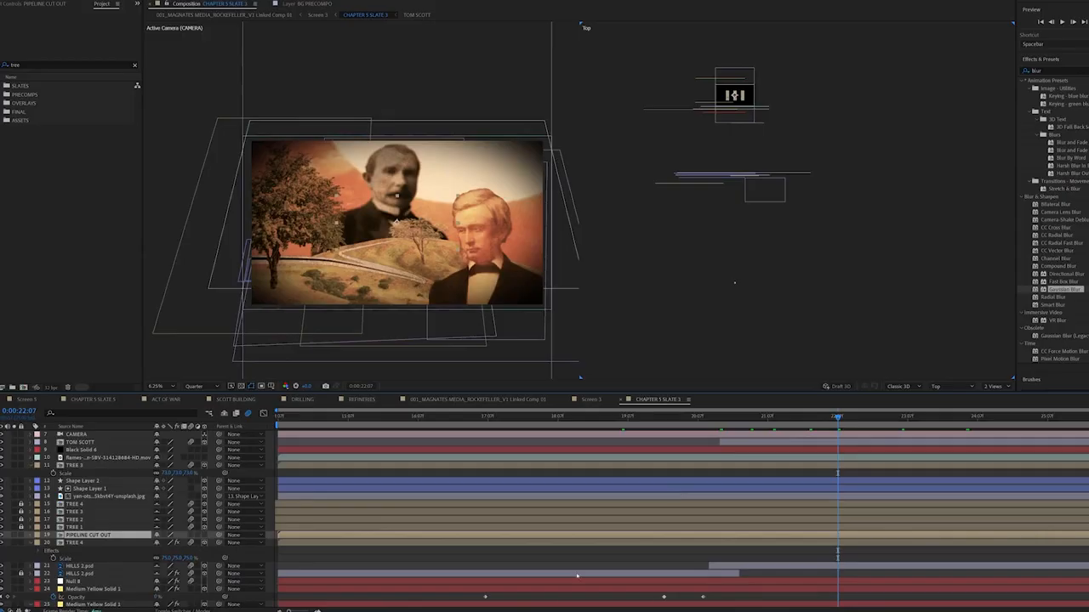
# In After Effects, move the PIPELINE CUT OUT layer in depth and height within the scene and reveal its Scale
pyautogui.click(20, 535)
pyautogui.moveTo(758, 143); pyautogui.dragTo(759, 169)
pyautogui.moveTo(391, 221); pyautogui.dragTo(427, 240)
pyautogui.click(88, 535)
pyautogui.moveTo(734, 127); pyautogui.dragTo(735, 218)
pyautogui.moveTo(433, 98); pyautogui.dragTo(447, 255)
pyautogui.press('s')
pyautogui.click(80, 572)
pyautogui.click(87, 535)
pyautogui.click(721, 323)
pyautogui.click(745, 203)
pyautogui.click(752, 205)
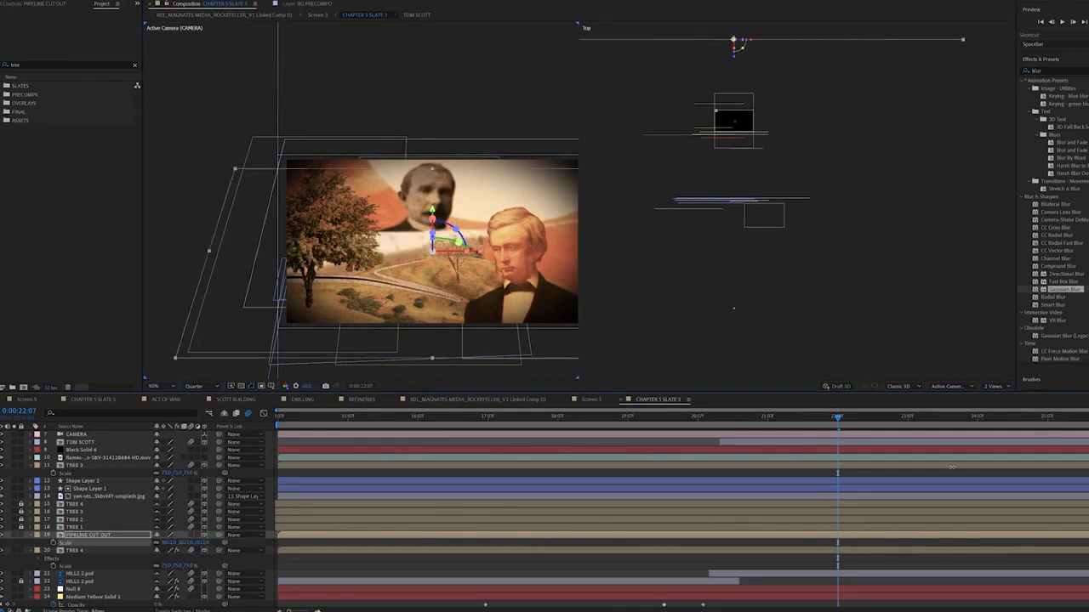
pyautogui.moveTo(432, 214); pyautogui.dragTo(431, 92)
pyautogui.hotkey('ctrl', 'z')
# Move PIPELINE CUT OUT above the TREE 3 layer, scale it down and place it in the lower-left foreground of the scene
pyautogui.moveTo(88, 535); pyautogui.dragTo(78, 462)
pyautogui.moveTo(311, 281); pyautogui.dragTo(332, 298)
pyautogui.moveTo(170, 473); pyautogui.dragTo(102, 474)
pyautogui.moveTo(450, 279); pyautogui.dragTo(330, 290)
pyautogui.moveTo(170, 472); pyautogui.dragTo(194, 473)
pyautogui.moveTo(322, 289); pyautogui.dragTo(341, 291)
# Add puppet pins along the PIPELINE CUT OUT layer and, with the layer soloed, bend the pipe's far end downward
pyautogui.click(338, 271)
pyautogui.click(88, 466)
pyautogui.hotkey('ctrl', 'p')
pyautogui.click(295, 297)
pyautogui.click(14, 466)
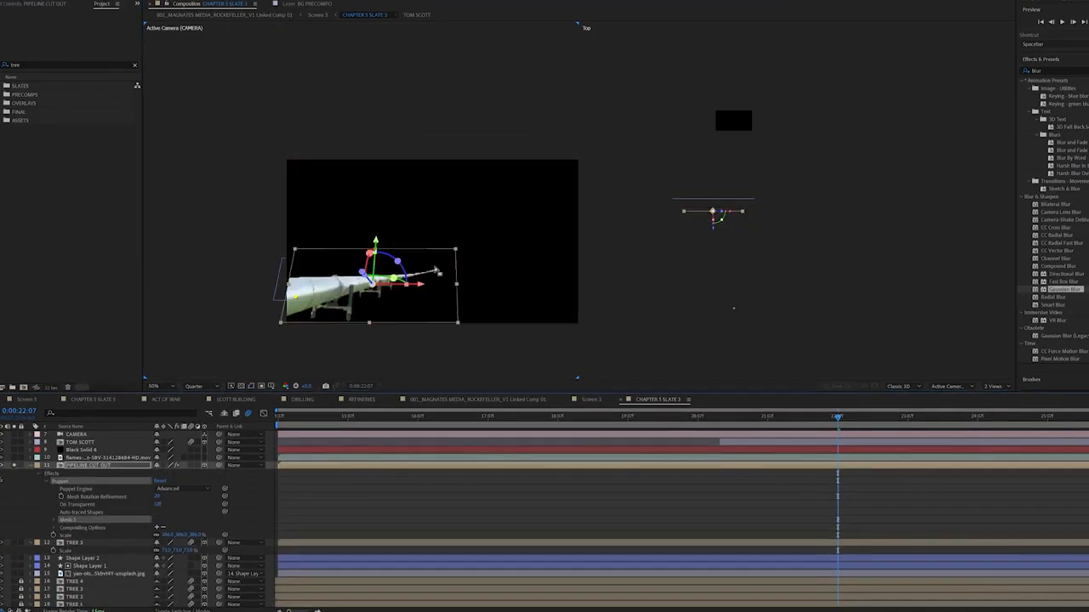
pyautogui.moveTo(440, 277); pyautogui.dragTo(426, 290)
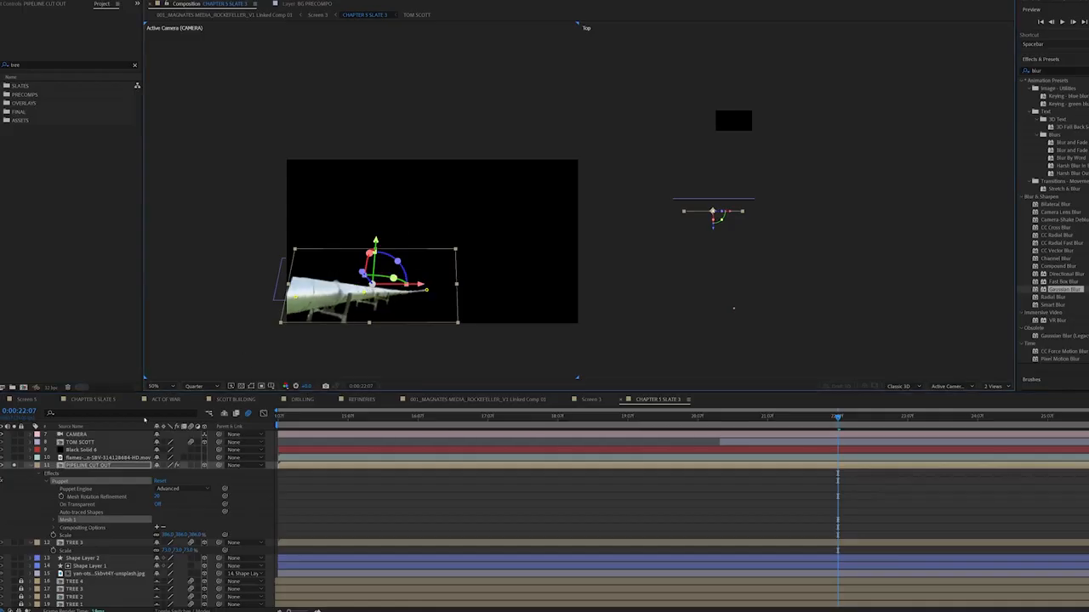
pyautogui.click(13, 465)
# Preview the pipeline's appearance in CHAPTER 5 SLATE 3 from around 0:00:20:10
pyautogui.moveTo(838, 418); pyautogui.dragTo(677, 417)
pyautogui.press('space')
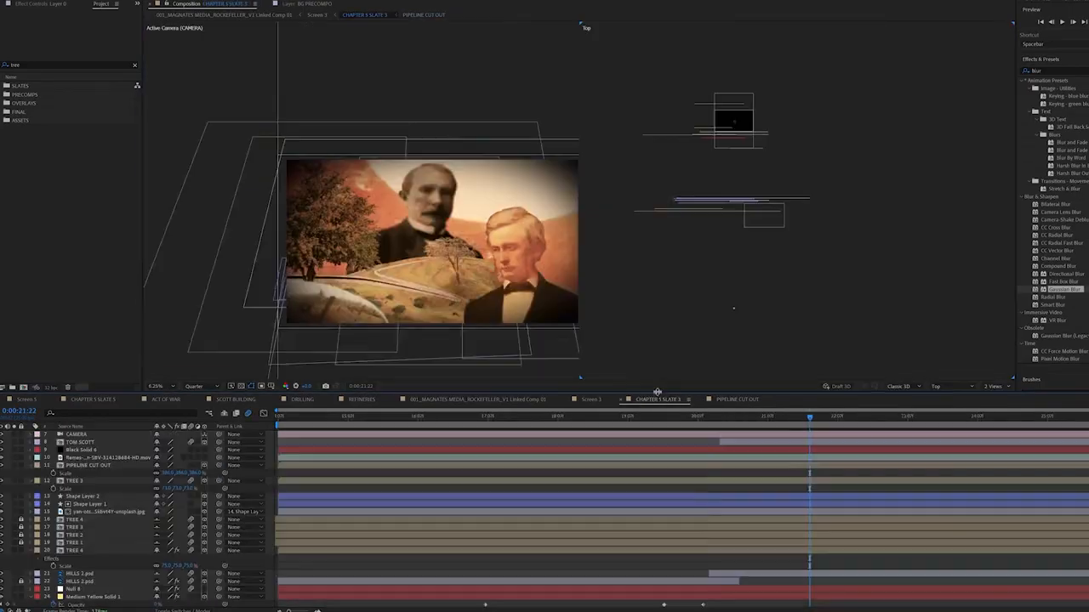
pyautogui.click(706, 416)
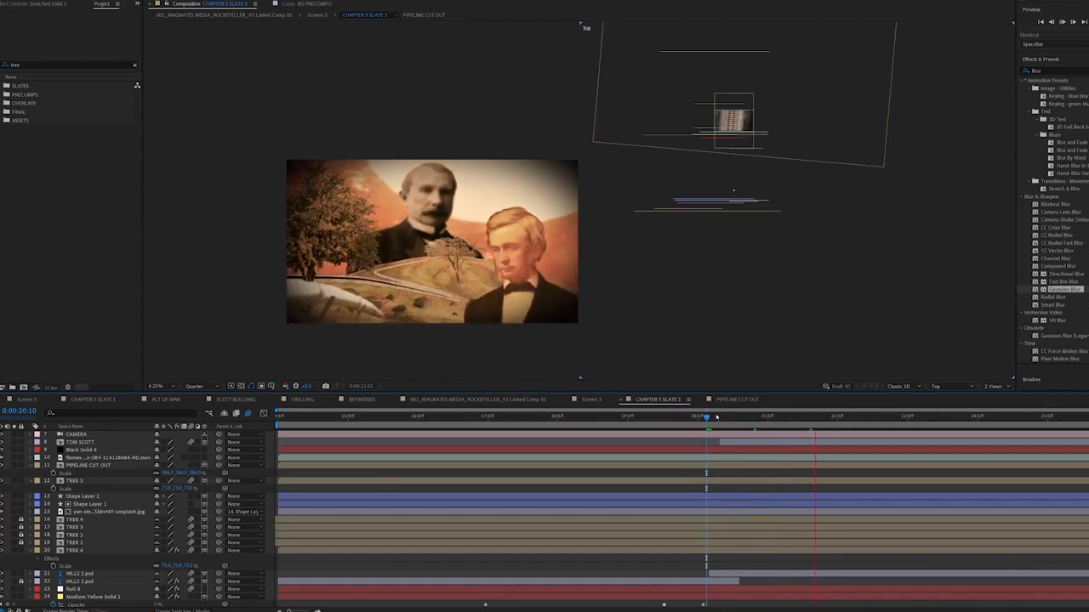
pyautogui.press('space')
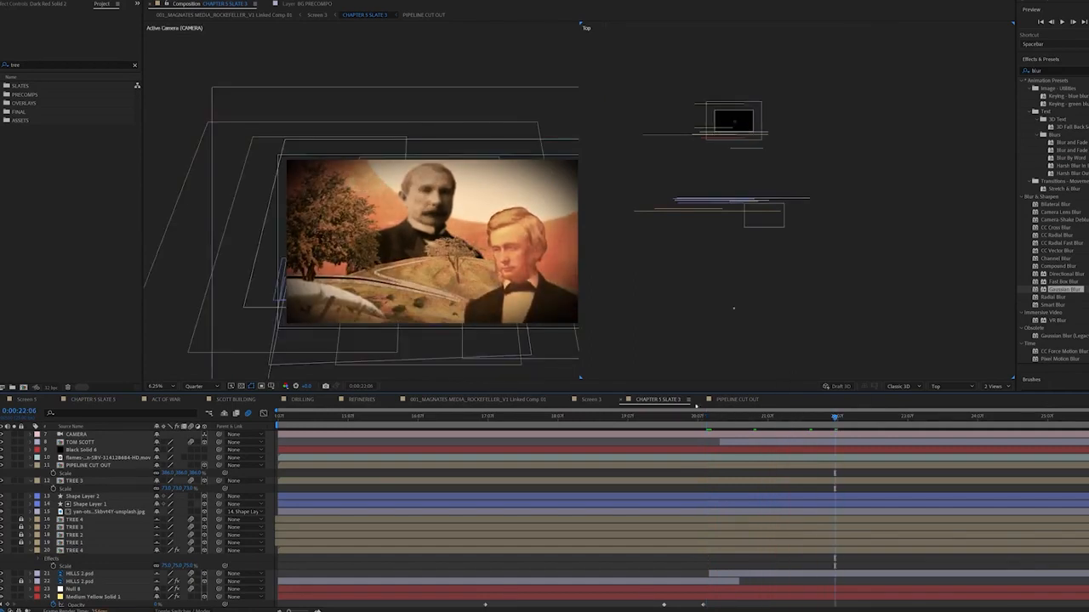
pyautogui.click(86, 504)
pyautogui.press('Delete')
pyautogui.hotkey('ctrl', 'z')
# Delete Shape Layer 2 from CHAPTER 5 SLATE 3
pyautogui.click(85, 497)
pyautogui.press('=')
pyautogui.press('=')
pyautogui.press('=')
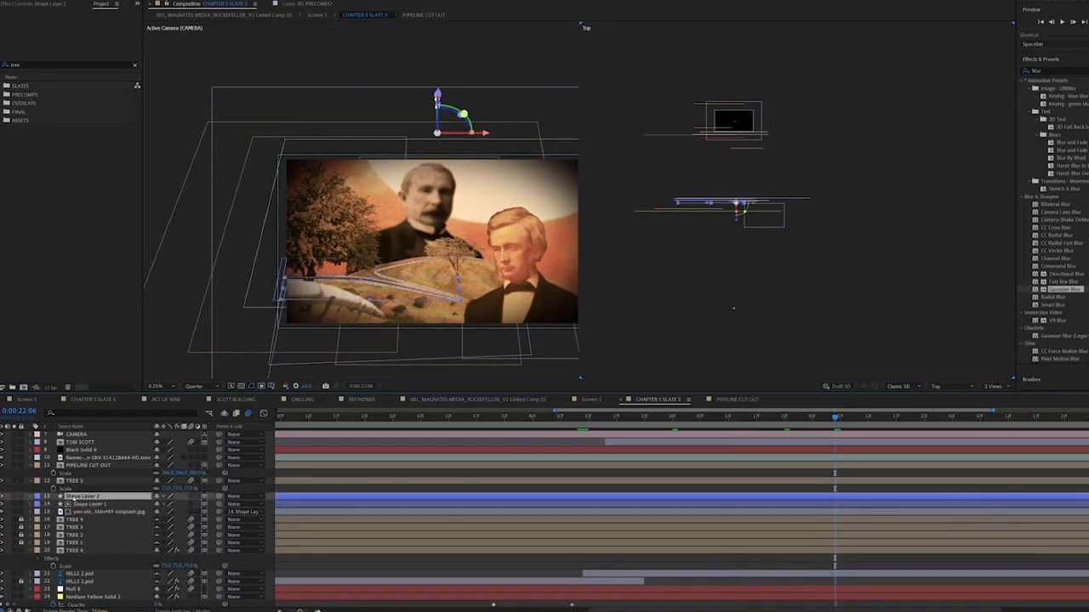
pyautogui.press('Delete')
# Reshape Shape Layer 1's path by extending its lower end toward the portrait and increase its stroke width
pyautogui.click(77, 496)
pyautogui.click(31, 497)
pyautogui.click(68, 519)
pyautogui.moveTo(460, 301); pyautogui.dragTo(482, 313)
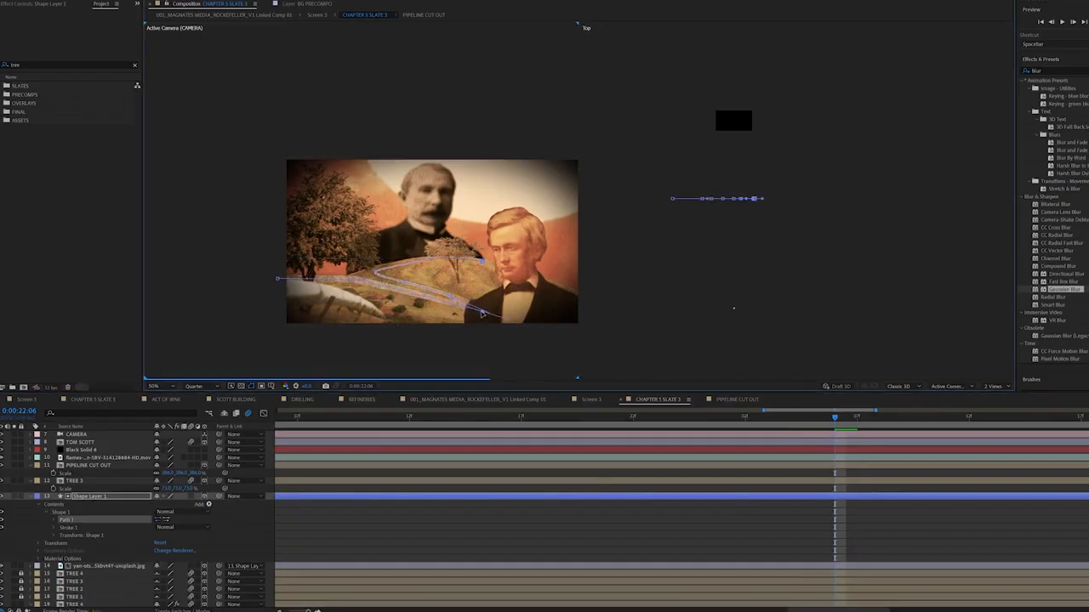
pyautogui.click(53, 527)
pyautogui.moveTo(160, 557); pyautogui.dragTo(170, 557)
# Add Trim Paths to Shape Layer 1, animate its End from 0:00:21:21 and preview the line drawing on
pyautogui.moveTo(832, 418); pyautogui.dragTo(580, 430)
pyautogui.click(208, 503)
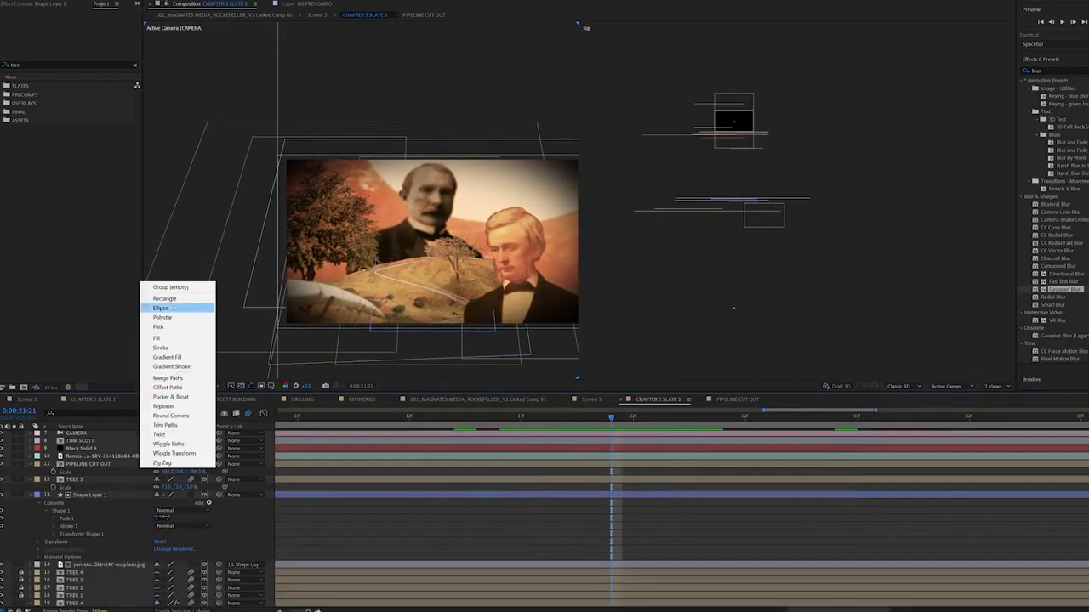
pyautogui.click(170, 425)
pyautogui.press('space')
pyautogui.press('space')
# Move the last Trim Paths End keyframe later and open the PIPELINE CUT OUT composition
pyautogui.click(771, 562)
pyautogui.moveTo(767, 558); pyautogui.dragTo(901, 558)
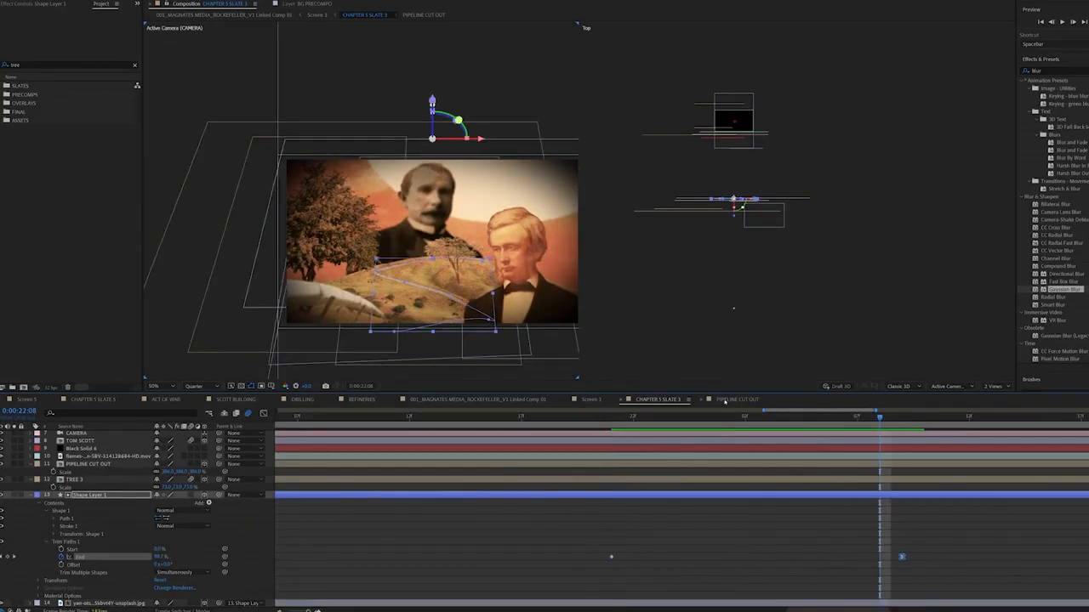
pyautogui.click(728, 400)
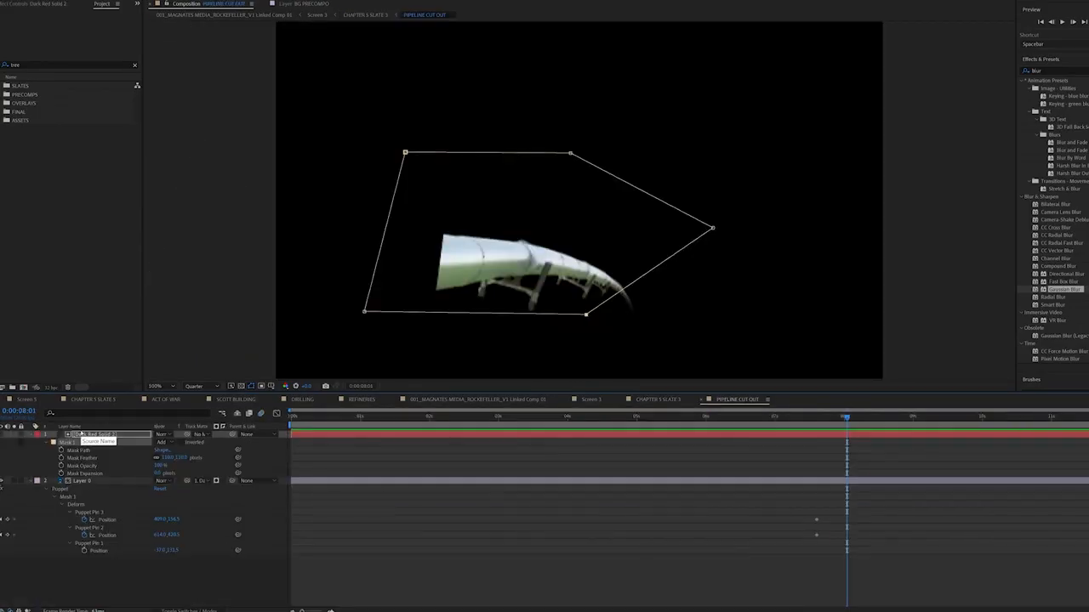
# Enable Position keyframing on Dark Red Solid 2 at 0:00:08:01
pyautogui.click(54, 443)
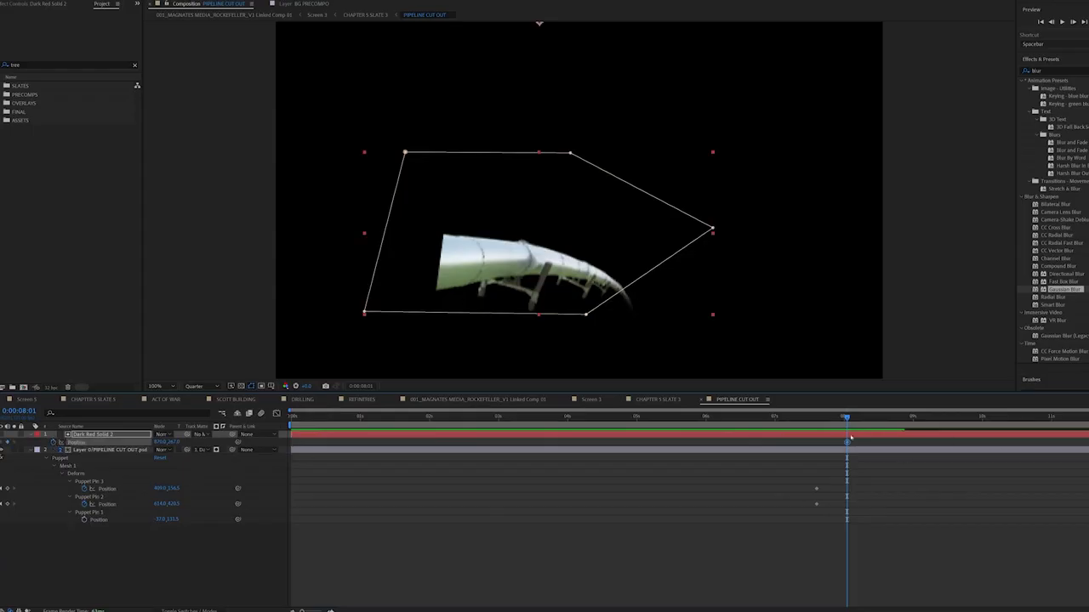
pyautogui.moveTo(847, 442); pyautogui.dragTo(962, 442)
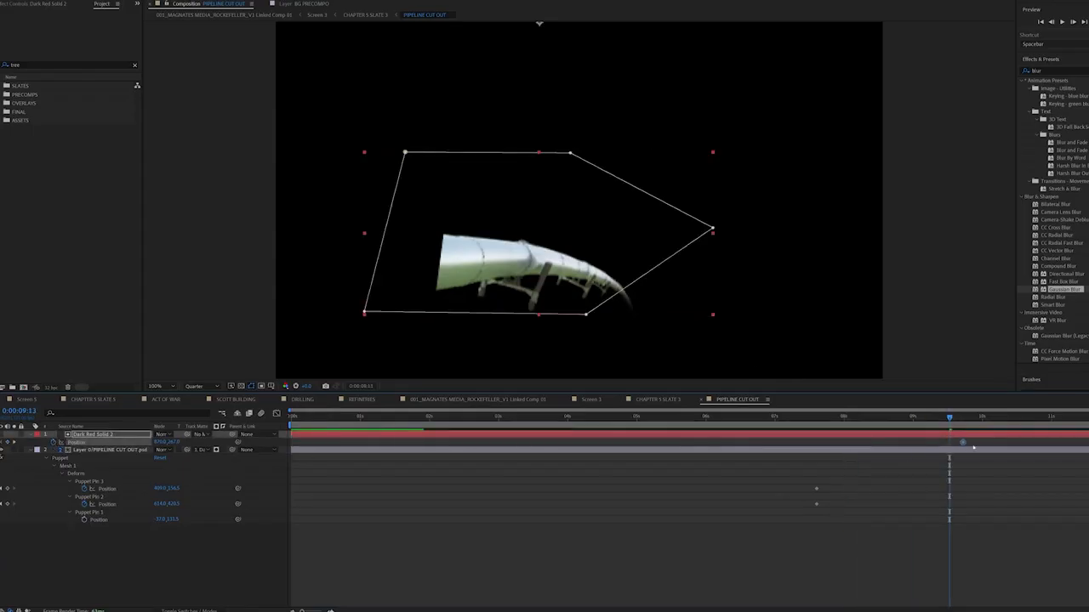
pyautogui.moveTo(809, 424); pyautogui.dragTo(808, 424)
pyautogui.moveTo(544, 285); pyautogui.dragTo(626, 298)
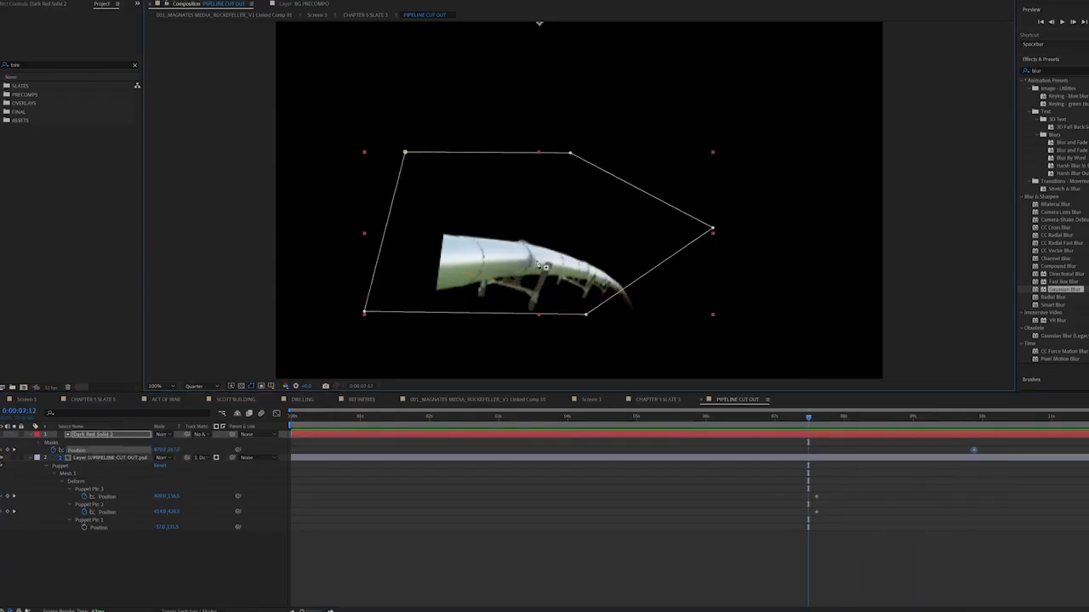
pyautogui.press('b')
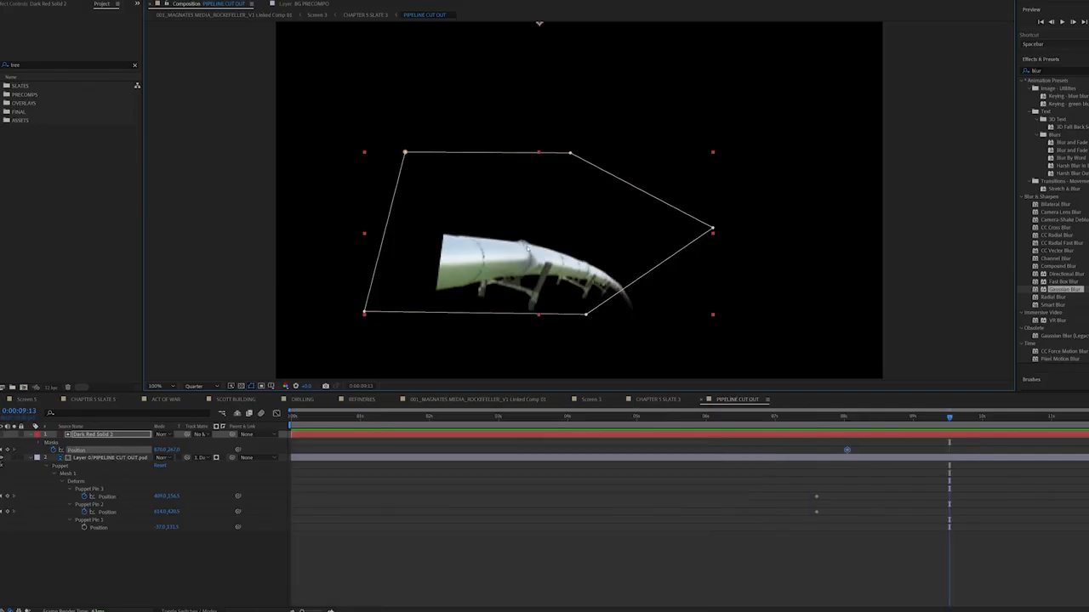
# Move Dark Red Solid 2 off the pipeline for a second Position keyframe and swap the two keyframes, ending the reveal at 0:00:09:15
pyautogui.moveTo(579, 257); pyautogui.dragTo(866, 253)
pyautogui.click(839, 418)
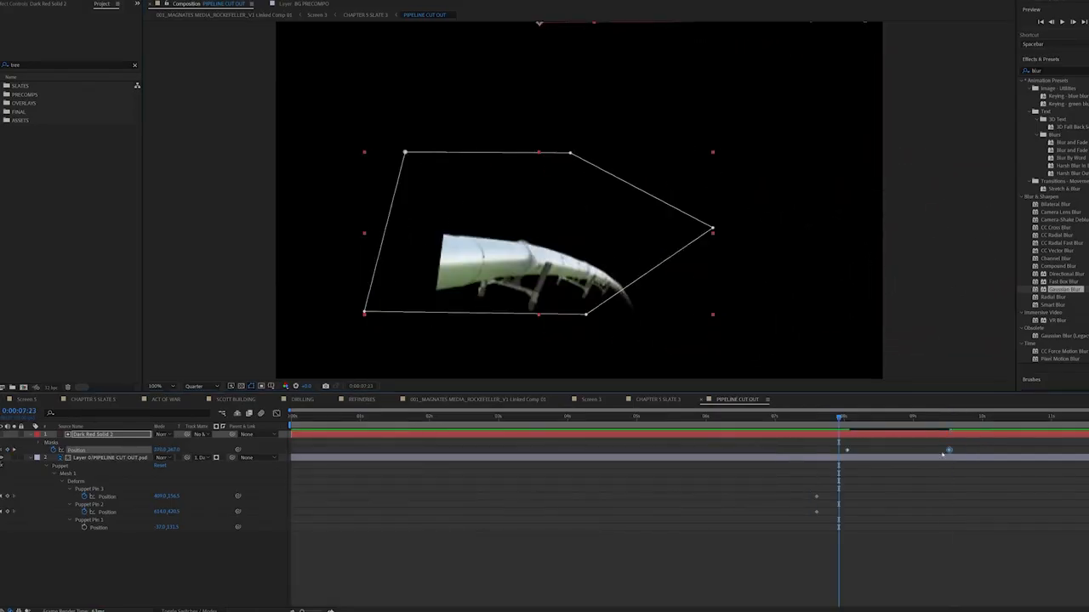
pyautogui.moveTo(847, 450); pyautogui.dragTo(954, 450)
pyautogui.moveTo(813, 453); pyautogui.dragTo(824, 450)
pyautogui.press('space')
pyautogui.press('space')
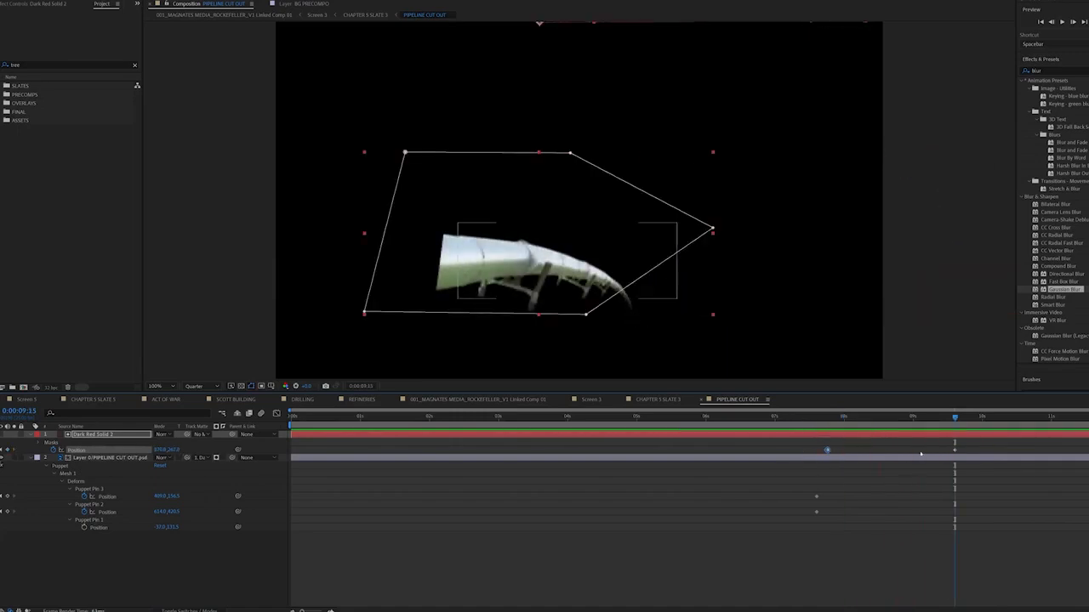
# Scrub through the pipeline reveal, return to CHAPTER 5 SLATE 3 and preview the scene's animation, including from 0:00:21:04
pyautogui.moveTo(801, 442); pyautogui.dragTo(954, 456)
pyautogui.click(666, 403)
pyautogui.moveTo(783, 427); pyautogui.dragTo(737, 427)
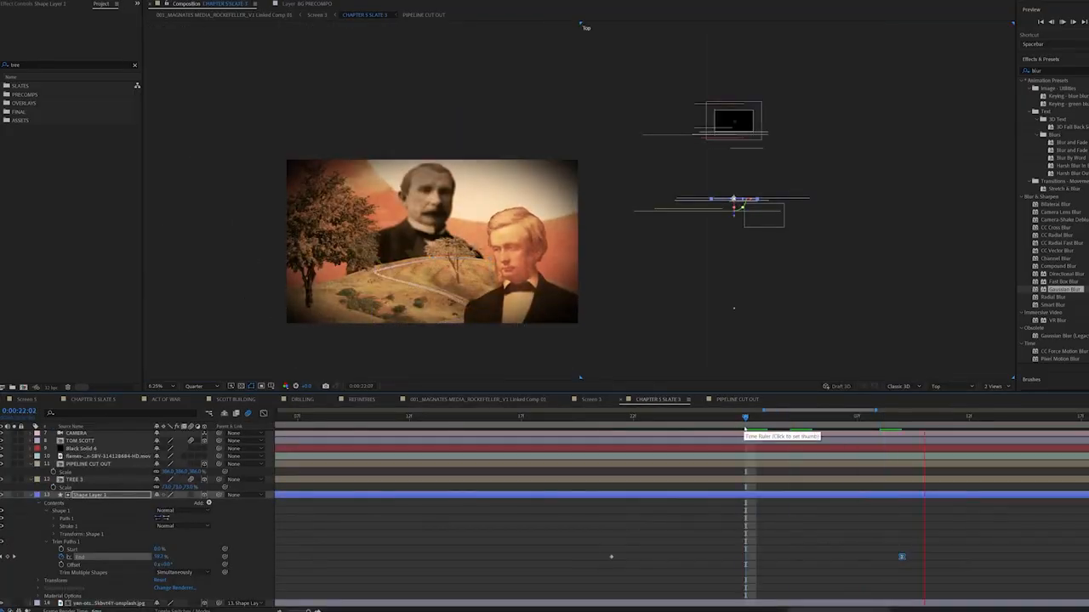
pyautogui.press('space')
pyautogui.moveTo(713, 428); pyautogui.dragTo(25, 432)
pyautogui.press('space')
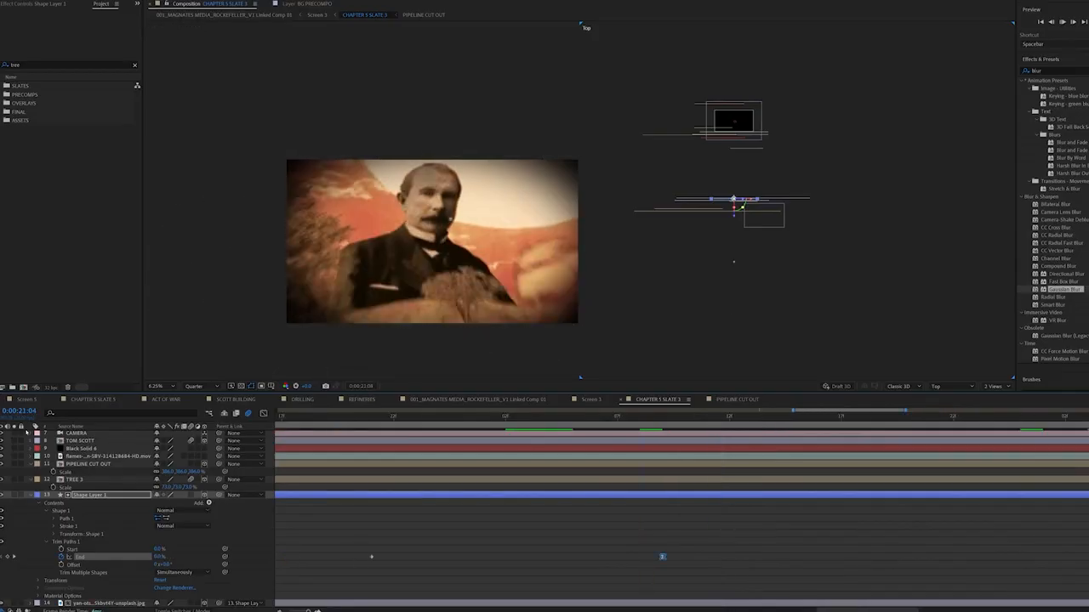